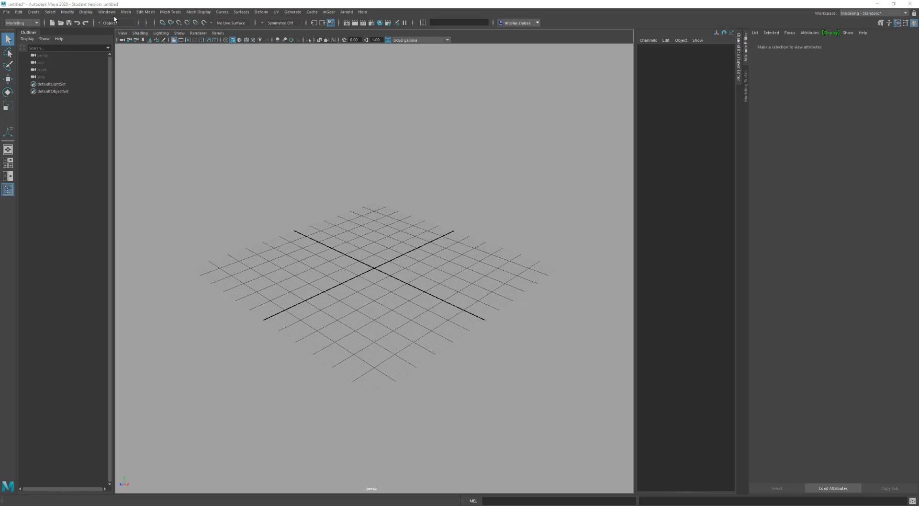
{"action": "left_click", "coordinate": [67, 12]}
{"action": "mouse_move", "coordinate": [101, 32]}
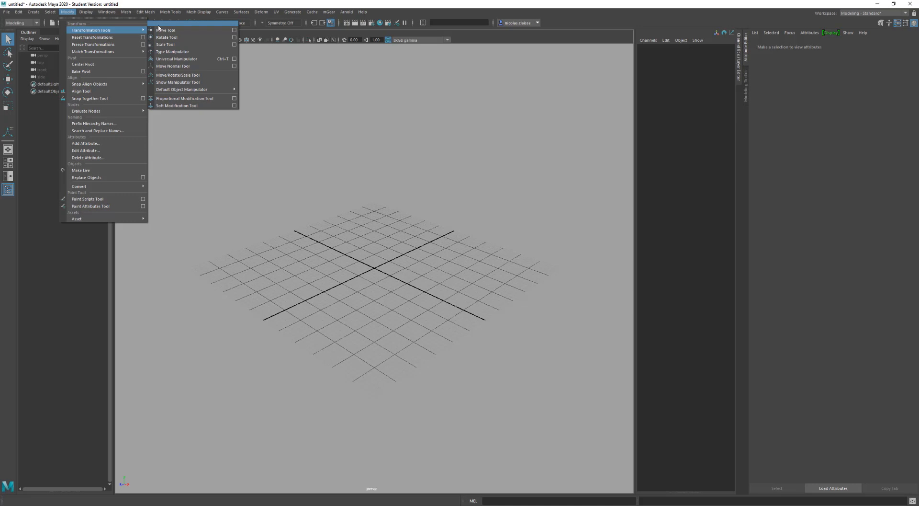
{"action": "left_click", "coordinate": [350, 263]}
Step: Create a polygon cube about 20.68 units on each side on the grid
{"action": "right_click", "coordinate": [349, 263], "text": "shift"}
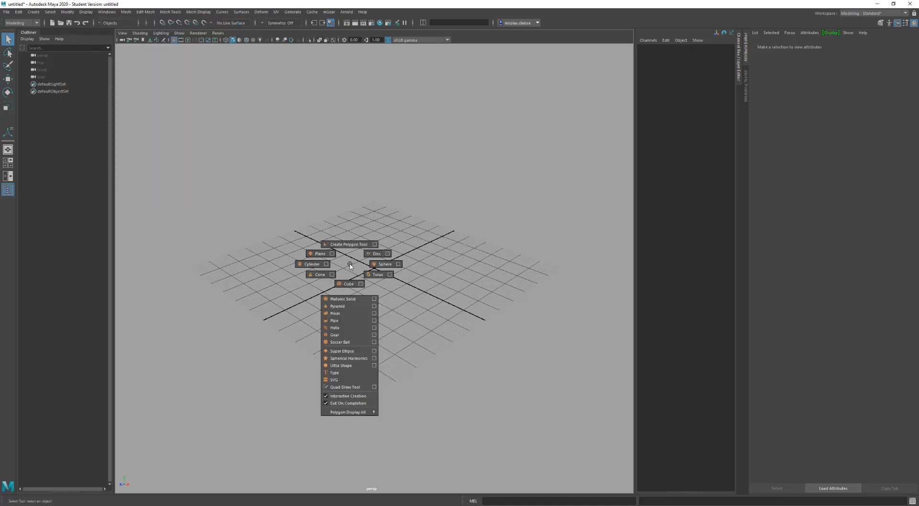
{"action": "left_click", "coordinate": [349, 283]}
{"action": "left_click", "coordinate": [350, 300]}
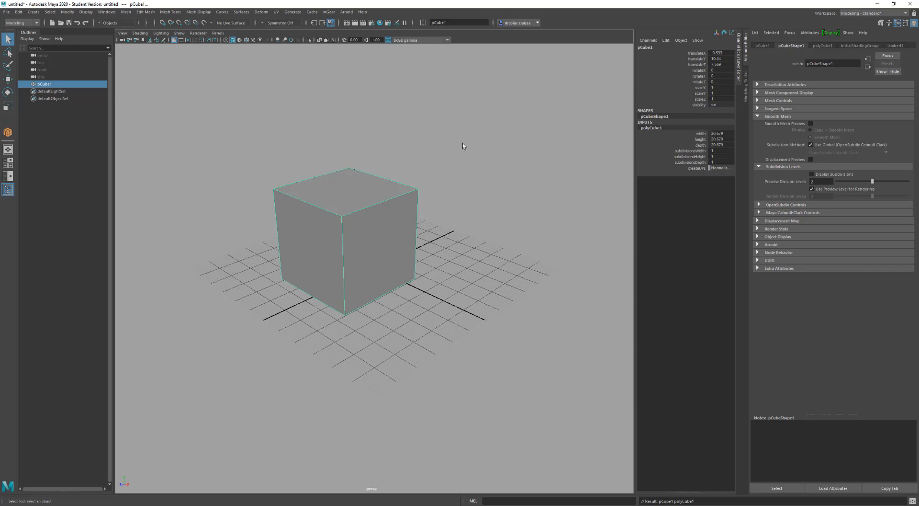
Step: Show the Move, Rotate, Scale and Show Manipulator handles on the cube in turn, finishing on the Select Tool
{"action": "left_click_drag", "start_coordinate": [397, 163], "coordinate": [411, 178], "text": "alt"}
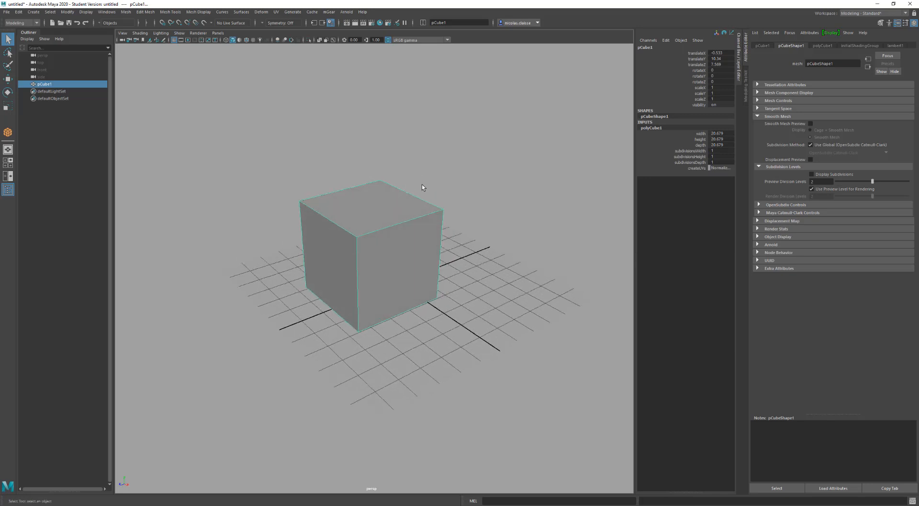
{"action": "key", "text": "w"}
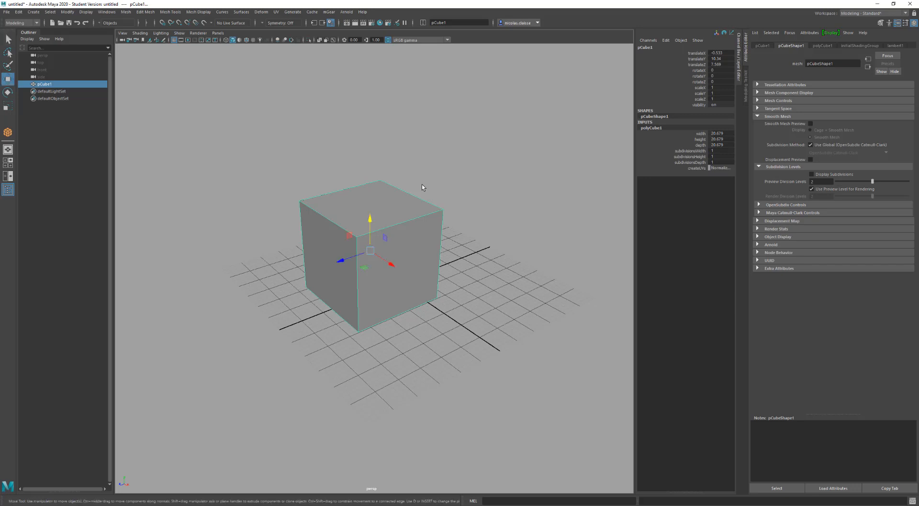
{"action": "key", "text": "e"}
{"action": "key", "text": "t"}
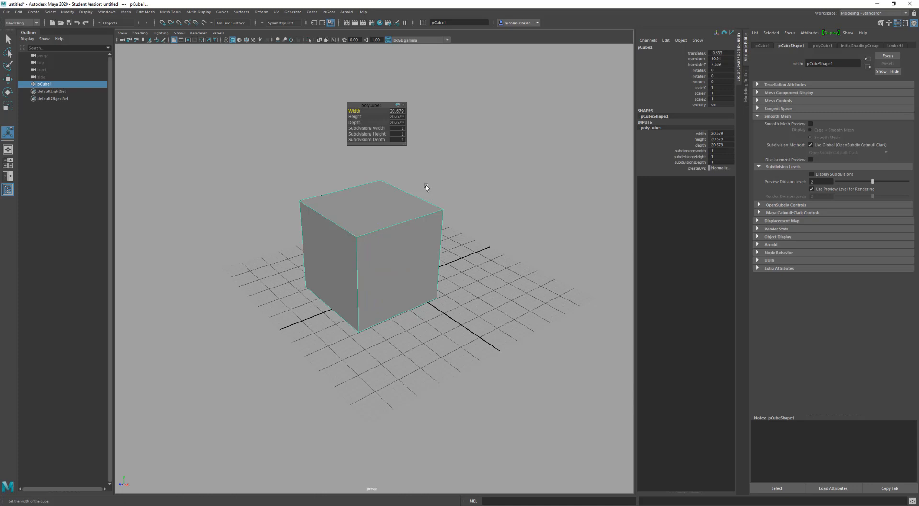
{"action": "key", "text": "q"}
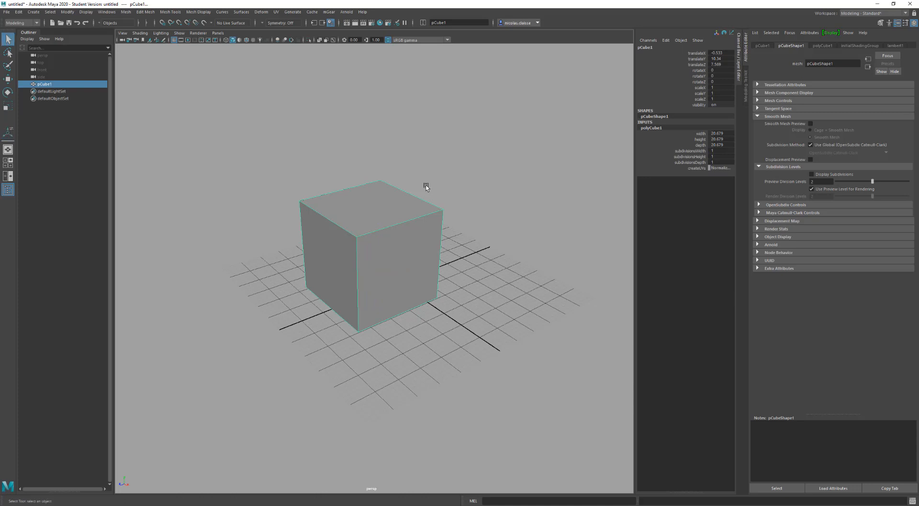
{"action": "key", "text": "w"}
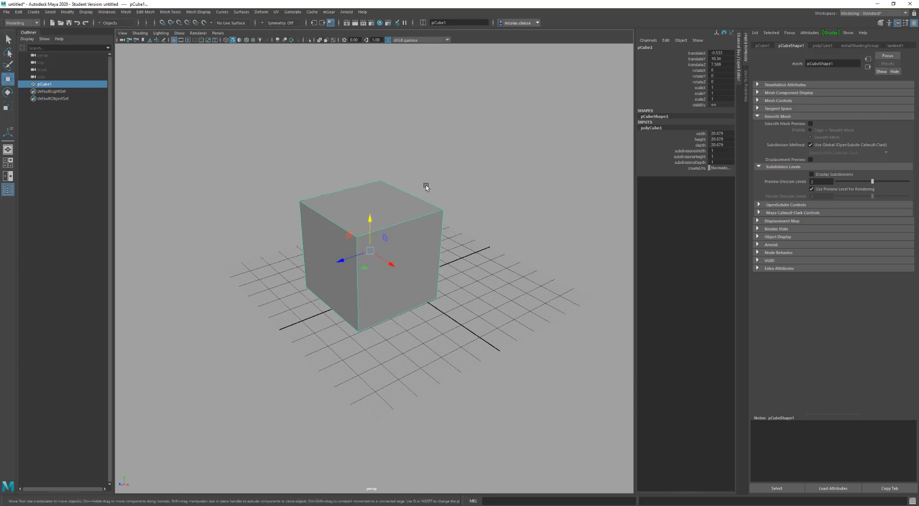
{"action": "key", "text": "e"}
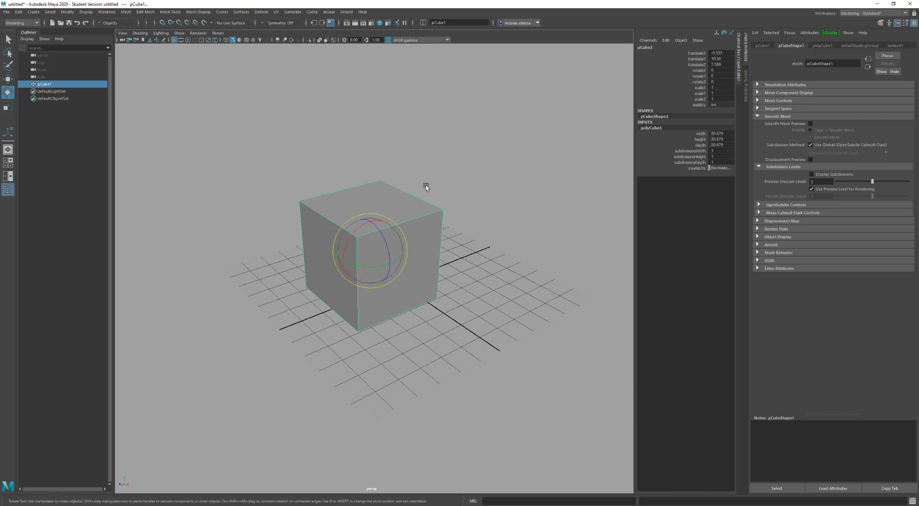
{"action": "key", "text": "r"}
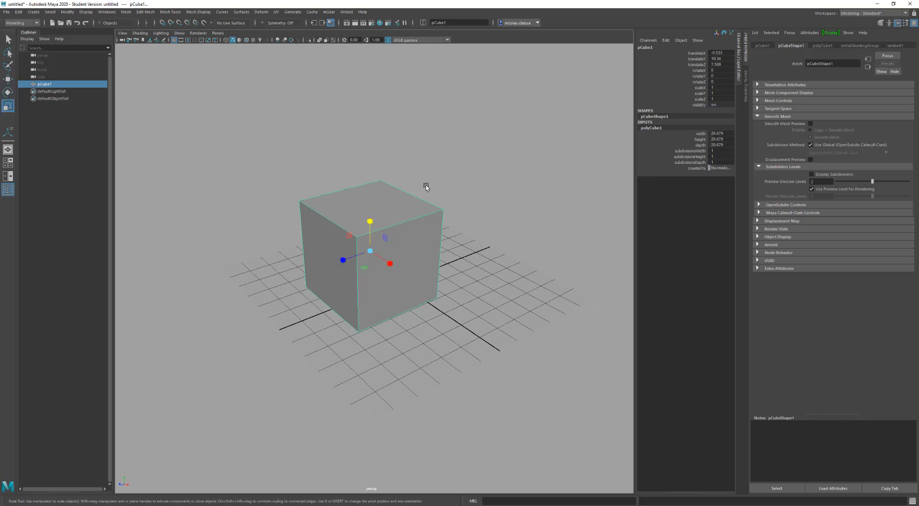
{"action": "key", "text": "t"}
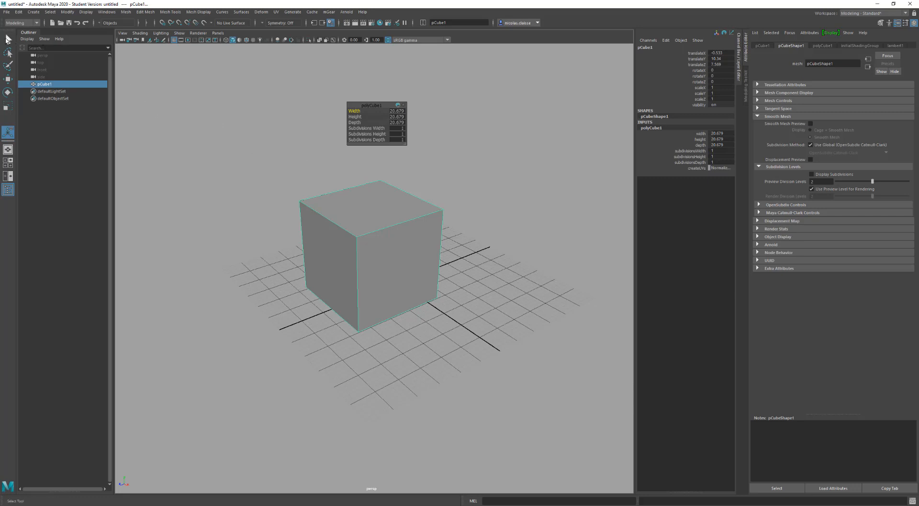
{"action": "key", "text": "q"}
Step: Create a polygon cylinder beside the cube, with a radius of about 7.26 and a height of about 10.26
{"action": "left_click", "coordinate": [451, 311]}
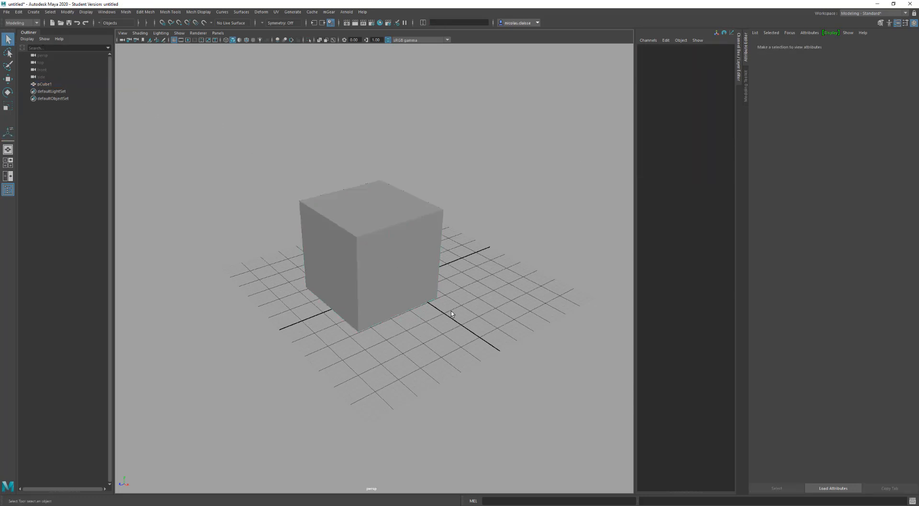
{"action": "right_click_drag", "start_coordinate": [452, 312], "coordinate": [416, 309], "text": "shift"}
{"action": "left_click_drag", "start_coordinate": [494, 297], "coordinate": [526, 307]}
{"action": "left_click_drag", "start_coordinate": [527, 306], "coordinate": [526, 268]}
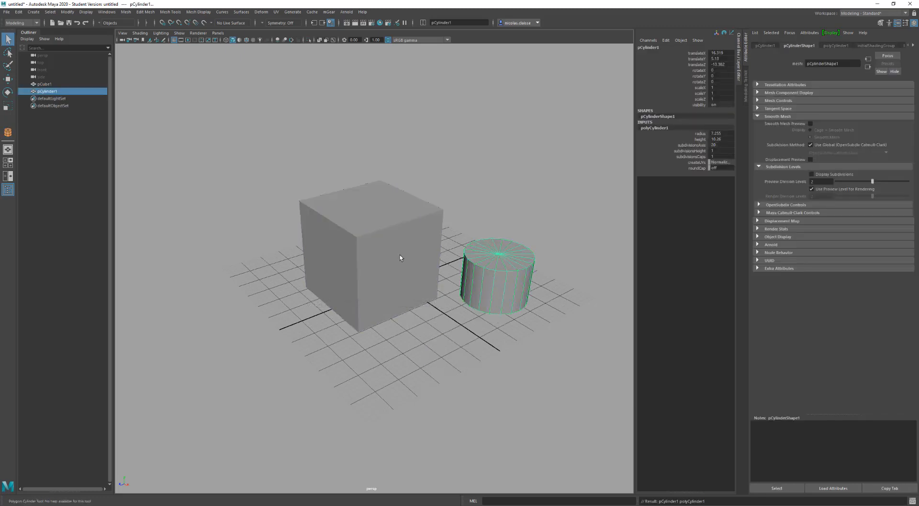
Step: Select the cube and the cylinder individually, marquee-select both objects together, and clear the selection
{"action": "left_click", "coordinate": [398, 262]}
{"action": "left_click", "coordinate": [513, 267]}
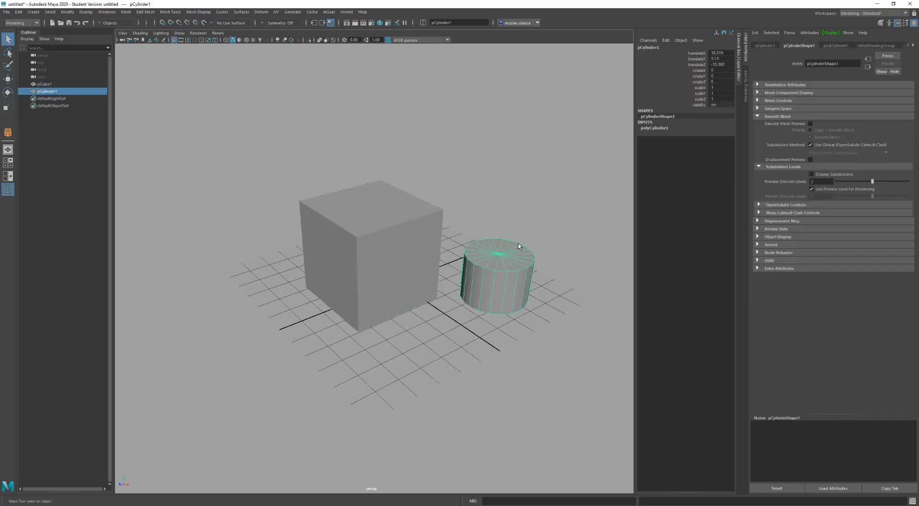
{"action": "left_click_drag", "start_coordinate": [562, 151], "coordinate": [257, 368]}
{"action": "left_click", "coordinate": [513, 171]}
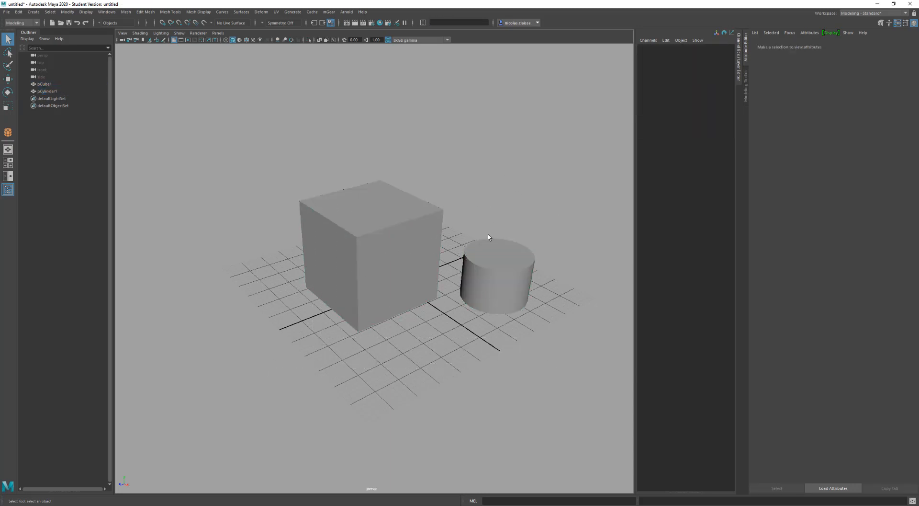
Step: Select the cylinder and remove it from the selection, two times in a row
{"action": "left_click", "coordinate": [506, 258]}
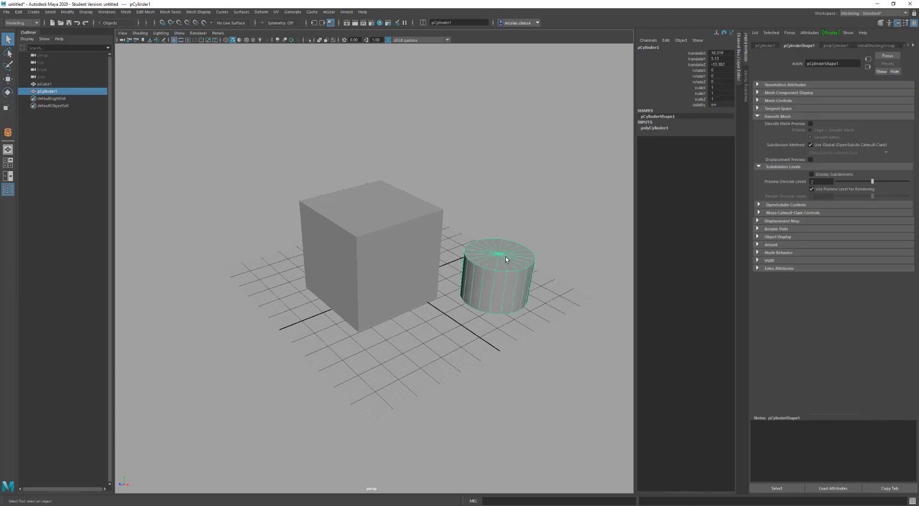
{"action": "left_click", "coordinate": [506, 258], "text": "ctrl"}
{"action": "left_click", "coordinate": [506, 256]}
{"action": "left_click", "coordinate": [506, 256], "text": "ctrl"}
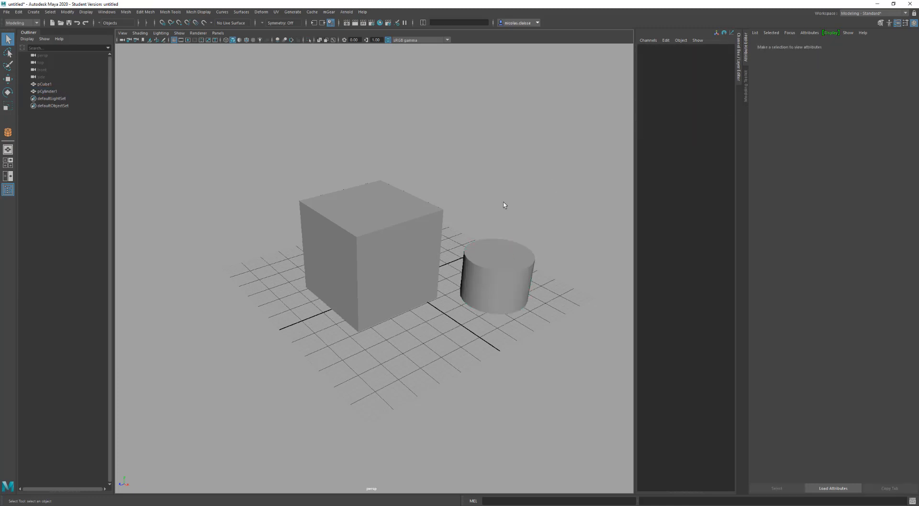
Step: Marquee-select both objects, take the cube out of the selection and add it back, and finally clear the selection
{"action": "left_click_drag", "start_coordinate": [504, 204], "coordinate": [256, 368]}
{"action": "left_click", "coordinate": [371, 265], "text": "ctrl"}
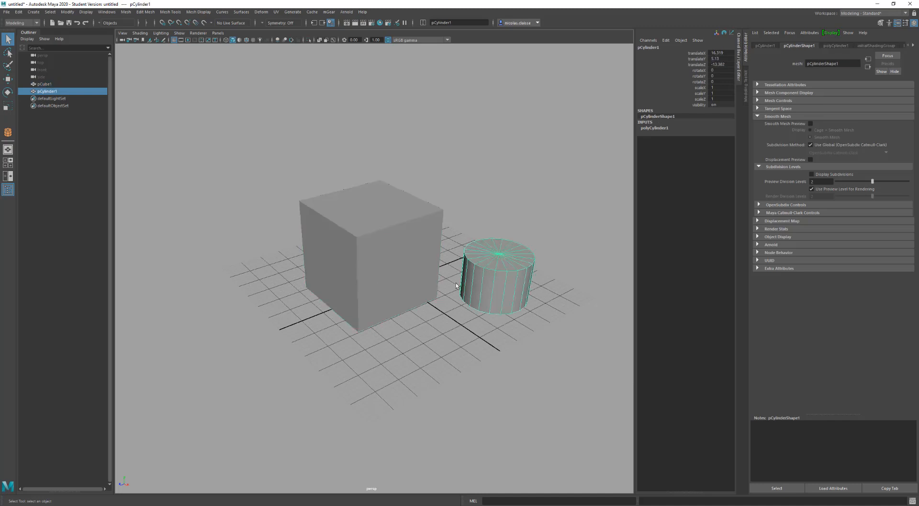
{"action": "left_click", "coordinate": [390, 263], "text": "shift"}
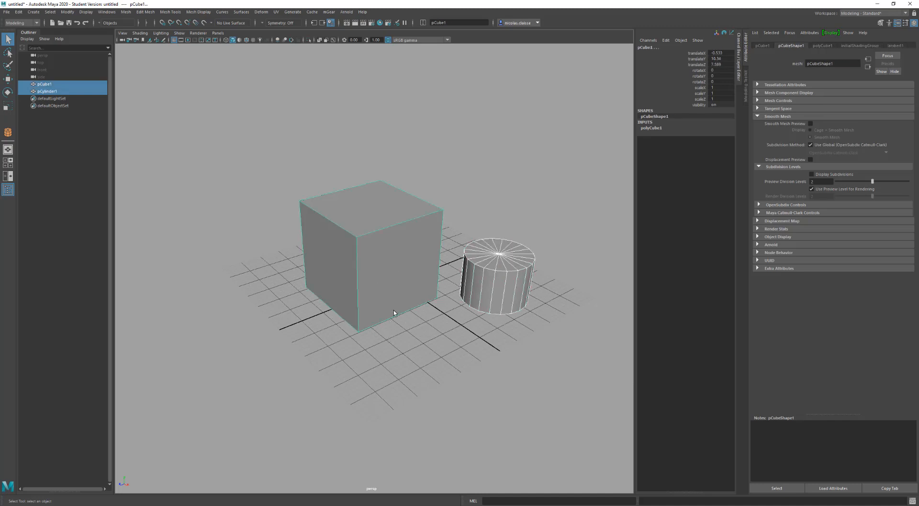
{"action": "left_click", "coordinate": [361, 256], "text": "ctrl"}
{"action": "left_click_drag", "start_coordinate": [274, 131], "coordinate": [588, 363]}
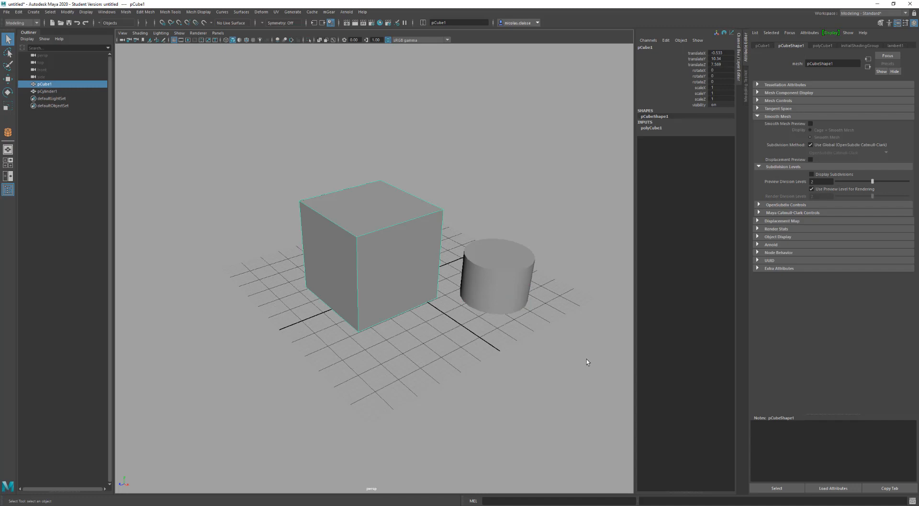
{"action": "left_click", "coordinate": [583, 354]}
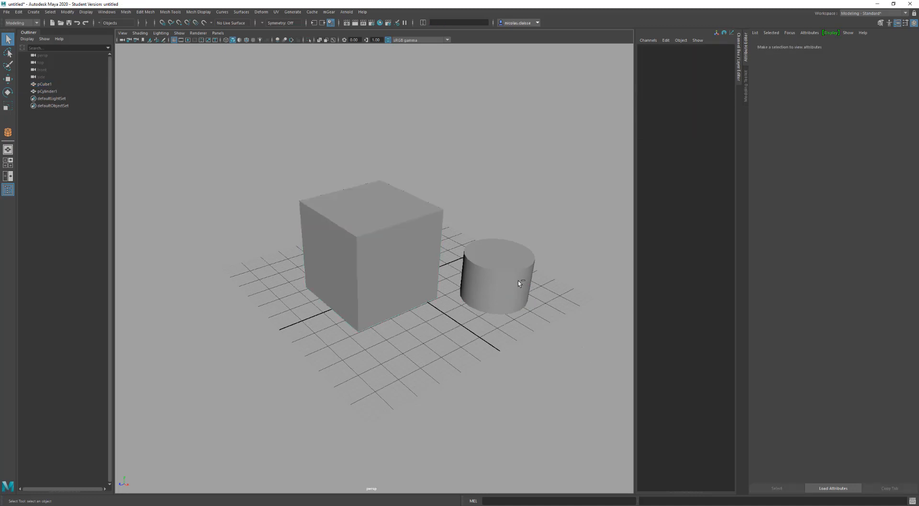
Step: Marquee-select both objects and toggle the cylinder and the cube out of the selection, repeating the toggle on the cylinder
{"action": "left_click_drag", "start_coordinate": [537, 177], "coordinate": [398, 317]}
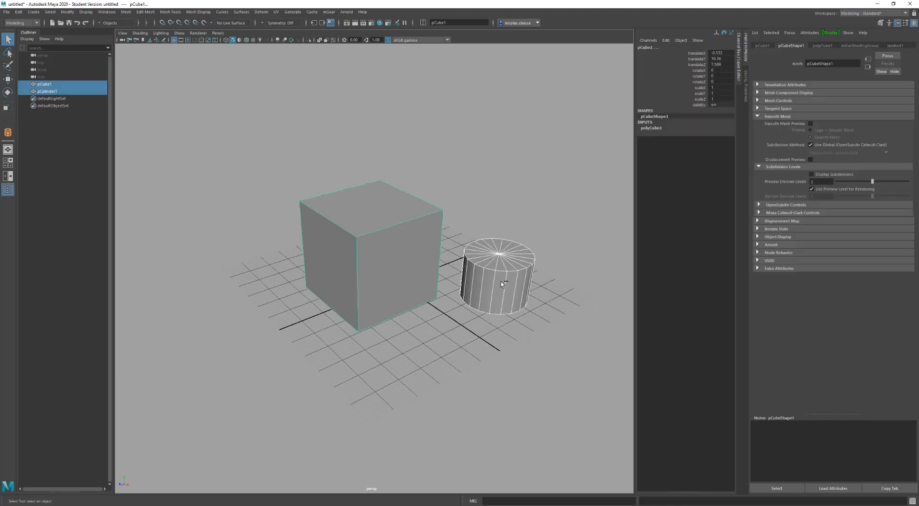
{"action": "left_click", "coordinate": [502, 283], "text": "shift"}
{"action": "left_click", "coordinate": [404, 261], "text": "shift"}
{"action": "left_click_drag", "start_coordinate": [573, 194], "coordinate": [455, 307]}
{"action": "left_click", "coordinate": [496, 264], "text": "shift"}
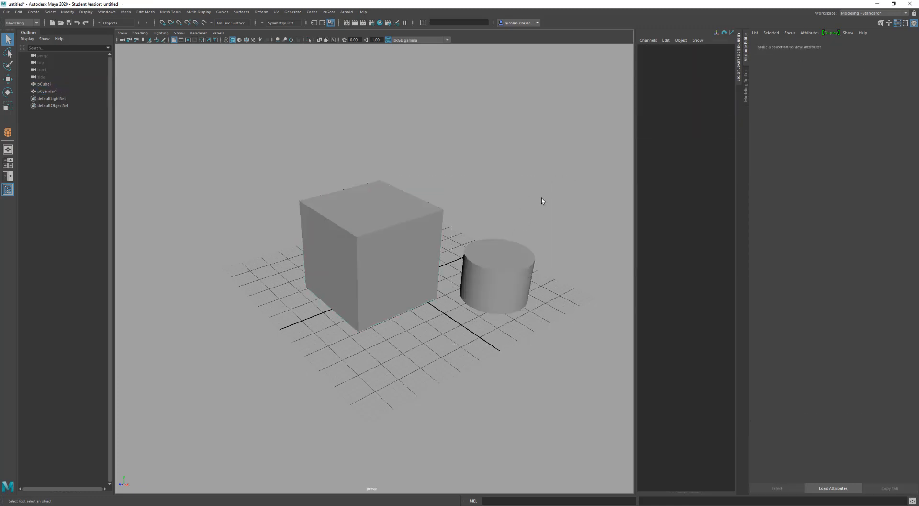
Step: Marquee-select the cube and cylinder together, restoring that selection by undo after toggling each object off
{"action": "left_click_drag", "start_coordinate": [555, 195], "coordinate": [326, 305]}
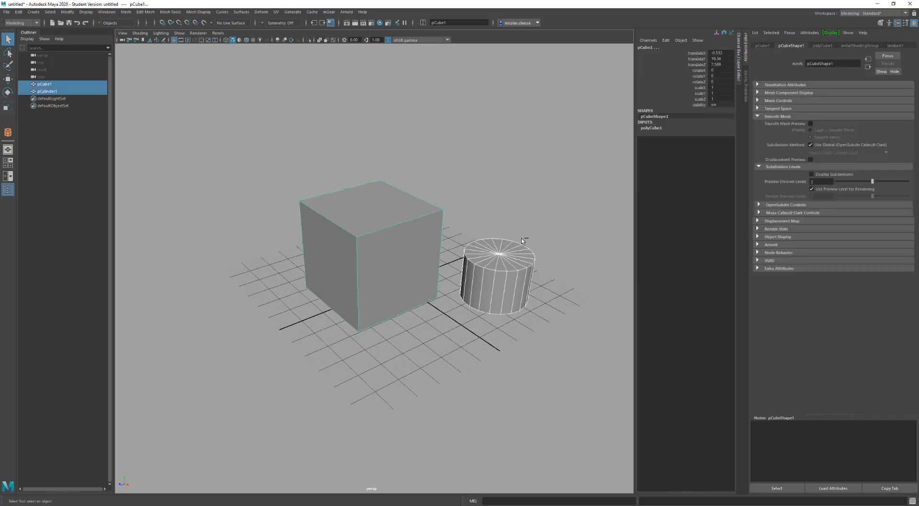
{"action": "left_click", "coordinate": [522, 242], "text": "shift"}
{"action": "left_click", "coordinate": [437, 220], "text": "shift"}
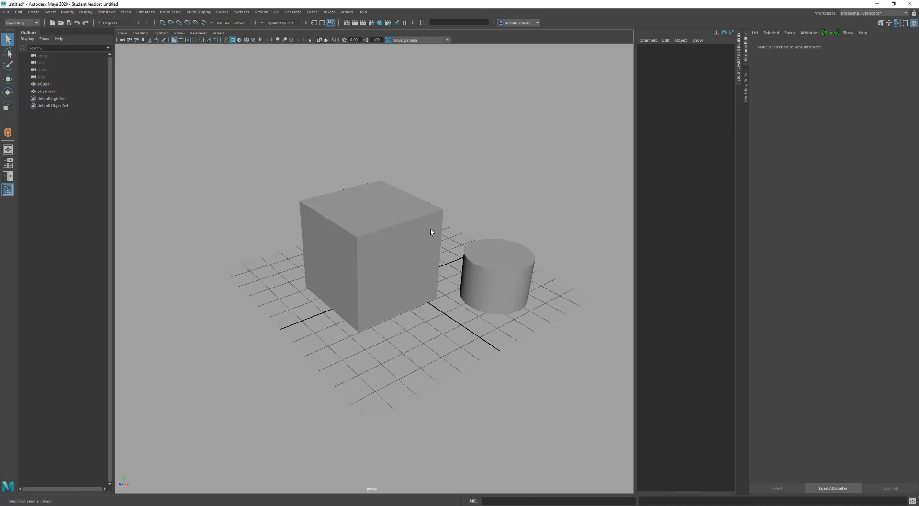
{"action": "key", "text": "ctrl+z"}
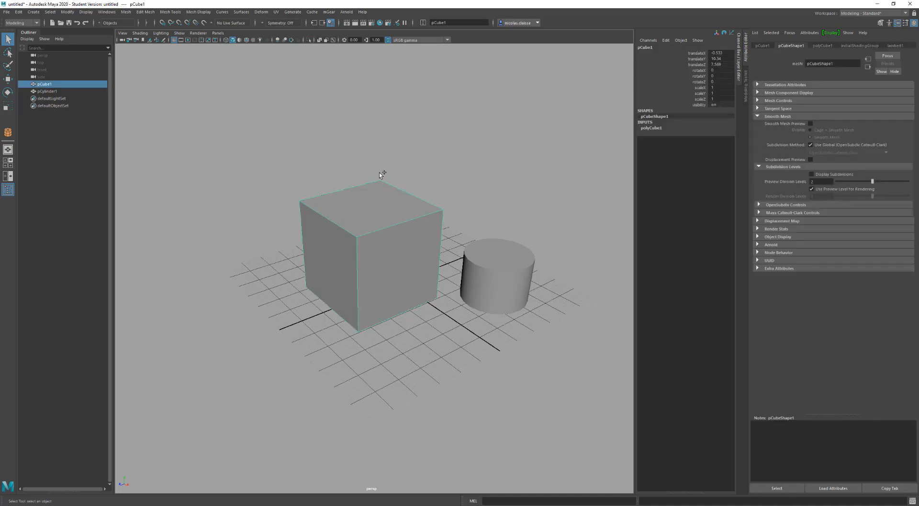
{"action": "key", "text": "ctrl+z"}
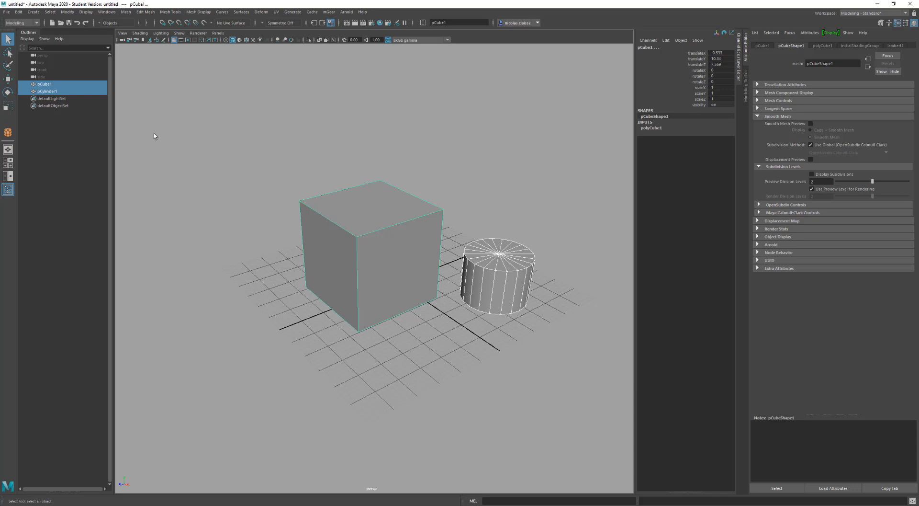
Step: Review the Select Tool's symmetry and soft selection settings and reset the soft selection options to default
{"action": "double_click", "coordinate": [7, 39]}
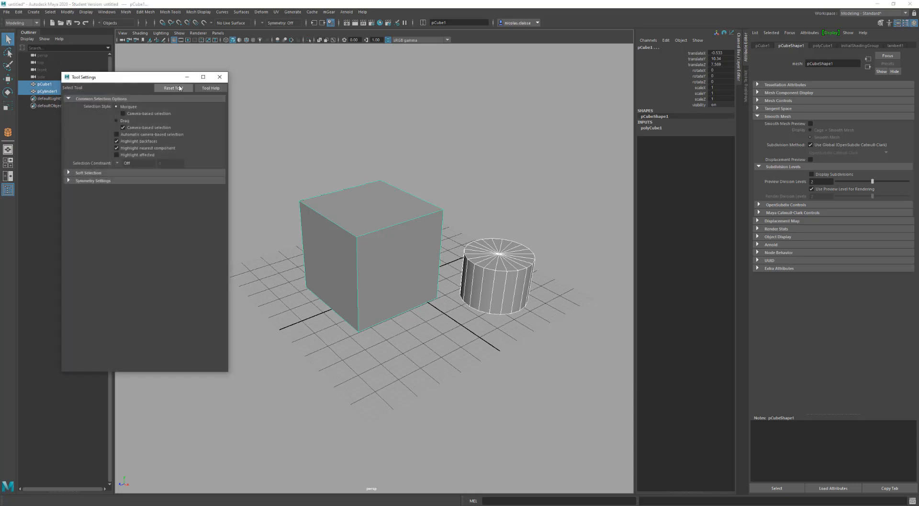
{"action": "left_click", "coordinate": [119, 181]}
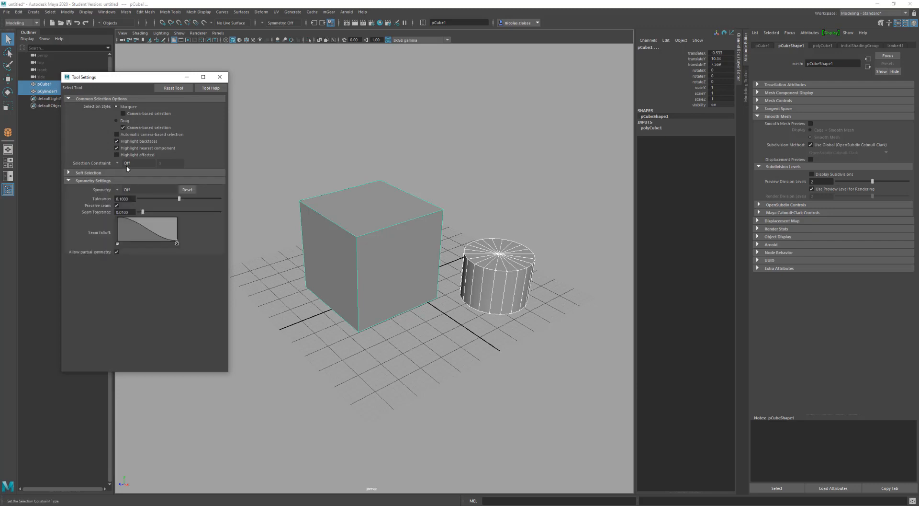
{"action": "left_click", "coordinate": [129, 173]}
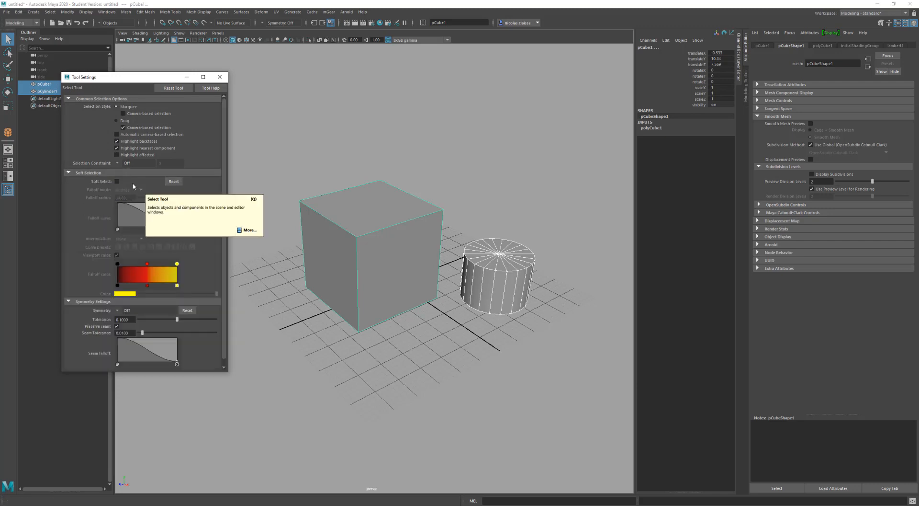
{"action": "left_click", "coordinate": [174, 181]}
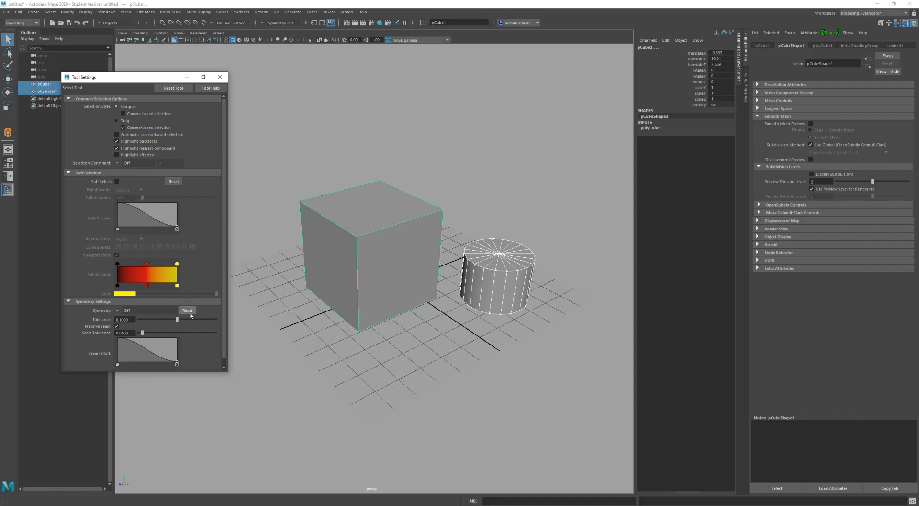
{"action": "left_click", "coordinate": [173, 182]}
{"action": "left_click", "coordinate": [219, 77]}
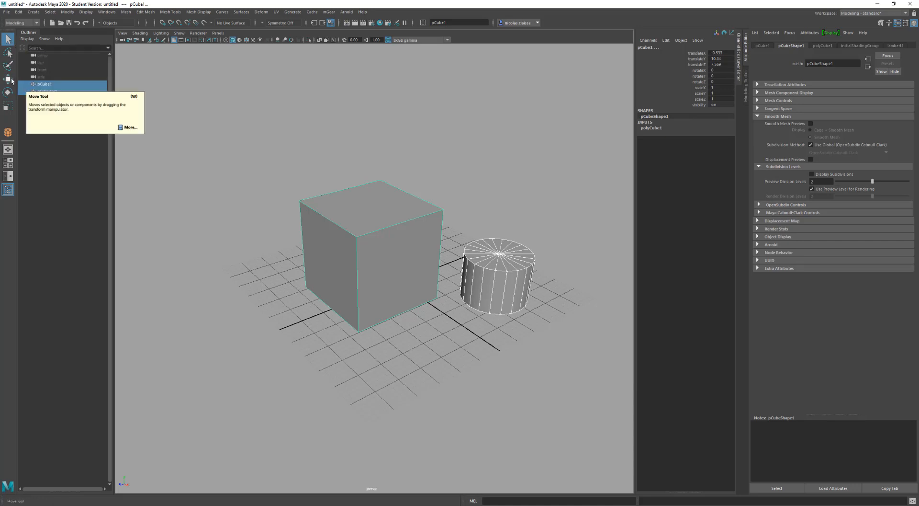
Step: Open the Move Tool's settings and compare them with the Rotate and Scale Tool settings
{"action": "double_click", "coordinate": [8, 79]}
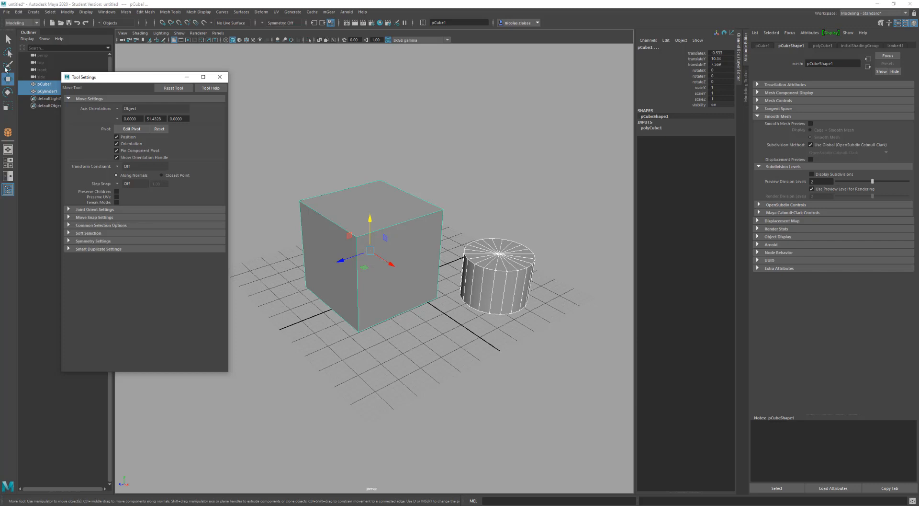
{"action": "left_click", "coordinate": [8, 39]}
{"action": "left_click", "coordinate": [8, 80]}
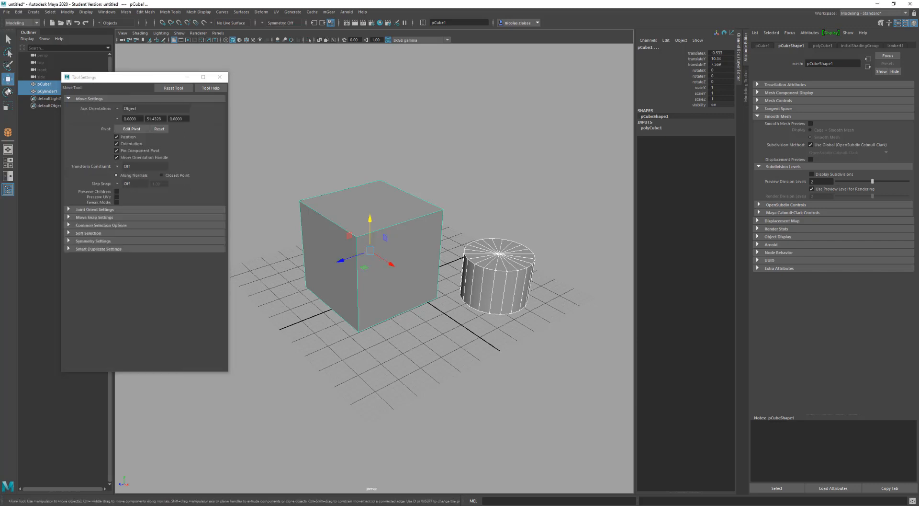
{"action": "left_click", "coordinate": [9, 93]}
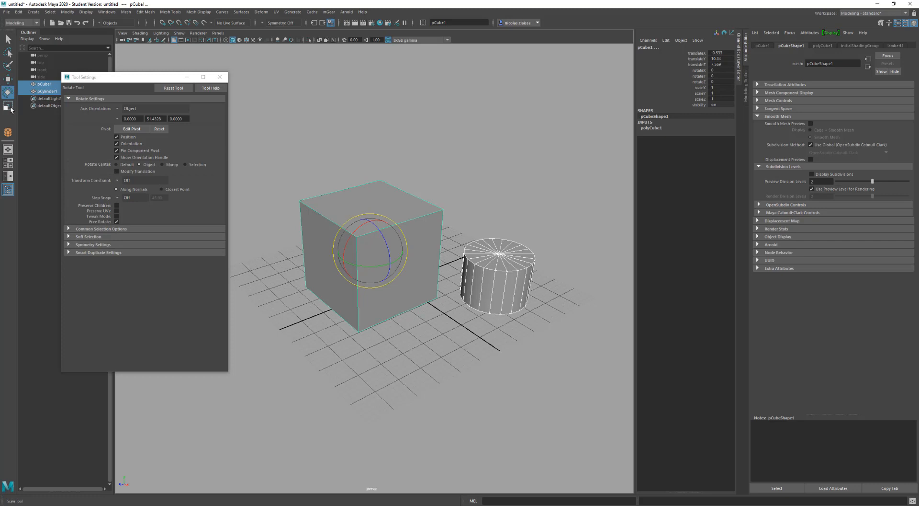
{"action": "left_click", "coordinate": [9, 108]}
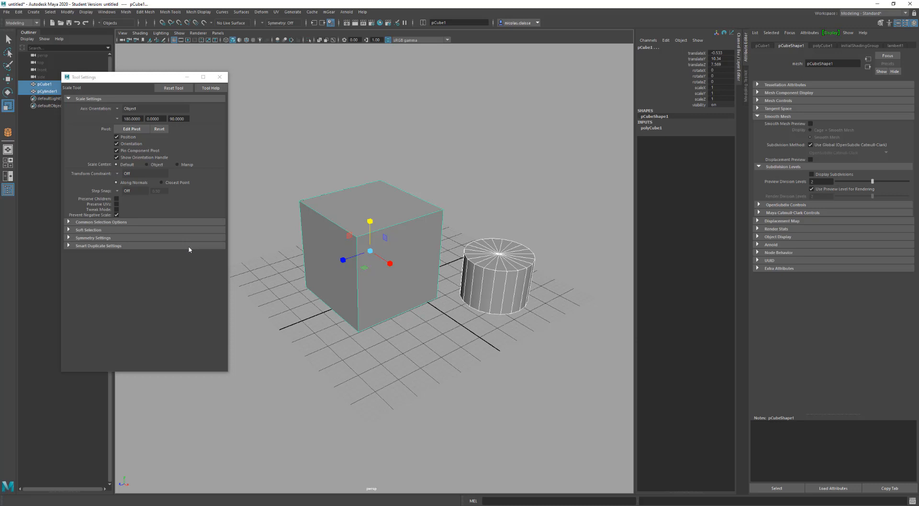
Step: Reset the Scale Tool to its defaults and review its soft selection and symmetry settings
{"action": "left_click", "coordinate": [170, 89]}
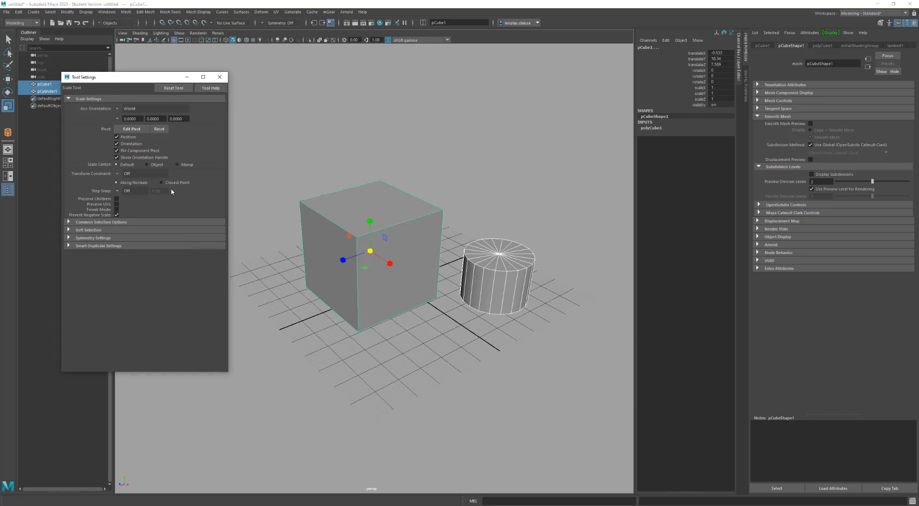
{"action": "left_click", "coordinate": [174, 231]}
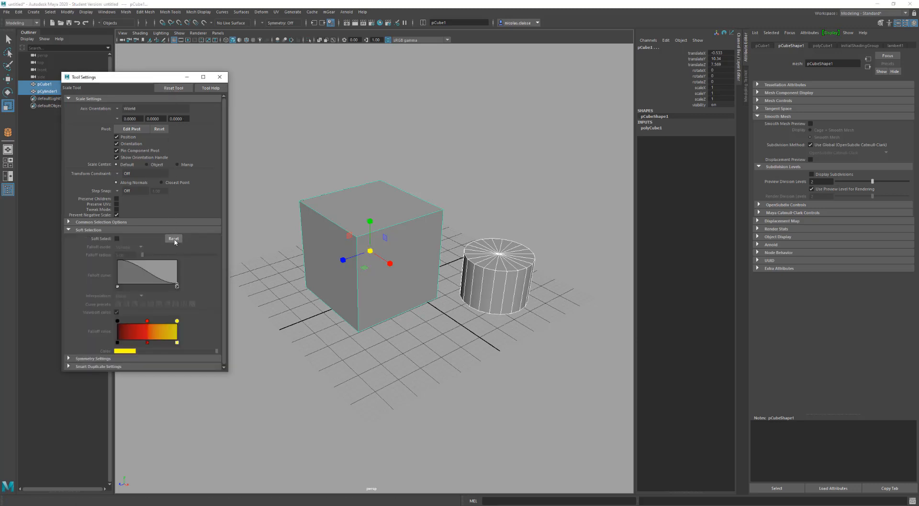
{"action": "left_click", "coordinate": [192, 230]}
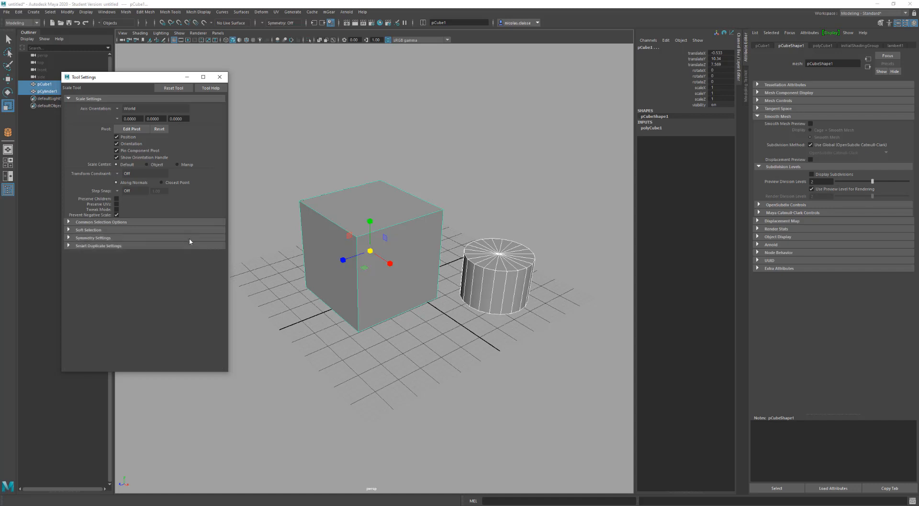
{"action": "left_click", "coordinate": [189, 238]}
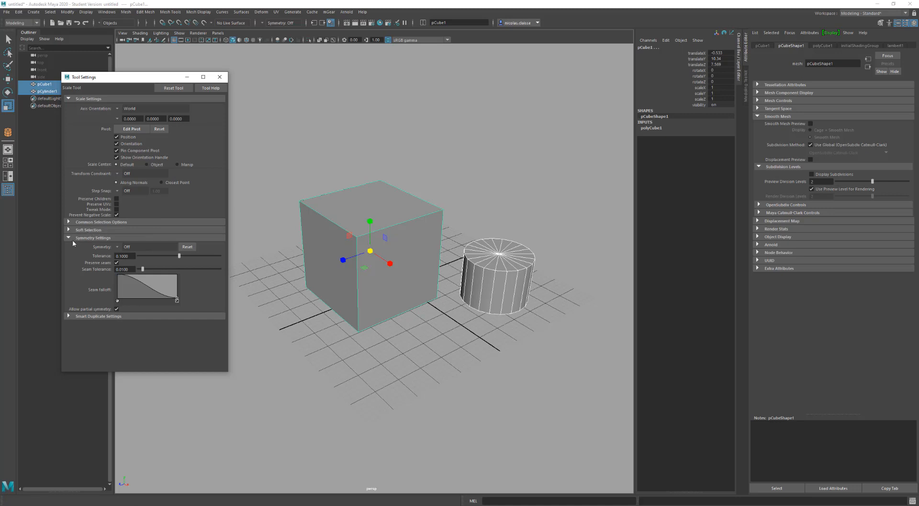
Step: Try Soft Select in the Move Tool's settings, check the Rotate Tool's soft selection options, and close the tool settings
{"action": "left_click", "coordinate": [8, 79]}
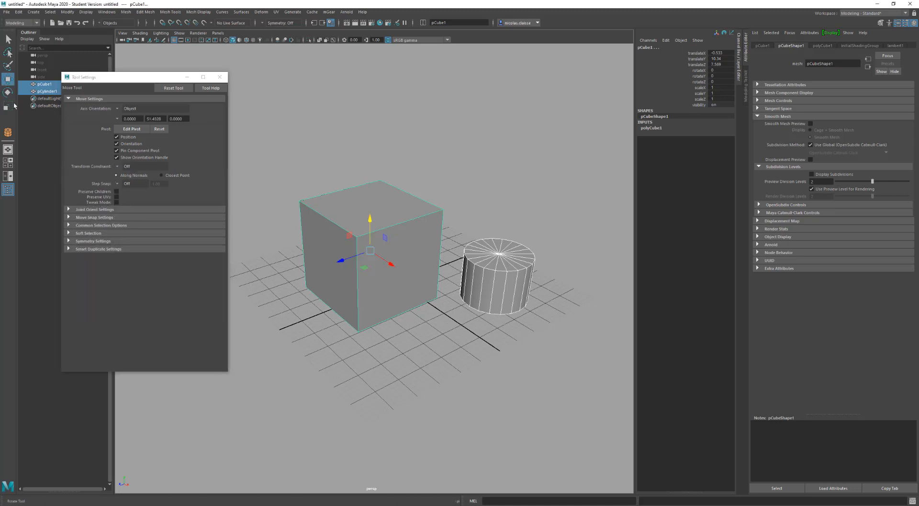
{"action": "left_click", "coordinate": [87, 233]}
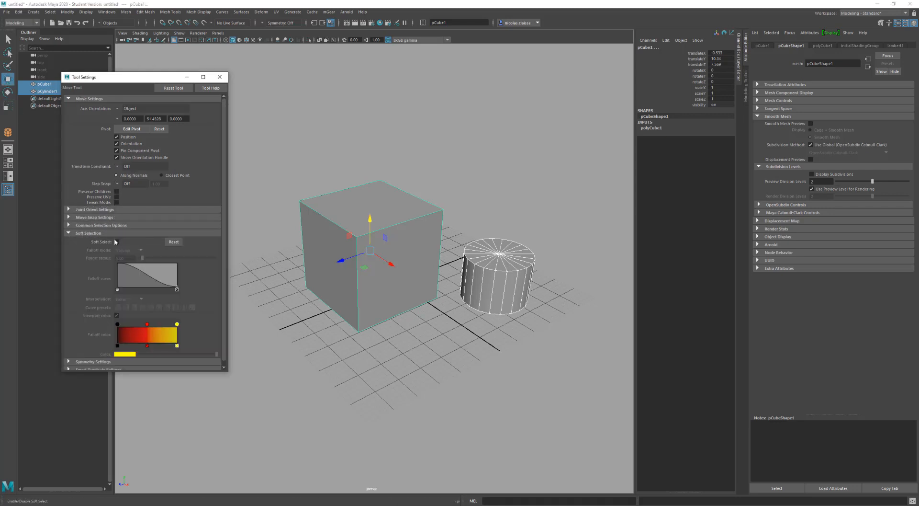
{"action": "left_click", "coordinate": [114, 241]}
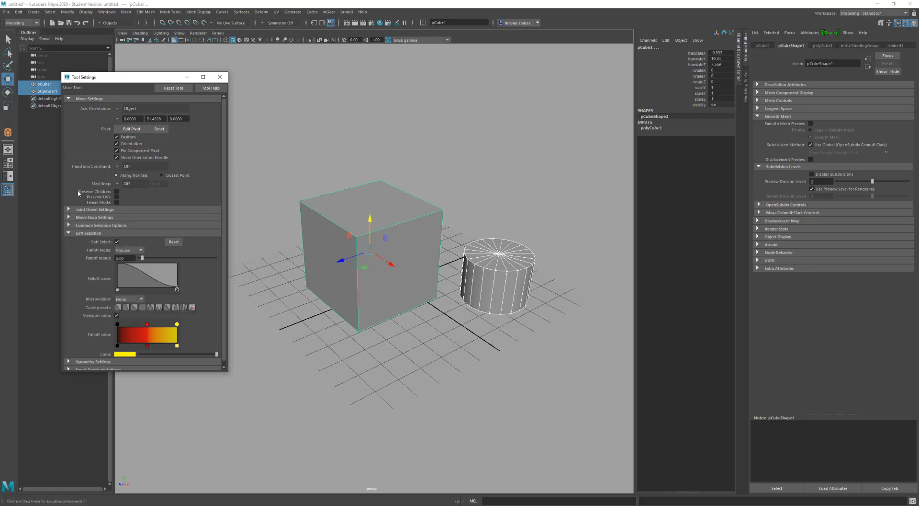
{"action": "left_click", "coordinate": [8, 92]}
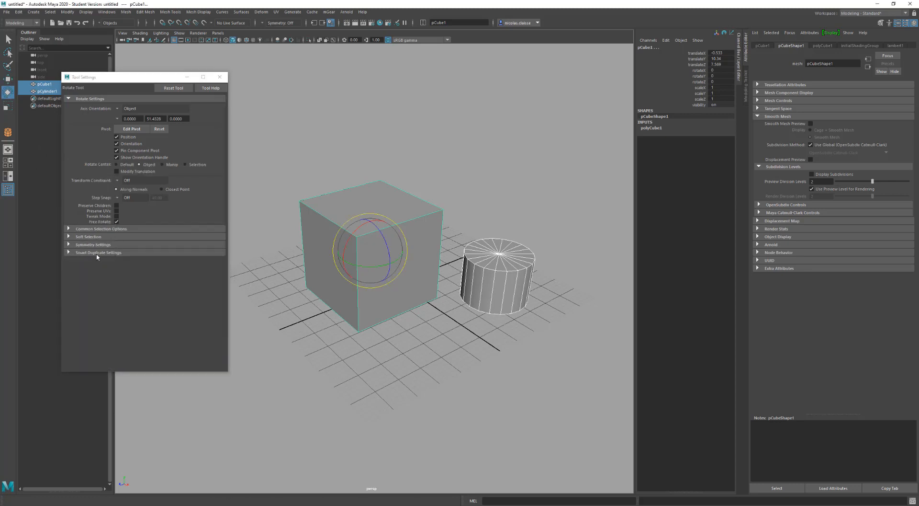
{"action": "left_click", "coordinate": [102, 237]}
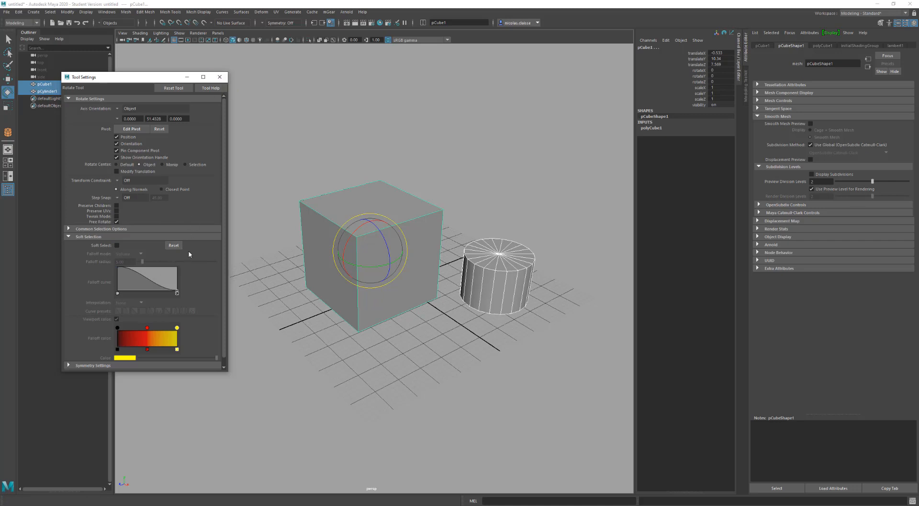
{"action": "left_click", "coordinate": [220, 77]}
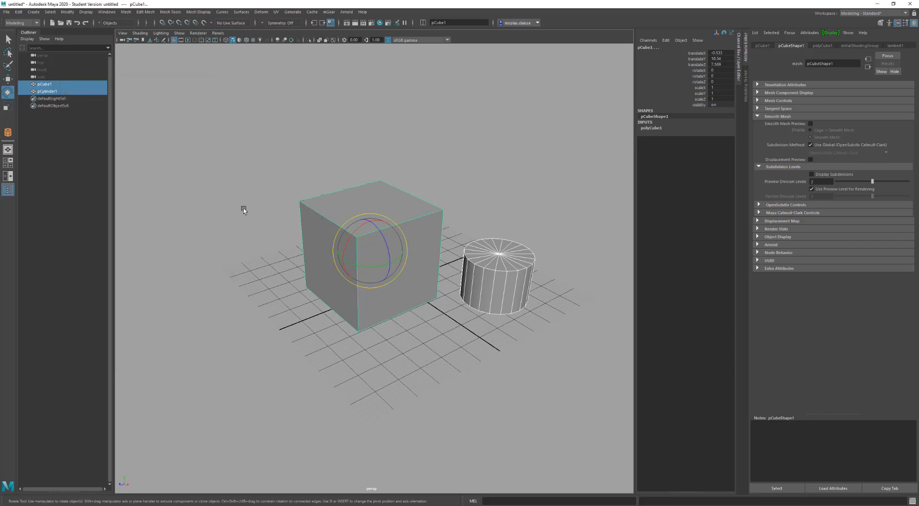
Step: Clear the selection, activate the Move Tool and select only the cube, deselecting and reselecting it once
{"action": "left_click", "coordinate": [243, 208]}
{"action": "left_click_drag", "start_coordinate": [281, 260], "coordinate": [264, 257], "text": "alt"}
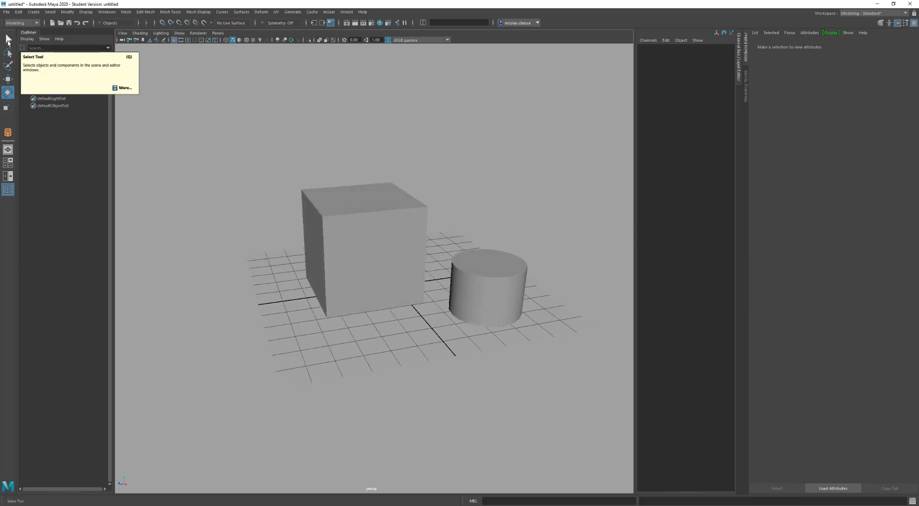
{"action": "left_click", "coordinate": [8, 79]}
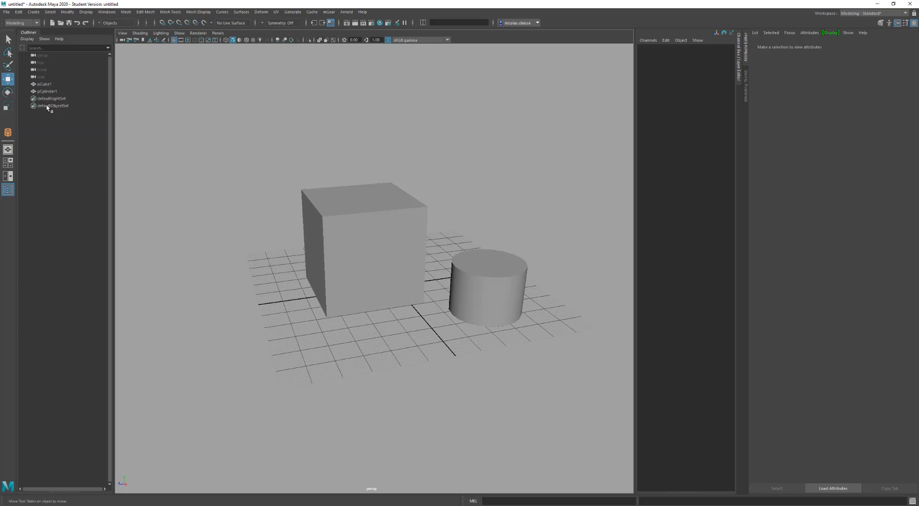
{"action": "left_click", "coordinate": [368, 229]}
{"action": "left_click_drag", "start_coordinate": [362, 240], "coordinate": [355, 277], "text": "alt"}
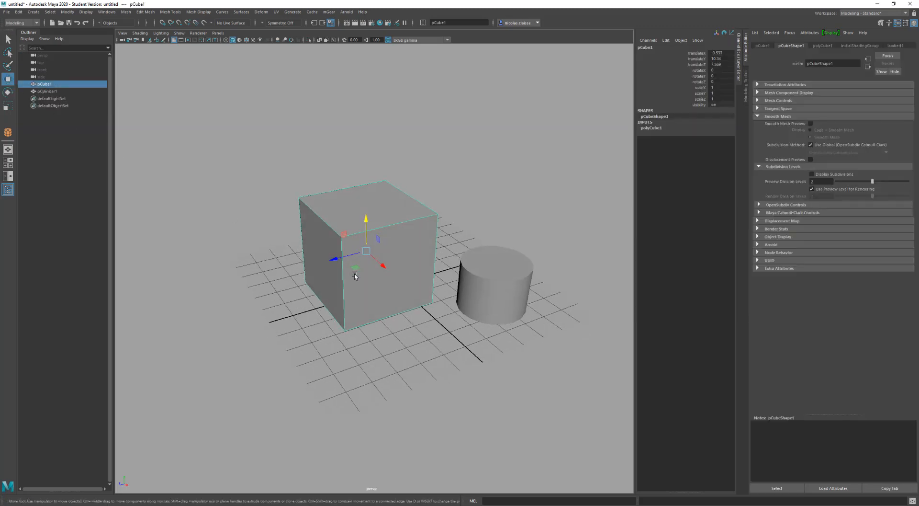
{"action": "right_click_drag", "start_coordinate": [355, 276], "coordinate": [375, 295], "text": "alt"}
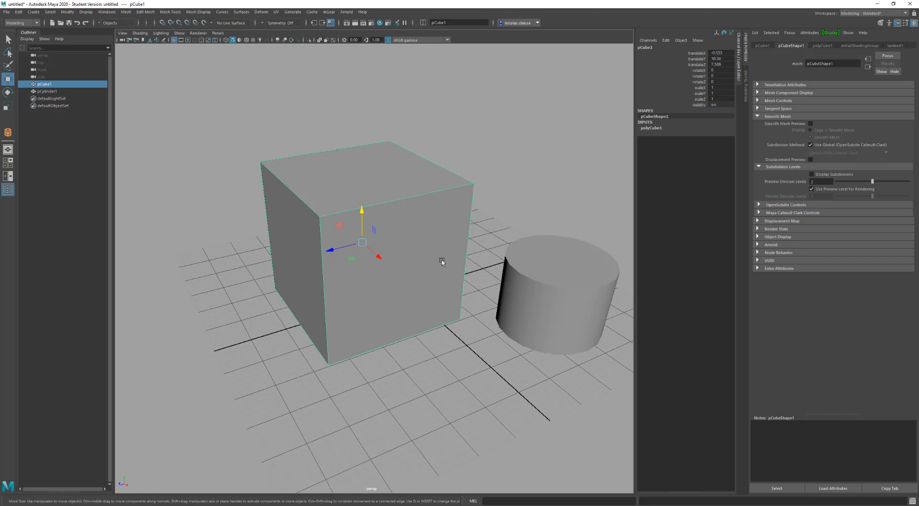
{"action": "left_click", "coordinate": [382, 414]}
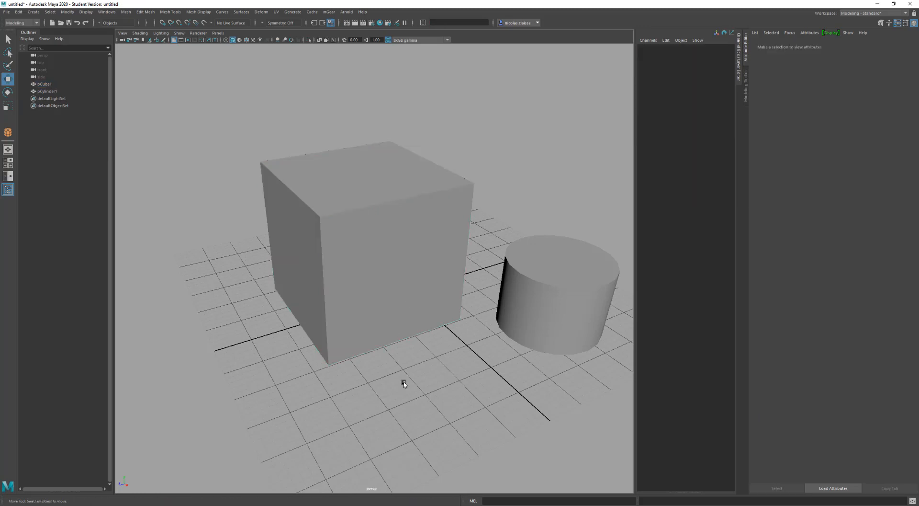
{"action": "left_click", "coordinate": [365, 256]}
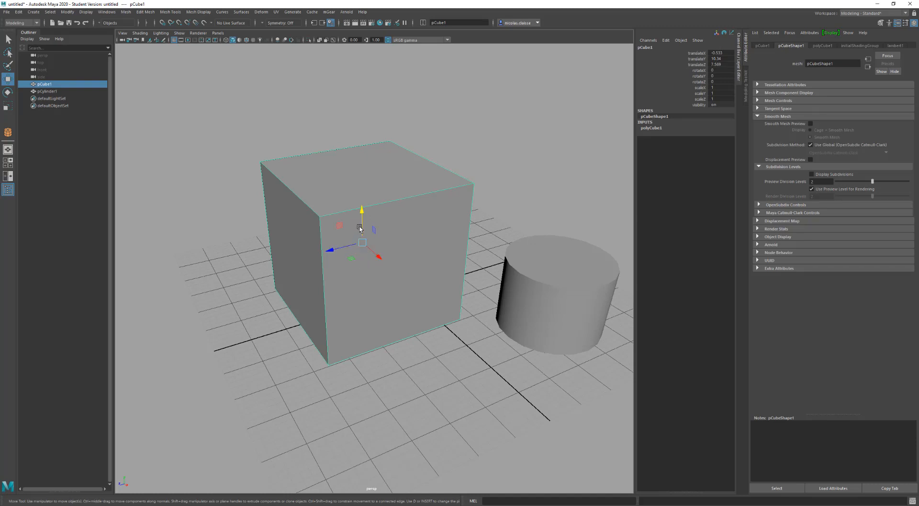
Step: Activate the Move manipulator's axis handles individually and move the cube along X and Z, to about 17.4 in Z
{"action": "left_click", "coordinate": [348, 252]}
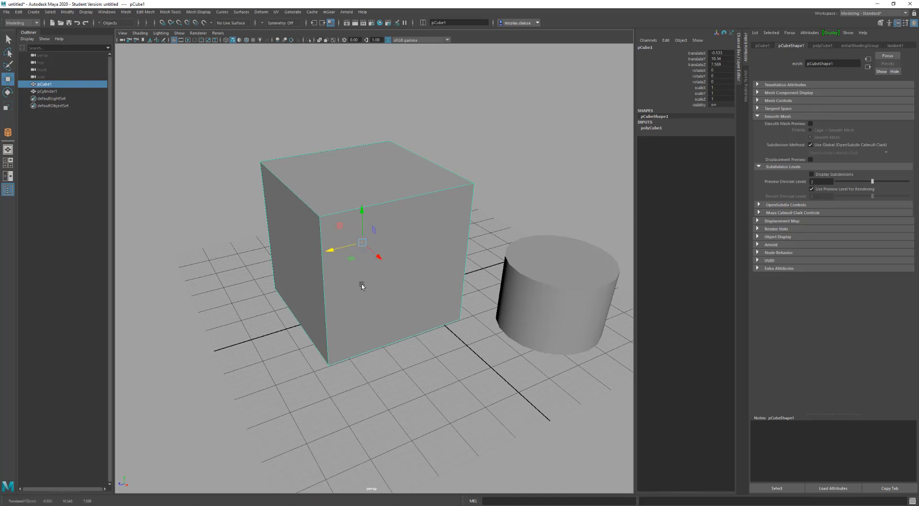
{"action": "left_click", "coordinate": [380, 256]}
{"action": "left_click", "coordinate": [362, 212]}
{"action": "left_click", "coordinate": [348, 245]}
{"action": "middle_click_drag", "start_coordinate": [377, 256], "coordinate": [349, 279]}
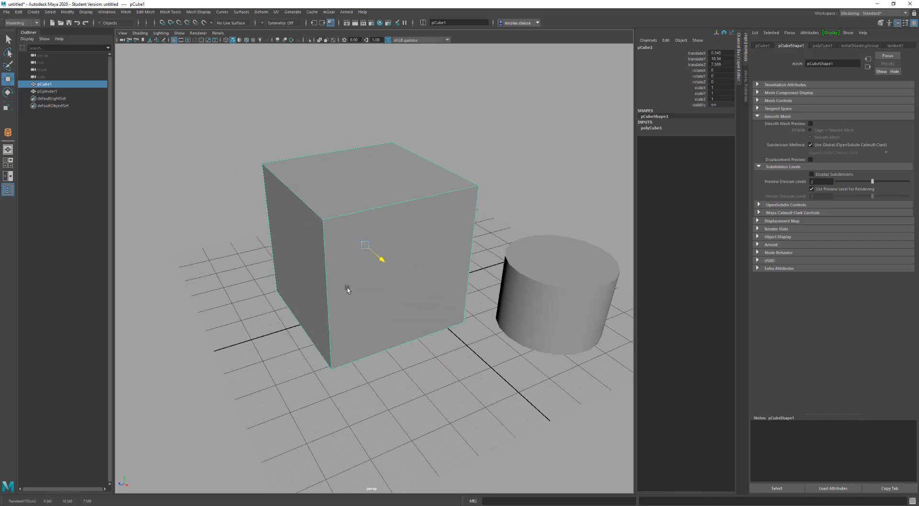
{"action": "left_click_drag", "start_coordinate": [332, 254], "coordinate": [262, 267]}
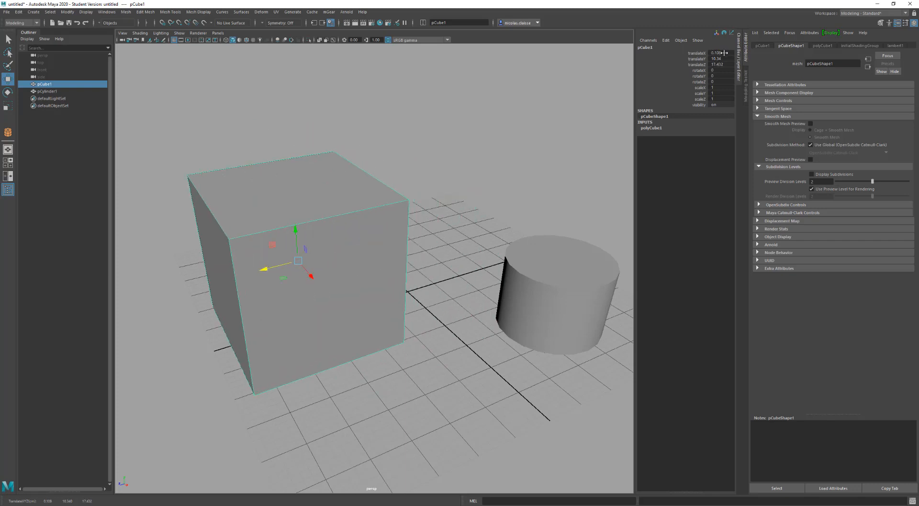
Step: Set the cube's Translate X, Y and Z and Rotate X to 0
{"action": "left_click_drag", "start_coordinate": [725, 53], "coordinate": [724, 69]}
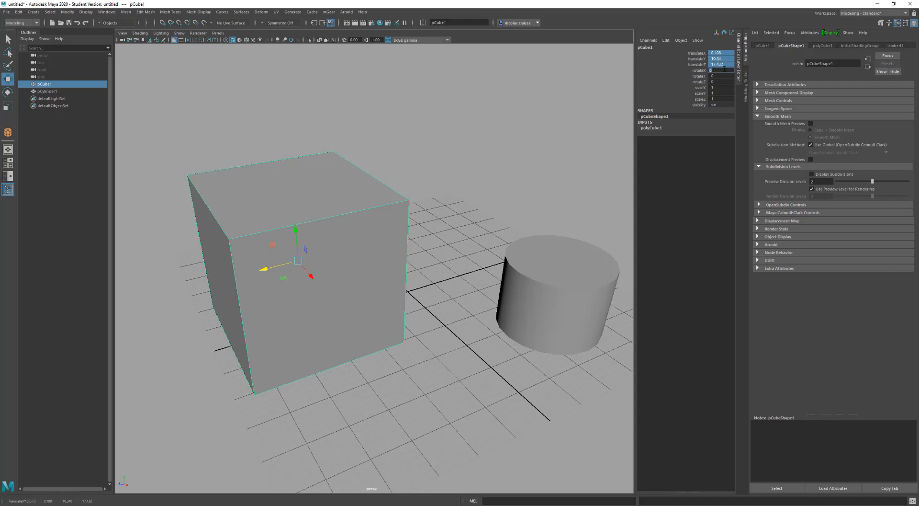
{"action": "type", "text": "0"}
{"action": "key", "text": "Return"}
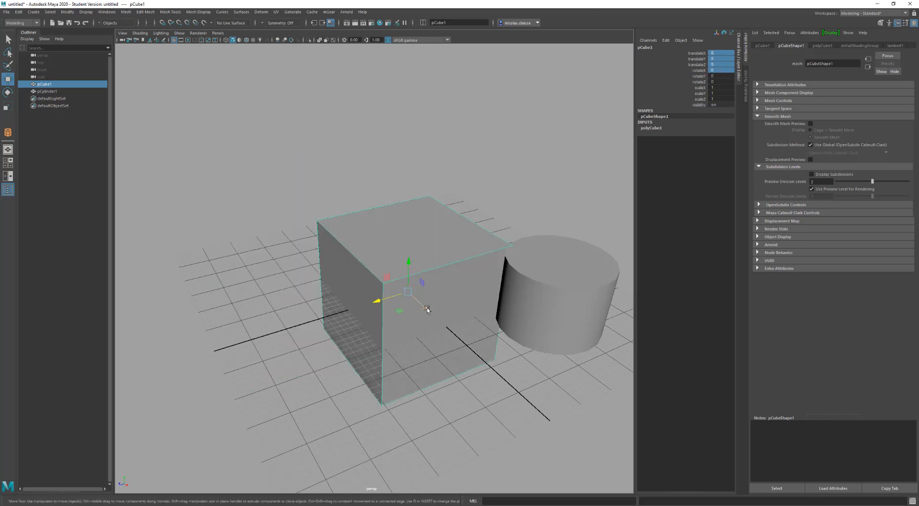
Step: Move the cube along X and Y and within two-axis planes using the plane handles, ending near Y 0.7 and Z -5
{"action": "left_click_drag", "start_coordinate": [428, 309], "coordinate": [361, 246]}
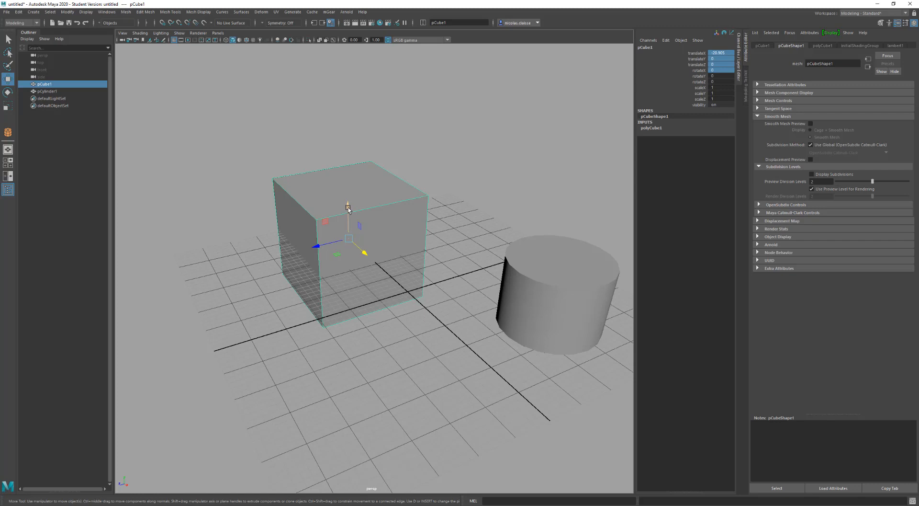
{"action": "left_click_drag", "start_coordinate": [349, 208], "coordinate": [348, 184]}
{"action": "left_click_drag", "start_coordinate": [335, 219], "coordinate": [322, 220]}
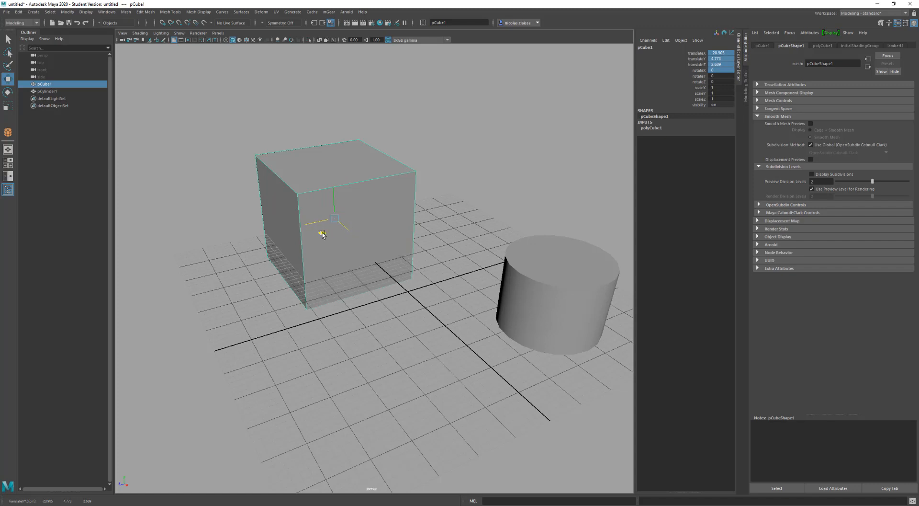
{"action": "left_click_drag", "start_coordinate": [322, 234], "coordinate": [368, 219]}
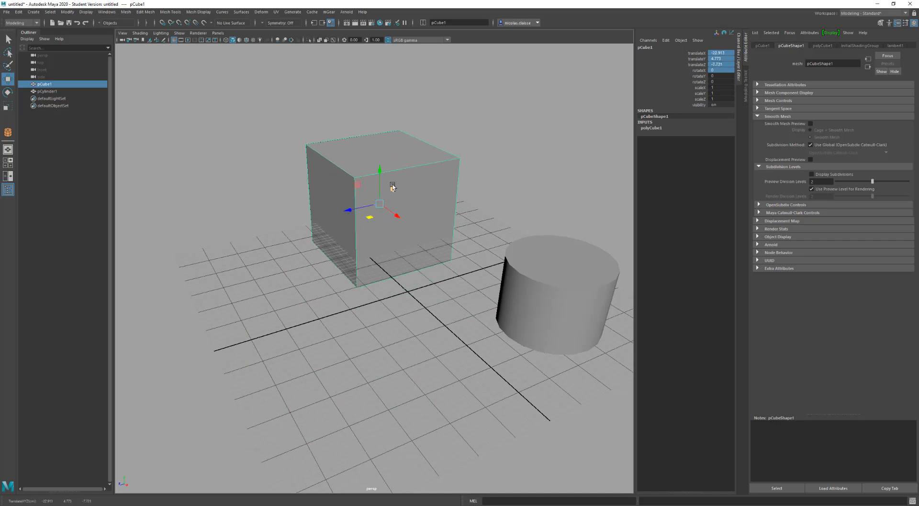
{"action": "left_click_drag", "start_coordinate": [392, 189], "coordinate": [360, 230]}
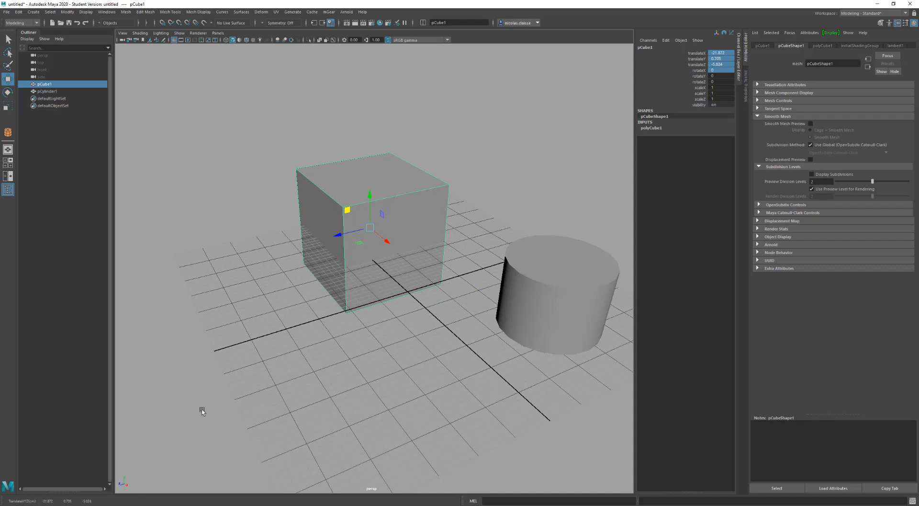
Step: Reposition the cube with the plane handle and move it freely by the manipulator's centre, to about -23.3, -3.9, 5.1
{"action": "left_click_drag", "start_coordinate": [201, 408], "coordinate": [249, 392], "text": "alt"}
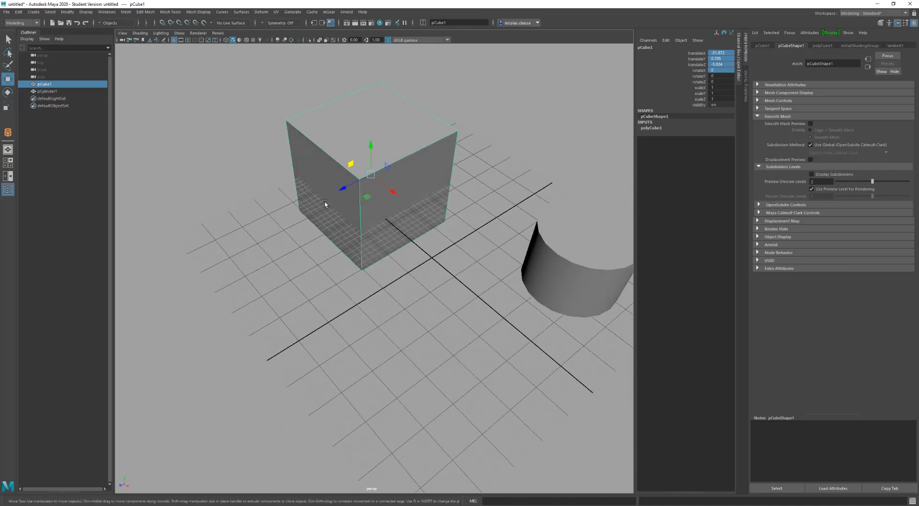
{"action": "left_click", "coordinate": [370, 175]}
{"action": "left_click", "coordinate": [372, 173]}
{"action": "mouse_move", "coordinate": [372, 175]}
{"action": "left_mouse_down"}
{"action": "mouse_move", "coordinate": [410, 252]}
{"action": "mouse_move", "coordinate": [322, 294]}
{"action": "mouse_move", "coordinate": [316, 210]}
{"action": "mouse_move", "coordinate": [401, 168]}
{"action": "mouse_move", "coordinate": [529, 154]}
{"action": "mouse_move", "coordinate": [530, 117]}
{"action": "mouse_move", "coordinate": [243, 110]}
{"action": "mouse_move", "coordinate": [203, 154]}
{"action": "mouse_move", "coordinate": [238, 259]}
{"action": "mouse_move", "coordinate": [450, 276]}
{"action": "mouse_move", "coordinate": [347, 321]}
{"action": "mouse_move", "coordinate": [371, 179]}
{"action": "left_mouse_up"}
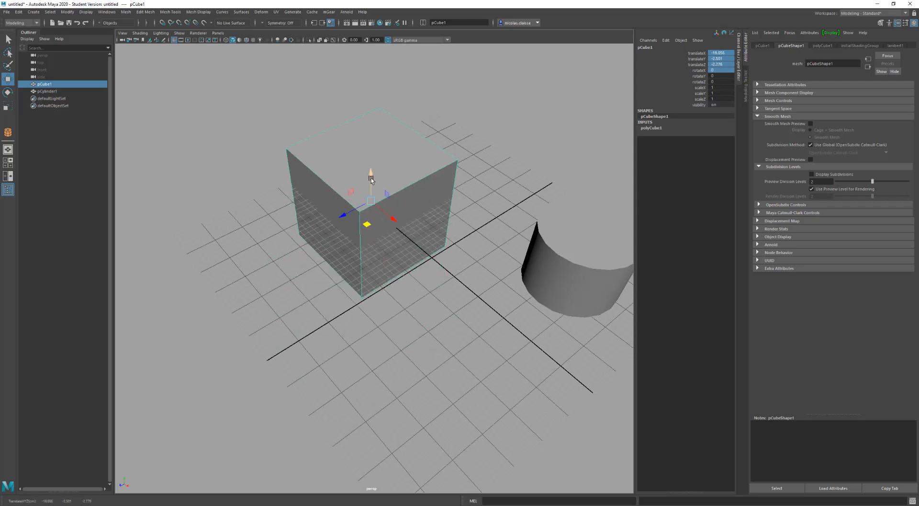
{"action": "left_click_drag", "start_coordinate": [371, 203], "coordinate": [324, 214]}
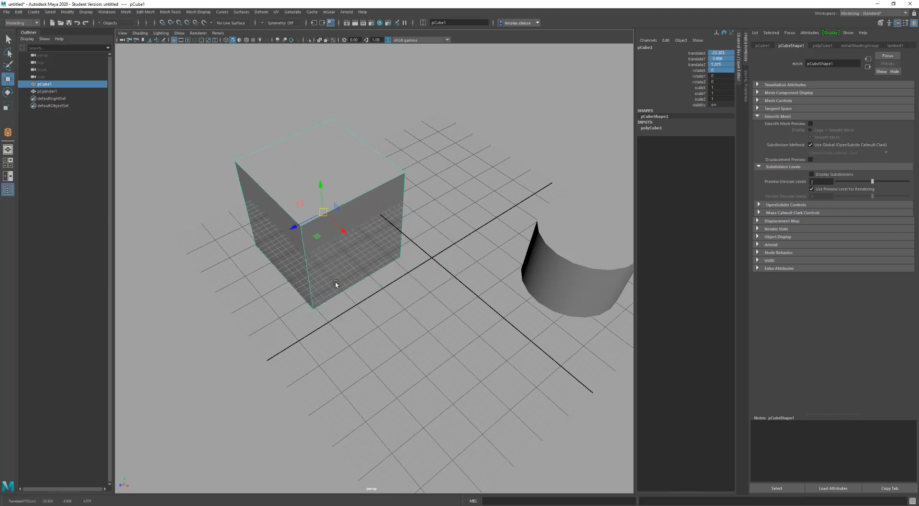
Step: Select the cylinder and hide the grid in the perspective view
{"action": "left_click_drag", "start_coordinate": [335, 285], "coordinate": [461, 273], "text": "alt"}
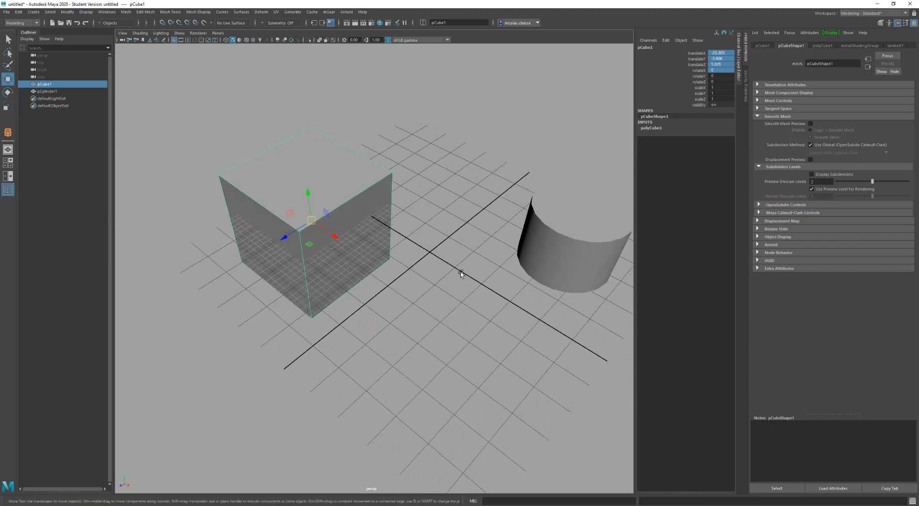
{"action": "left_click", "coordinate": [579, 251]}
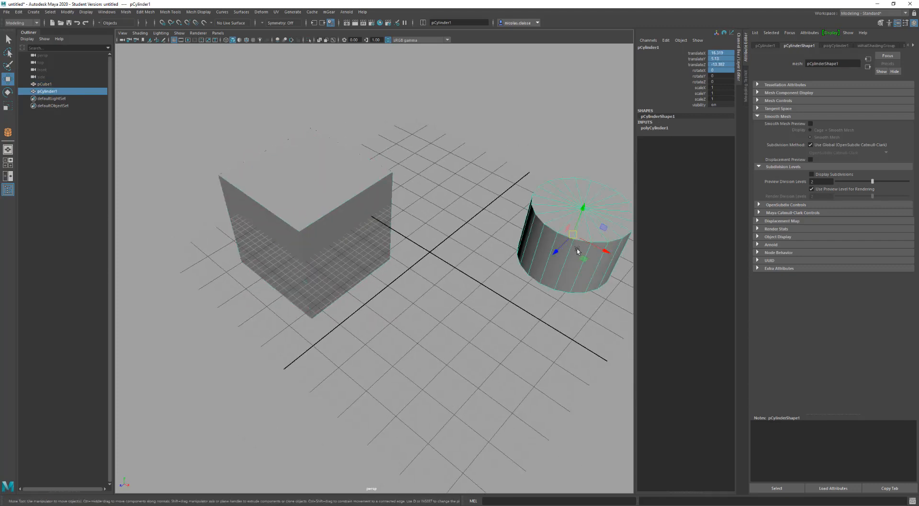
{"action": "left_click", "coordinate": [175, 41]}
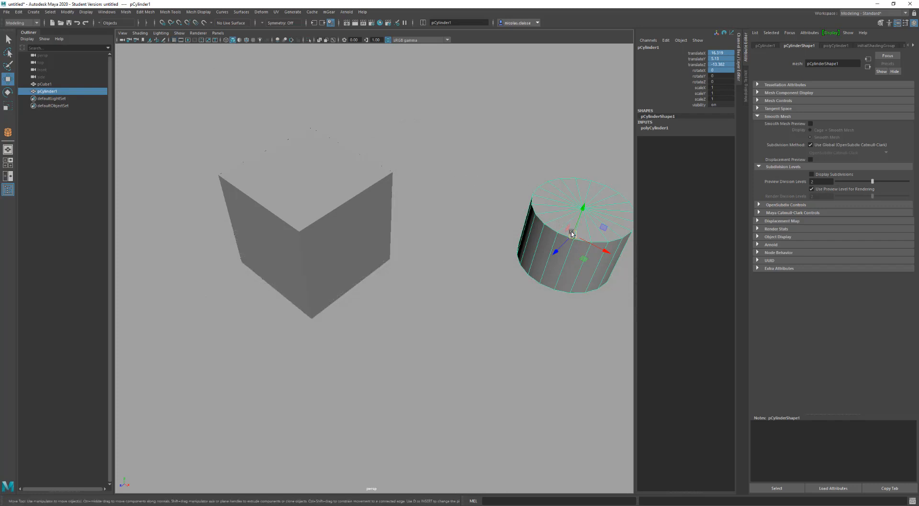
Step: Move the cylinder freely to just above the cube, about -20.5, 15, 7.4, and show the scene in the four-view layout
{"action": "left_click_drag", "start_coordinate": [563, 227], "coordinate": [299, 145]}
{"action": "left_click_drag", "start_coordinate": [360, 250], "coordinate": [374, 228], "text": "alt"}
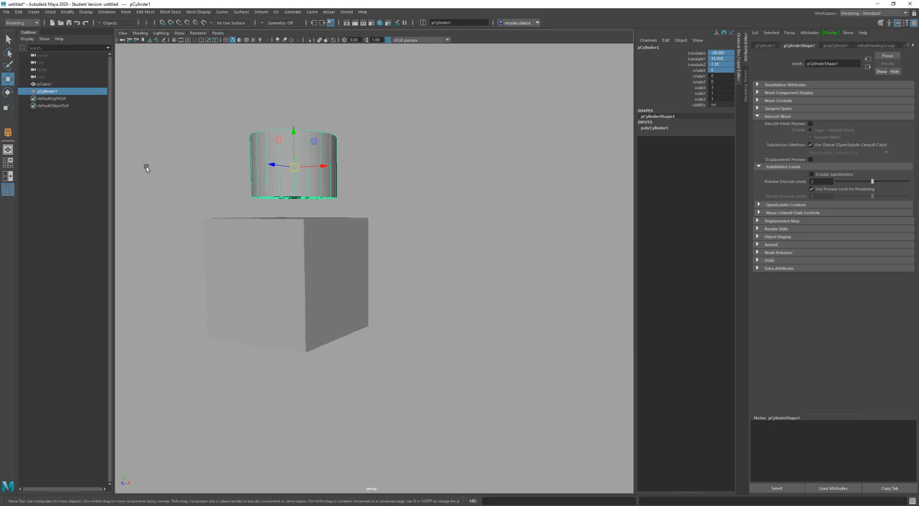
{"action": "left_click", "coordinate": [11, 164]}
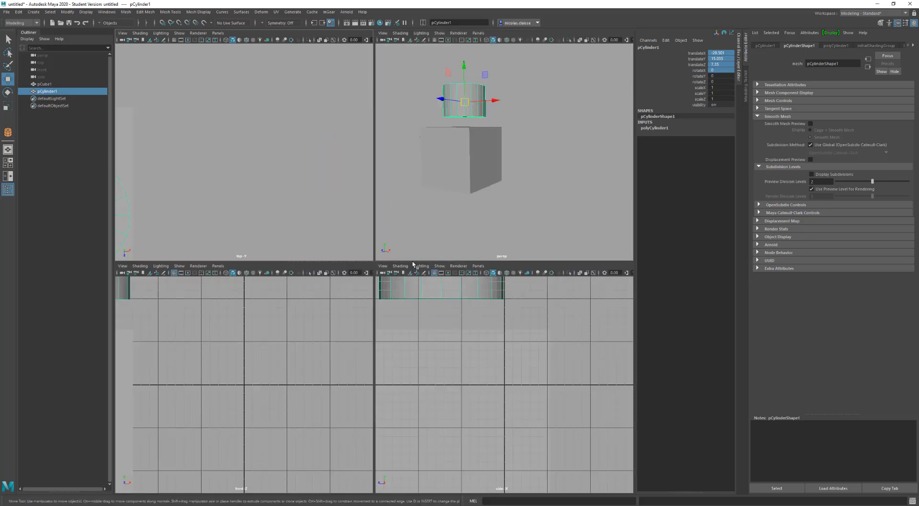
{"action": "scroll", "coordinate": [427, 318], "scroll_direction": "down", "scroll_amount": 3}
{"action": "middle_click_drag", "start_coordinate": [471, 328], "coordinate": [471, 347], "text": "alt"}
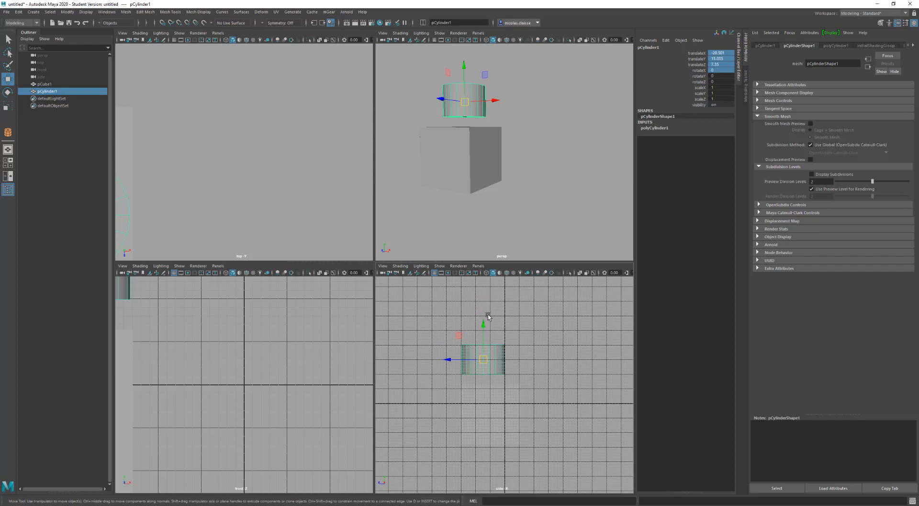
Step: Switch the viewport background to the blue gradient and reselect the cylinder in the side view
{"action": "key", "text": "alt+b"}
{"action": "left_click", "coordinate": [505, 327]}
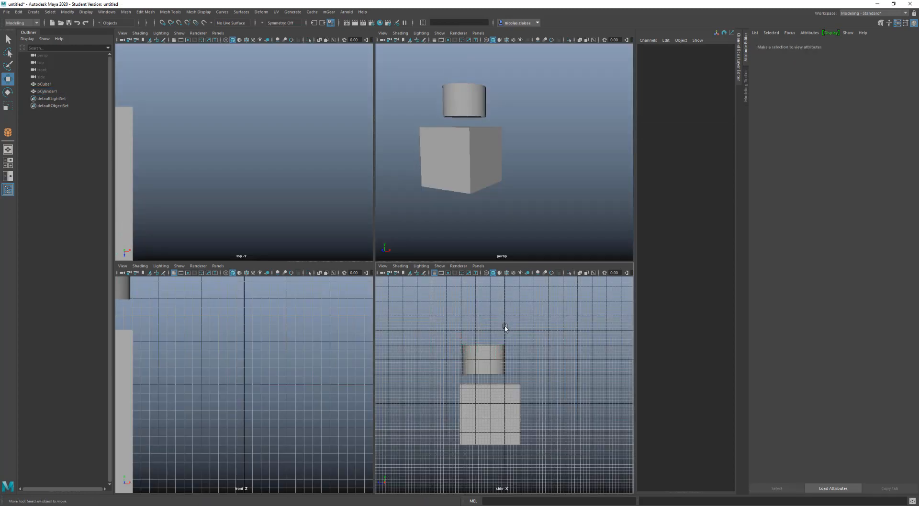
{"action": "left_click", "coordinate": [499, 357]}
Step: Maximize the side view and move the cylinder in the YZ plane down onto the cube, to about Y 11.7 and Z 4.8
{"action": "middle_click_drag", "start_coordinate": [512, 362], "coordinate": [486, 359], "text": "alt"}
{"action": "scroll", "coordinate": [493, 330], "scroll_direction": "up", "scroll_amount": 4}
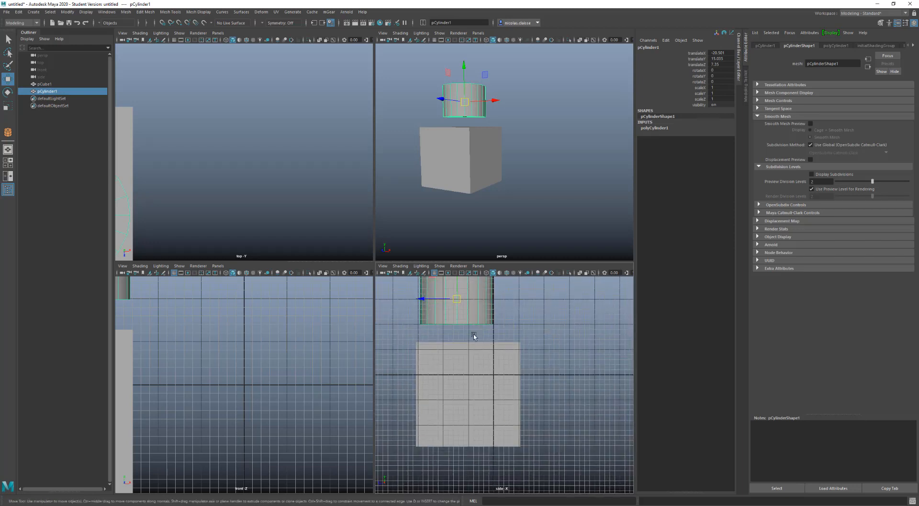
{"action": "key", "text": "space"}
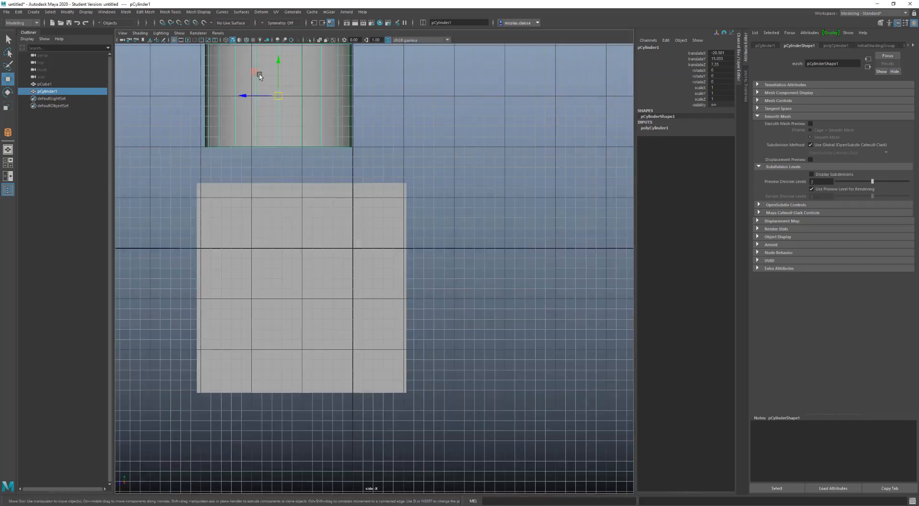
{"action": "middle_click_drag", "start_coordinate": [252, 73], "coordinate": [277, 106]}
{"action": "scroll", "coordinate": [307, 172], "scroll_direction": "up", "scroll_amount": 5}
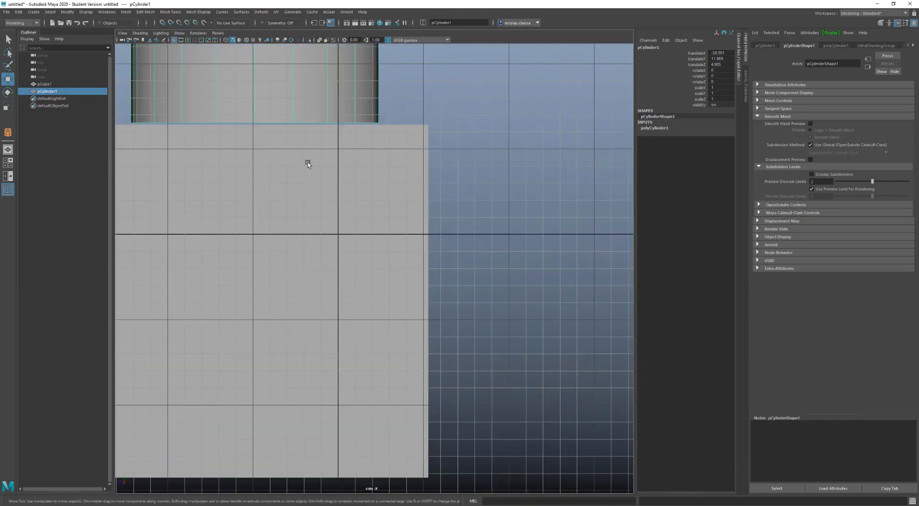
{"action": "key", "text": "f"}
{"action": "scroll", "coordinate": [432, 327], "scroll_direction": "up", "scroll_amount": 2}
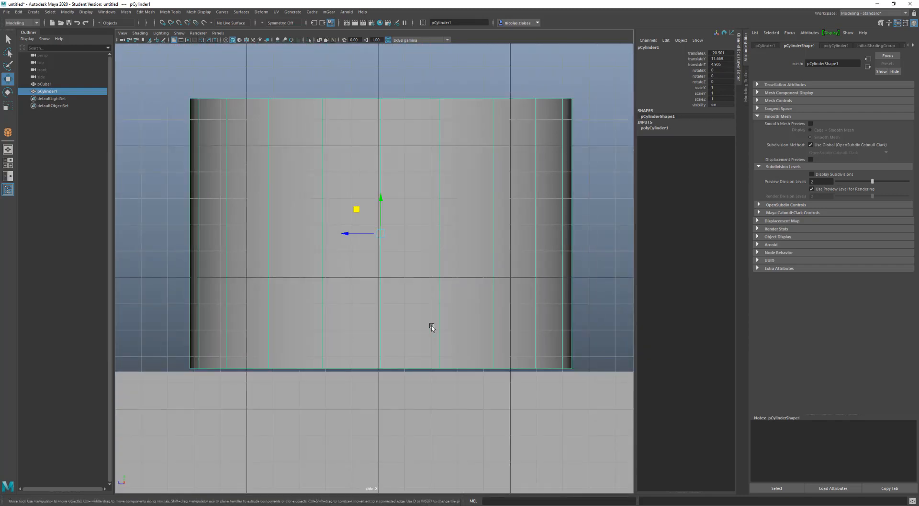
{"action": "scroll", "coordinate": [432, 327], "scroll_direction": "down", "scroll_amount": 4}
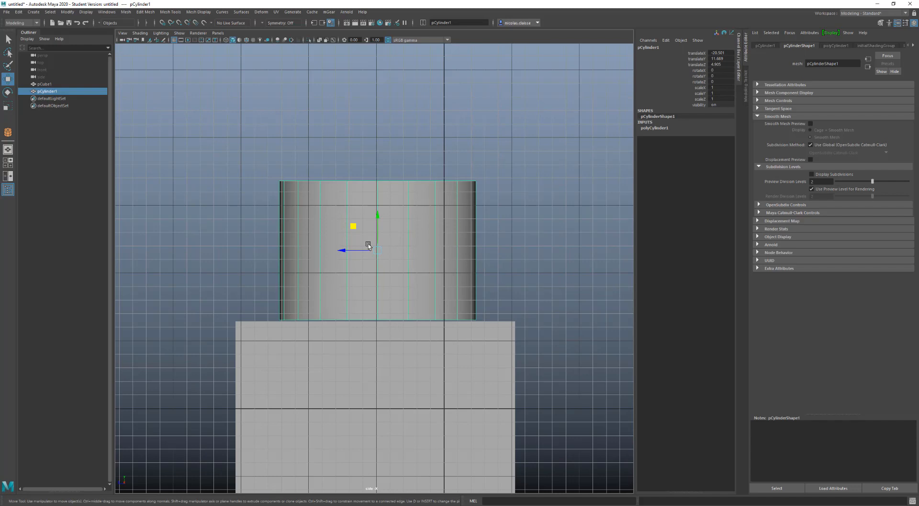
Step: Place the cylinder's pivot at its base with vertex snapping and snap the cylinder along Y onto the cube's top face
{"action": "key", "text": "d"}
{"action": "key", "text": "v"}
{"action": "left_click_drag", "start_coordinate": [378, 217], "coordinate": [382, 317]}
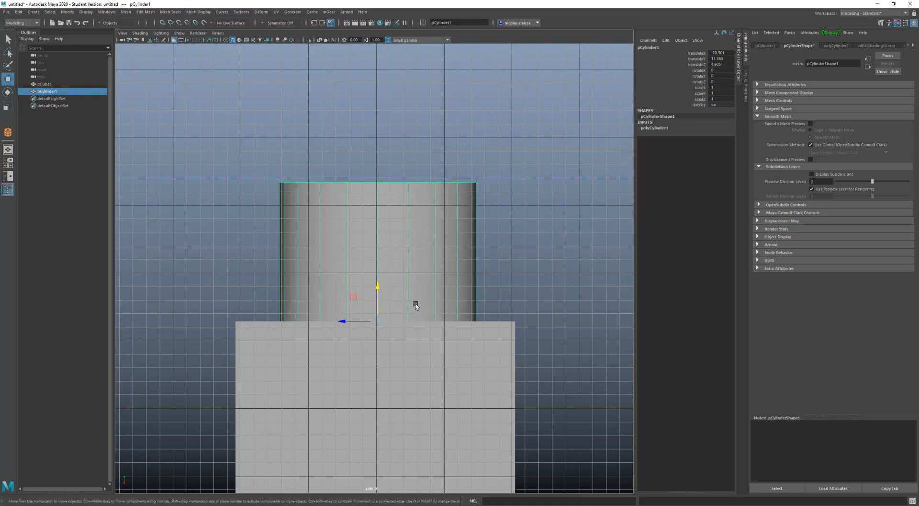
Step: In the perspective view, lift the cylinder along Y to about 19 and vertex-snap it back onto the cube's top
{"action": "key", "text": "space"}
{"action": "left_click_drag", "start_coordinate": [411, 298], "coordinate": [413, 273]}
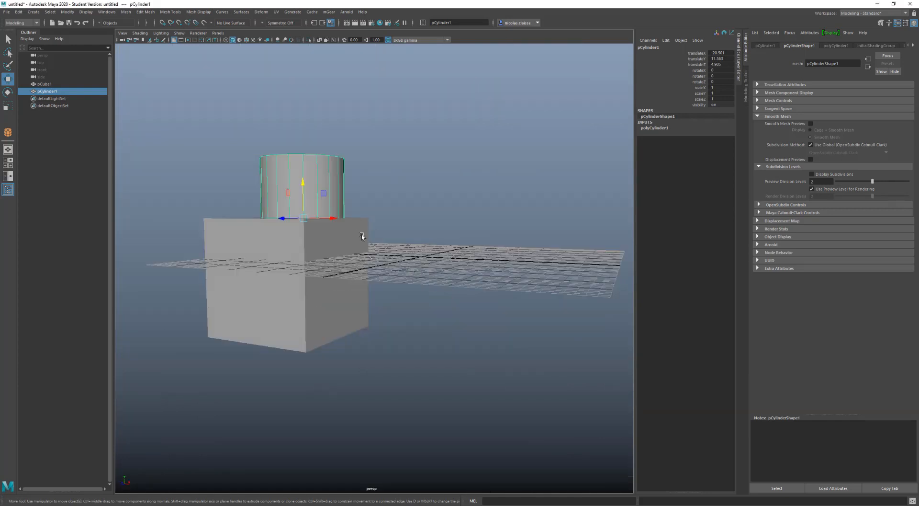
{"action": "left_click_drag", "start_coordinate": [362, 236], "coordinate": [341, 254], "text": "alt"}
{"action": "left_click_drag", "start_coordinate": [339, 175], "coordinate": [342, 90]}
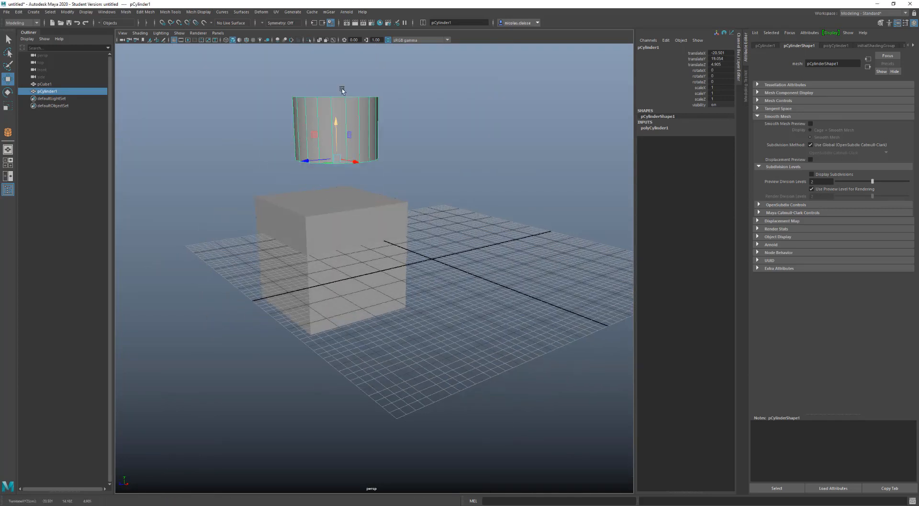
{"action": "key", "text": "v"}
{"action": "left_click_drag", "start_coordinate": [335, 125], "coordinate": [348, 217]}
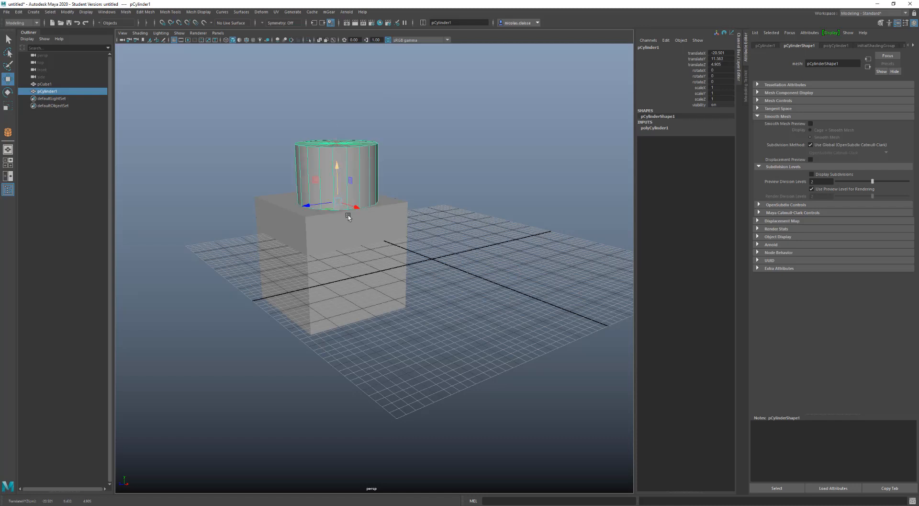
Step: Move the cylinder freely by its centre to about X -21.9 and Z 6.3, and snap its base back onto the cube's top
{"action": "left_click_drag", "start_coordinate": [344, 248], "coordinate": [373, 243], "text": "alt"}
{"action": "left_click_drag", "start_coordinate": [371, 242], "coordinate": [370, 241]}
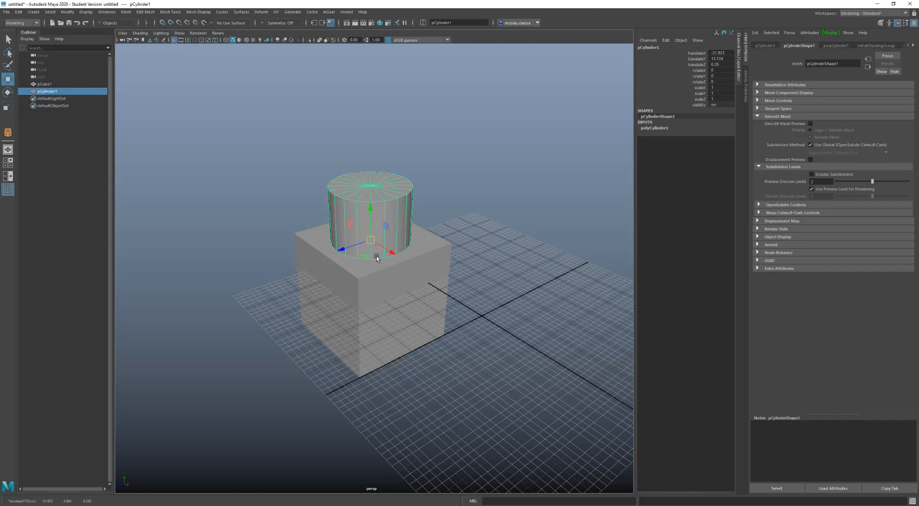
{"action": "left_click_drag", "start_coordinate": [387, 256], "coordinate": [373, 245], "text": "alt"}
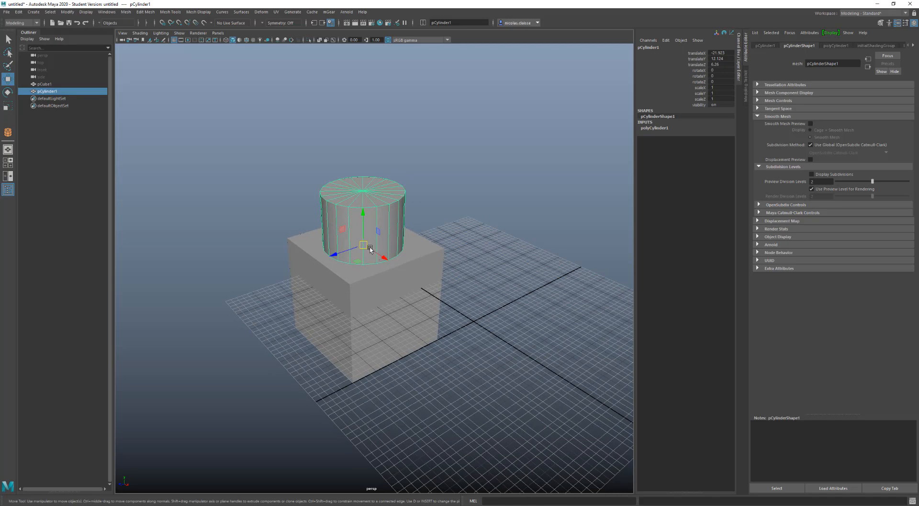
{"action": "right_click_drag", "start_coordinate": [371, 249], "coordinate": [431, 345], "text": "alt"}
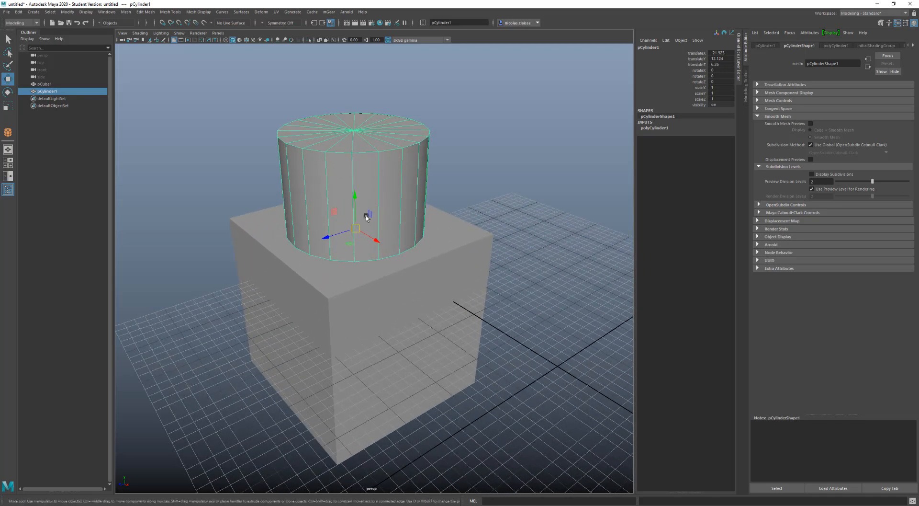
{"action": "left_click_drag", "start_coordinate": [390, 256], "coordinate": [330, 231], "text": "alt"}
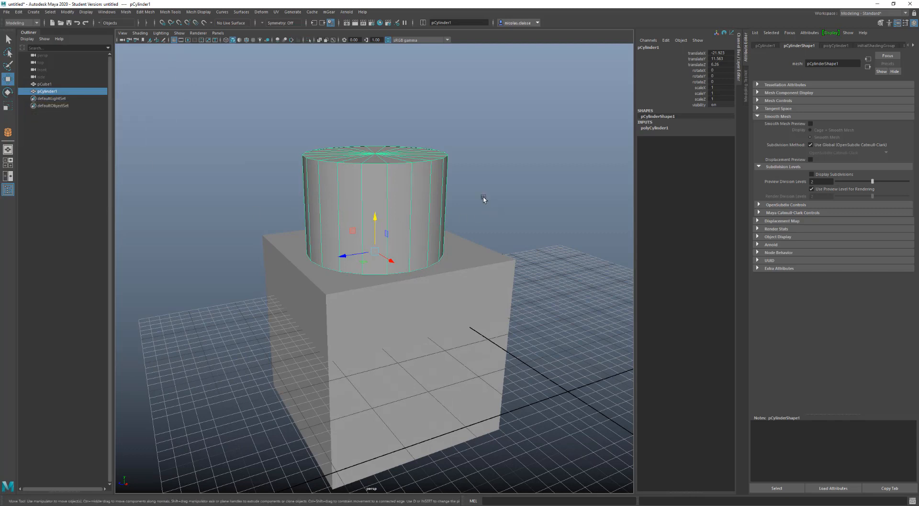
Step: Move the cylinder along individual axes and within the XZ plane above the cube, ending at about -20.6, 15.8, 9.1
{"action": "middle_click_drag", "start_coordinate": [544, 259], "coordinate": [498, 239]}
{"action": "left_click_drag", "start_coordinate": [498, 238], "coordinate": [327, 206], "text": "alt"}
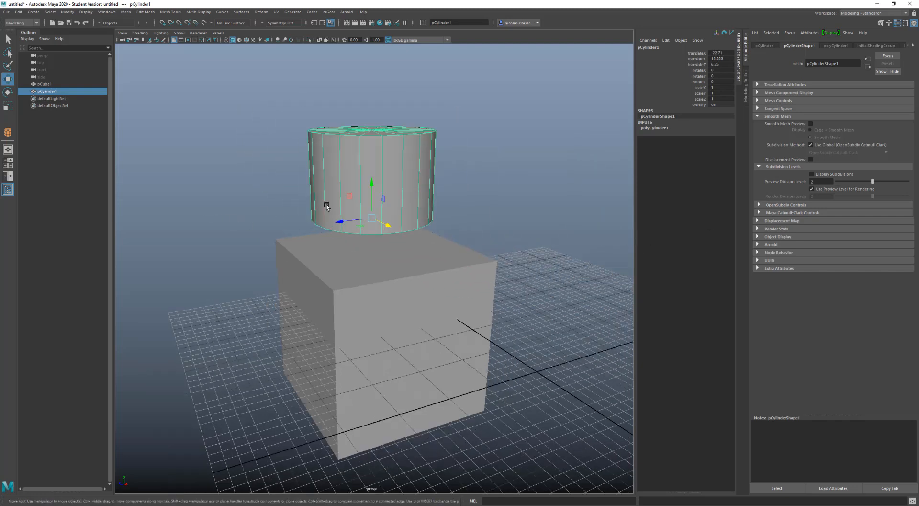
{"action": "middle_click_drag", "start_coordinate": [416, 234], "coordinate": [464, 219]}
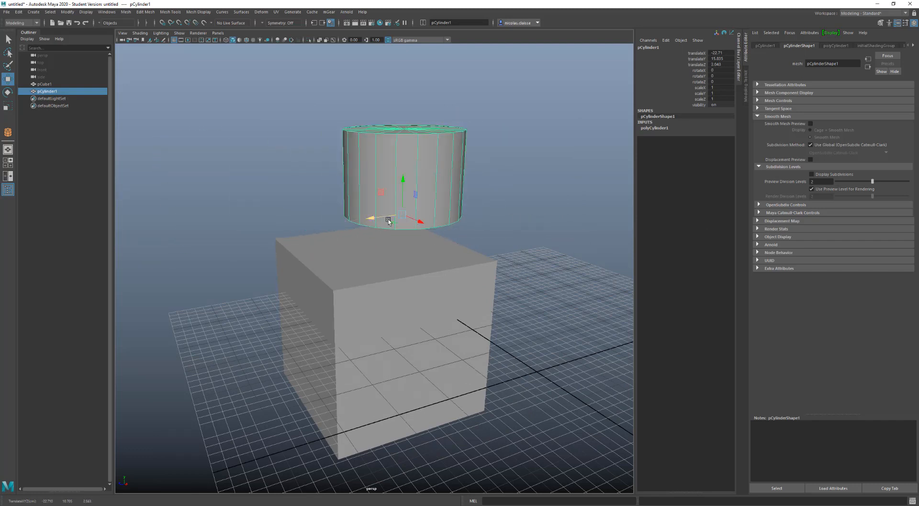
{"action": "middle_click_drag", "start_coordinate": [391, 223], "coordinate": [389, 230]}
{"action": "left_click_drag", "start_coordinate": [388, 283], "coordinate": [424, 300], "text": "alt"}
{"action": "middle_click_drag", "start_coordinate": [484, 302], "coordinate": [470, 349]}
{"action": "left_click_drag", "start_coordinate": [469, 350], "coordinate": [423, 333], "text": "alt"}
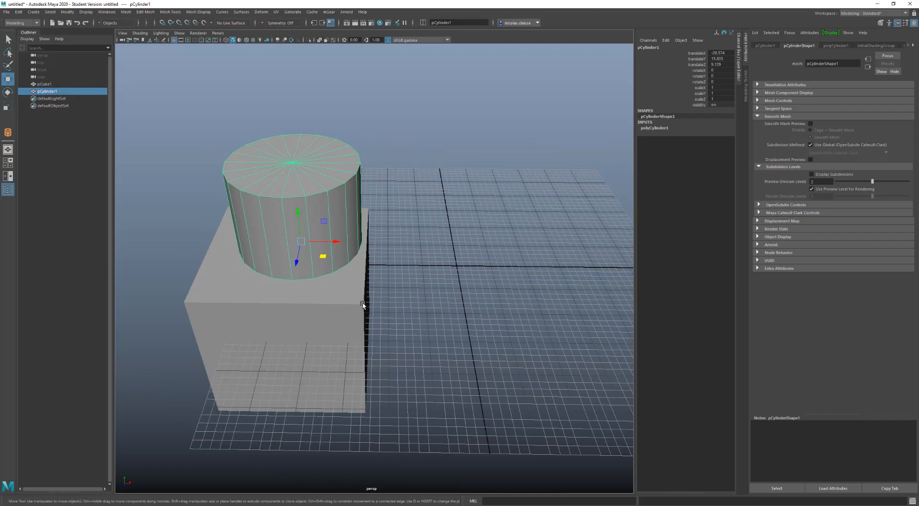
Step: Restrict the move to the X axis and vertex-snap the cylinder to the cube's front corner, at about X -13
{"action": "left_click", "coordinate": [336, 241]}
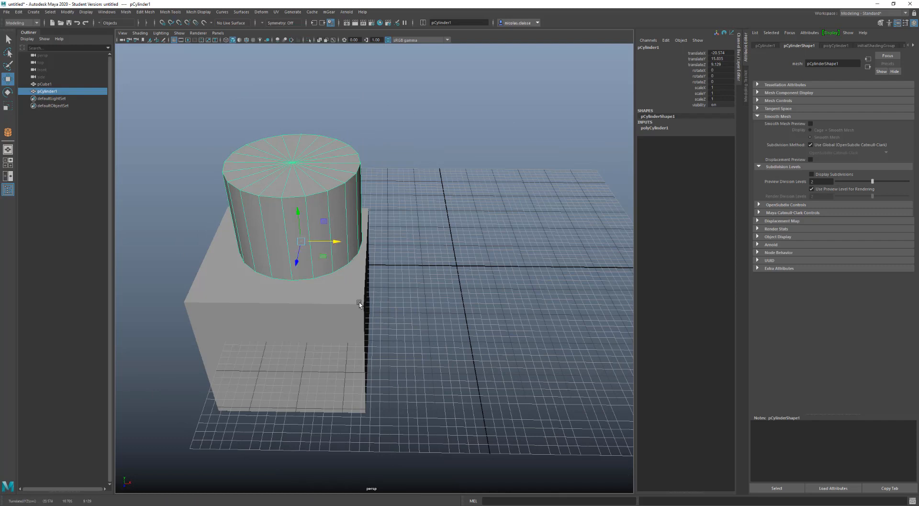
{"action": "key", "text": "v"}
{"action": "middle_click_drag", "start_coordinate": [364, 305], "coordinate": [329, 313]}
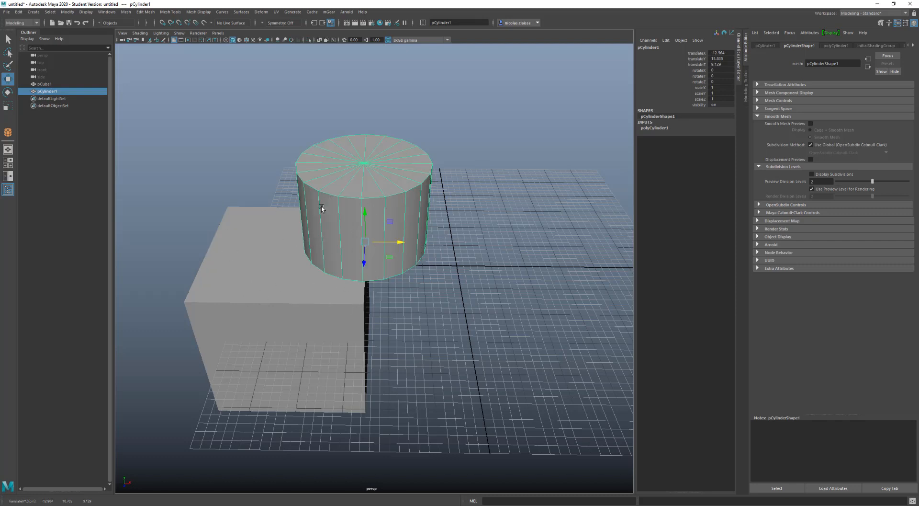
{"action": "left_click_drag", "start_coordinate": [406, 291], "coordinate": [345, 273], "text": "alt"}
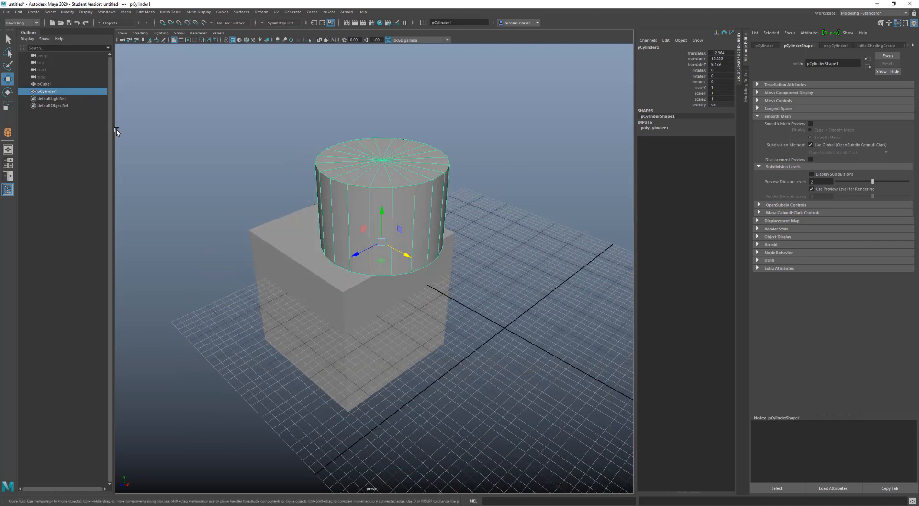
Step: Activate the Rotate tool for the cylinder and show its settings in the Modeling Toolkit
{"action": "left_click", "coordinate": [9, 94]}
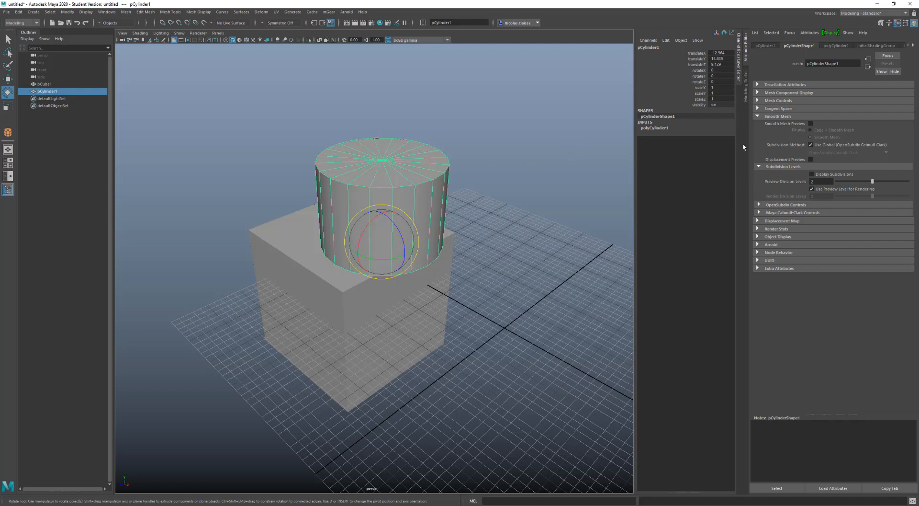
{"action": "left_click", "coordinate": [746, 98]}
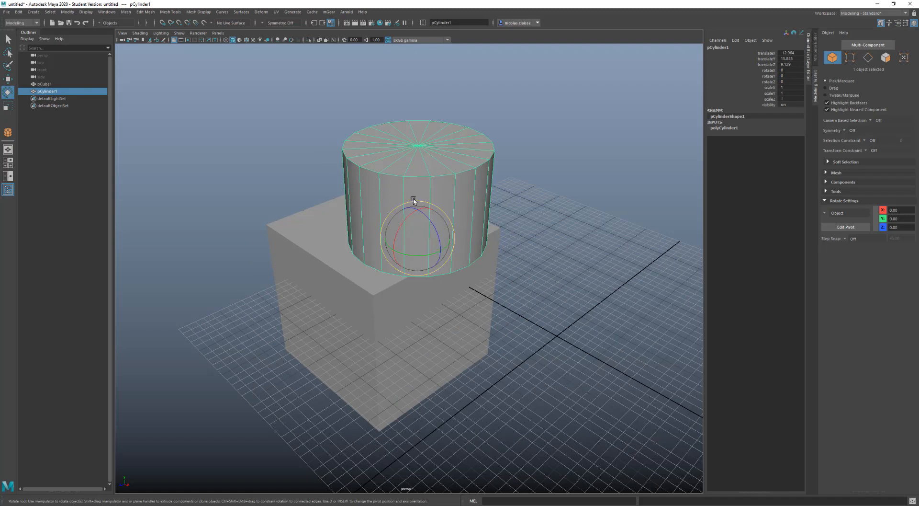
Step: Try the Gimbal axis orientation for the Rotate tool and set it back to Object
{"action": "left_click", "coordinate": [833, 213]}
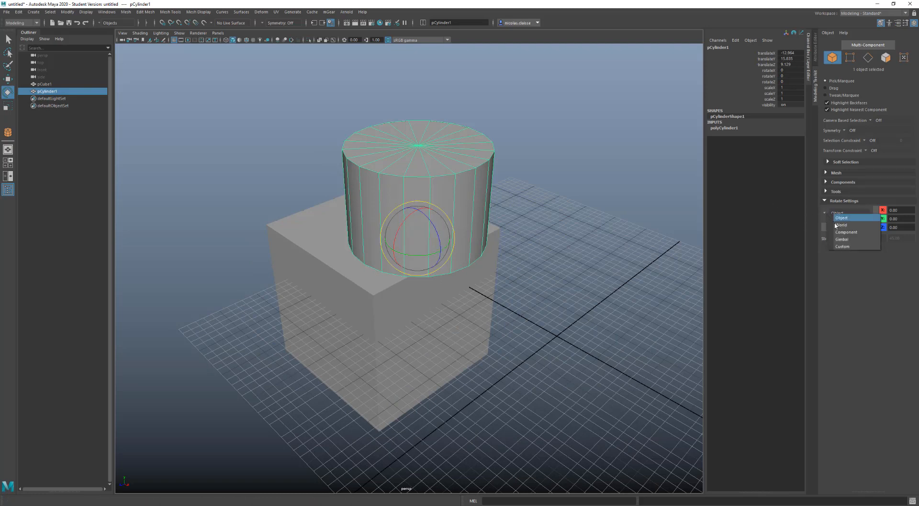
{"action": "left_click", "coordinate": [843, 239]}
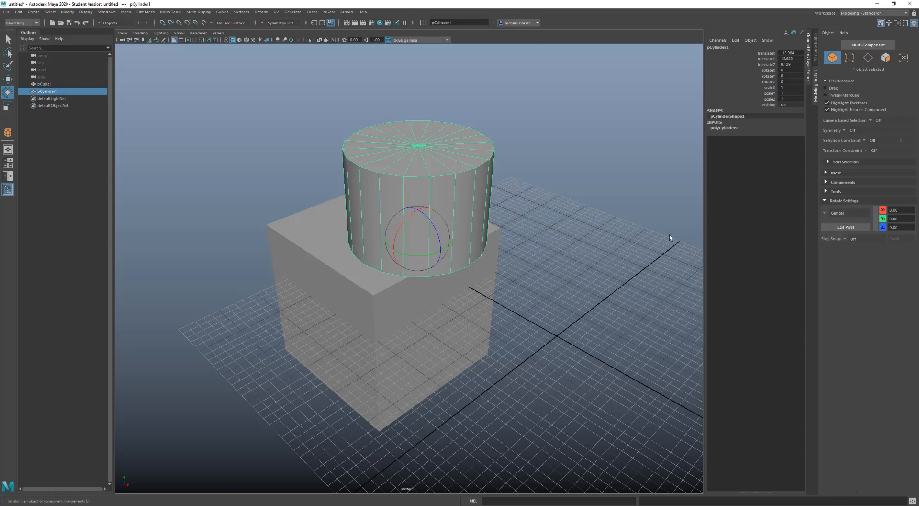
{"action": "left_click", "coordinate": [417, 232]}
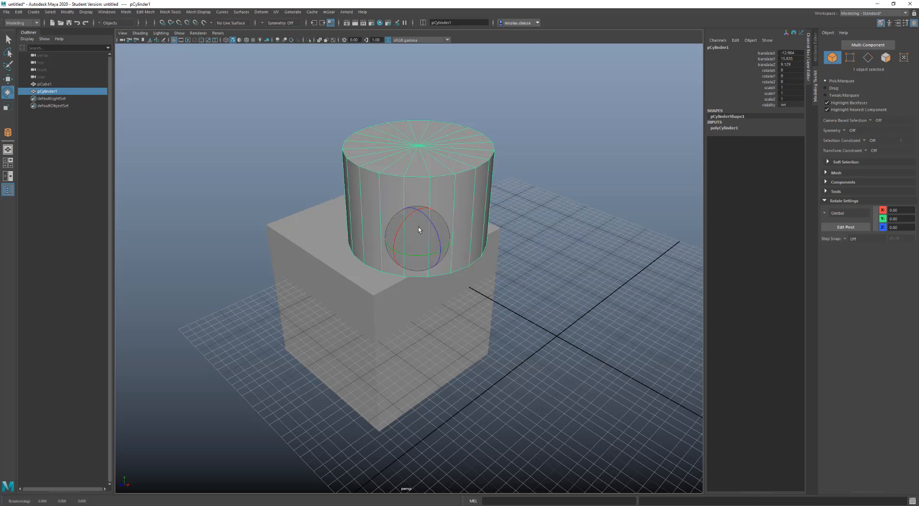
{"action": "left_click", "coordinate": [826, 213]}
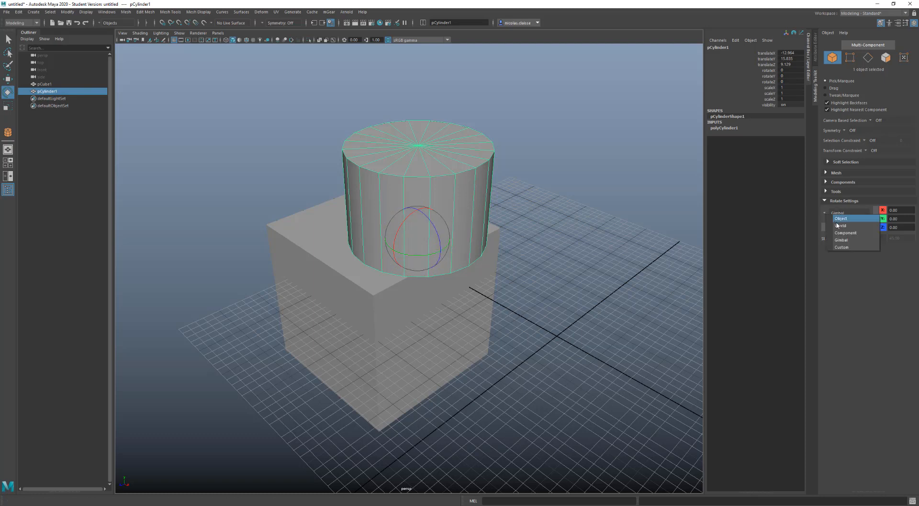
{"action": "left_click", "coordinate": [839, 219]}
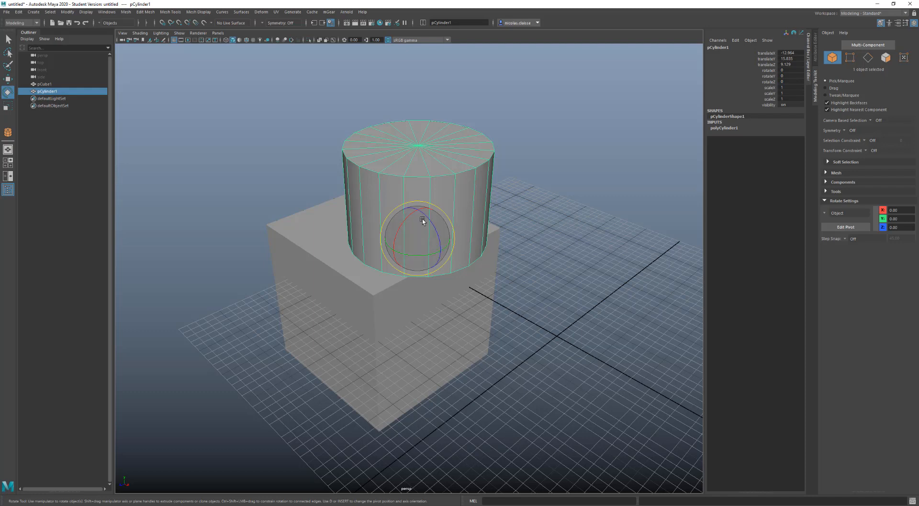
Step: Compare the move and rotate manipulators, try rotating the cylinder about 33 degrees around Y, and undo the rotation
{"action": "key", "text": "w"}
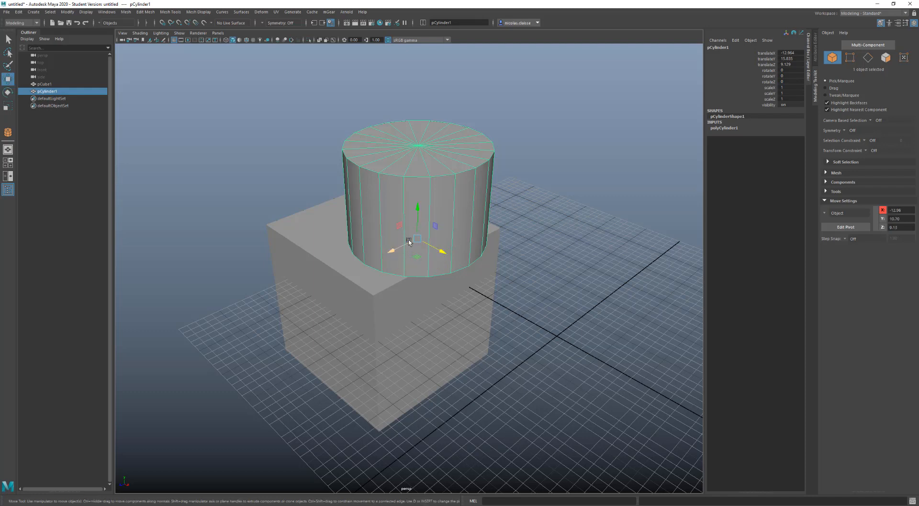
{"action": "key", "text": "e"}
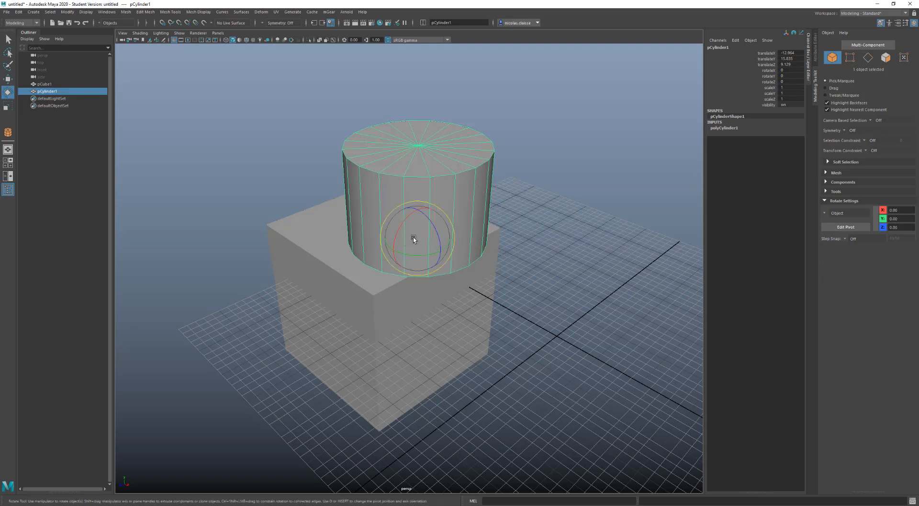
{"action": "left_click_drag", "start_coordinate": [431, 226], "coordinate": [417, 254]}
{"action": "key", "text": "ctrl+z"}
{"action": "key", "text": "ctrl+z"}
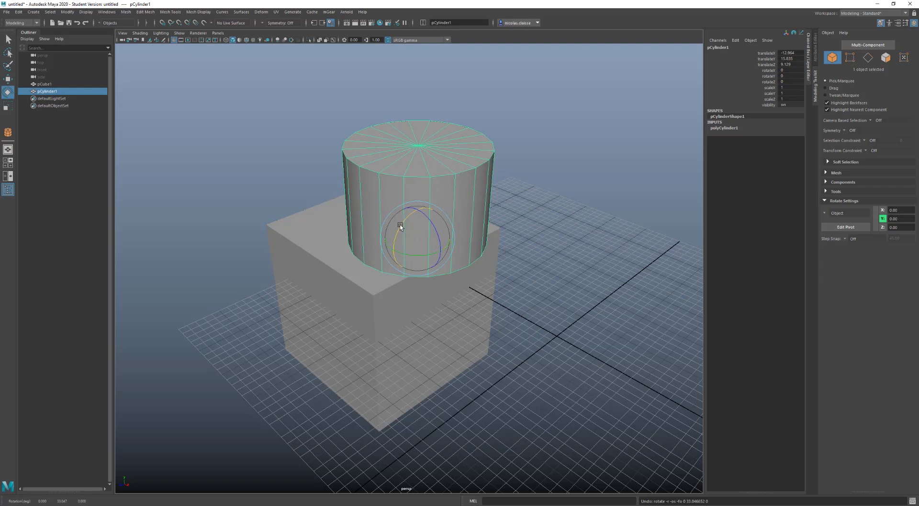
Step: Try rotating the cylinder freely around several axes with the rotate manipulator and undo the rotations
{"action": "left_click_drag", "start_coordinate": [400, 221], "coordinate": [431, 228]}
{"action": "key", "text": "ctrl+z"}
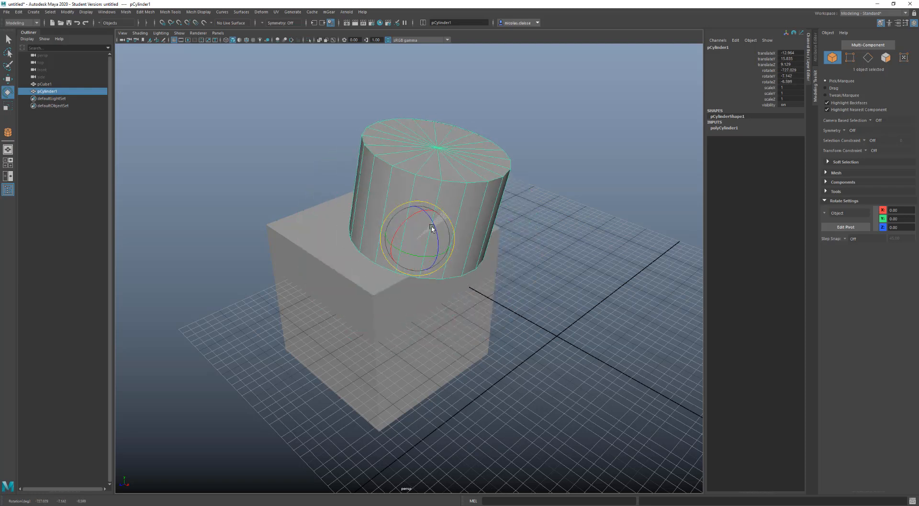
{"action": "key", "text": "ctrl+z"}
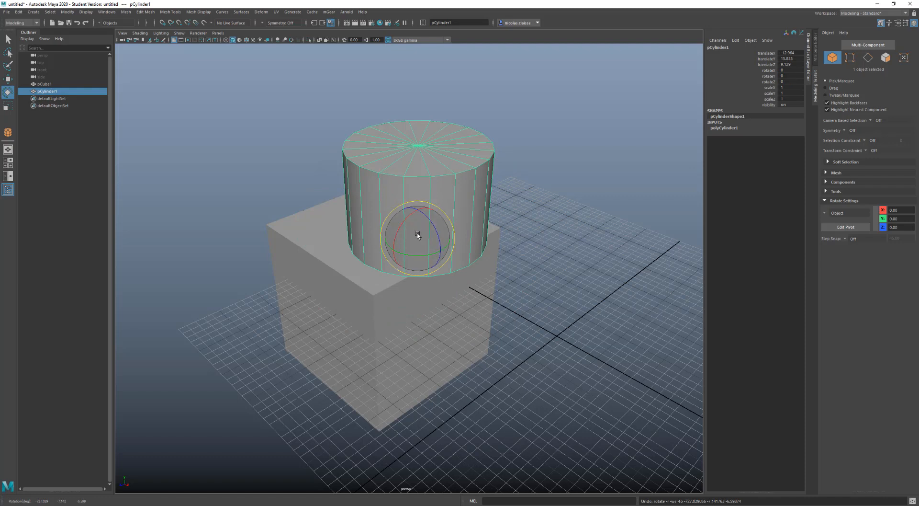
Step: Try one more free rotation of the cylinder and undo all its remaining rotation changes
{"action": "mouse_move", "coordinate": [417, 238]}
{"action": "left_mouse_down"}
{"action": "mouse_move", "coordinate": [421, 229]}
{"action": "mouse_move", "coordinate": [412, 231]}
{"action": "mouse_move", "coordinate": [423, 239]}
{"action": "left_mouse_up"}
{"action": "key", "text": "ctrl+z"}
{"action": "key", "text": "ctrl+z"}
{"action": "key", "text": "ctrl+z"}
{"action": "key", "text": "ctrl+z"}
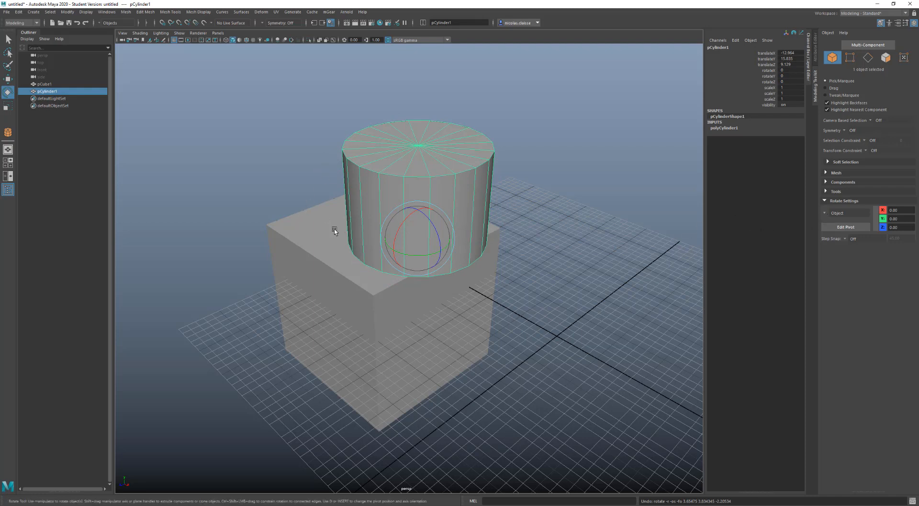
Step: Activate the Scale tool, try stretching the cylinder along the X axis, and undo the stretch
{"action": "middle_click_drag", "start_coordinate": [337, 230], "coordinate": [386, 236], "text": "alt"}
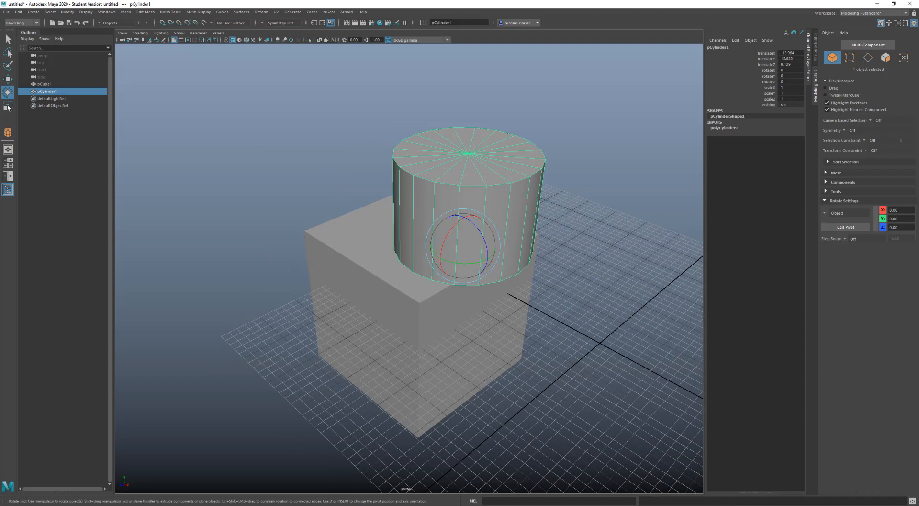
{"action": "left_click", "coordinate": [7, 106]}
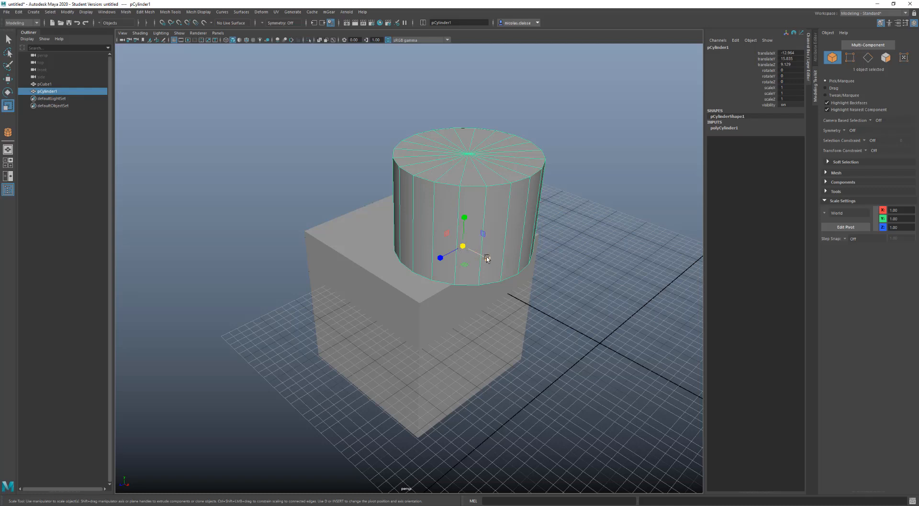
{"action": "left_click_drag", "start_coordinate": [487, 258], "coordinate": [509, 267]}
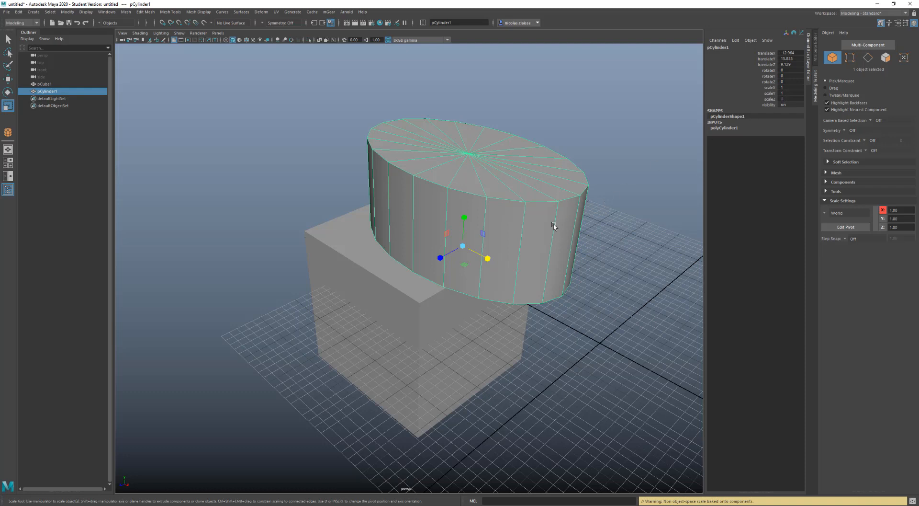
{"action": "key", "text": "ctrl+z"}
Step: Try scaling the cylinder uniformly from the manipulator's center, then set its X, Y and Z scale back to 1
{"action": "left_click_drag", "start_coordinate": [523, 219], "coordinate": [432, 220], "text": "alt"}
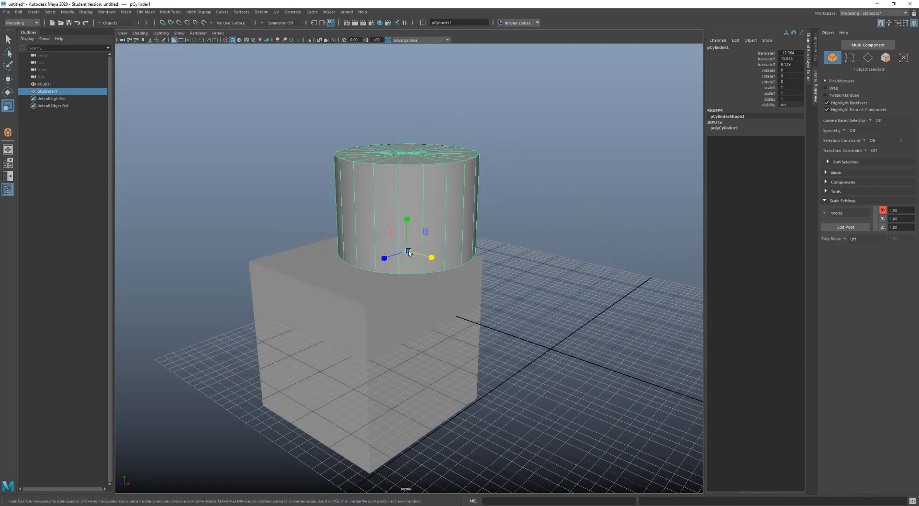
{"action": "left_click_drag", "start_coordinate": [408, 252], "coordinate": [444, 250]}
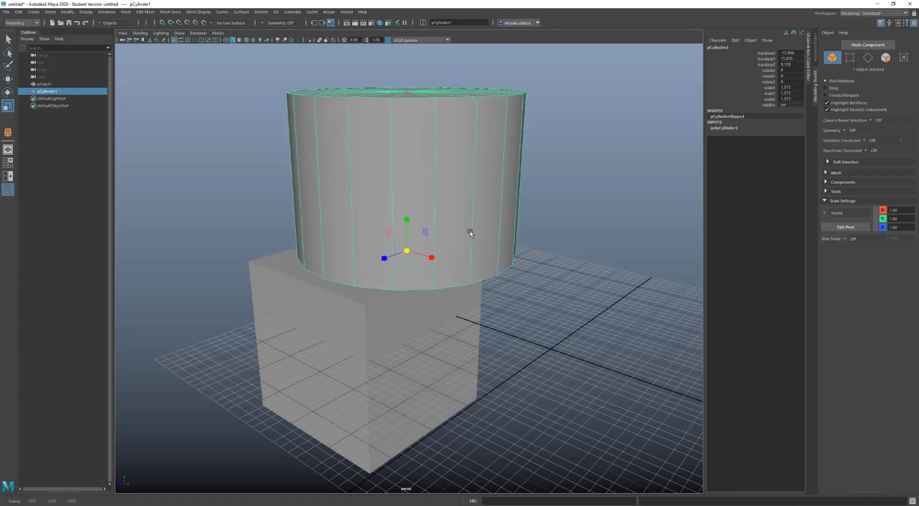
{"action": "key", "text": "ctrl+z"}
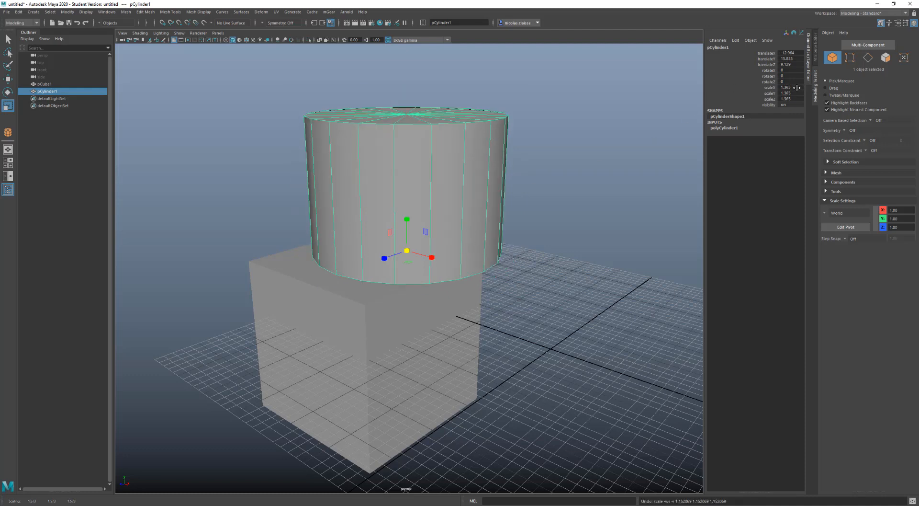
{"action": "left_click_drag", "start_coordinate": [797, 88], "coordinate": [798, 101]}
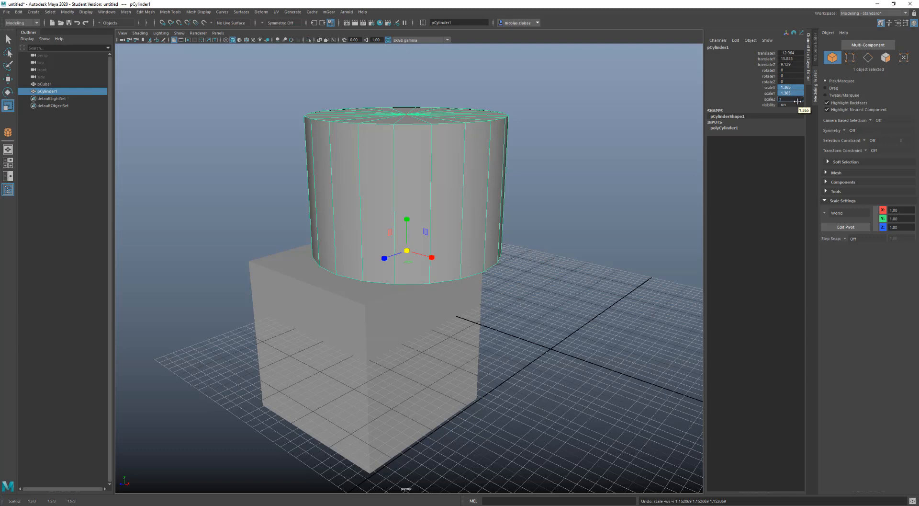
{"action": "type", "text": "1"}
{"action": "key", "text": "Return"}
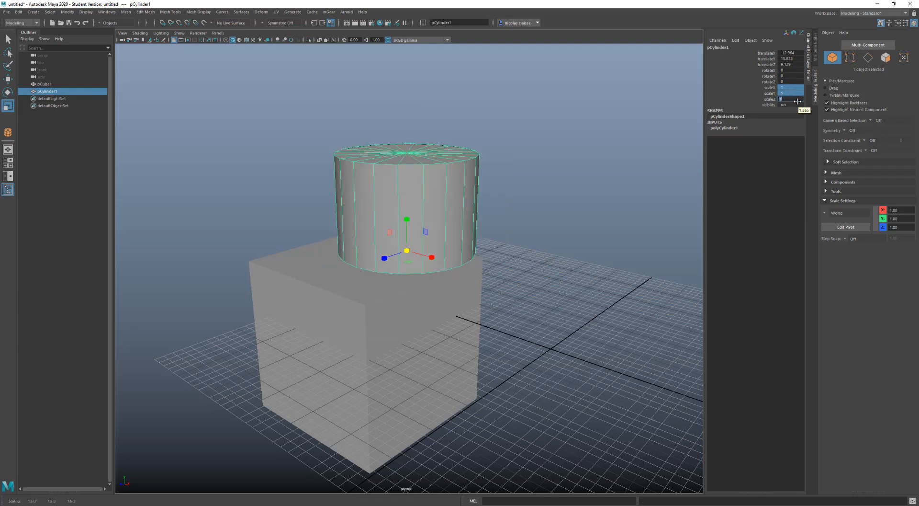
Step: Adjust the cylinder's polyCylinder1 construction values to a radius of about 8.96 and a height of about 12.3
{"action": "left_click", "coordinate": [750, 129]}
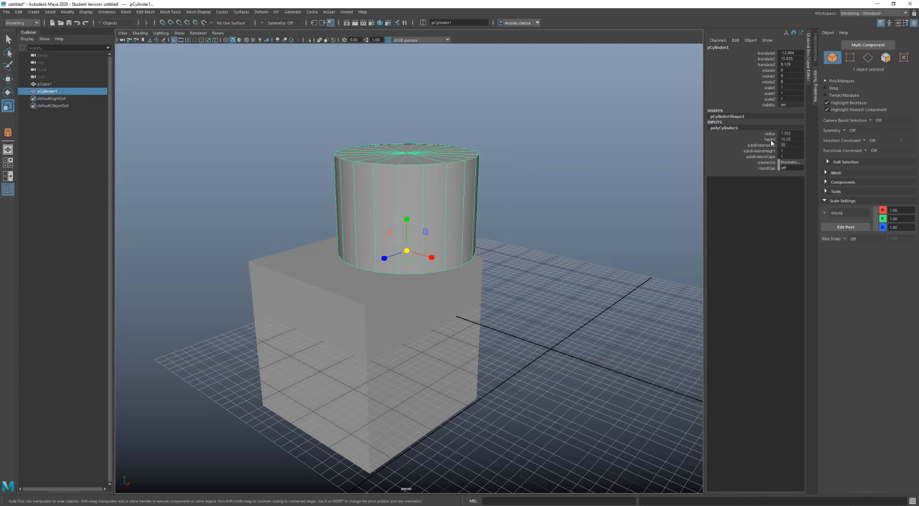
{"action": "left_click", "coordinate": [770, 138]}
{"action": "middle_click_drag", "start_coordinate": [595, 139], "coordinate": [680, 142]}
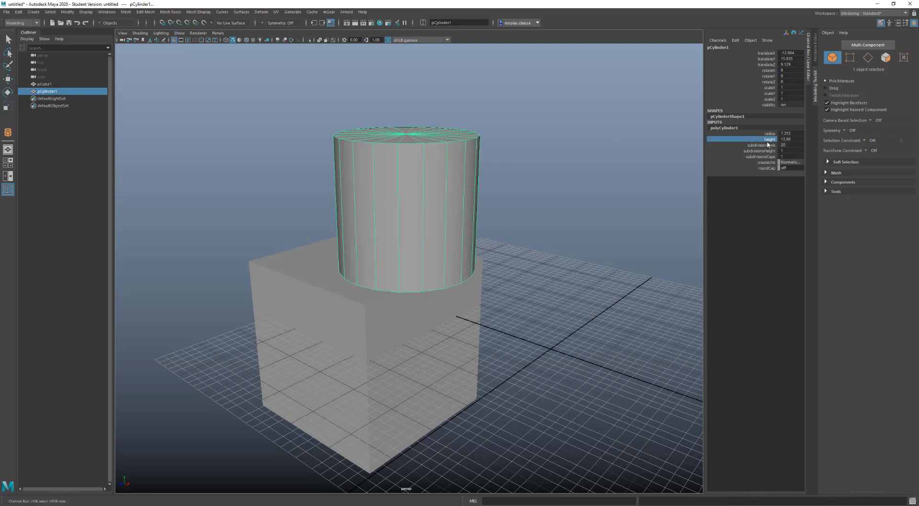
{"action": "left_click", "coordinate": [760, 134]}
{"action": "middle_click_drag", "start_coordinate": [621, 150], "coordinate": [636, 147]}
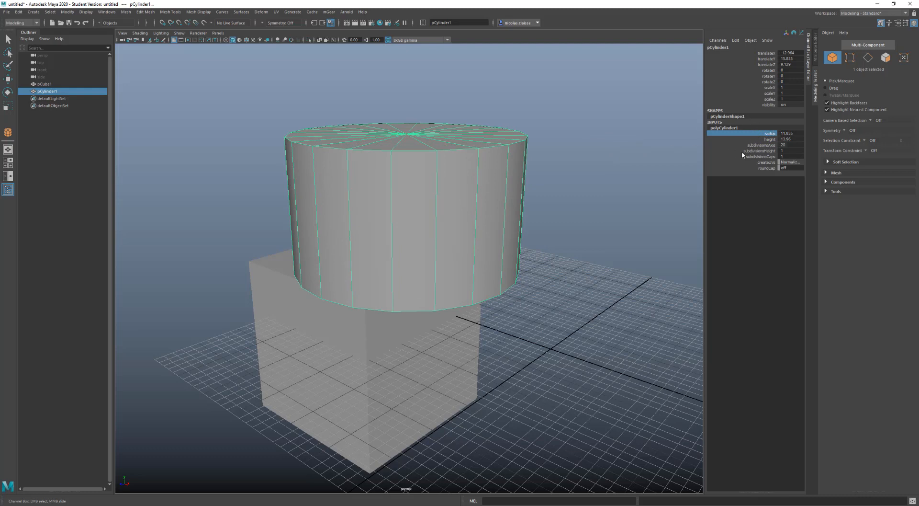
{"action": "middle_click_drag", "start_coordinate": [643, 144], "coordinate": [609, 151]}
{"action": "left_click", "coordinate": [771, 140]}
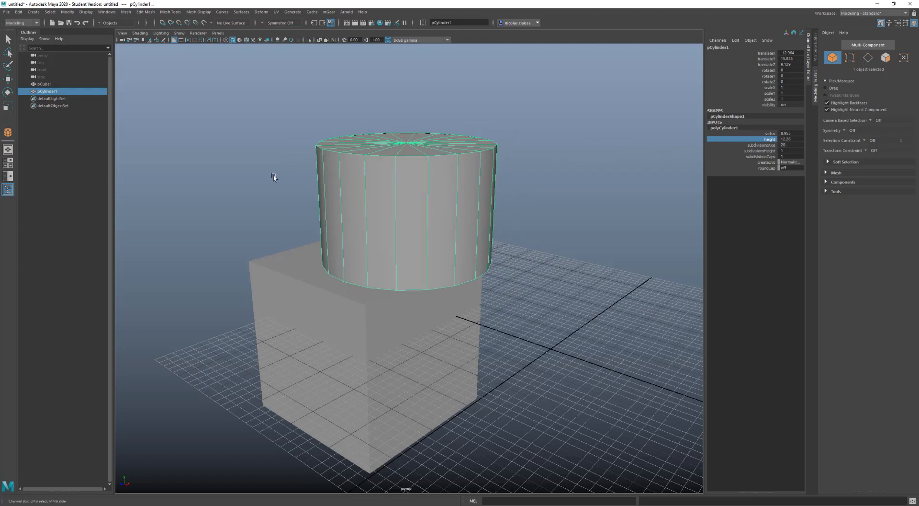
Step: Detach the Transformation Tools list as a floating window and activate the combined Move/Rotate/Scale Tool for the cylinder
{"action": "left_click_drag", "start_coordinate": [274, 176], "coordinate": [277, 179], "text": "alt"}
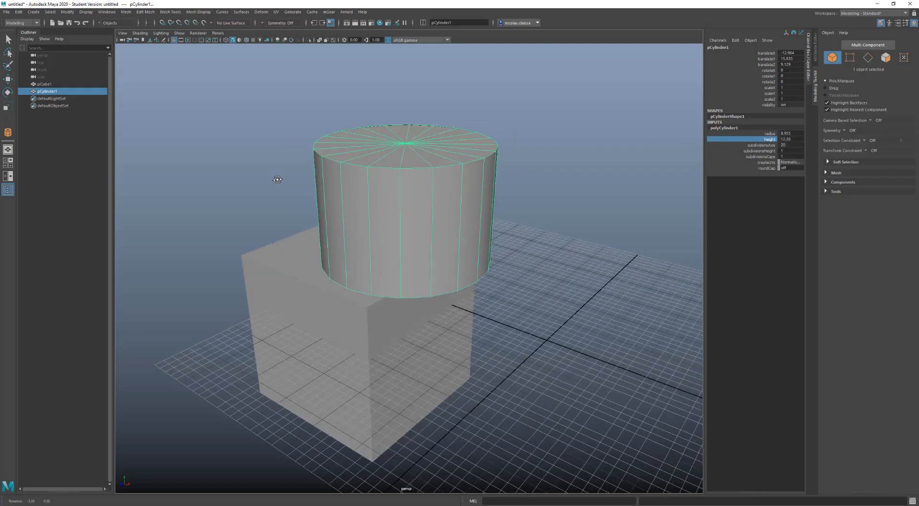
{"action": "left_click", "coordinate": [106, 12]}
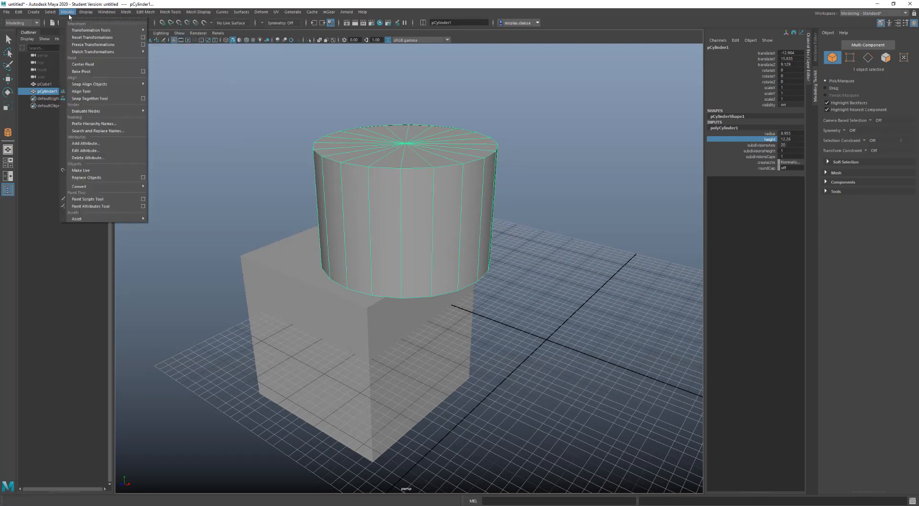
{"action": "mouse_move", "coordinate": [93, 31]}
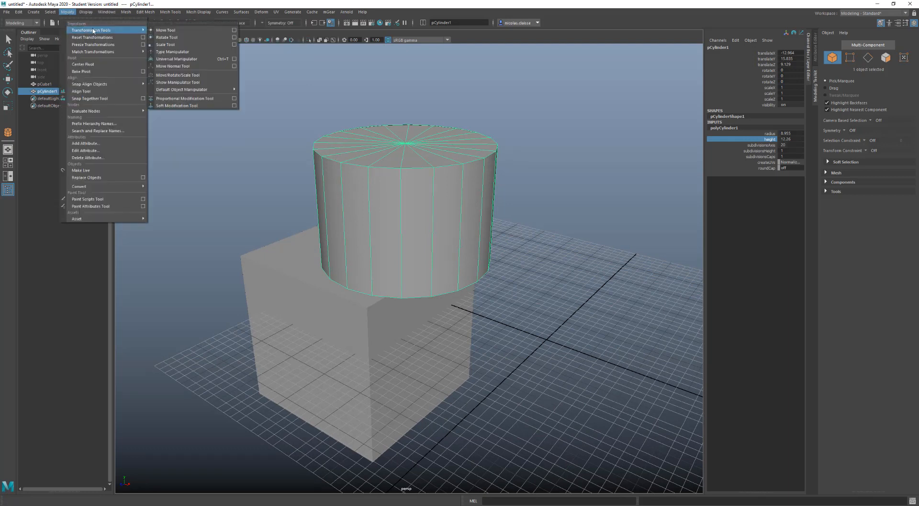
{"action": "left_click", "coordinate": [166, 26]}
{"action": "left_click_drag", "start_coordinate": [172, 15], "coordinate": [146, 55]}
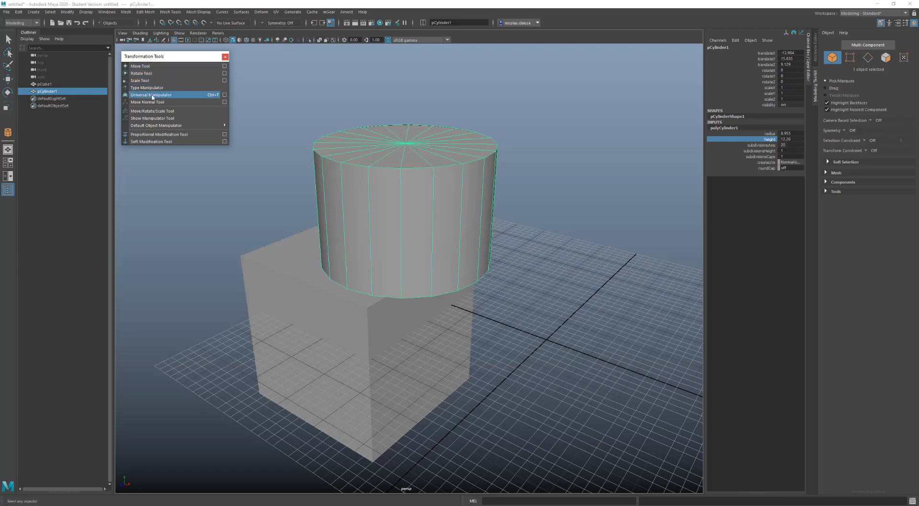
{"action": "left_click", "coordinate": [174, 112]}
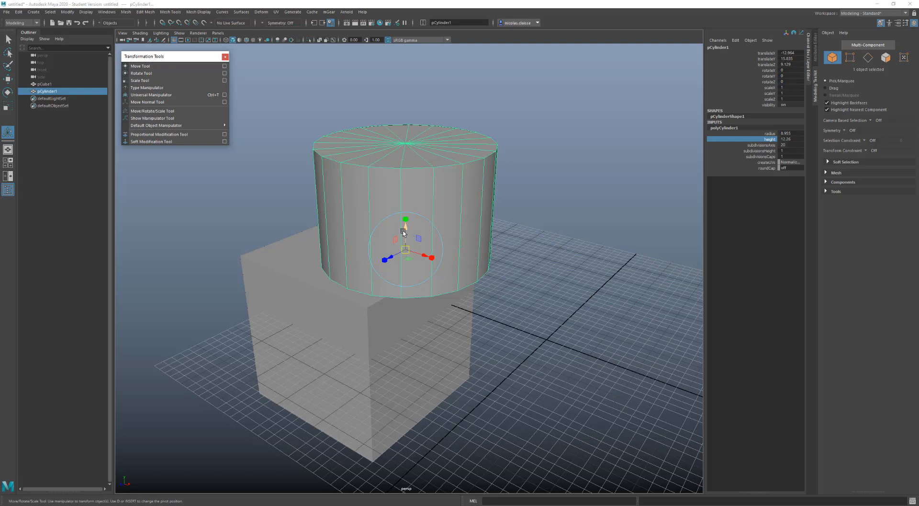
Step: Move the cylinder up off the cube and scale it uniformly to about 1.1 with the combined manipulator, undoing an extra X scaling
{"action": "left_click_drag", "start_coordinate": [403, 232], "coordinate": [459, 218]}
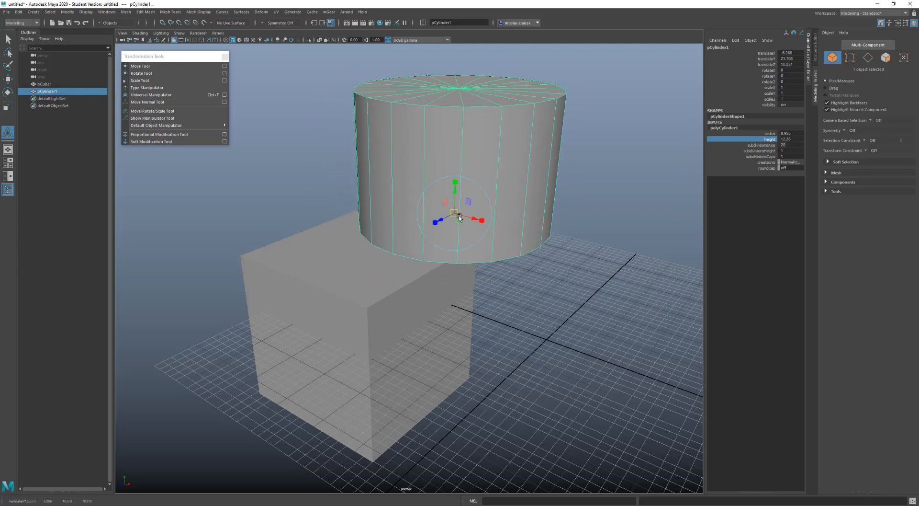
{"action": "left_click", "coordinate": [482, 220]}
{"action": "mouse_move", "coordinate": [455, 217]}
{"action": "left_mouse_down"}
{"action": "mouse_move", "coordinate": [476, 216]}
{"action": "mouse_move", "coordinate": [467, 223]}
{"action": "left_mouse_up"}
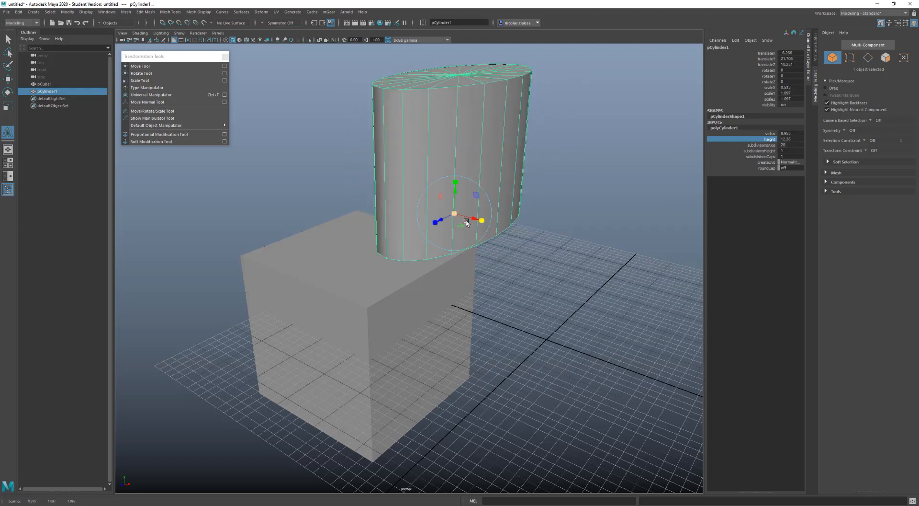
{"action": "key", "text": "ctrl+z"}
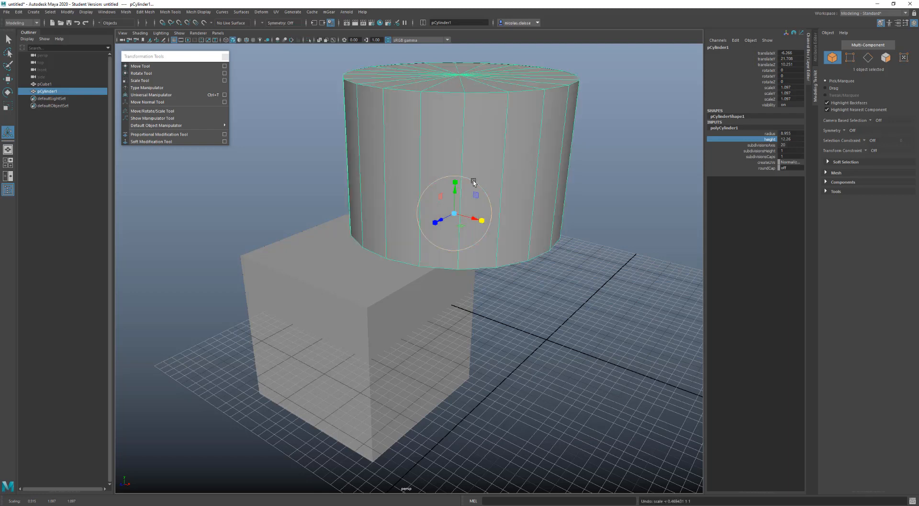
Step: Tilt the cylinder to about 18 degrees in X and 9 degrees in Z using the combined manipulator's rotation rings
{"action": "key", "text": "e"}
{"action": "left_click_drag", "start_coordinate": [470, 192], "coordinate": [456, 208]}
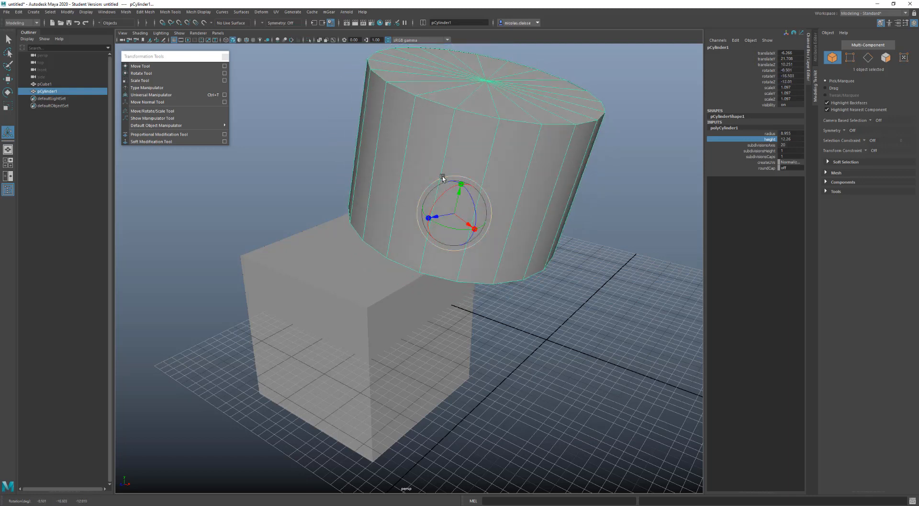
{"action": "left_click_drag", "start_coordinate": [442, 177], "coordinate": [433, 195]}
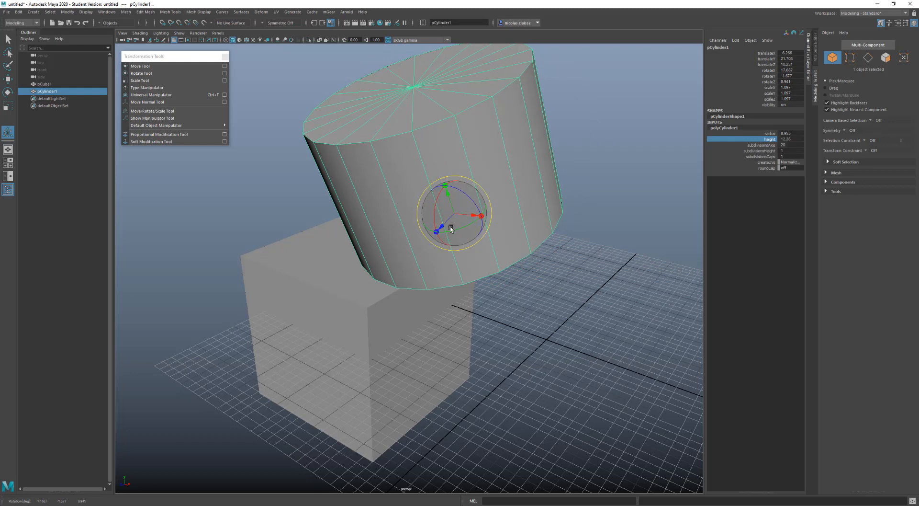
{"action": "key", "text": "w"}
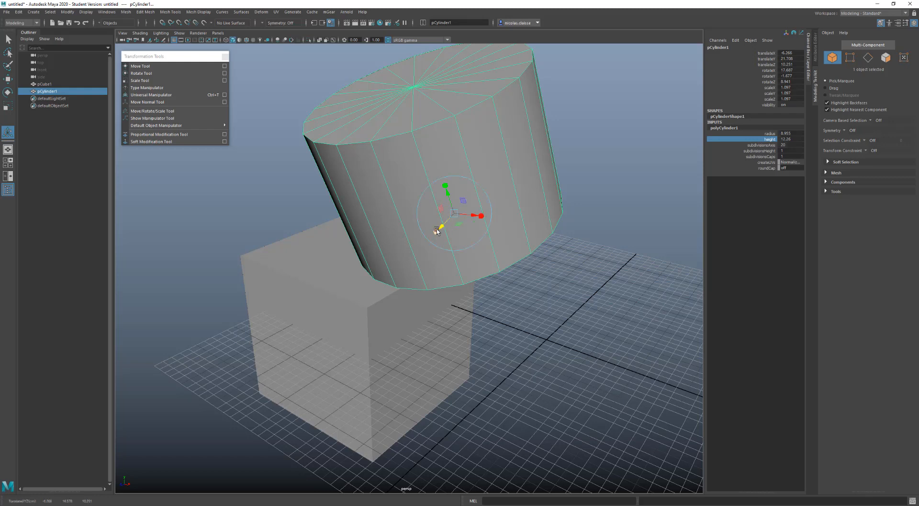
Step: Select the cube's front side face in face mode and extrude it outward by about 2.9 with the combined manipulator
{"action": "left_click", "coordinate": [335, 351]}
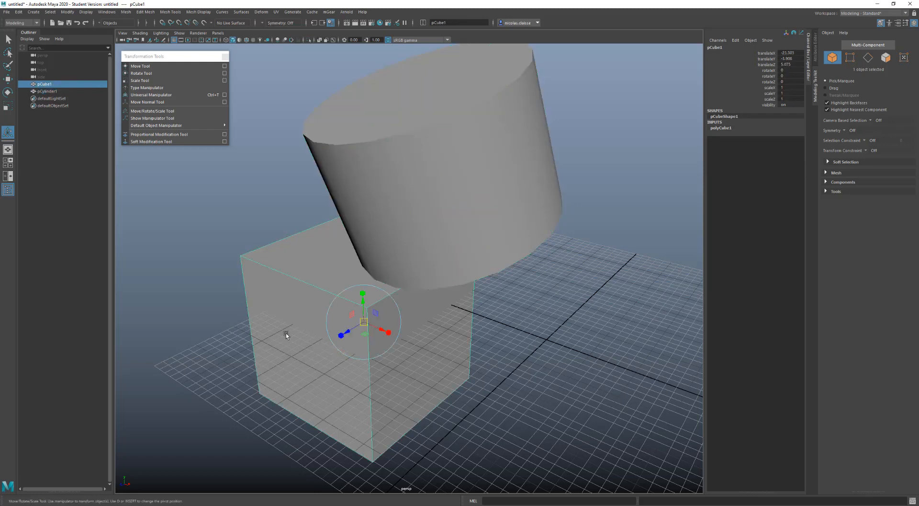
{"action": "right_click_drag", "start_coordinate": [285, 332], "coordinate": [297, 348]}
{"action": "left_click", "coordinate": [307, 332]}
{"action": "left_click_drag", "start_coordinate": [291, 365], "coordinate": [273, 369]}
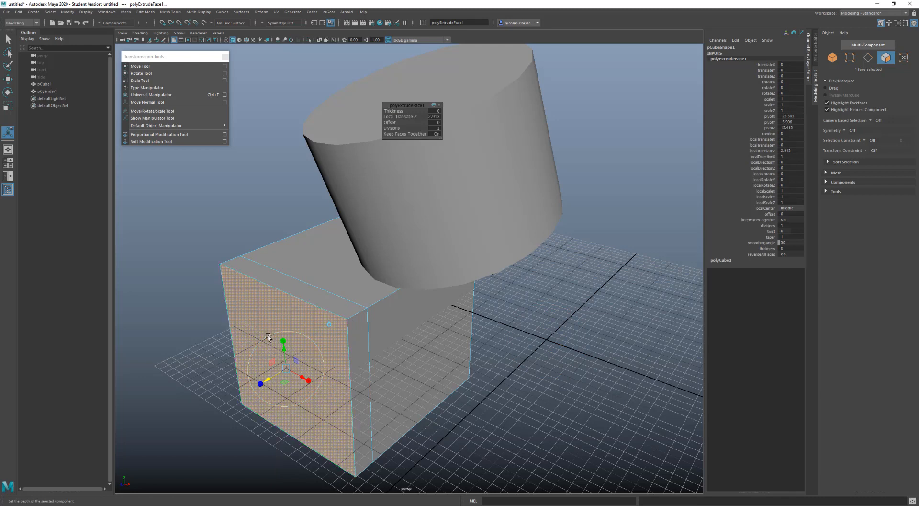
Step: Rotate the extruded face about -6 degrees, shrink it to about 0.67, pull it out to about 7.2, and return to object mode
{"action": "left_click_drag", "start_coordinate": [276, 349], "coordinate": [282, 352]}
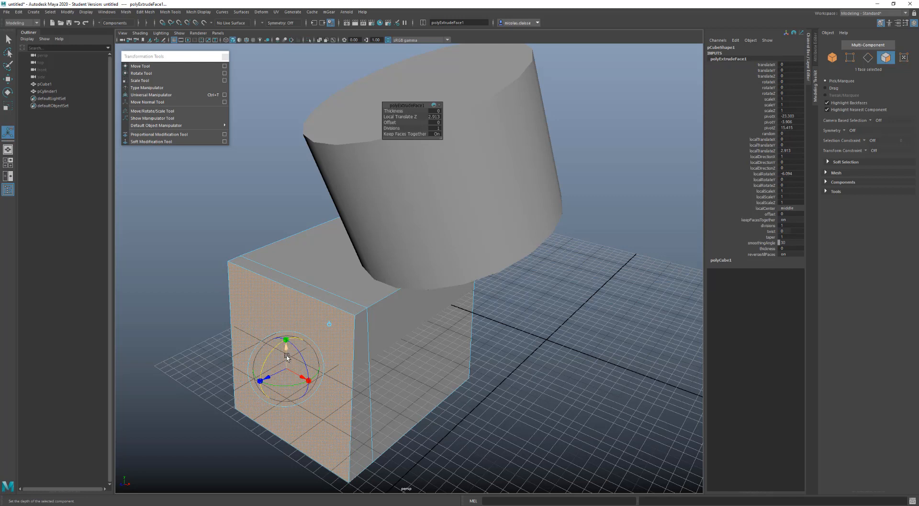
{"action": "left_click", "coordinate": [287, 357]}
{"action": "left_click_drag", "start_coordinate": [287, 341], "coordinate": [244, 387]}
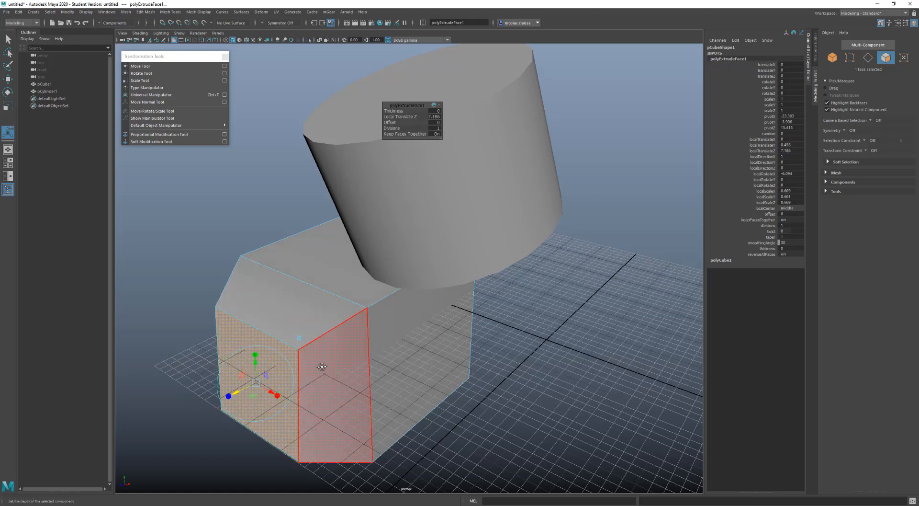
{"action": "mouse_move", "coordinate": [322, 366]}
{"action": "left_mouse_down", "text": "alt"}
{"action": "mouse_move", "coordinate": [297, 369]}
{"action": "mouse_move", "coordinate": [308, 359]}
{"action": "left_mouse_up", "text": "alt"}
{"action": "key", "text": "q"}
{"action": "key", "text": "F8"}
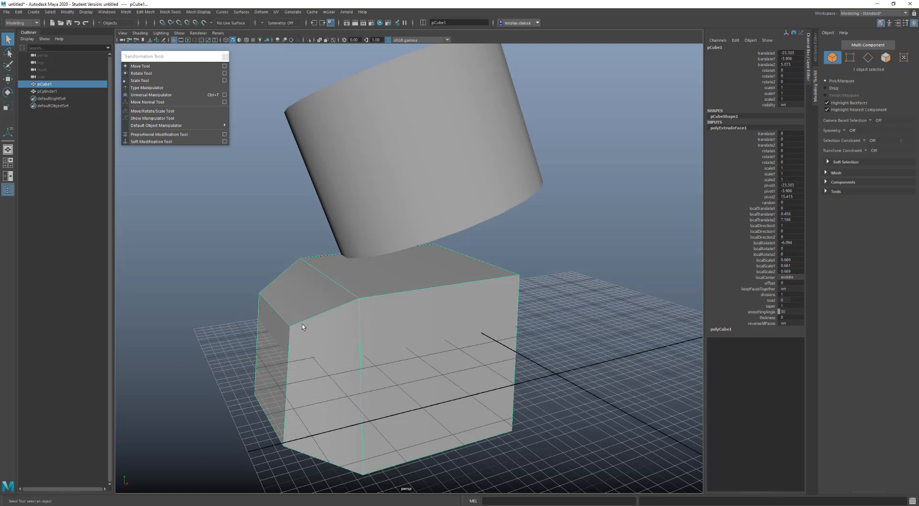
Step: Delete the cube and the cylinder, and draw a new cube about 9.66 units per side on the grid
{"action": "scroll", "coordinate": [303, 327], "scroll_direction": "down", "scroll_amount": 2}
{"action": "left_click", "coordinate": [482, 158], "text": "shift"}
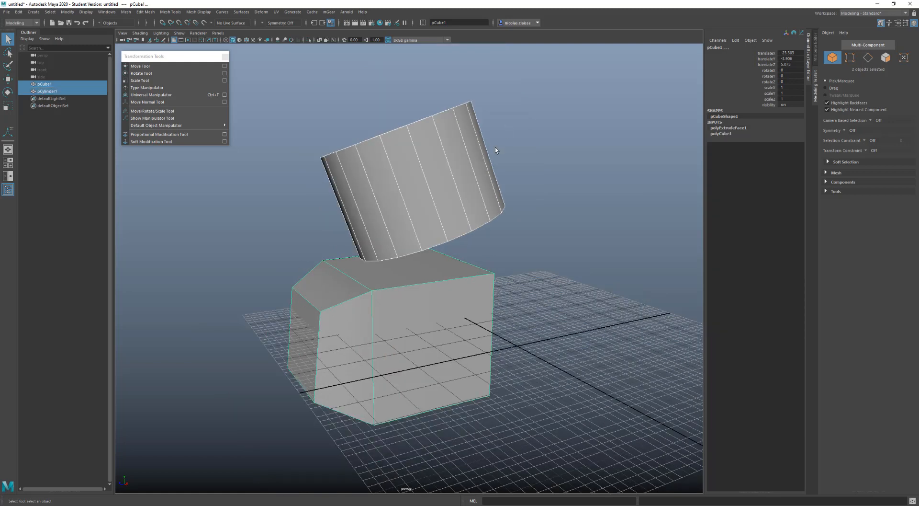
{"action": "key", "text": "Delete"}
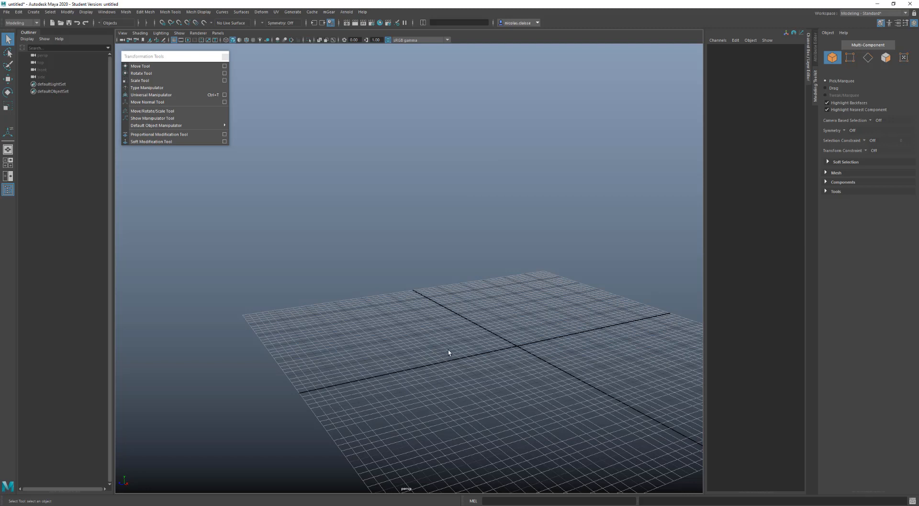
{"action": "right_click_drag", "start_coordinate": [448, 350], "coordinate": [458, 354], "text": "shift"}
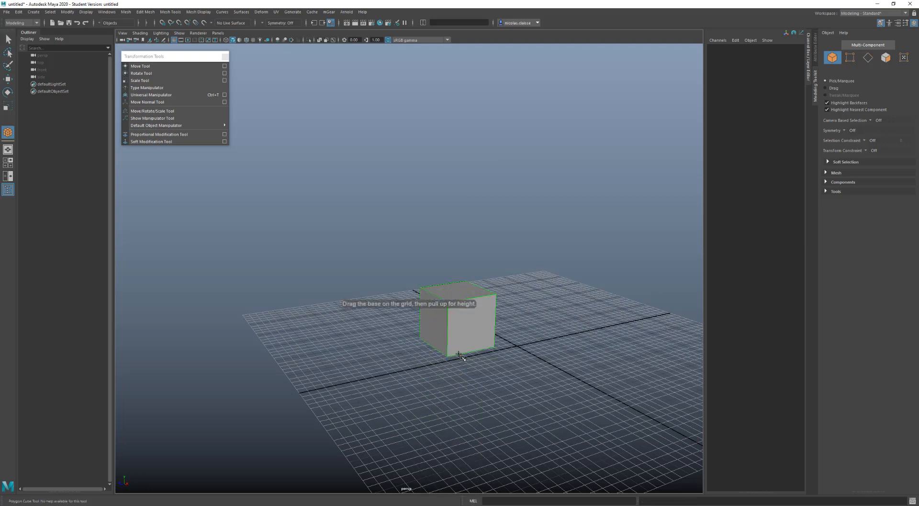
{"action": "left_click_drag", "start_coordinate": [460, 355], "coordinate": [459, 359]}
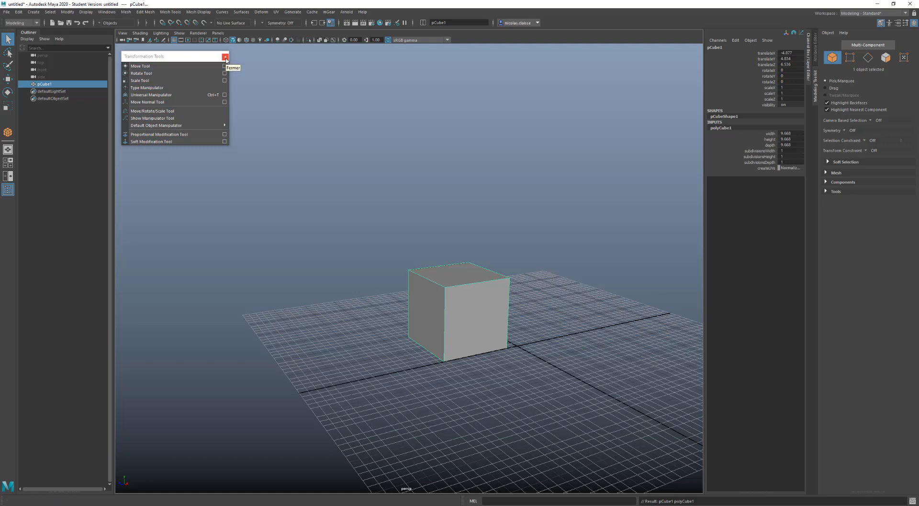
Step: Close the floating Transformation Tools window and activate the Move tool for the new cube
{"action": "left_click", "coordinate": [226, 57]}
{"action": "left_click_drag", "start_coordinate": [374, 330], "coordinate": [378, 339], "text": "alt"}
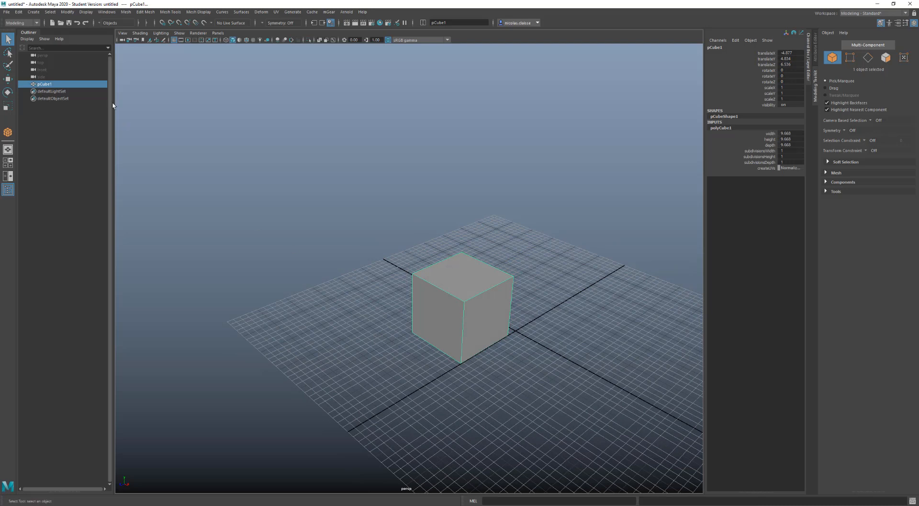
{"action": "key", "text": "w"}
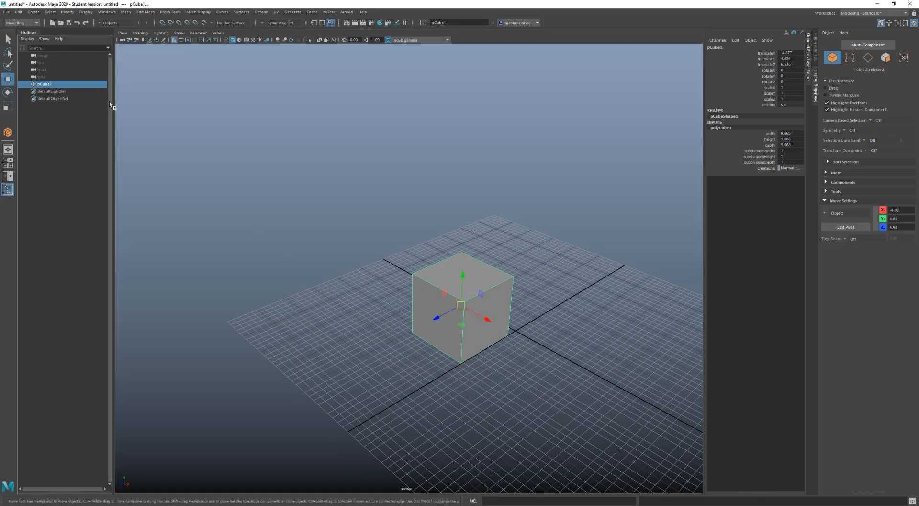
Step: Go through the Rotate and Scale tools for the cube and activate the Show Manipulator tool
{"action": "key", "text": "e"}
{"action": "key", "text": "r"}
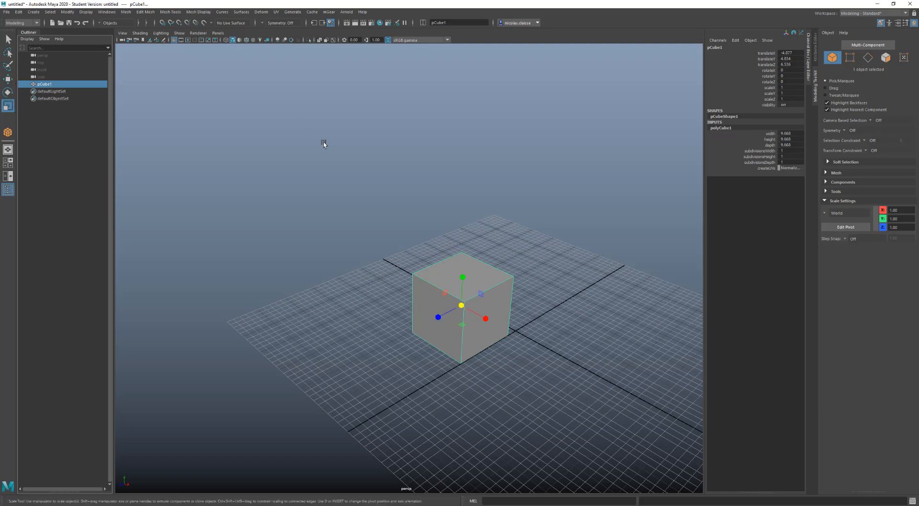
{"action": "key", "text": "t"}
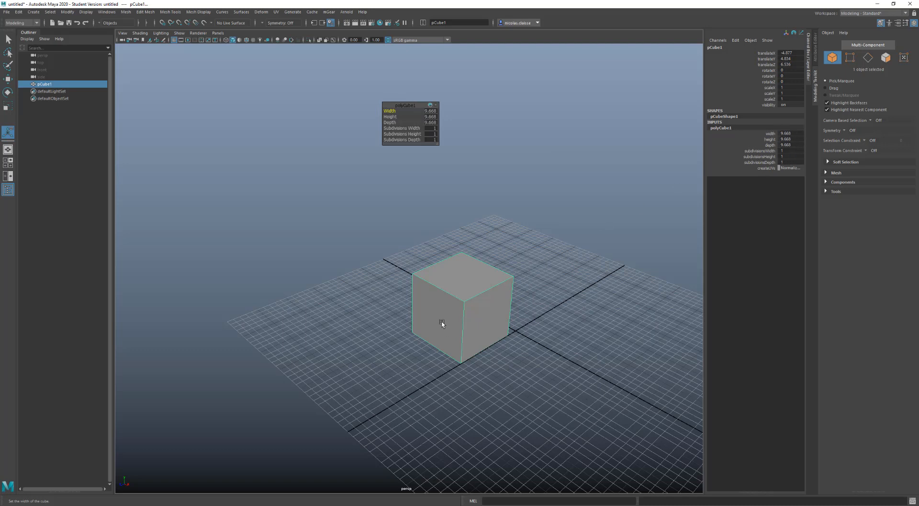
Step: Select the cube's front side face in face mode and extrude it outward with a local Z translation of about 6.29
{"action": "right_click_drag", "start_coordinate": [442, 323], "coordinate": [444, 351]}
{"action": "left_click", "coordinate": [442, 333]}
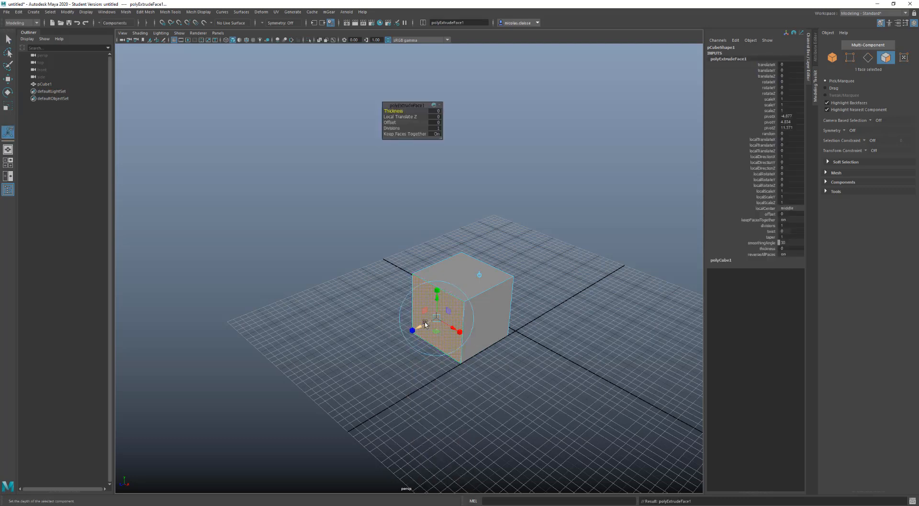
{"action": "left_click_drag", "start_coordinate": [425, 325], "coordinate": [389, 344]}
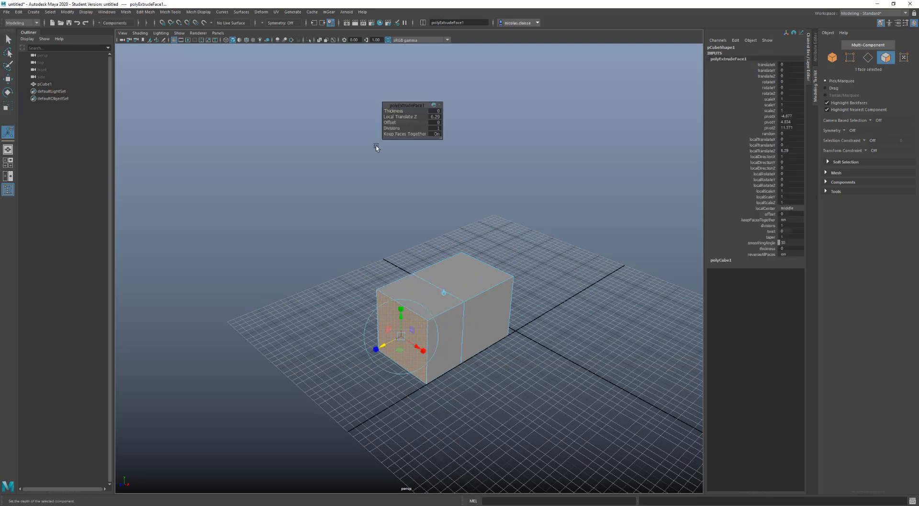
Step: Set the face extrusion's thickness to about 9 and return to object mode with the whole box selected
{"action": "left_click_drag", "start_coordinate": [396, 111], "coordinate": [691, 232]}
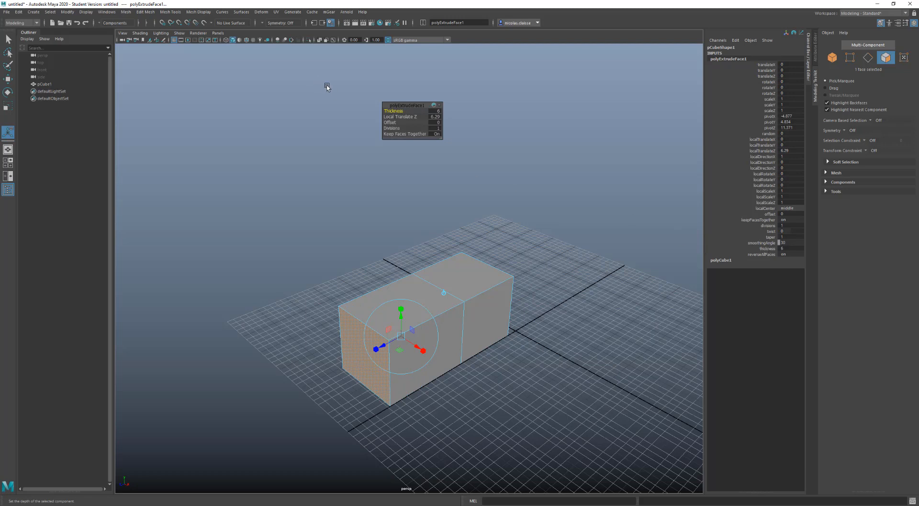
{"action": "mouse_move", "coordinate": [394, 111]}
{"action": "left_mouse_down"}
{"action": "mouse_move", "coordinate": [366, 111]}
{"action": "mouse_move", "coordinate": [407, 112]}
{"action": "left_mouse_up"}
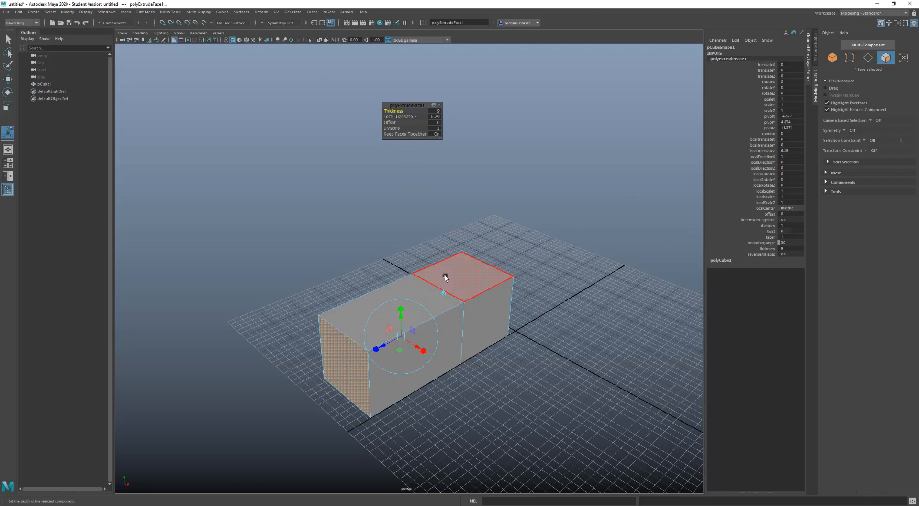
{"action": "left_click", "coordinate": [489, 222]}
{"action": "right_click_drag", "start_coordinate": [472, 271], "coordinate": [507, 261]}
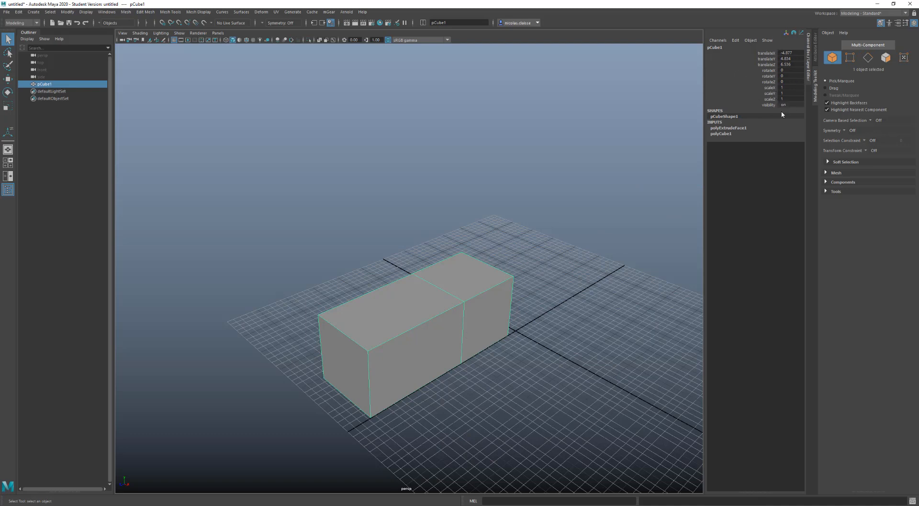
Step: Examine the construction settings of the cube and of its face extrusion, including their in-view manipulator values
{"action": "left_click", "coordinate": [729, 134]}
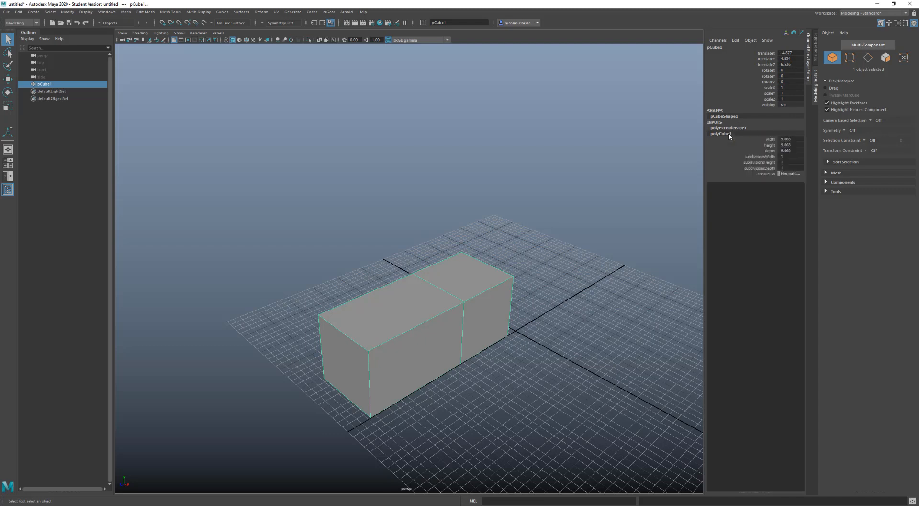
{"action": "left_click", "coordinate": [733, 128]}
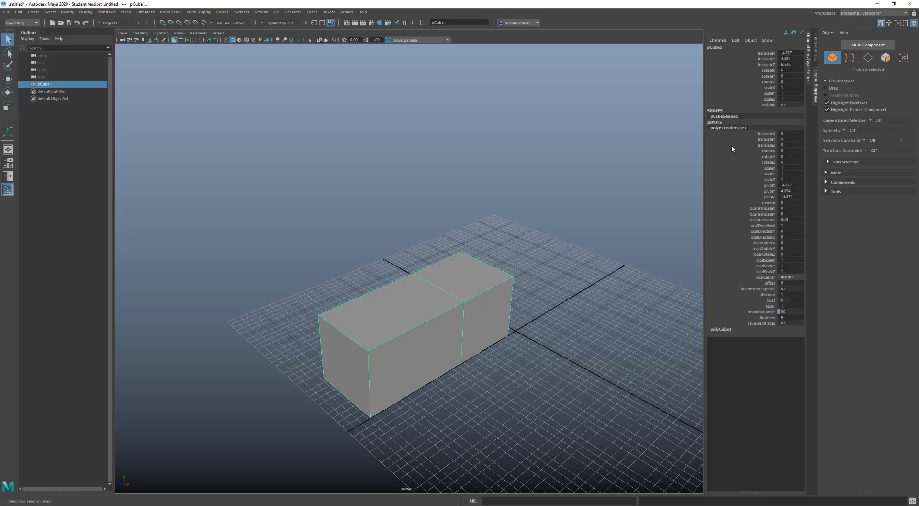
{"action": "left_click", "coordinate": [726, 331]}
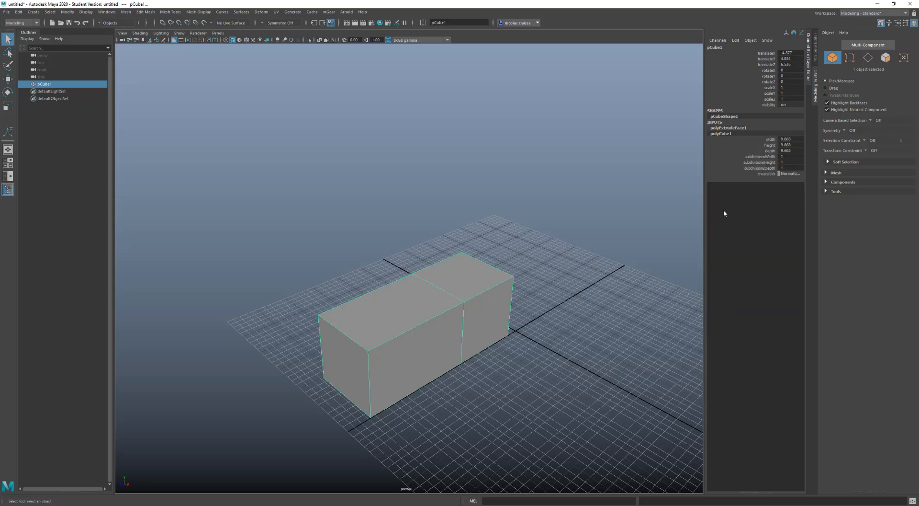
{"action": "key", "text": "t"}
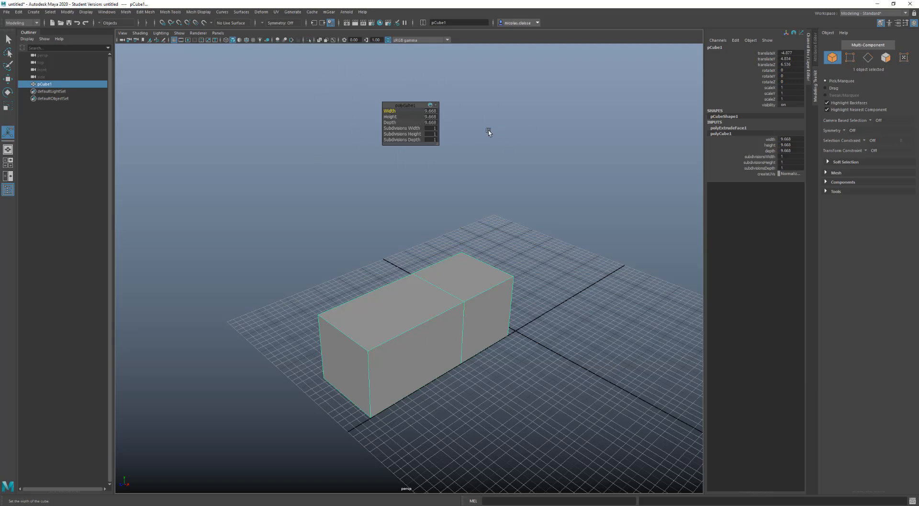
{"action": "left_click", "coordinate": [741, 129]}
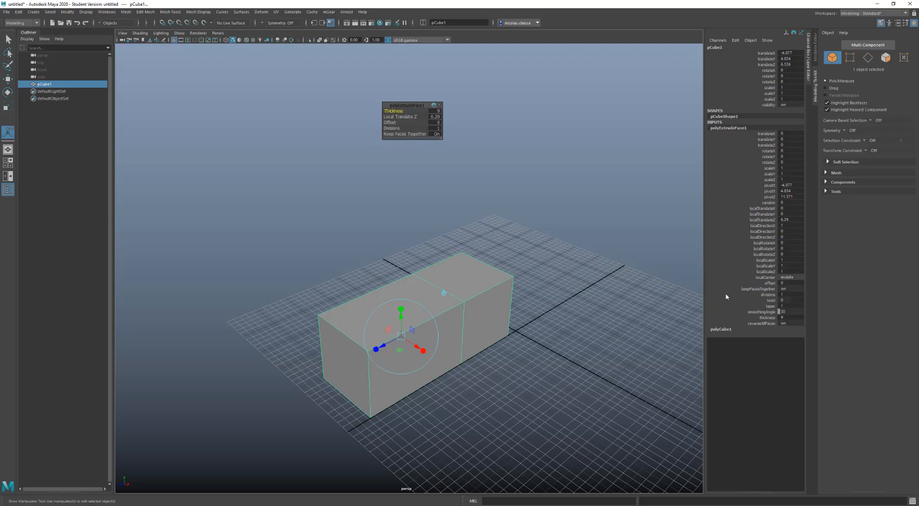
{"action": "left_click", "coordinate": [727, 330]}
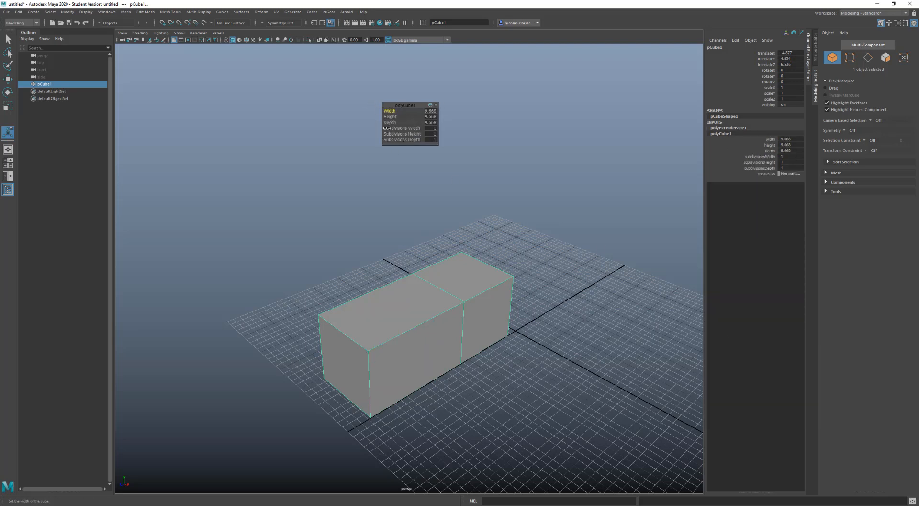
Step: Reduce the original cube's height to about 3.968 and try 3 height subdivisions before restoring them to 1
{"action": "mouse_move", "coordinate": [392, 134]}
{"action": "left_mouse_down"}
{"action": "mouse_move", "coordinate": [403, 134]}
{"action": "mouse_move", "coordinate": [390, 130]}
{"action": "mouse_move", "coordinate": [390, 116]}
{"action": "mouse_move", "coordinate": [423, 113]}
{"action": "mouse_move", "coordinate": [371, 119]}
{"action": "mouse_move", "coordinate": [406, 134]}
{"action": "left_mouse_up"}
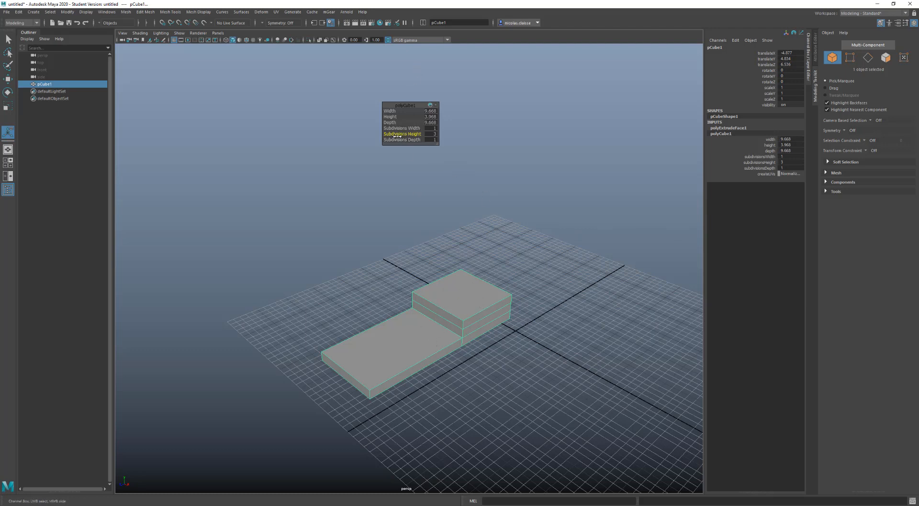
{"action": "left_click_drag", "start_coordinate": [401, 135], "coordinate": [391, 137]}
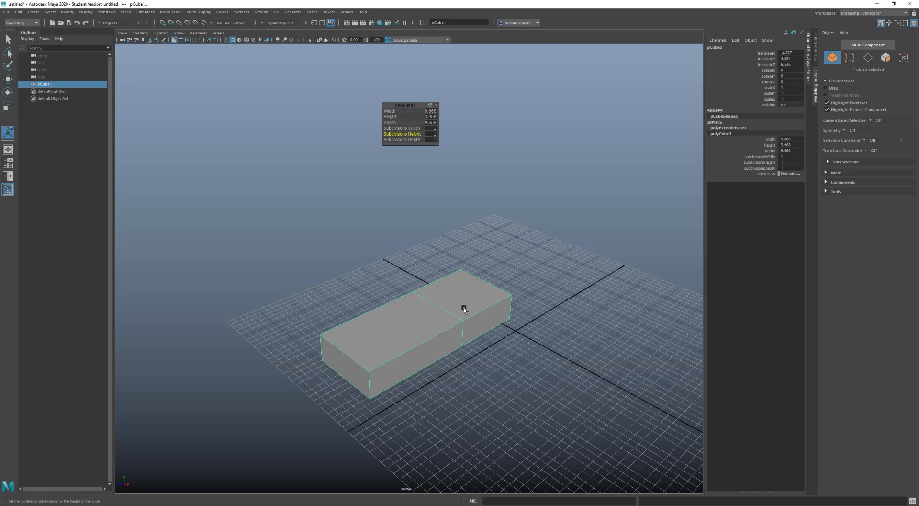
{"action": "key", "text": "t"}
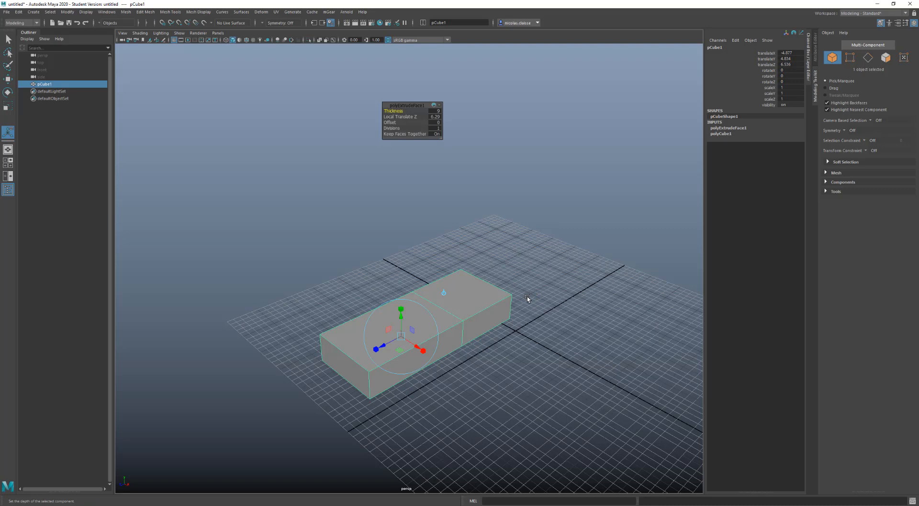
Step: Delete the extruded box and draw a new cube about 10.945 units per side near the grid centre
{"action": "left_click_drag", "start_coordinate": [549, 301], "coordinate": [493, 297], "text": "alt"}
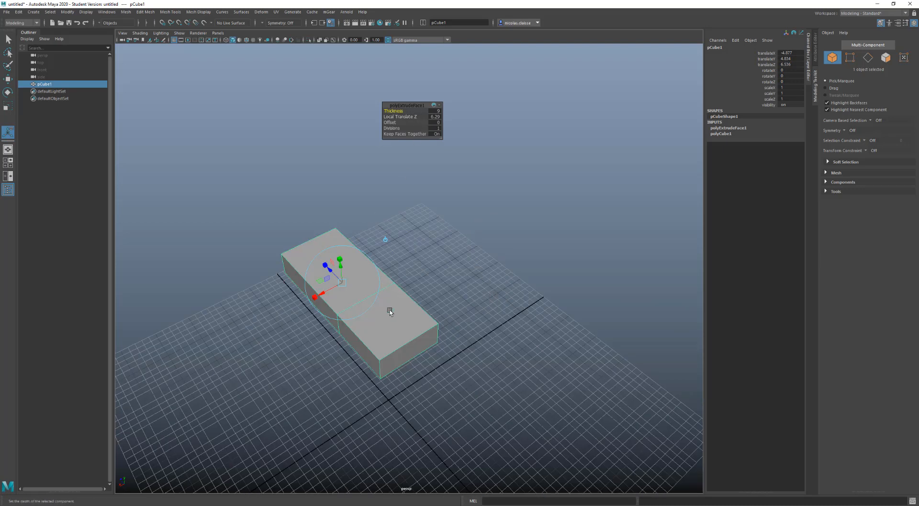
{"action": "key", "text": "Delete"}
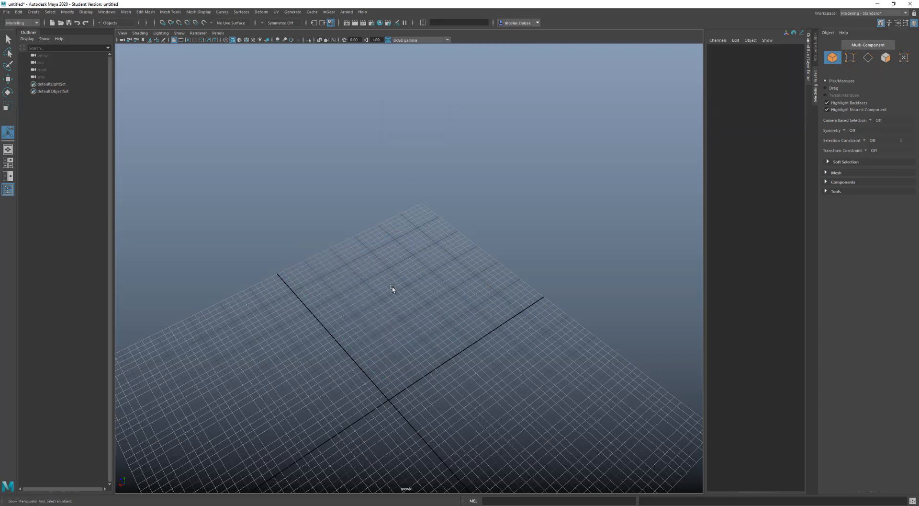
{"action": "left_click_drag", "start_coordinate": [386, 318], "coordinate": [445, 312], "text": "alt"}
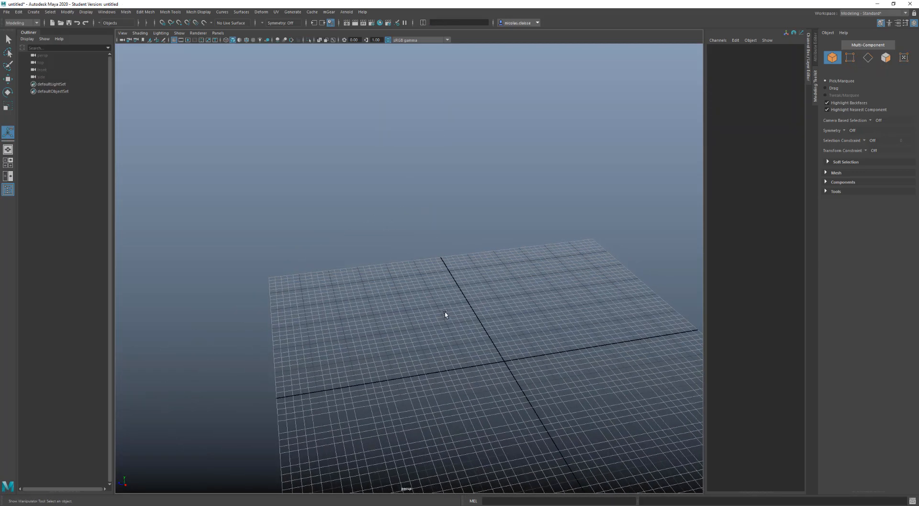
{"action": "middle_click_drag", "start_coordinate": [445, 313], "coordinate": [381, 240], "text": "alt"}
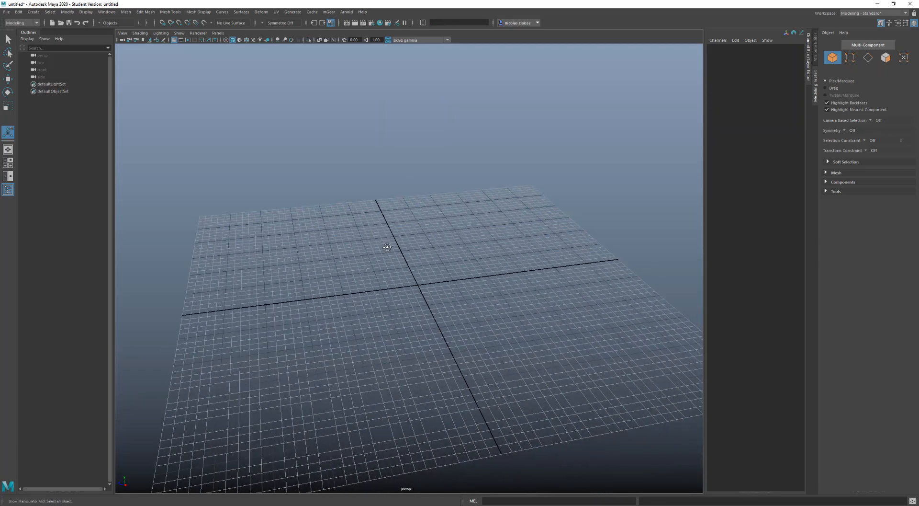
{"action": "left_click_drag", "start_coordinate": [381, 240], "coordinate": [416, 249], "text": "alt"}
{"action": "right_click_drag", "start_coordinate": [415, 257], "coordinate": [410, 281], "text": "shift"}
{"action": "left_click_drag", "start_coordinate": [411, 281], "coordinate": [441, 278]}
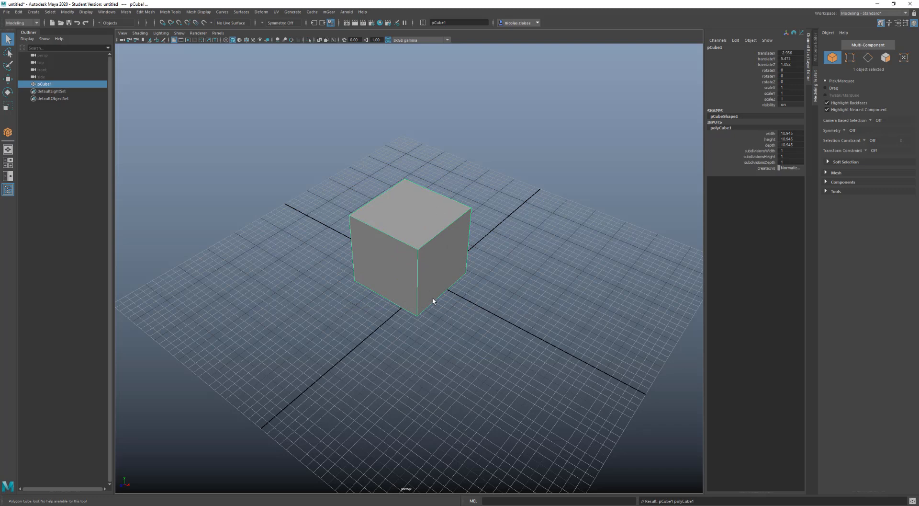
{"action": "left_click_drag", "start_coordinate": [435, 311], "coordinate": [497, 250], "text": "alt"}
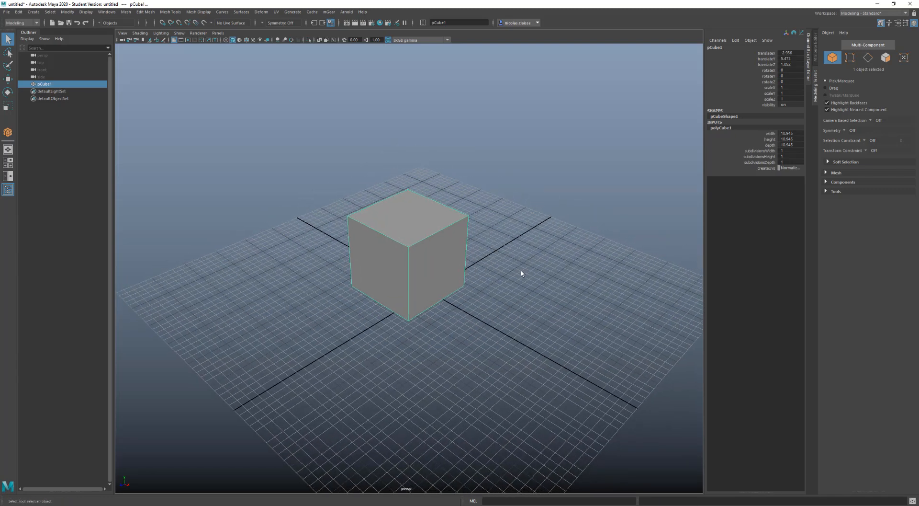
Step: Draw a second, smaller cube on the grid beside the large cube
{"action": "left_click", "coordinate": [539, 270]}
{"action": "right_click", "coordinate": [538, 269], "text": "shift"}
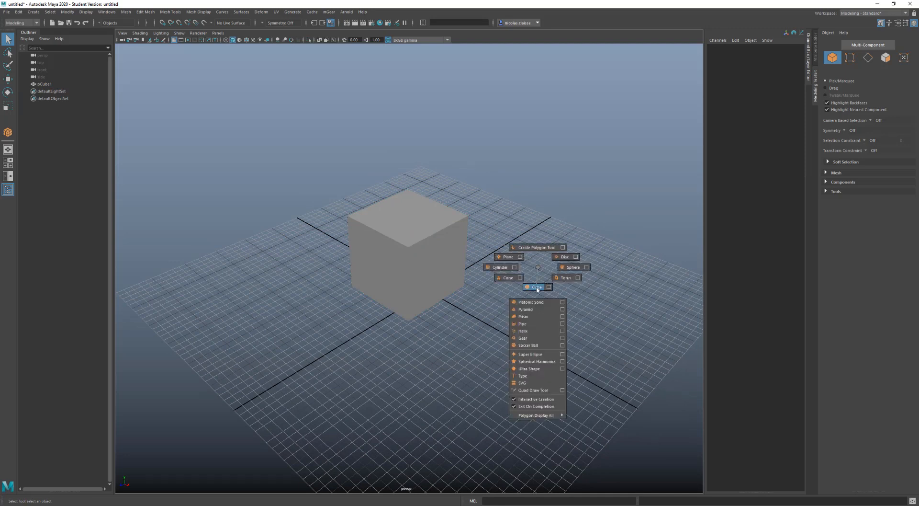
{"action": "left_click", "coordinate": [537, 287]}
{"action": "mouse_move", "coordinate": [531, 249]}
{"action": "left_mouse_down"}
{"action": "mouse_move", "coordinate": [550, 258]}
{"action": "mouse_move", "coordinate": [536, 259]}
{"action": "left_mouse_up"}
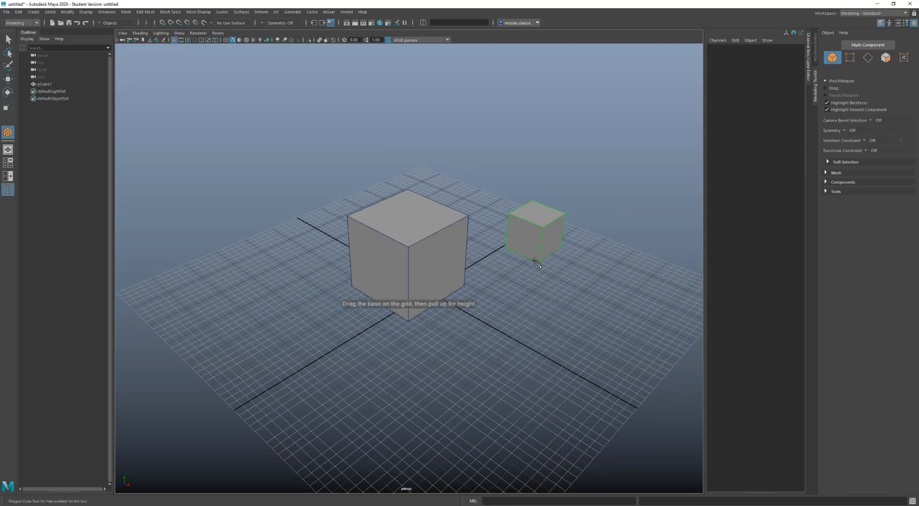
Step: Draw a long, flat box on the open grid in front of the two cubes and select all three objects
{"action": "left_click", "coordinate": [525, 318]}
{"action": "right_click", "coordinate": [526, 318], "text": "shift"}
{"action": "left_click", "coordinate": [527, 335]}
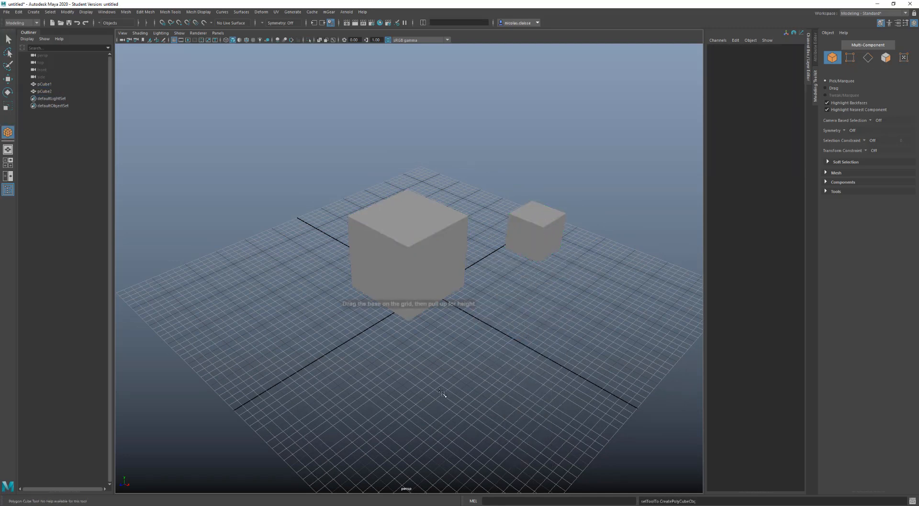
{"action": "left_click_drag", "start_coordinate": [442, 392], "coordinate": [587, 360]}
{"action": "left_click_drag", "start_coordinate": [444, 312], "coordinate": [376, 340], "text": "alt"}
{"action": "middle_click_drag", "start_coordinate": [527, 275], "coordinate": [431, 283], "text": "alt"}
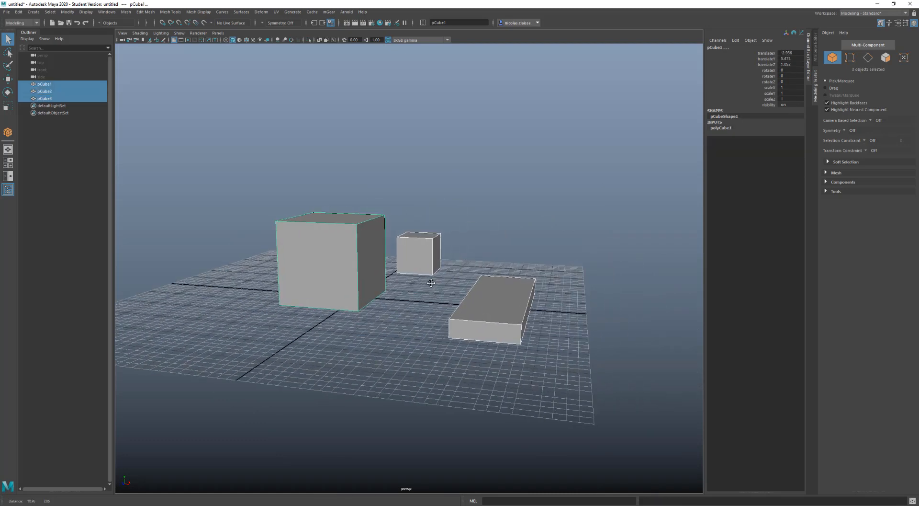
{"action": "left_click_drag", "start_coordinate": [431, 283], "coordinate": [523, 199], "text": "alt"}
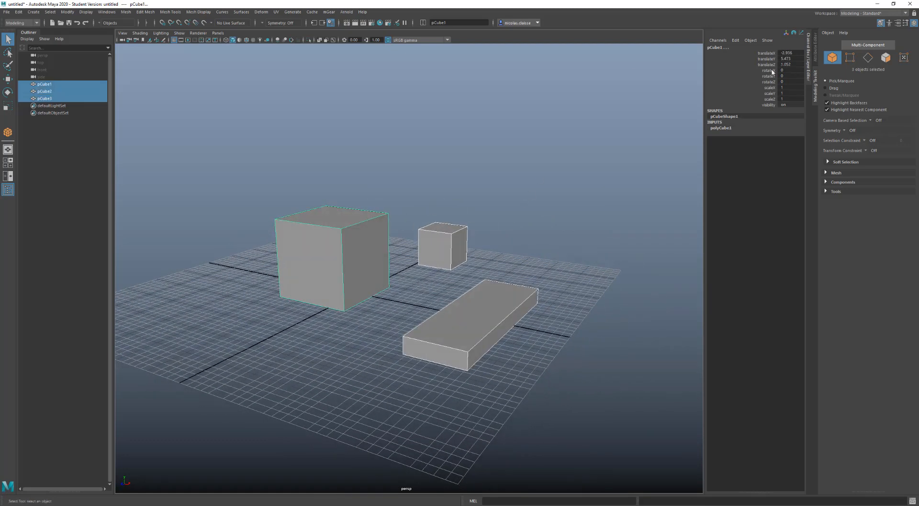
Step: Select only the large cube and try several X translations, including 1, 5 and 4
{"action": "left_click", "coordinate": [356, 251]}
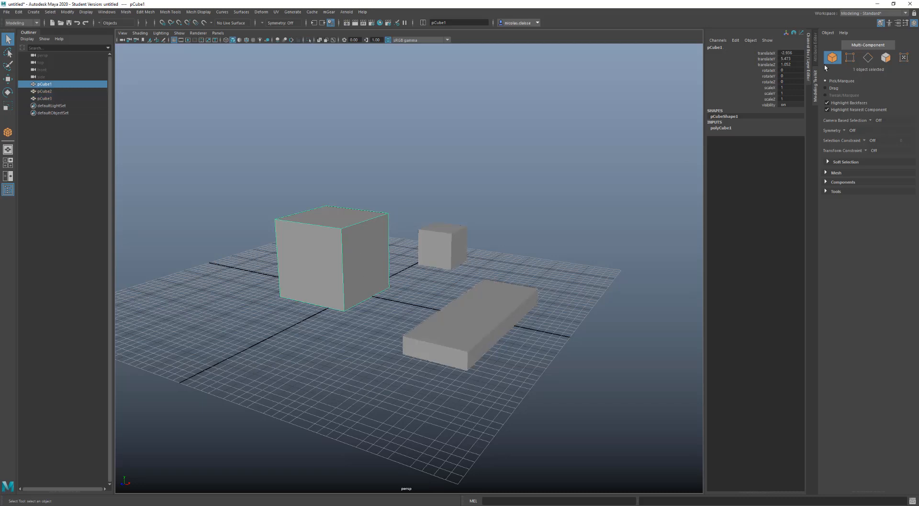
{"action": "double_click", "coordinate": [791, 54]}
{"action": "type", "text": "1"}
{"action": "key", "text": "Return"}
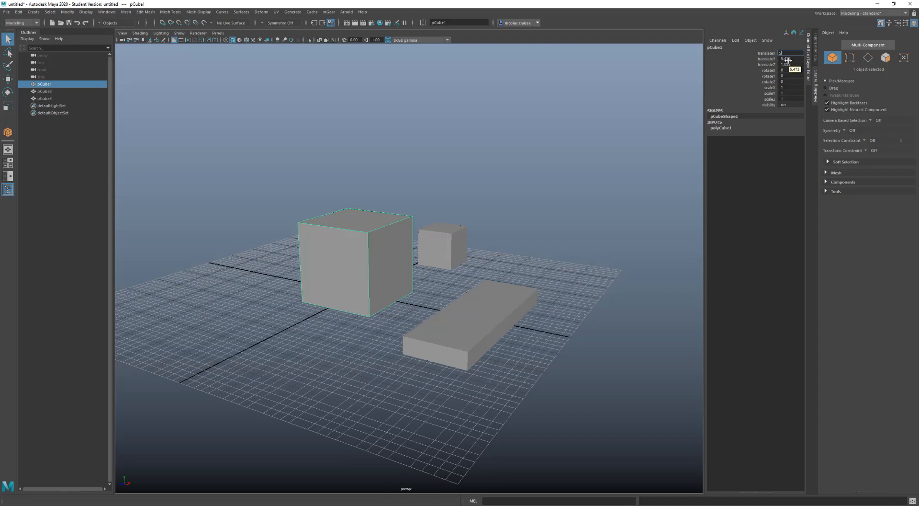
{"action": "key", "text": "Return"}
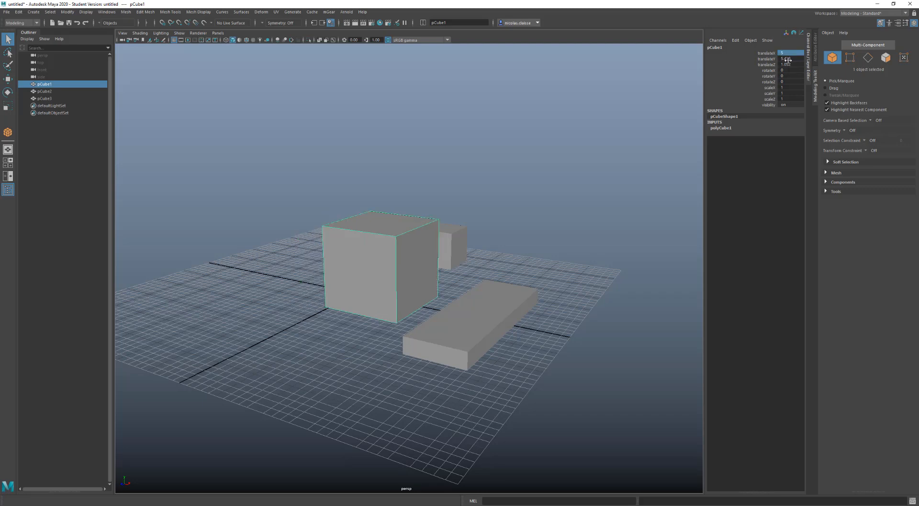
{"action": "double_click", "coordinate": [790, 51]}
{"action": "type", "text": "8"}
{"action": "key", "text": "Return"}
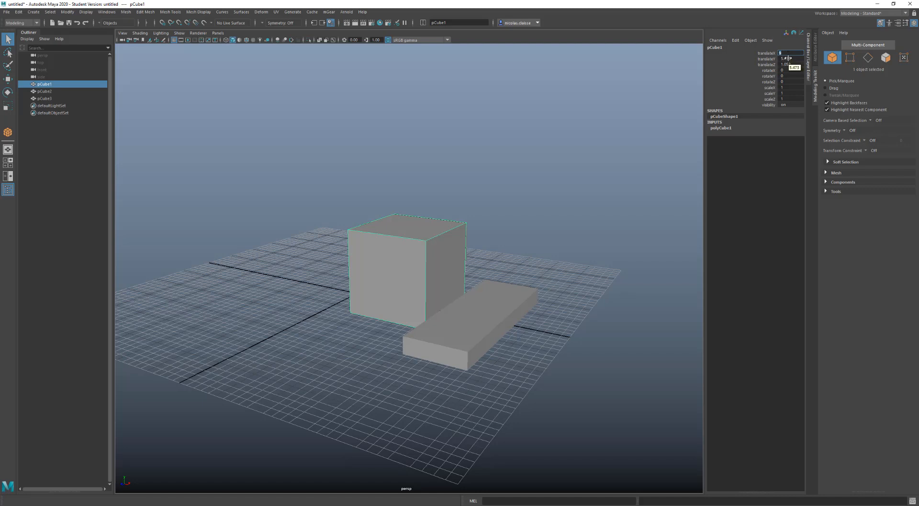
{"action": "key", "text": "Return"}
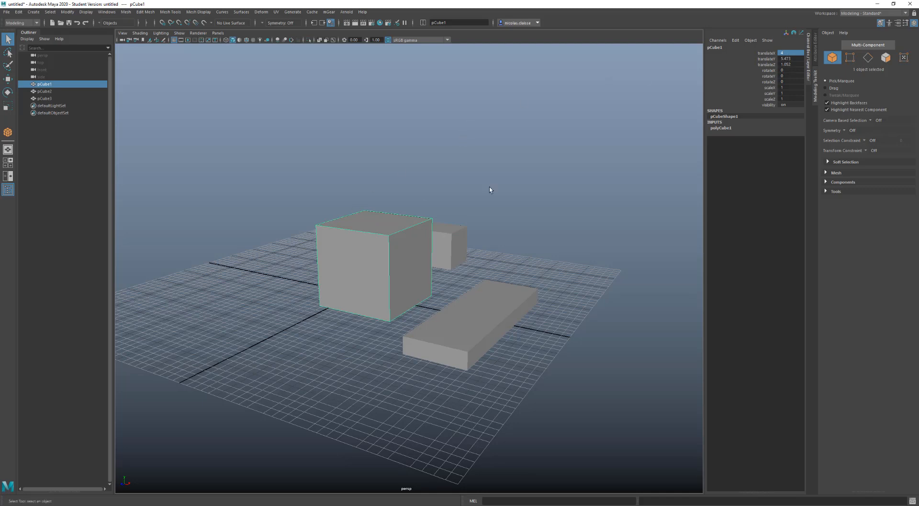
Step: Set the large cube's X, Y and Z translations to 6 one after another
{"action": "double_click", "coordinate": [793, 53]}
{"action": "type", "text": "6"}
{"action": "key", "text": "Tab"}
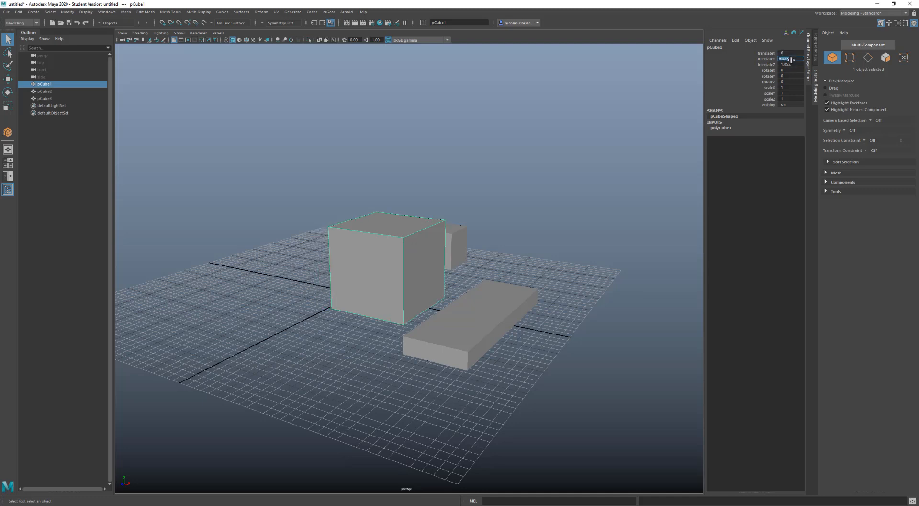
{"action": "type", "text": "6"}
{"action": "key", "text": "Tab"}
{"action": "type", "text": "6"}
{"action": "key", "text": "Tab"}
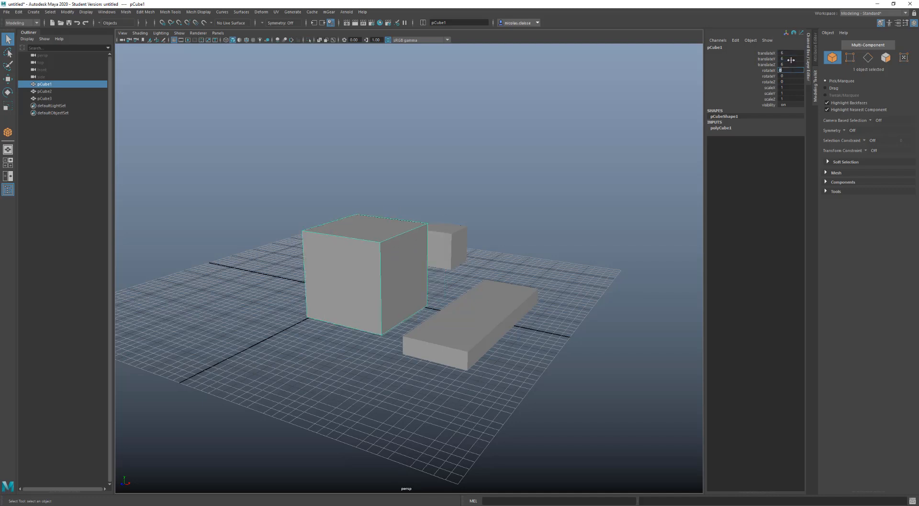
Step: Try an X rotation of 4 on the large cube, reset it to 0, and set the Z translation to 3
{"action": "key", "text": "Tab"}
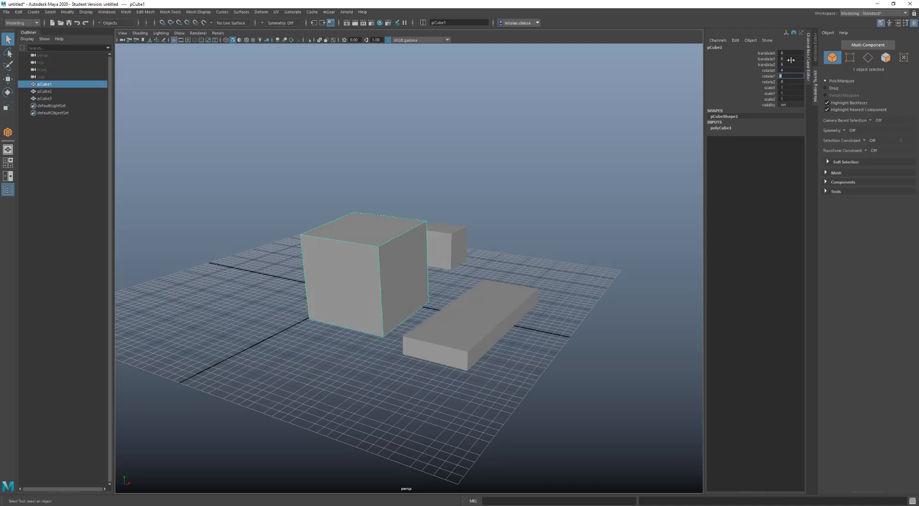
{"action": "key", "text": "shift+Tab"}
{"action": "type", "text": "0"}
{"action": "key", "text": "shift+Tab"}
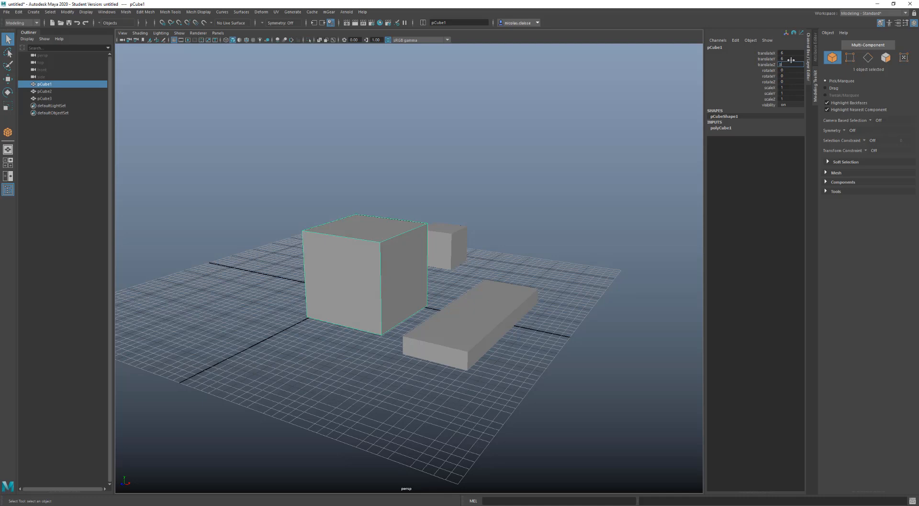
{"action": "key", "text": "shift+Tab"}
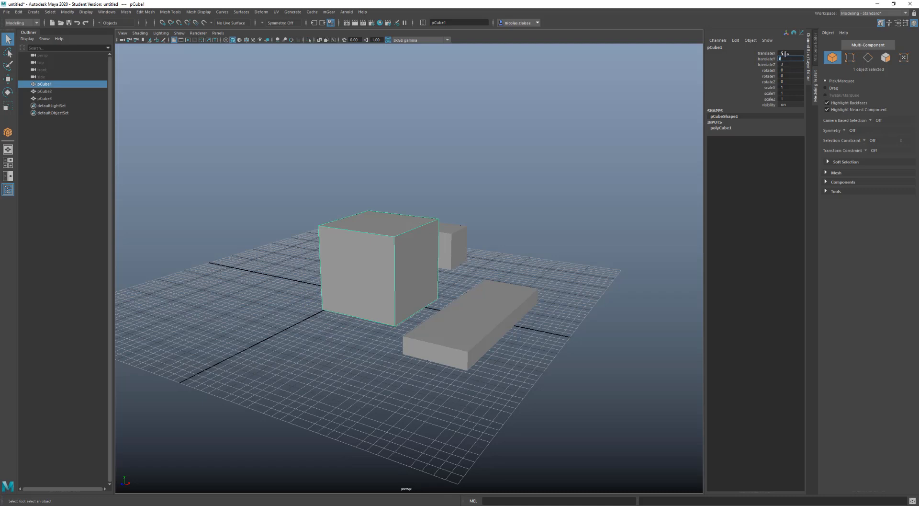
Step: Set all three translations of the large cube together to 0 and then to 5
{"action": "left_click_drag", "start_coordinate": [786, 53], "coordinate": [786, 65]}
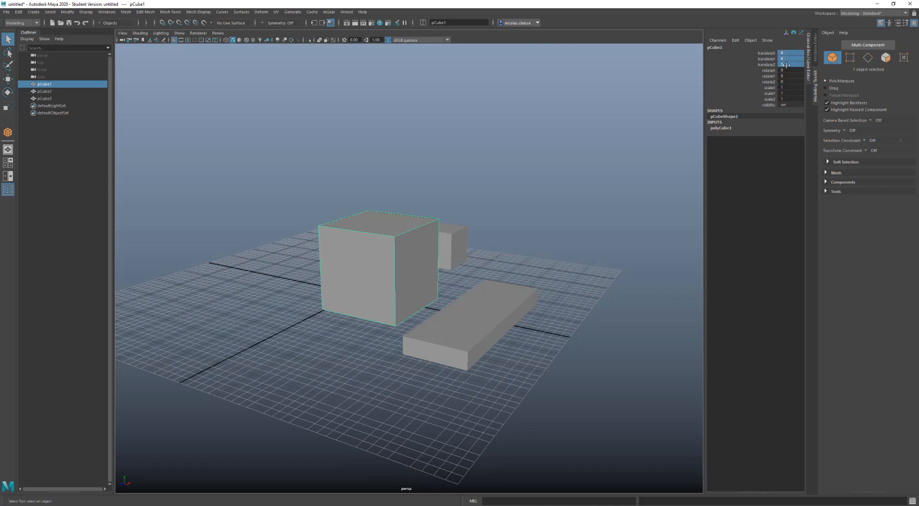
{"action": "left_click", "coordinate": [787, 64]}
{"action": "type", "text": "0"}
{"action": "key", "text": "Return"}
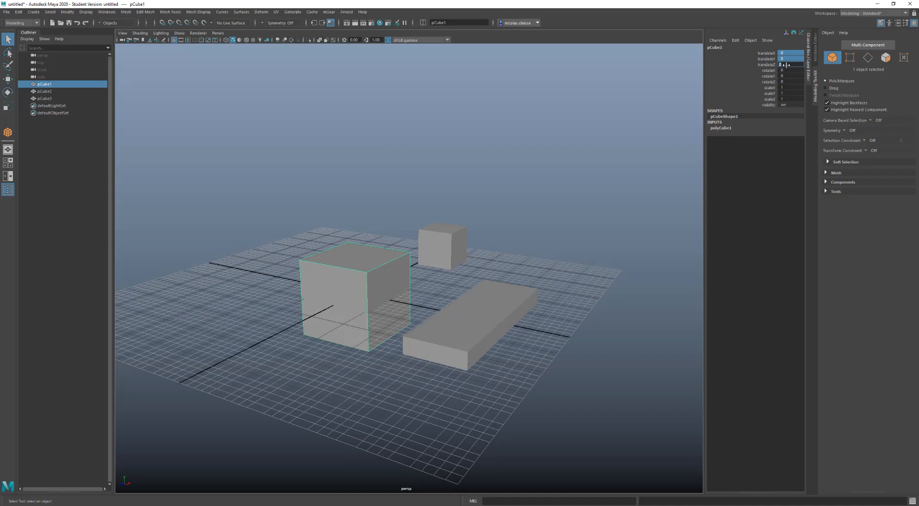
{"action": "type", "text": "5"}
{"action": "key", "text": "Return"}
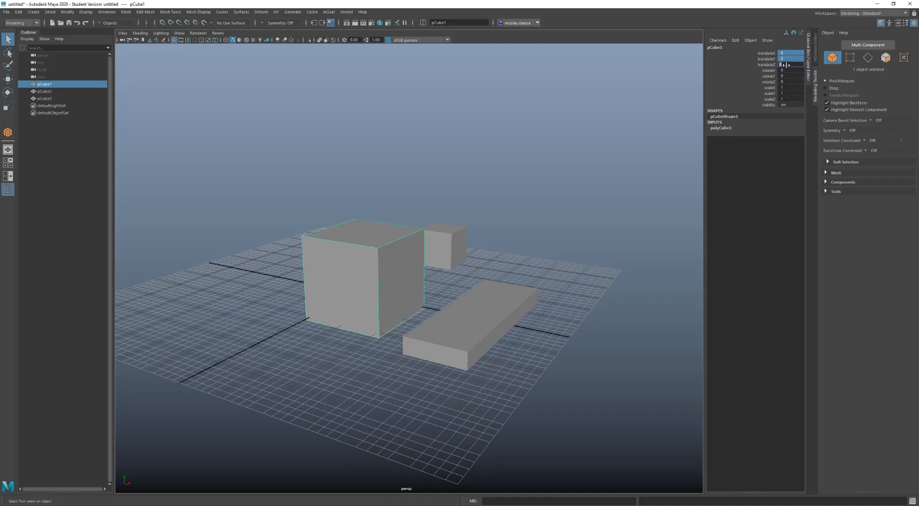
Step: Reset the large cube's three translations and its X rotation to 0 in one entry
{"action": "left_click_drag", "start_coordinate": [787, 54], "coordinate": [786, 71]}
{"action": "key", "text": "Return"}
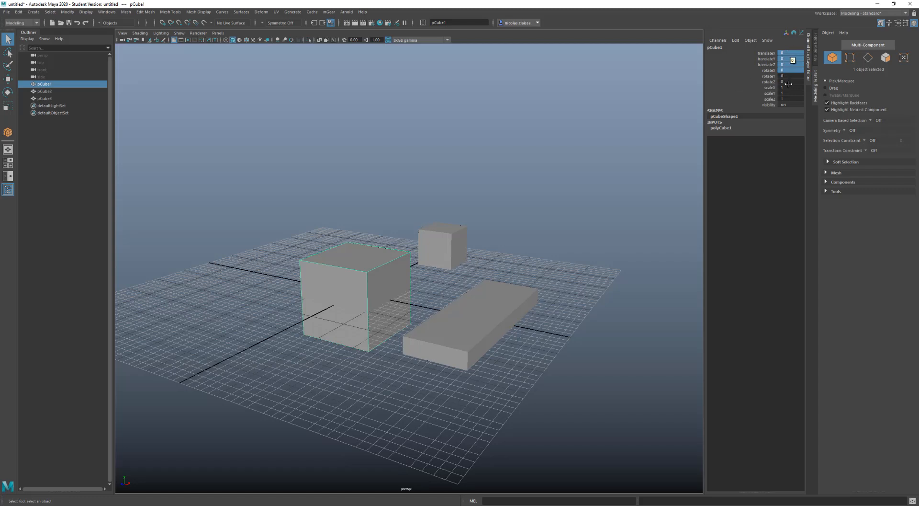
{"action": "left_click_drag", "start_coordinate": [788, 82], "coordinate": [792, 57]}
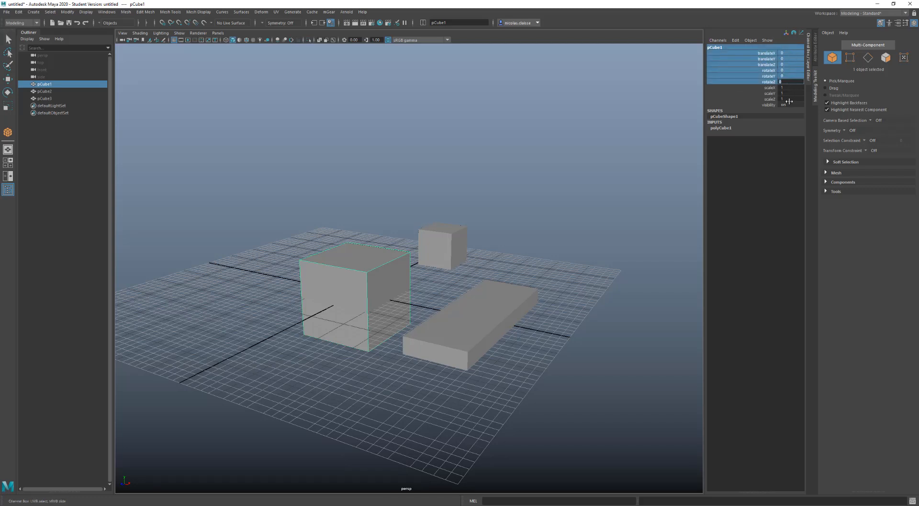
Step: Collapse the large cube by setting its X, Y and Z scale to 0 one axis at a time
{"action": "left_click_drag", "start_coordinate": [790, 100], "coordinate": [794, 87]}
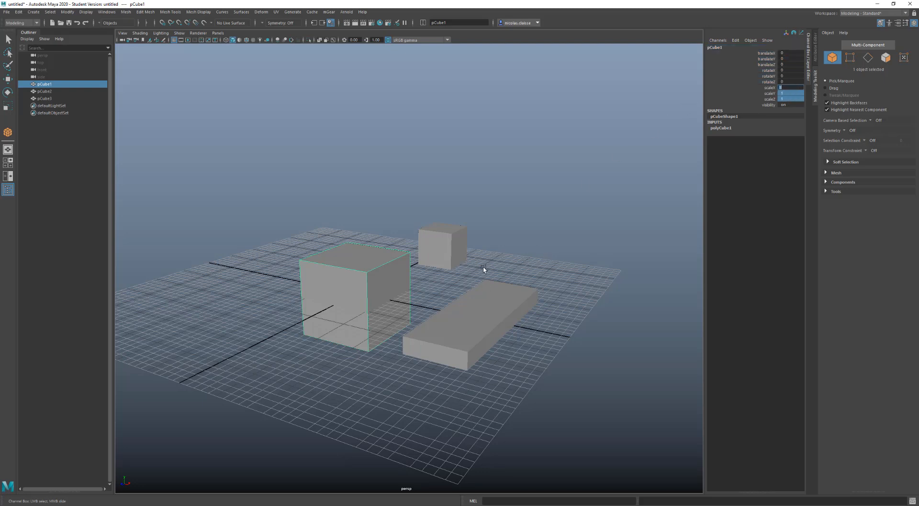
{"action": "left_click_drag", "start_coordinate": [484, 266], "coordinate": [465, 270], "text": "alt"}
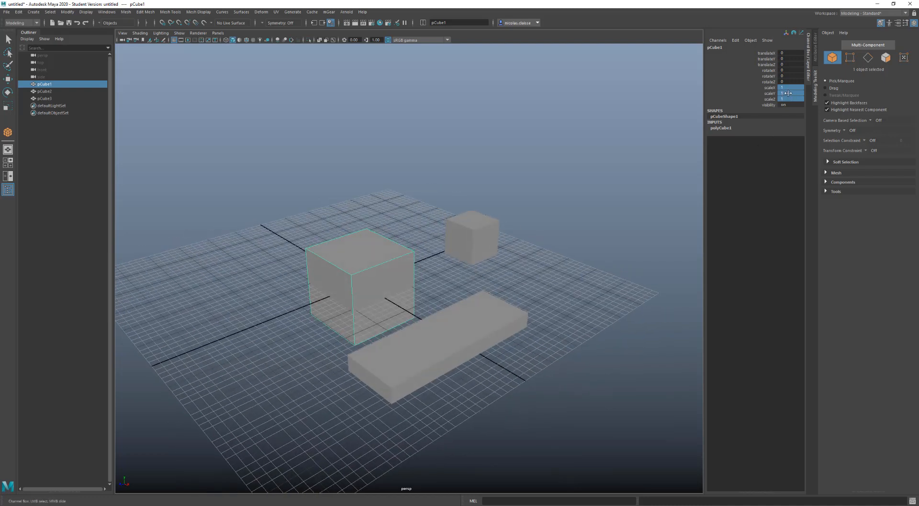
{"action": "key", "text": "1"}
{"action": "left_click_drag", "start_coordinate": [788, 93], "coordinate": [787, 98]}
{"action": "left_click", "coordinate": [788, 89]}
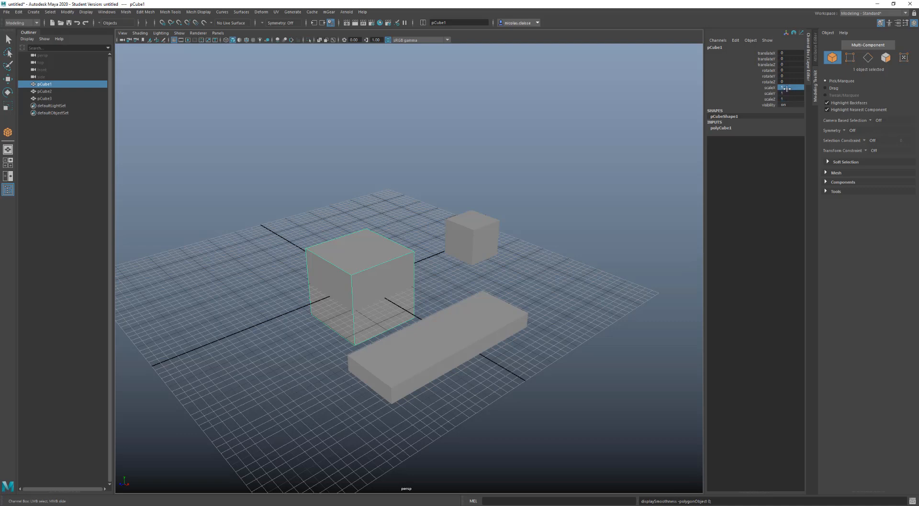
{"action": "type", "text": "0"}
{"action": "key", "text": "Return"}
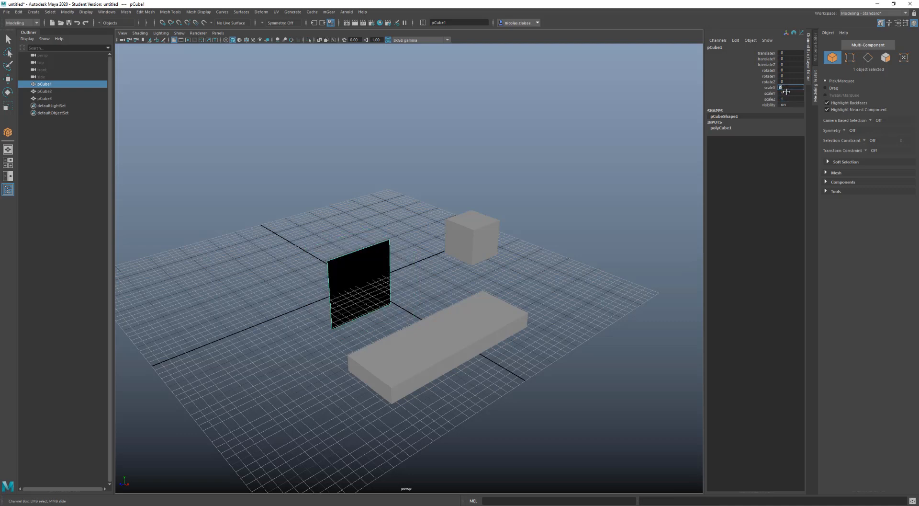
{"action": "left_click", "coordinate": [788, 94]}
{"action": "type", "text": "0"}
{"action": "key", "text": "Return"}
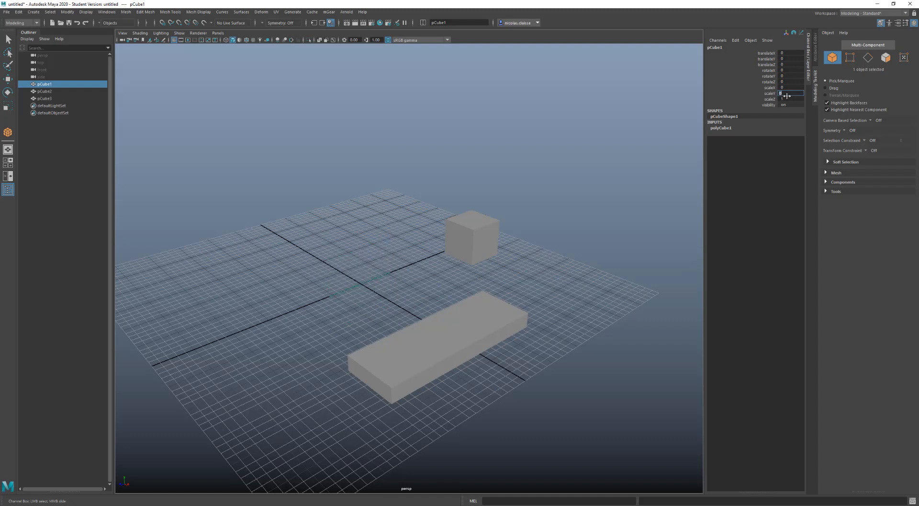
{"action": "left_click", "coordinate": [788, 99]}
{"action": "type", "text": "0"}
{"action": "key", "text": "Return"}
{"action": "left_click_drag", "start_coordinate": [386, 240], "coordinate": [338, 305]}
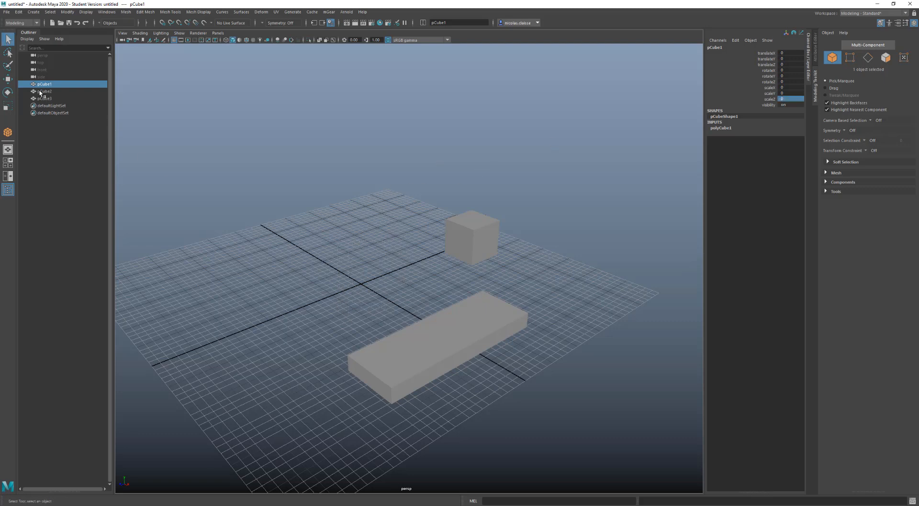
Step: Activate the Move tool and set the collapsed cube's three scale values together to 0.1 and then 0.05
{"action": "left_click", "coordinate": [6, 79]}
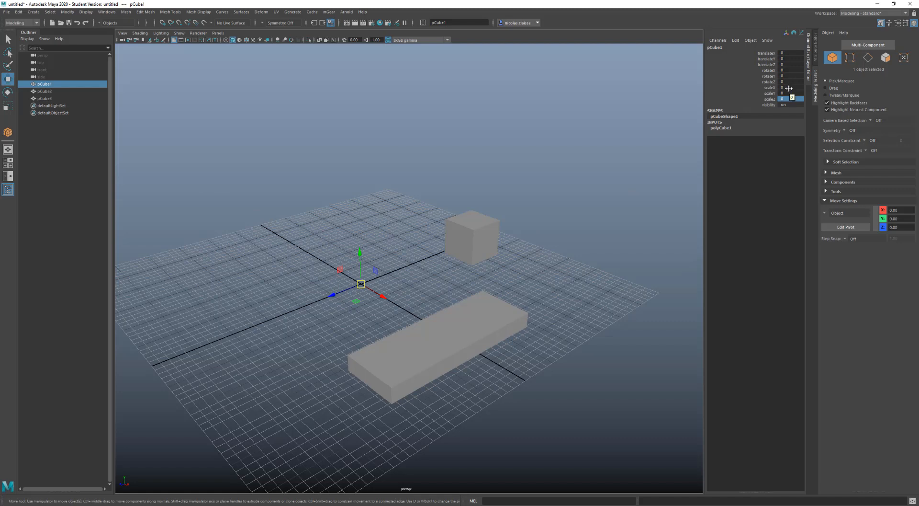
{"action": "left_click_drag", "start_coordinate": [772, 89], "coordinate": [789, 98]}
{"action": "type", "text": "0.1"}
{"action": "key", "text": "Return"}
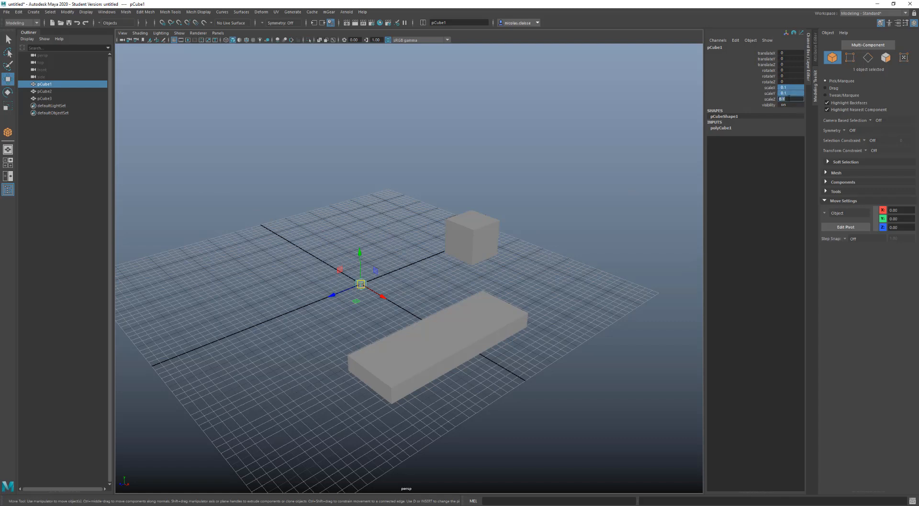
{"action": "type", "text": "05"}
{"action": "key", "text": "Return"}
{"action": "scroll", "coordinate": [351, 298], "scroll_direction": "up", "scroll_amount": 10}
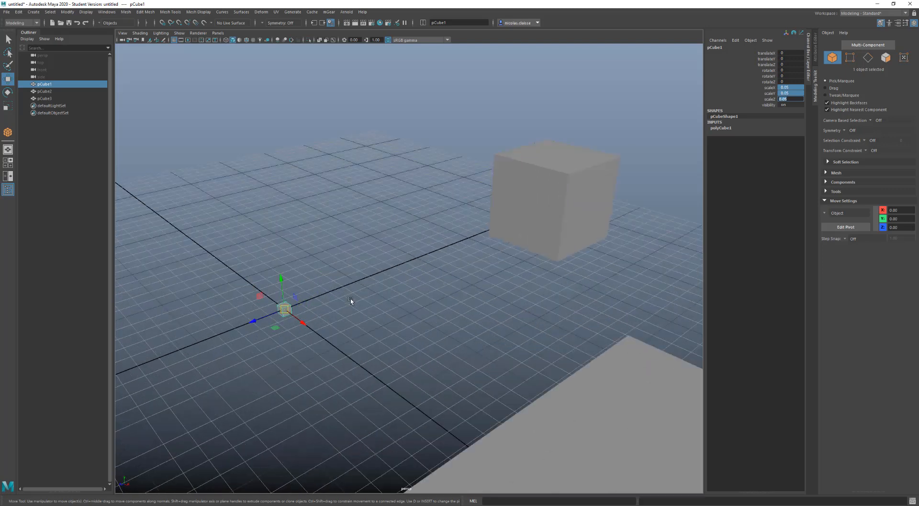
{"action": "left_click_drag", "start_coordinate": [298, 319], "coordinate": [374, 266], "text": "alt"}
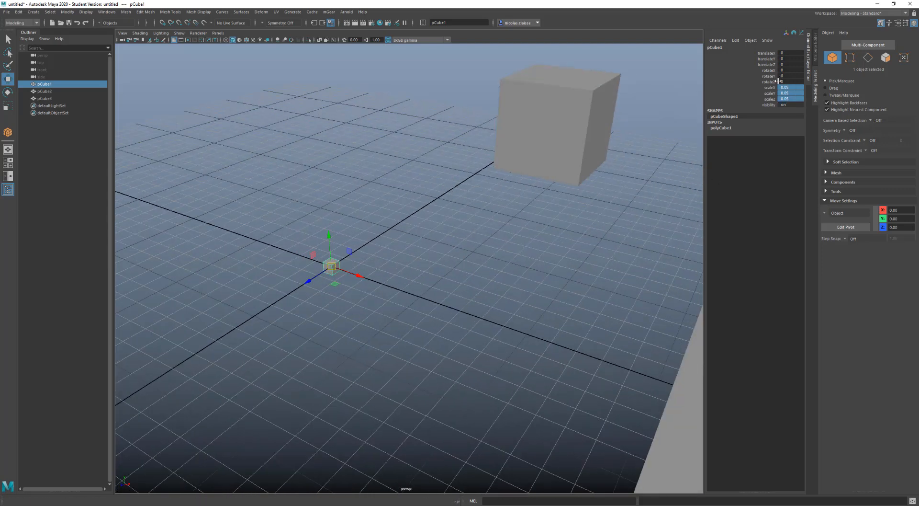
Step: Restore the cube's X, Y and Z scale to 1 in one entry
{"action": "key", "text": "1"}
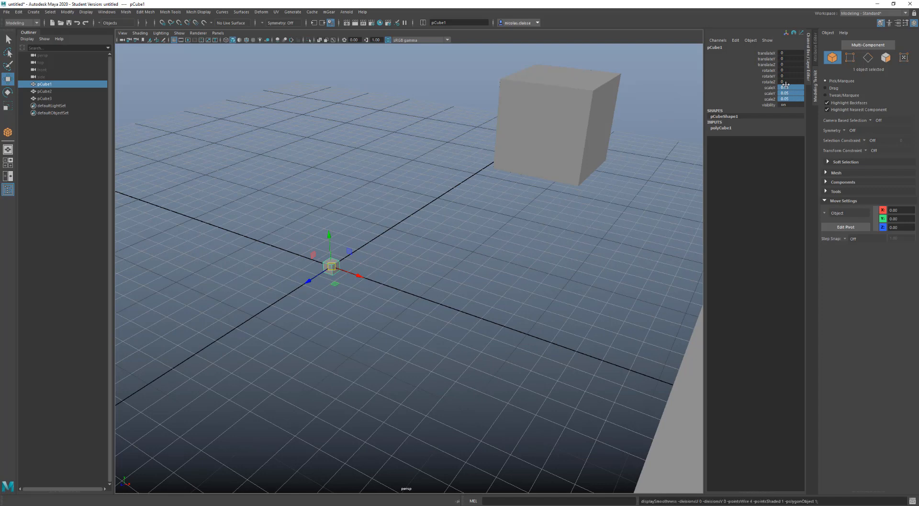
{"action": "double_click", "coordinate": [789, 100]}
{"action": "type", "text": "1"}
{"action": "key", "text": "Return"}
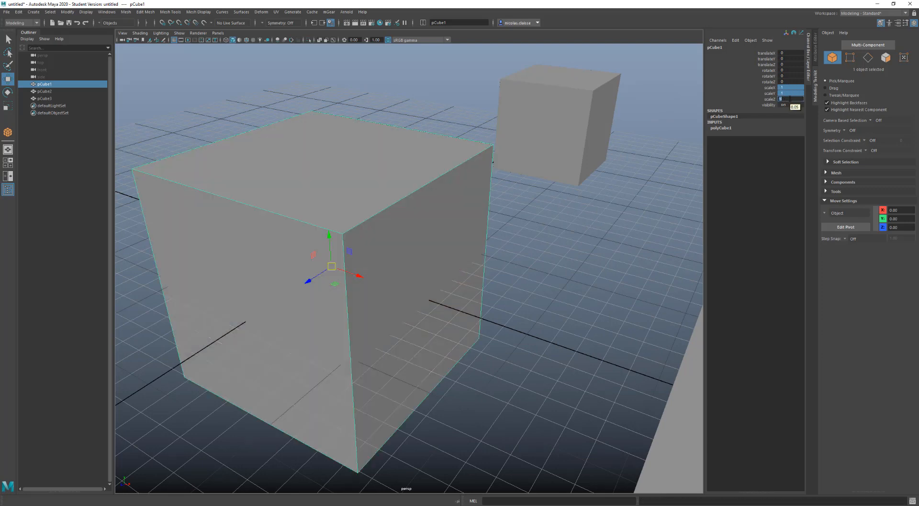
{"action": "scroll", "coordinate": [517, 211], "scroll_direction": "down", "scroll_amount": 4}
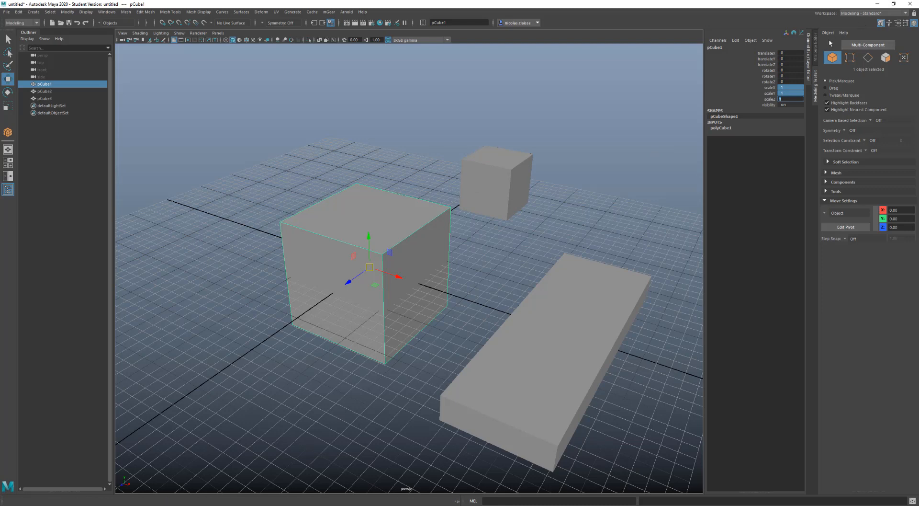
Step: Show the large cube's transform attributes in the Attribute Editor, then select all three objects and set their Y translation to 10
{"action": "left_click", "coordinate": [816, 48]}
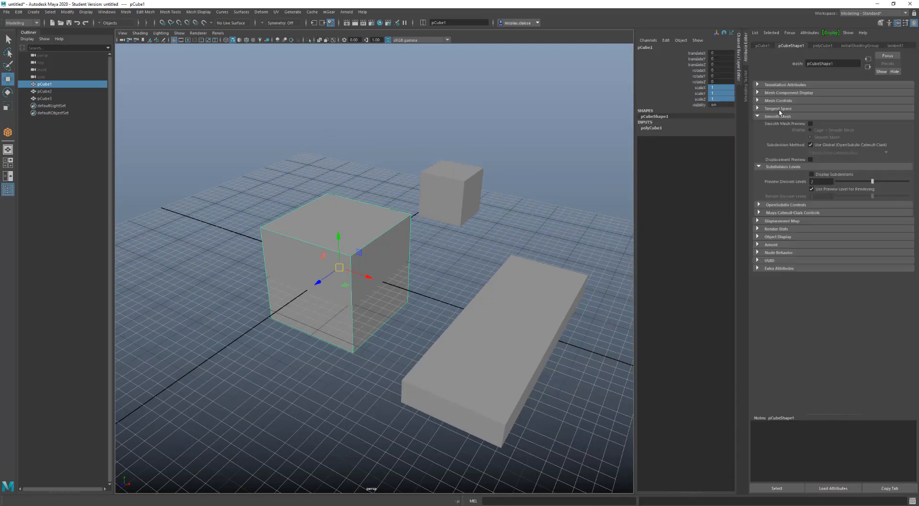
{"action": "left_click", "coordinate": [763, 46]}
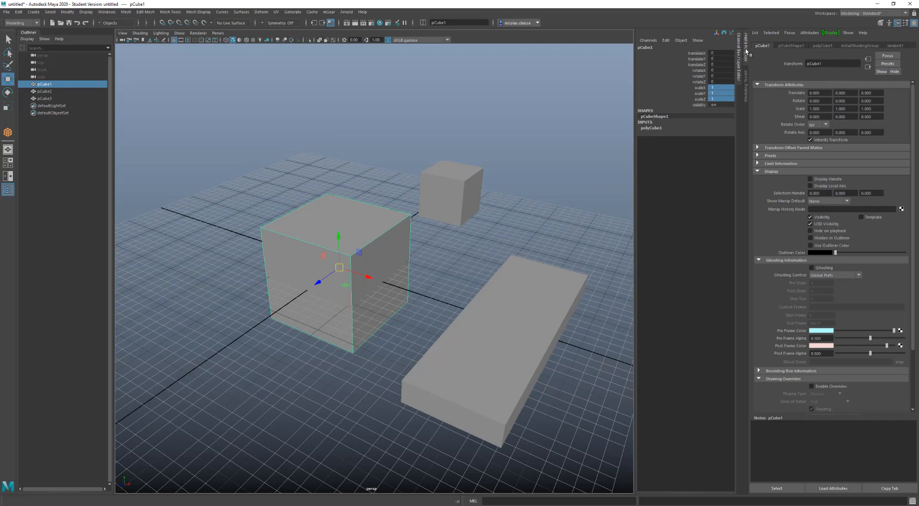
{"action": "left_click_drag", "start_coordinate": [341, 125], "coordinate": [525, 366]}
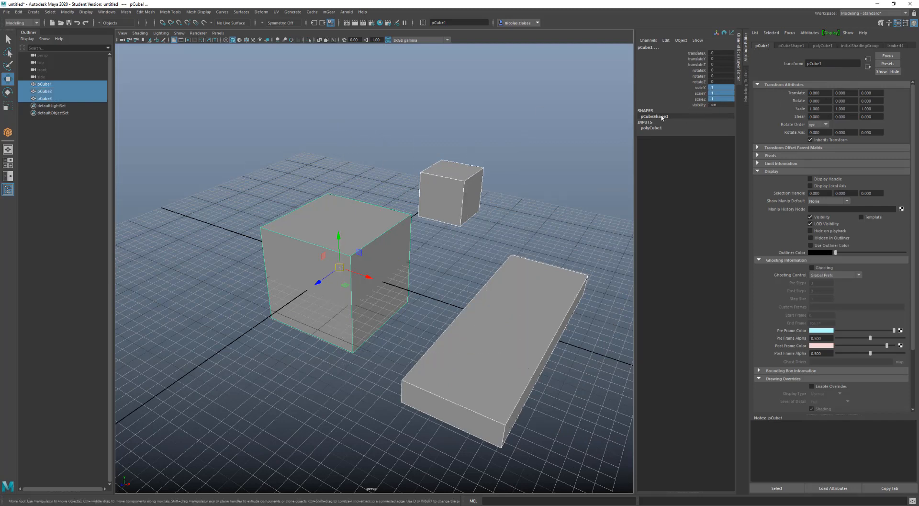
{"action": "double_click", "coordinate": [716, 58]}
{"action": "key", "text": "Return"}
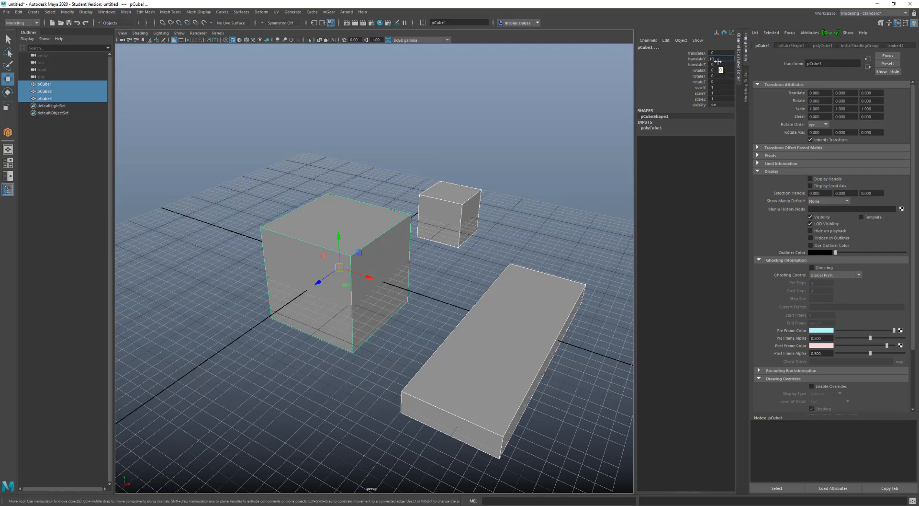
{"action": "key", "text": "Return"}
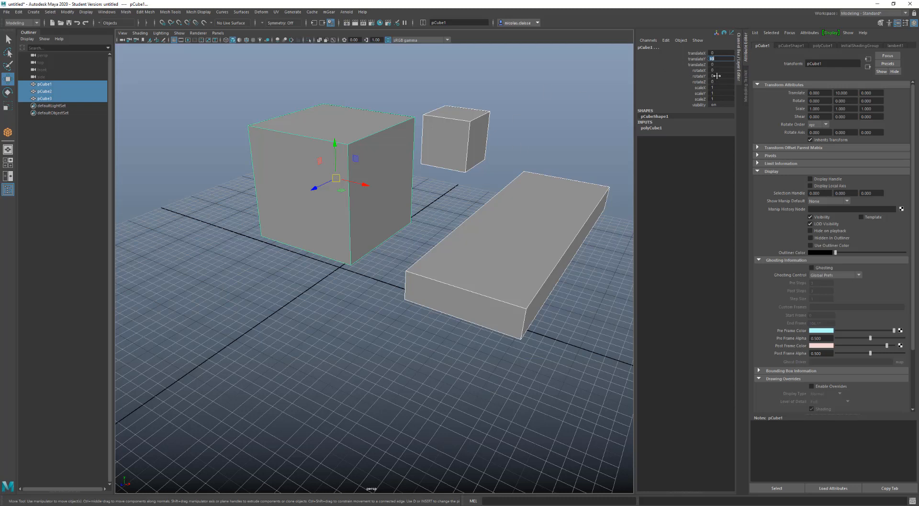
Step: Set the Y rotation of all three selected objects to 45
{"action": "left_click", "coordinate": [715, 75]}
{"action": "key", "text": "Return"}
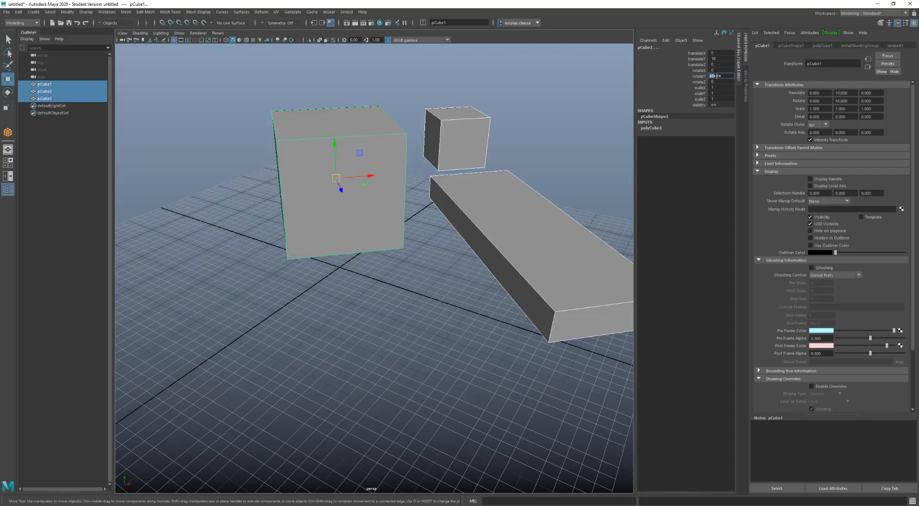
{"action": "mouse_move", "coordinate": [452, 239]}
{"action": "left_mouse_down", "text": "alt"}
{"action": "mouse_move", "coordinate": [404, 251]}
{"action": "mouse_move", "coordinate": [457, 248]}
{"action": "left_mouse_up", "text": "alt"}
{"action": "scroll", "coordinate": [457, 248], "scroll_direction": "down", "scroll_amount": 5}
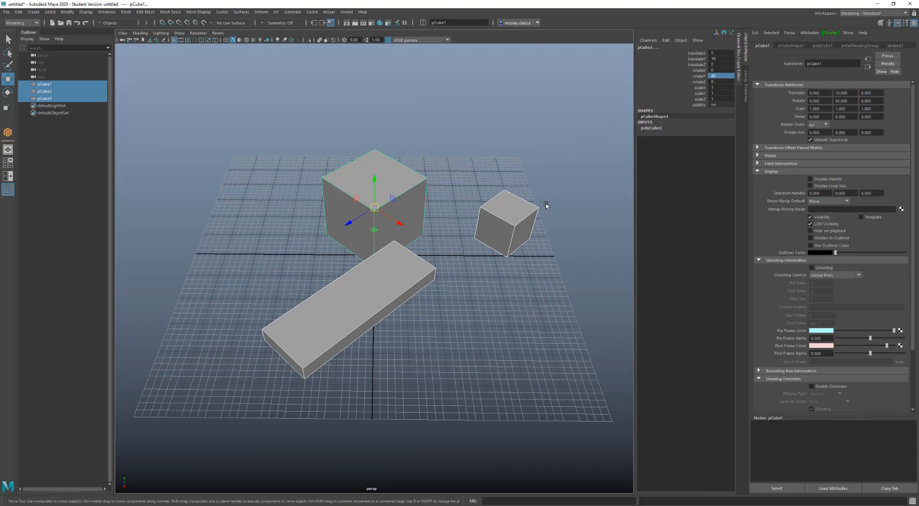
Step: Expand the polyCube construction inputs and set width, height and depth of all three boxes to 10
{"action": "left_click", "coordinate": [665, 128]}
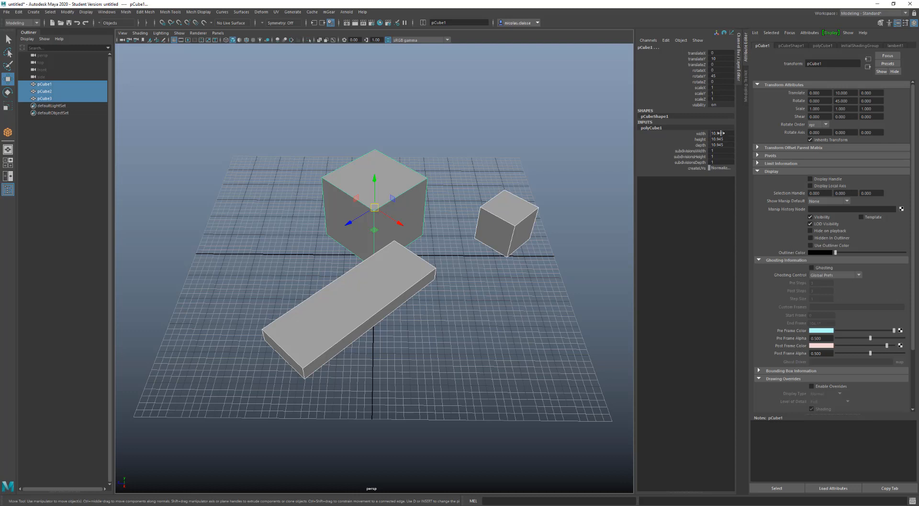
{"action": "left_click_drag", "start_coordinate": [720, 133], "coordinate": [722, 145]}
{"action": "type", "text": "10"}
{"action": "key", "text": "Return"}
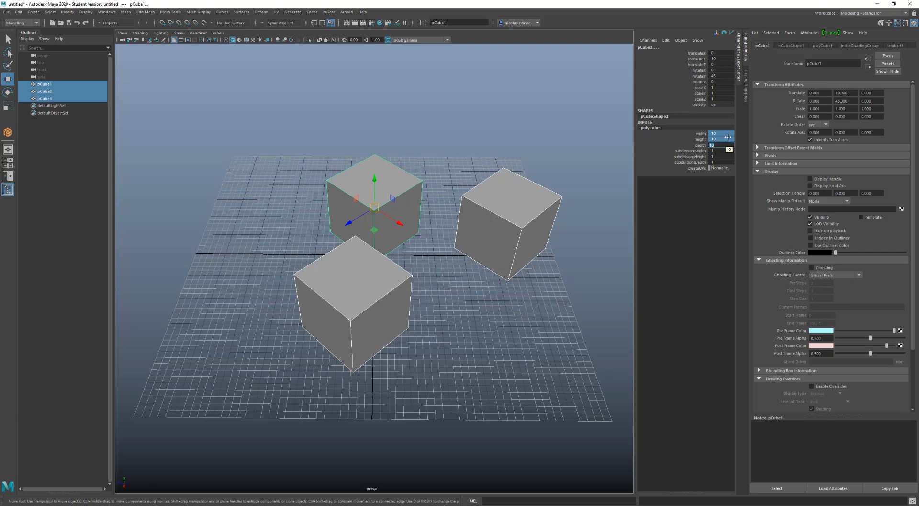
Step: Draw a small polygon sphere on the open grid beside the front cube and select all four objects
{"action": "left_click", "coordinate": [468, 365]}
{"action": "right_click_drag", "start_coordinate": [468, 362], "coordinate": [492, 365], "text": "shift"}
{"action": "left_click_drag", "start_coordinate": [508, 355], "coordinate": [531, 354]}
{"action": "left_click_drag", "start_coordinate": [351, 154], "coordinate": [496, 281]}
Step: With the sphere included in the selection, set the polyCube width, height and depth to 5
{"action": "left_click", "coordinate": [654, 129]}
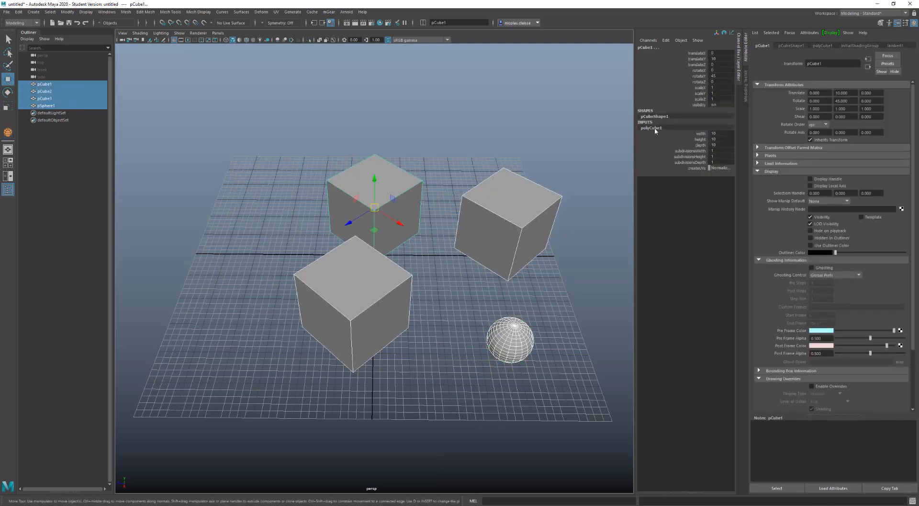
{"action": "left_click_drag", "start_coordinate": [717, 134], "coordinate": [722, 143]}
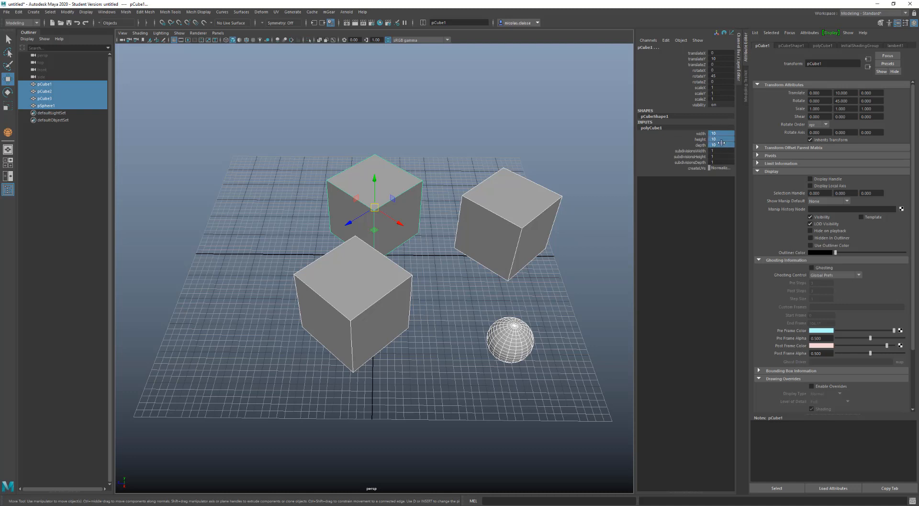
{"action": "type", "text": "5"}
{"action": "key", "text": "Return"}
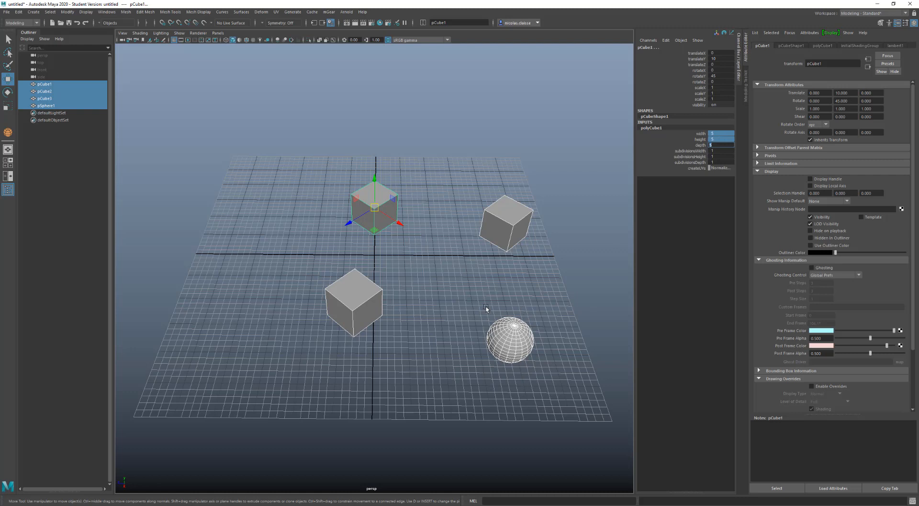
Step: Set the Y translation of all four selected objects to 0
{"action": "left_click", "coordinate": [721, 59]}
{"action": "key", "text": "Return"}
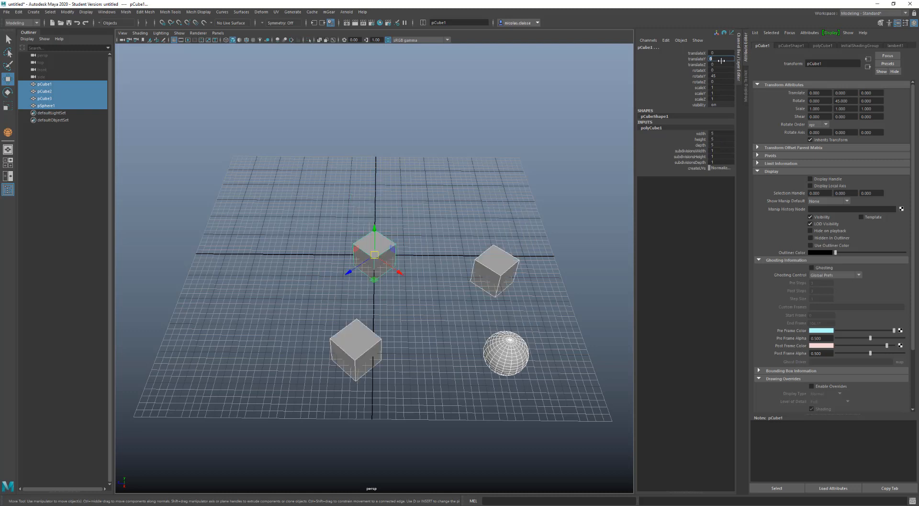
{"action": "left_click_drag", "start_coordinate": [374, 375], "coordinate": [388, 335], "text": "alt"}
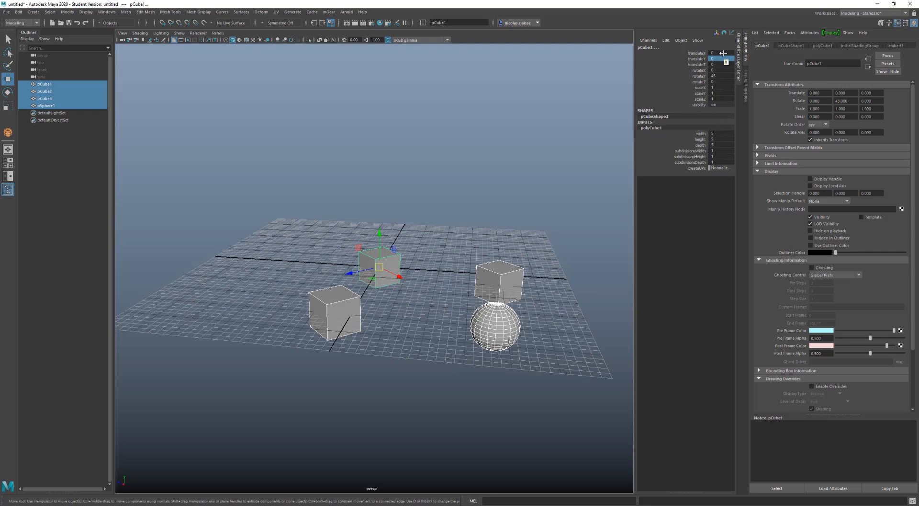
Step: Set the width, depth, width subdivisions and depth subdivisions of the selected cubes to 4 together
{"action": "left_click", "coordinate": [708, 136]}
{"action": "double_click", "coordinate": [718, 145]}
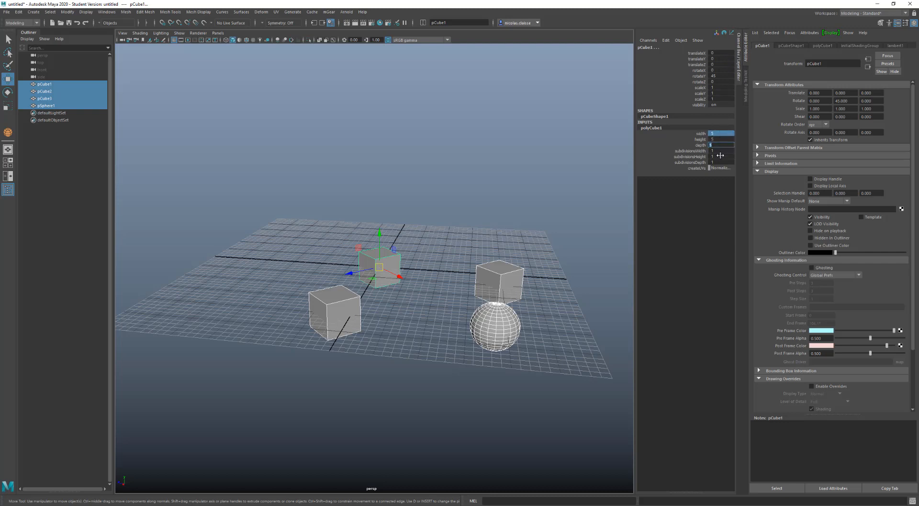
{"action": "left_click", "coordinate": [725, 151], "text": "ctrl"}
{"action": "double_click", "coordinate": [725, 163], "text": "ctrl"}
{"action": "type", "text": "4"}
{"action": "key", "text": "Return"}
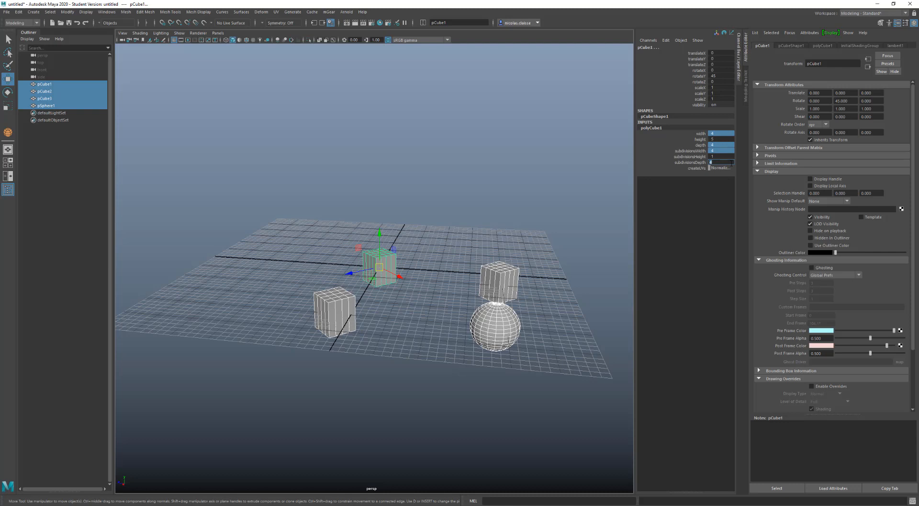
Step: Set the selected cubes' width and depth subdivisions to 8
{"action": "left_click", "coordinate": [718, 145], "text": "ctrl"}
{"action": "left_click", "coordinate": [719, 151], "text": "ctrl"}
{"action": "type", "text": "8"}
{"action": "key", "text": "Return"}
{"action": "left_click_drag", "start_coordinate": [452, 226], "coordinate": [518, 243], "text": "alt"}
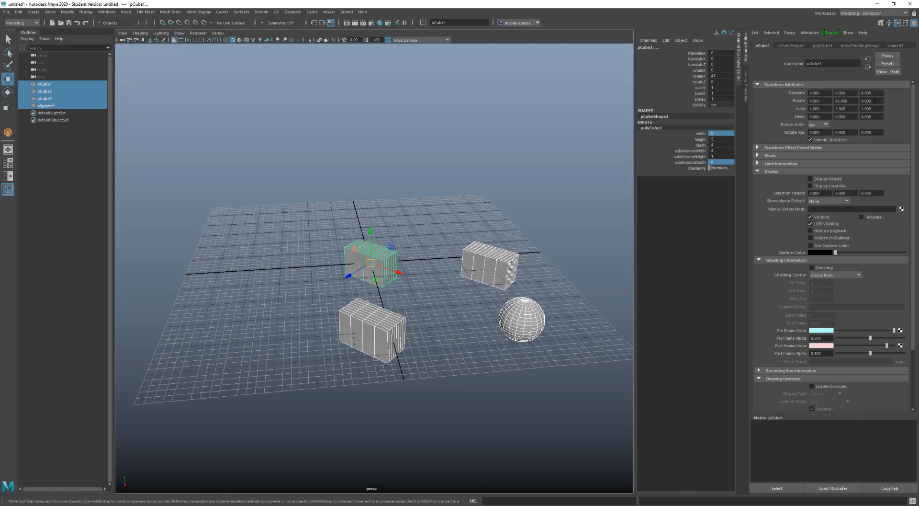
Step: Set the width, height, depth and all three subdivision values of the selected cubes to 1
{"action": "left_click_drag", "start_coordinate": [721, 135], "coordinate": [722, 161]}
{"action": "double_click", "coordinate": [722, 161]}
{"action": "key", "text": "Return"}
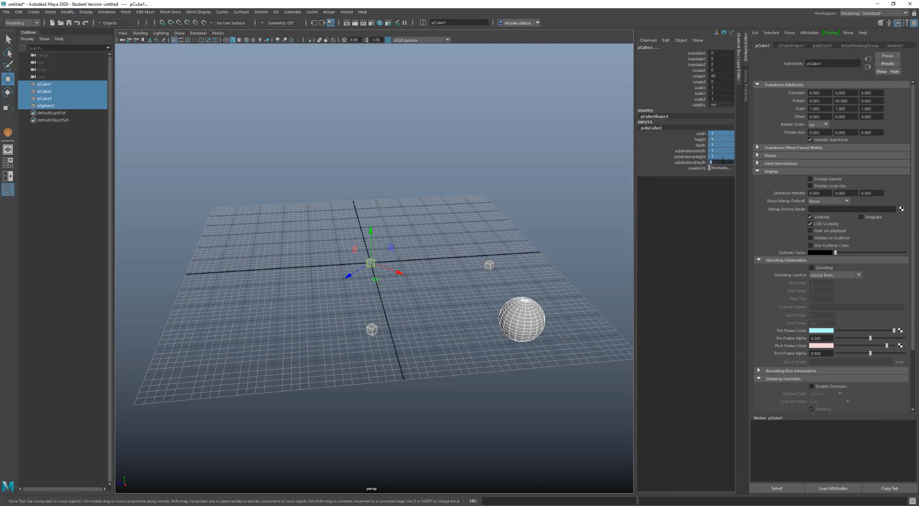
{"action": "scroll", "coordinate": [421, 328], "scroll_direction": "up", "scroll_amount": 3}
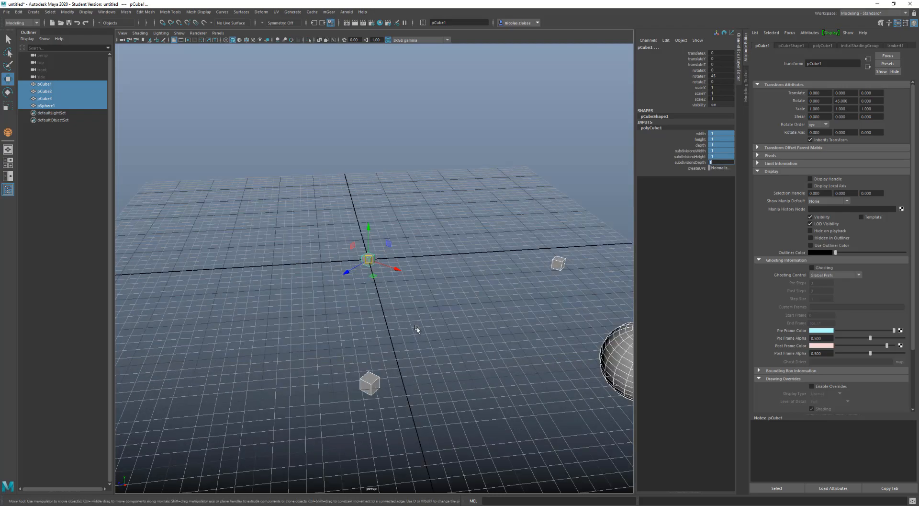
{"action": "left_click_drag", "start_coordinate": [421, 329], "coordinate": [487, 329], "text": "alt"}
{"action": "middle_click_drag", "start_coordinate": [476, 323], "coordinate": [423, 315], "text": "alt"}
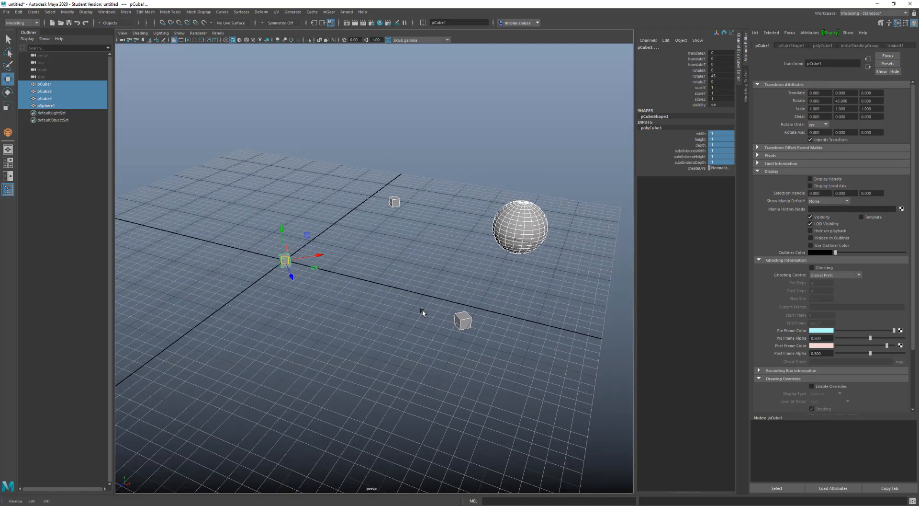
{"action": "left_click_drag", "start_coordinate": [408, 324], "coordinate": [420, 325], "text": "alt"}
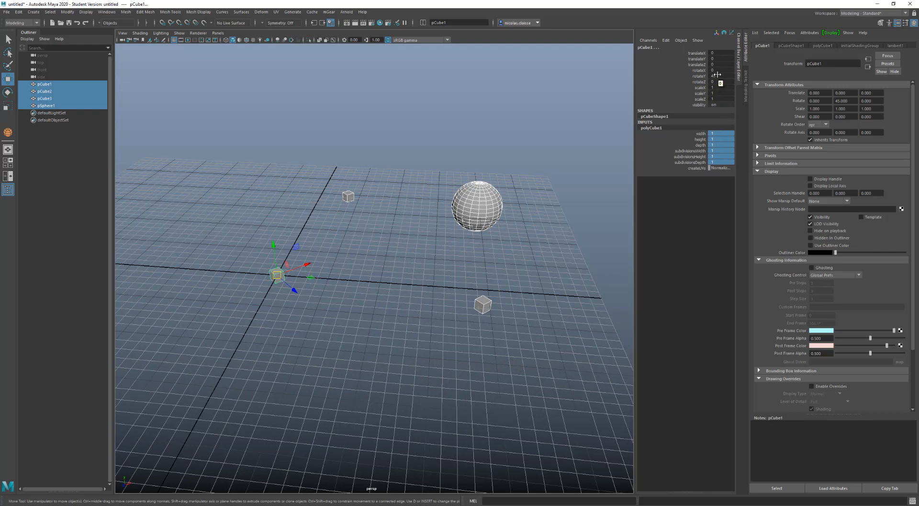
Step: Enter 45 as the Y rotation of all four selected objects
{"action": "left_click", "coordinate": [717, 77]}
{"action": "type", "text": "45"}
{"action": "key", "text": "Return"}
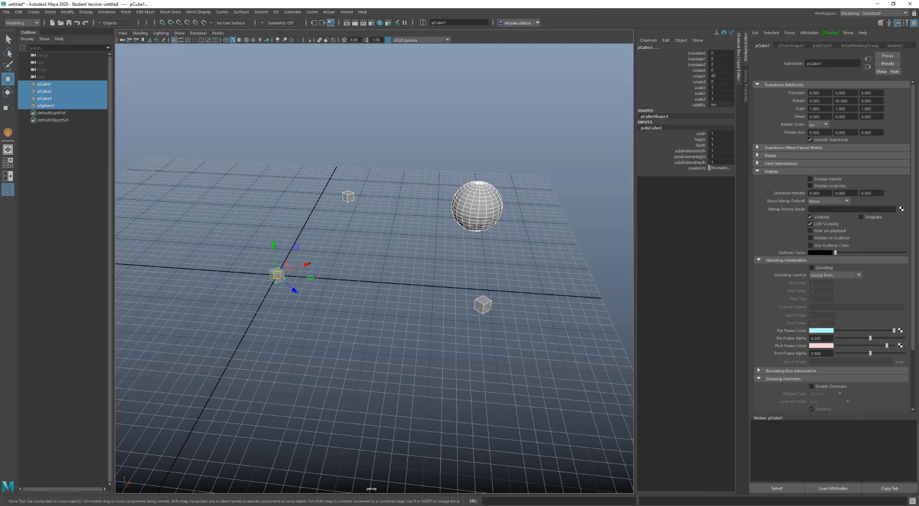
Step: Scrub the Y rotation of pCube1 alone to 33
{"action": "left_click_drag", "start_coordinate": [718, 77], "coordinate": [708, 58], "text": "ctrl"}
{"action": "left_click", "coordinate": [696, 58]}
{"action": "left_click_drag", "start_coordinate": [851, 93], "coordinate": [844, 93], "text": "ctrl"}
Step: Switch the visibility of pCube1 off and on repeatedly, ending with it on
{"action": "left_click", "coordinate": [811, 217]}
{"action": "left_click", "coordinate": [810, 217]}
{"action": "left_click", "coordinate": [811, 217]}
{"action": "left_click", "coordinate": [811, 217]}
{"action": "left_click", "coordinate": [810, 217]}
{"action": "left_click", "coordinate": [811, 217]}
{"action": "left_click", "coordinate": [811, 217]}
{"action": "left_click", "coordinate": [811, 217]}
{"action": "left_click", "coordinate": [811, 217]}
{"action": "left_click", "coordinate": [810, 217]}
{"action": "left_click", "coordinate": [811, 217]}
{"action": "left_click", "coordinate": [811, 217]}
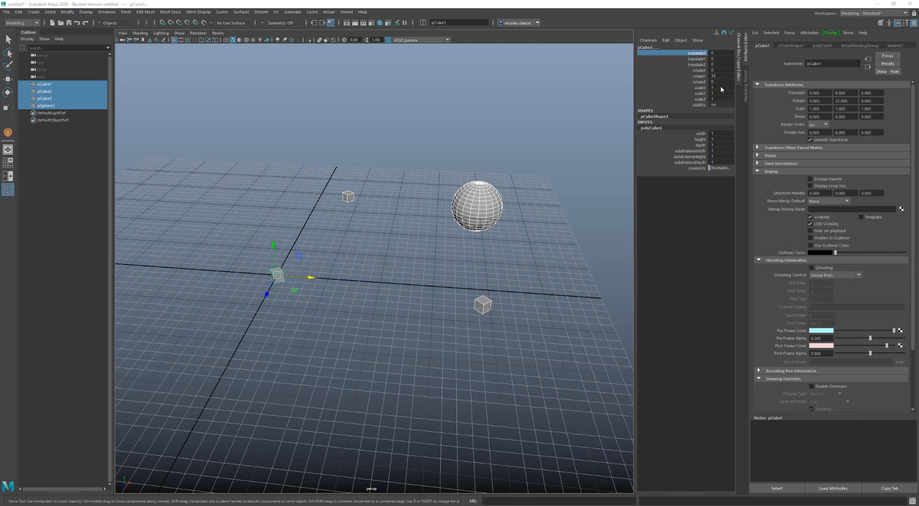
Step: Try an X scale of 2 on the selected objects, then bring it back to 1
{"action": "left_click", "coordinate": [720, 87]}
{"action": "type", "text": "2"}
{"action": "key", "text": "Return"}
{"action": "mouse_move", "coordinate": [721, 88]}
{"action": "left_mouse_down", "text": "ctrl"}
{"action": "mouse_move", "coordinate": [742, 88]}
{"action": "mouse_move", "coordinate": [717, 87]}
{"action": "left_mouse_up", "text": "ctrl"}
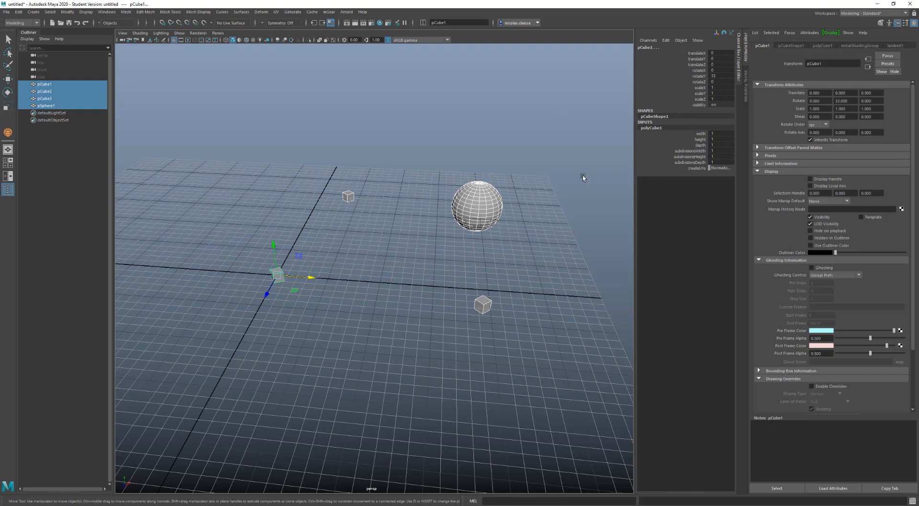
Step: Clear the selection and create a directional light at the origin
{"action": "left_click", "coordinate": [401, 278]}
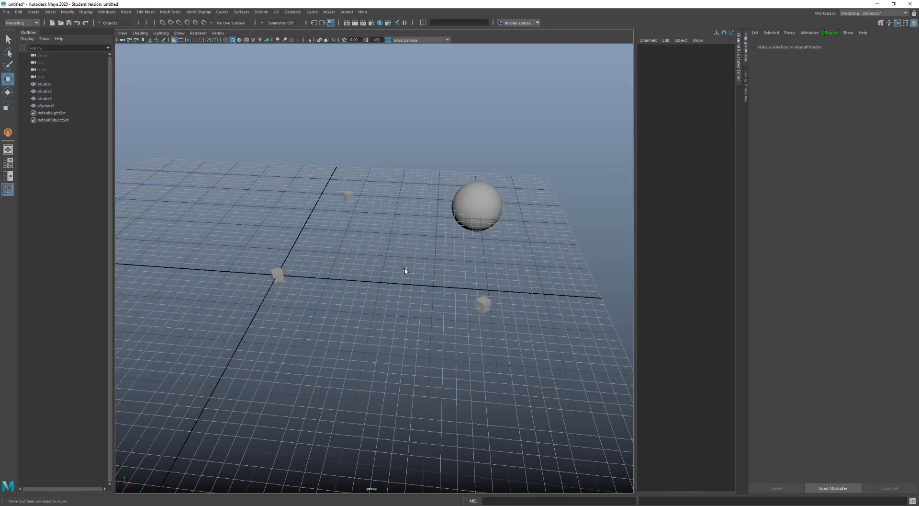
{"action": "right_click", "coordinate": [405, 270], "text": "shift"}
{"action": "left_click", "coordinate": [36, 13]}
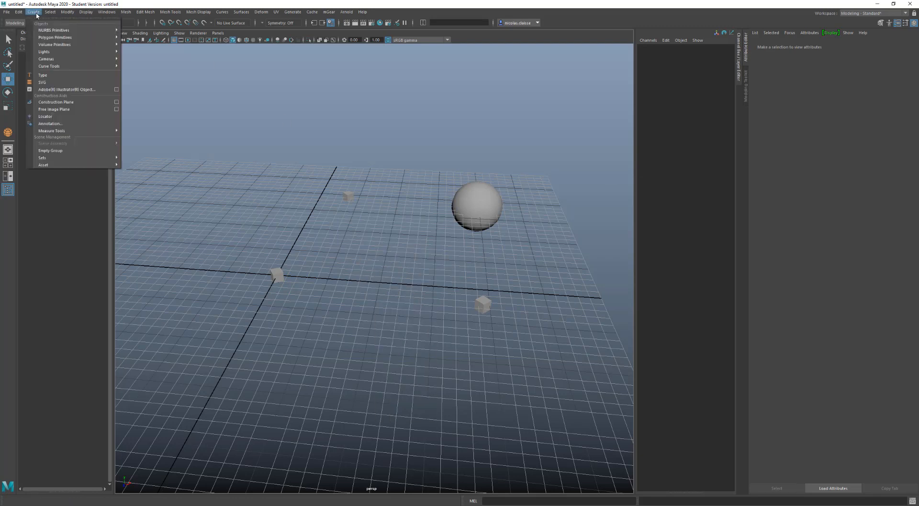
{"action": "mouse_move", "coordinate": [69, 55]}
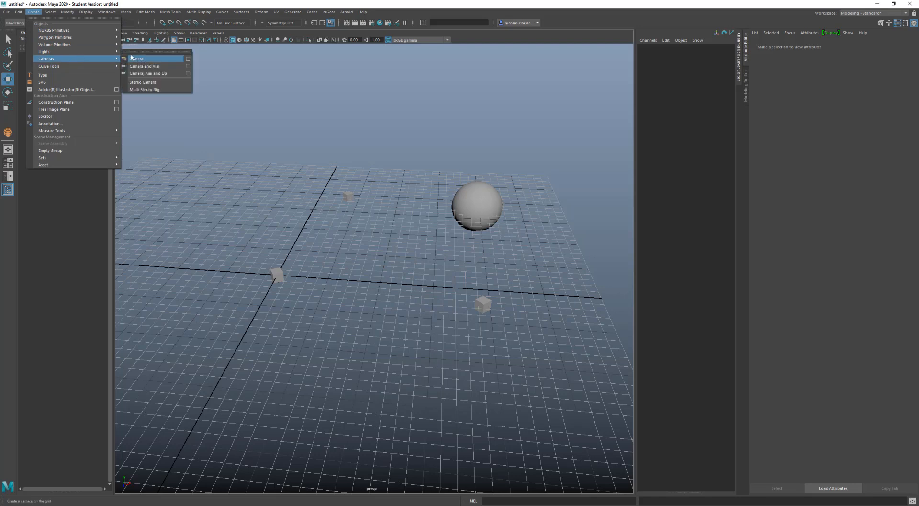
{"action": "left_click", "coordinate": [131, 59]}
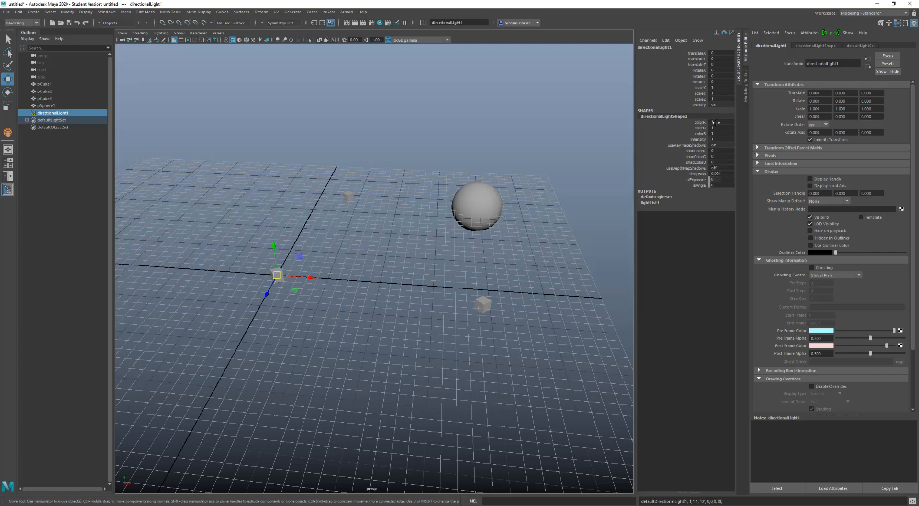
Step: Select the directional light's red, green and blue colour channels and show its shape attributes
{"action": "left_click_drag", "start_coordinate": [716, 122], "coordinate": [717, 133]}
{"action": "left_click", "coordinate": [808, 46]}
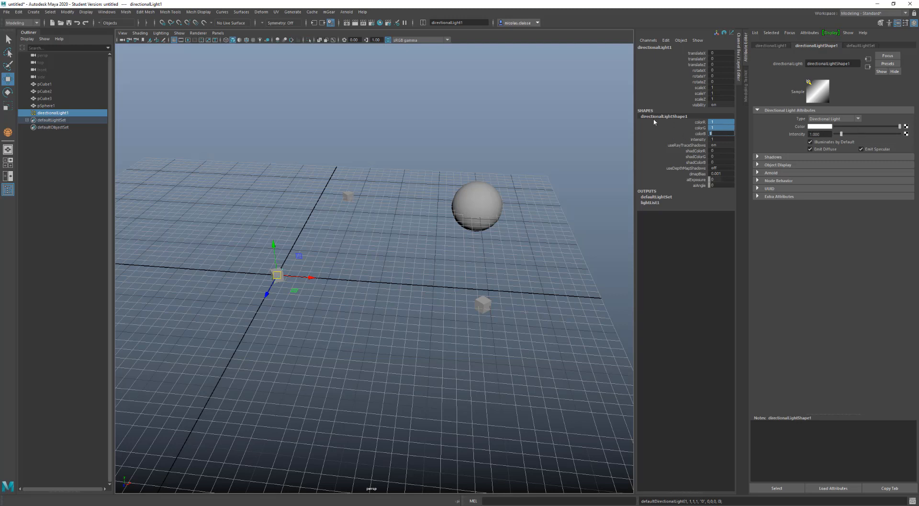
Step: Draw a polygon plane about 9.4 units wide on the grid between the cubes
{"action": "left_click", "coordinate": [375, 267]}
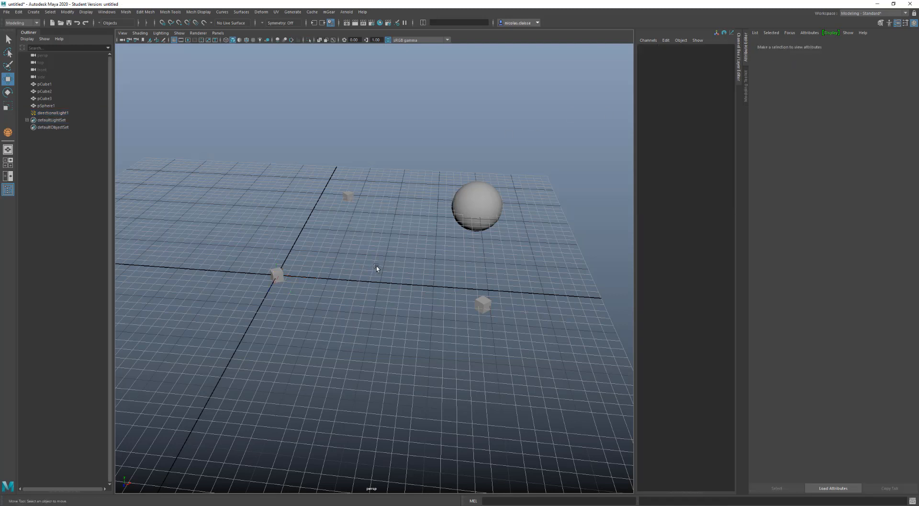
{"action": "right_click", "coordinate": [377, 267], "text": "shift"}
{"action": "right_click_drag", "start_coordinate": [376, 265], "coordinate": [346, 255], "text": "shift"}
{"action": "left_click_drag", "start_coordinate": [322, 226], "coordinate": [369, 271]}
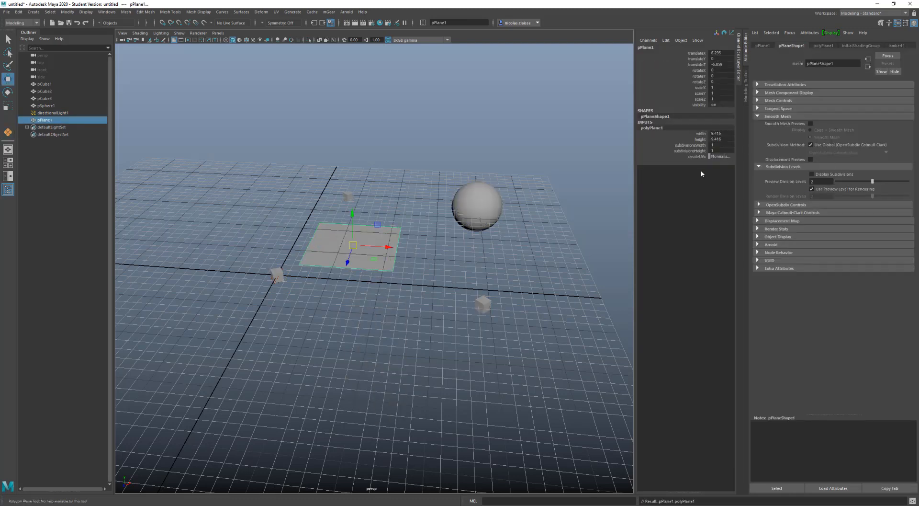
Step: Examine the Create UVs options of the plane in both the Channel Box and the Attribute Editor
{"action": "left_click", "coordinate": [719, 156]}
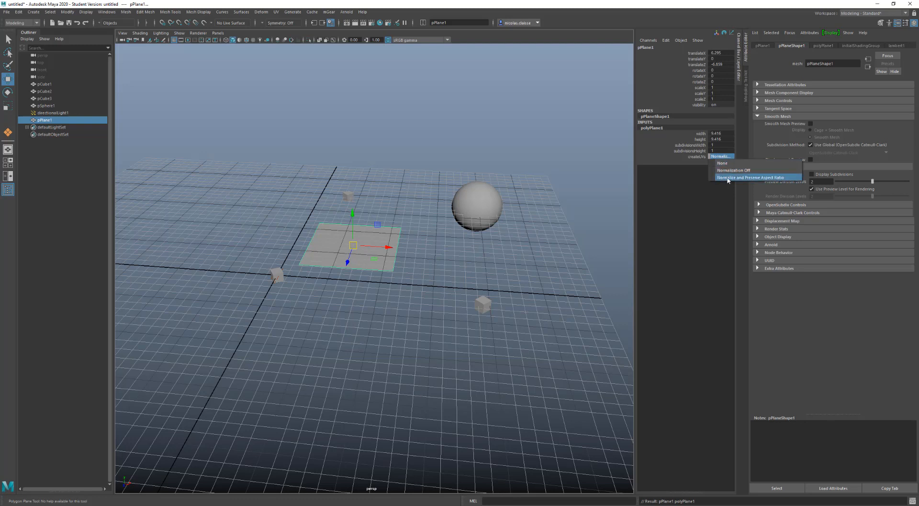
{"action": "left_click", "coordinate": [708, 163]}
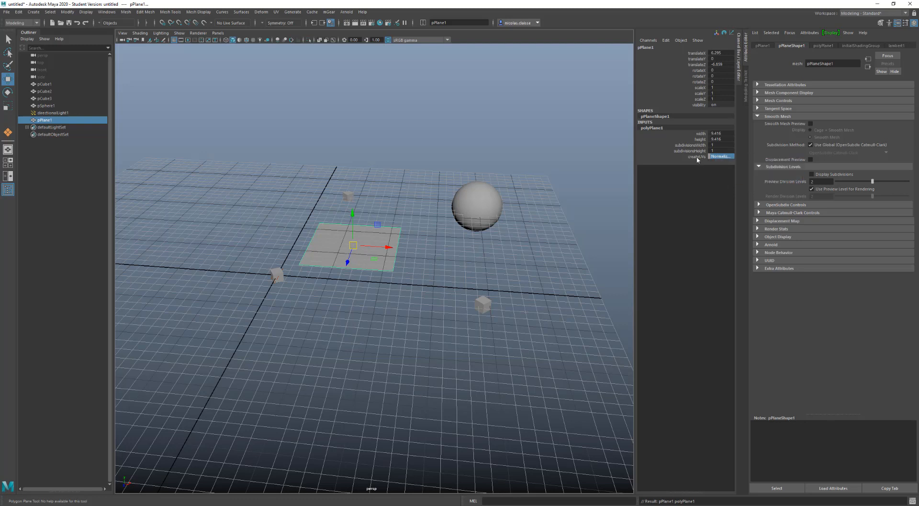
{"action": "left_click", "coordinate": [824, 46]}
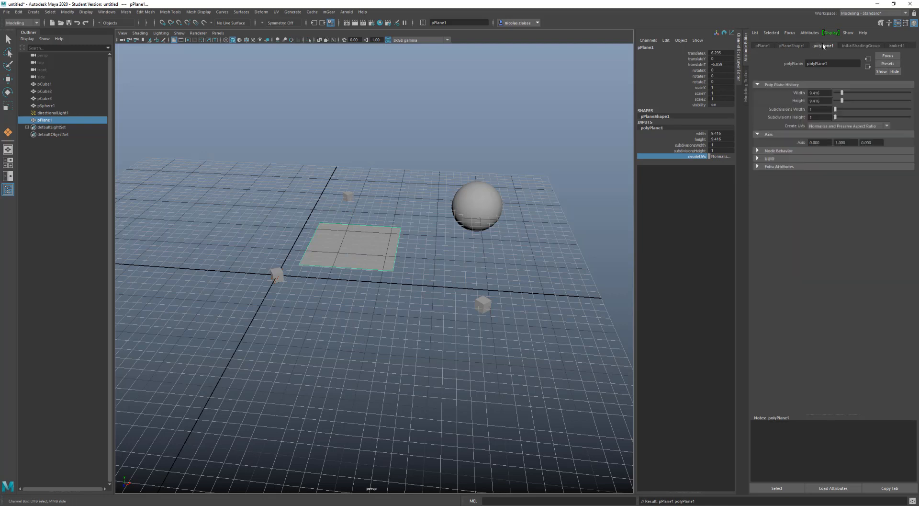
{"action": "left_click", "coordinate": [828, 126]}
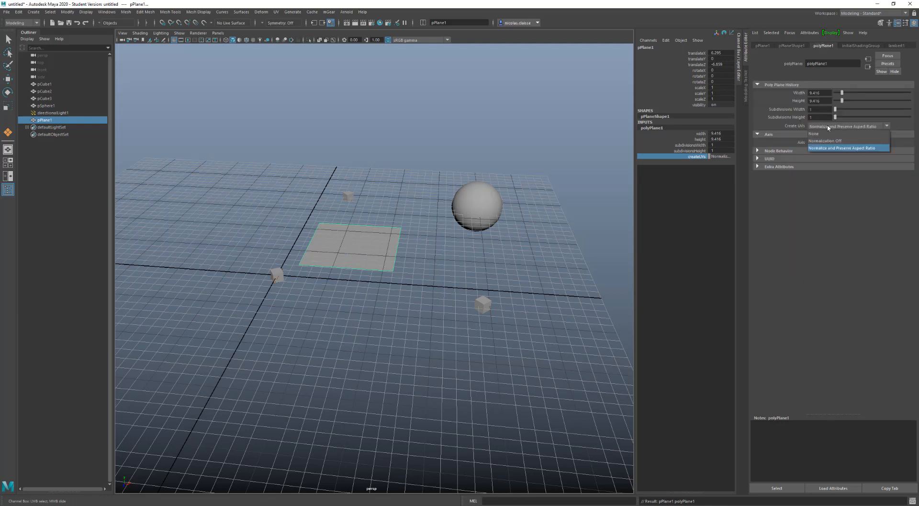
{"action": "left_click", "coordinate": [829, 128]}
{"action": "left_click", "coordinate": [724, 157]}
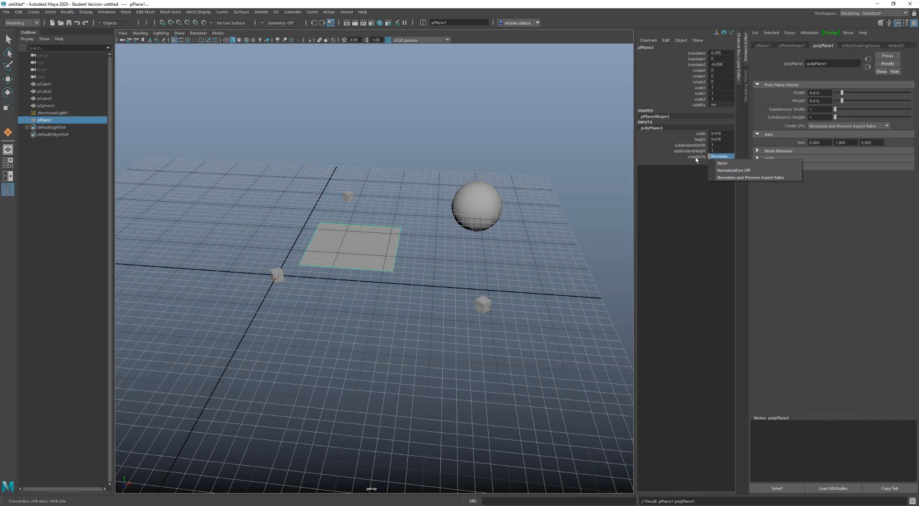
{"action": "left_click", "coordinate": [722, 157]}
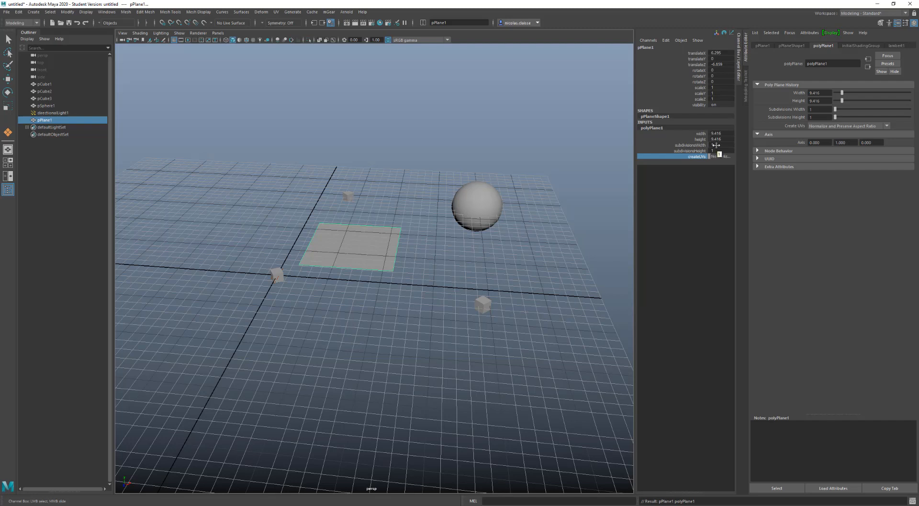
Step: Collapse the plane's construction inputs and delete the plane
{"action": "left_click", "coordinate": [716, 145]}
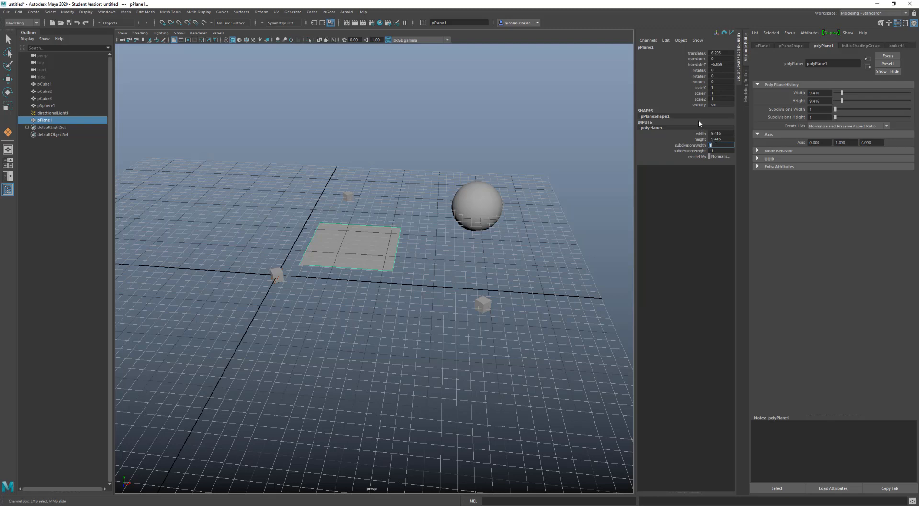
{"action": "left_click", "coordinate": [728, 134]}
{"action": "key", "text": "w"}
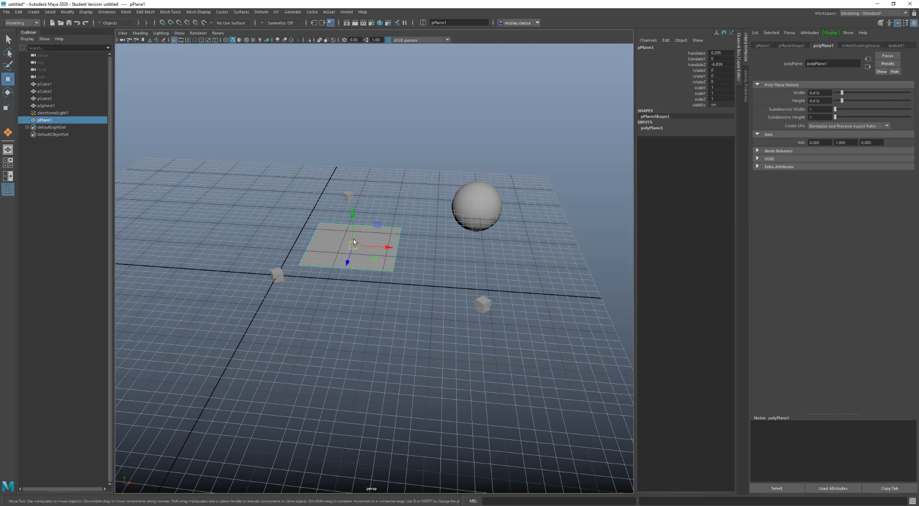
{"action": "key", "text": "Delete"}
Step: Select the three cubes, the directional light and the sphere, and raise them about 3.5 units along Y
{"action": "left_click_drag", "start_coordinate": [267, 165], "coordinate": [357, 320]}
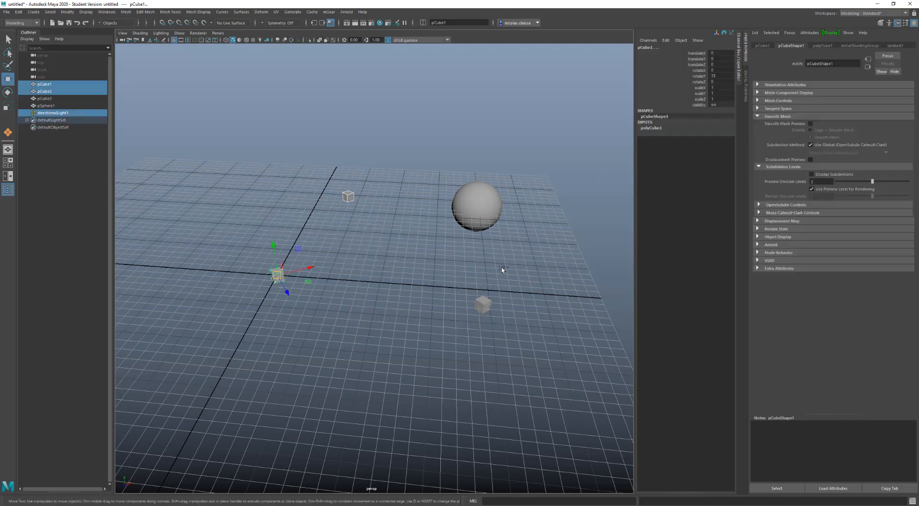
{"action": "left_click", "coordinate": [482, 305], "text": "shift"}
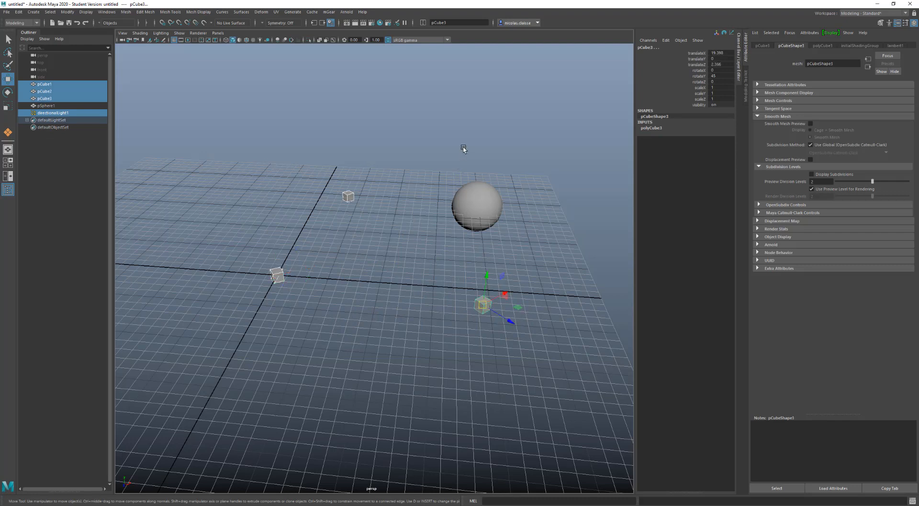
{"action": "left_click", "coordinate": [458, 187], "text": "shift"}
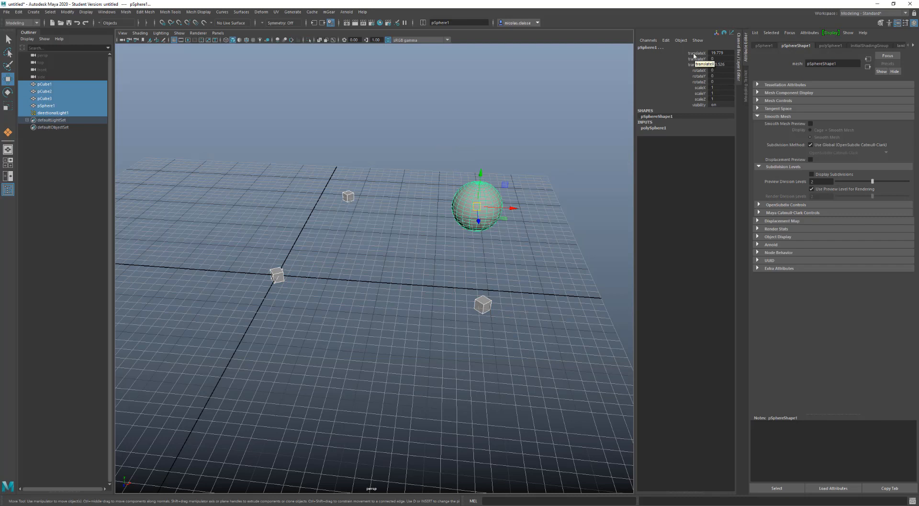
{"action": "left_click", "coordinate": [697, 58]}
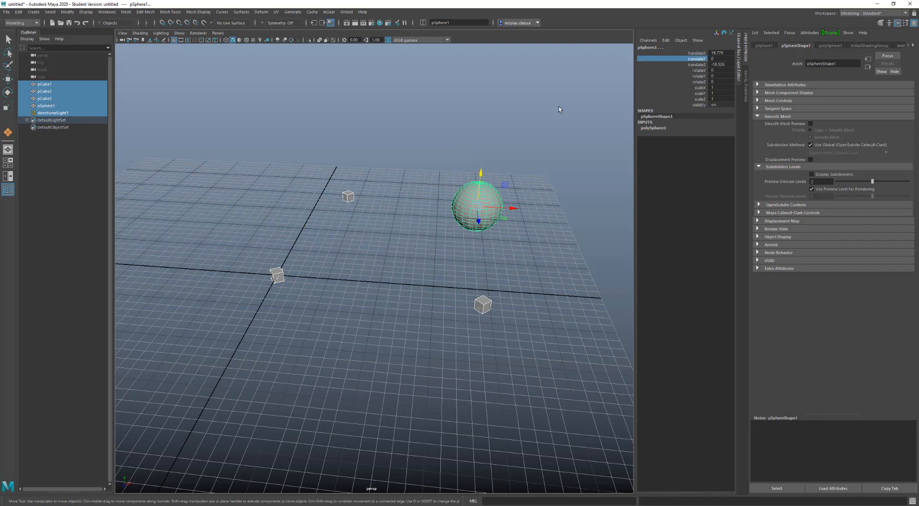
{"action": "middle_click_drag", "start_coordinate": [539, 130], "coordinate": [550, 101]}
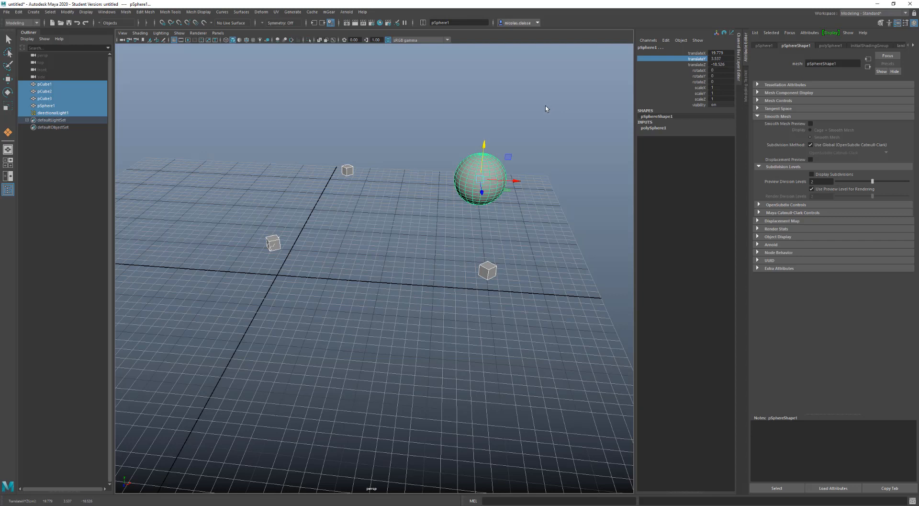
Step: Rotate the three cubes and the sphere around Y, bringing the sphere's Y rotation to about -150
{"action": "left_click", "coordinate": [689, 76]}
{"action": "middle_click_drag", "start_coordinate": [418, 120], "coordinate": [533, 121]}
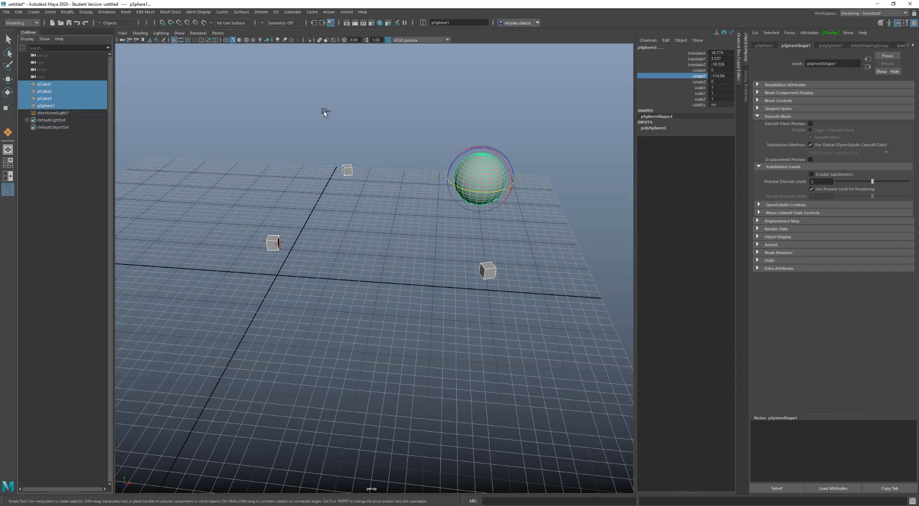
{"action": "middle_click_drag", "start_coordinate": [342, 113], "coordinate": [386, 120]}
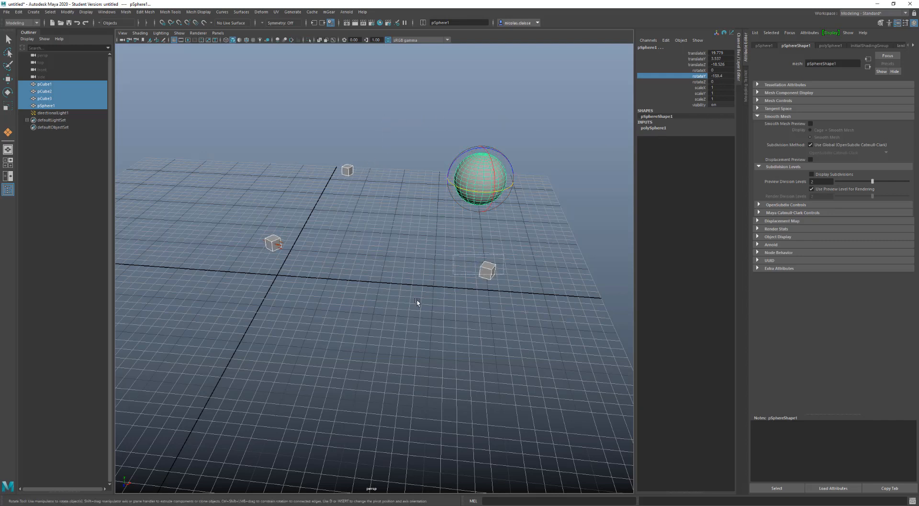
Step: Select pCube3 alone with the Move tool and expand its polyCube construction inputs
{"action": "left_click", "coordinate": [486, 270]}
{"action": "left_click", "coordinate": [660, 128]}
{"action": "key", "text": "w"}
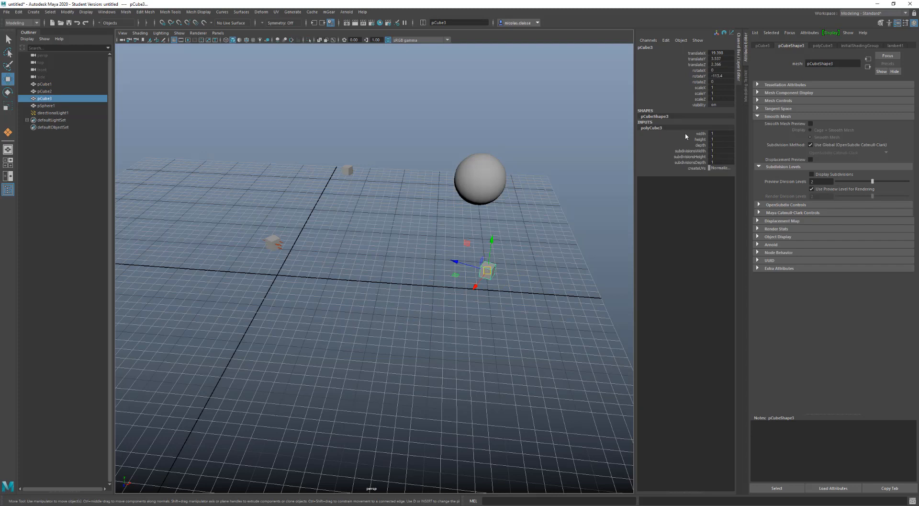
Step: Raise pCube3's width and height together to 5.5, and all three dimensions together until width and height reach 8.3 and depth 3.8
{"action": "mouse_move", "coordinate": [686, 134]}
{"action": "left_mouse_down"}
{"action": "mouse_move", "coordinate": [686, 151]}
{"action": "mouse_move", "coordinate": [686, 138]}
{"action": "left_mouse_up"}
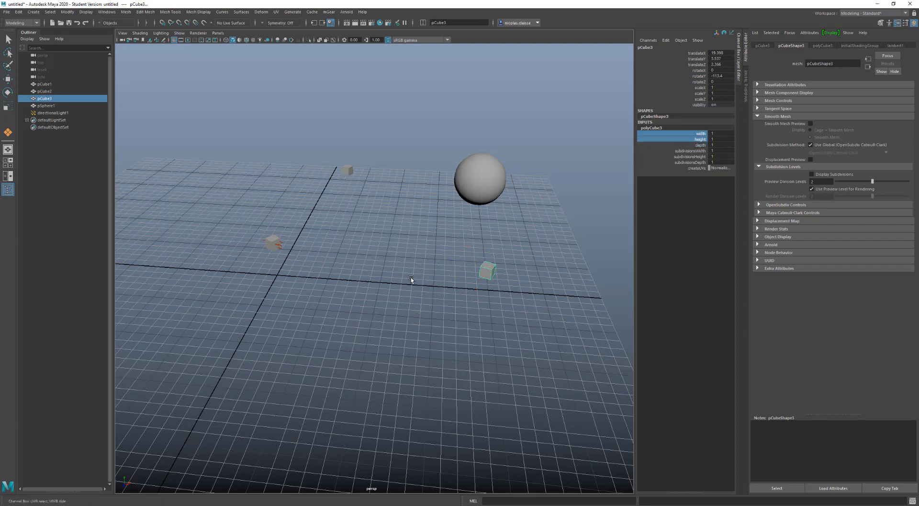
{"action": "middle_click_drag", "start_coordinate": [411, 278], "coordinate": [427, 275]}
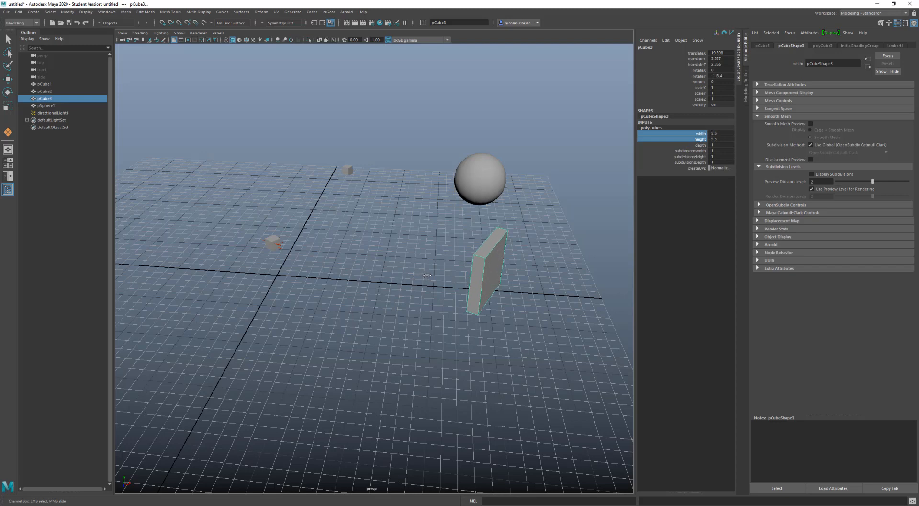
{"action": "scroll", "coordinate": [427, 276], "scroll_direction": "down", "scroll_amount": 2}
{"action": "left_click_drag", "start_coordinate": [700, 146], "coordinate": [698, 134]}
{"action": "middle_click_drag", "start_coordinate": [517, 242], "coordinate": [528, 241]}
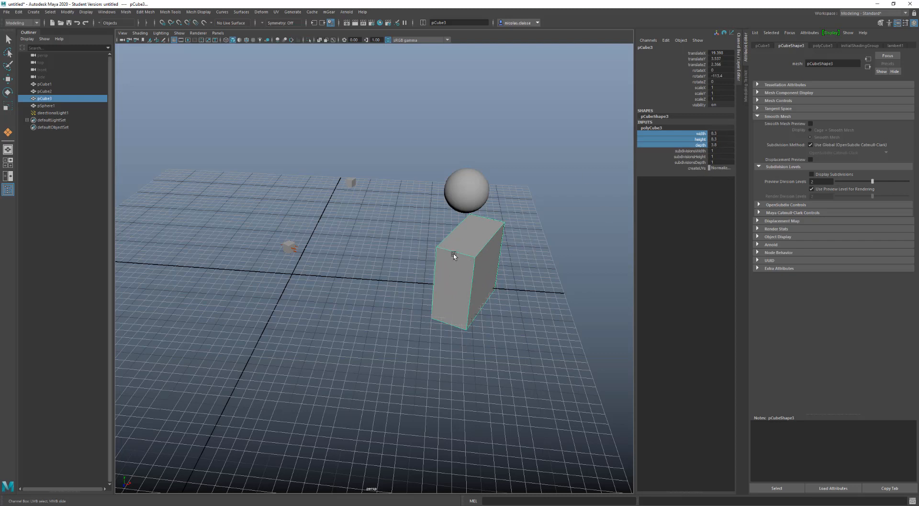
Step: Set pCube3's width and height to 1 and depth to 3, and offset all three together to 4.2, 4.2 and 6.2
{"action": "left_click_drag", "start_coordinate": [718, 134], "coordinate": [719, 139]}
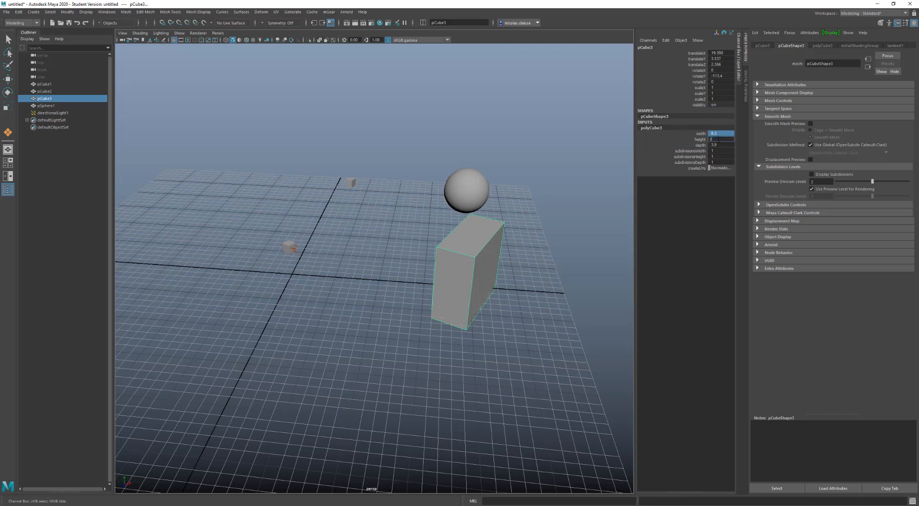
{"action": "type", "text": "1"}
{"action": "key", "text": "Return"}
{"action": "left_click", "coordinate": [718, 144]}
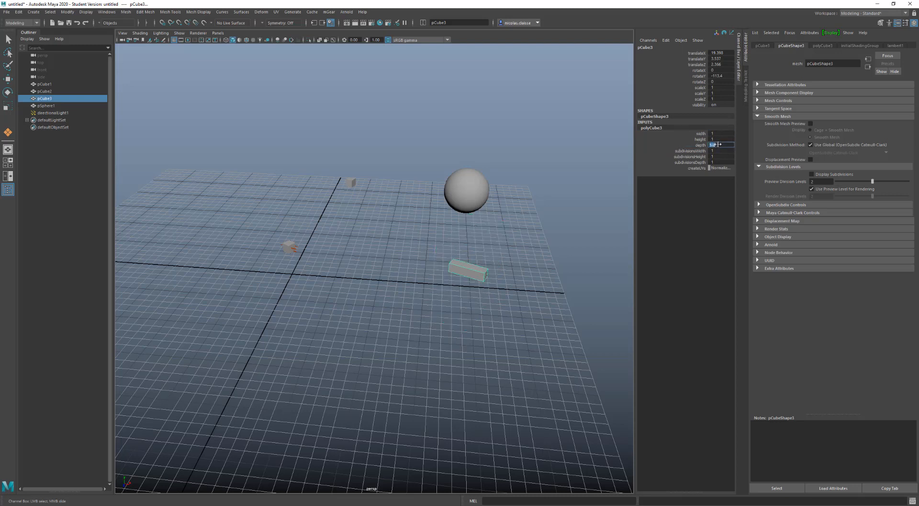
{"action": "type", "text": "3"}
{"action": "key", "text": "Return"}
{"action": "left_click_drag", "start_coordinate": [698, 133], "coordinate": [698, 144]}
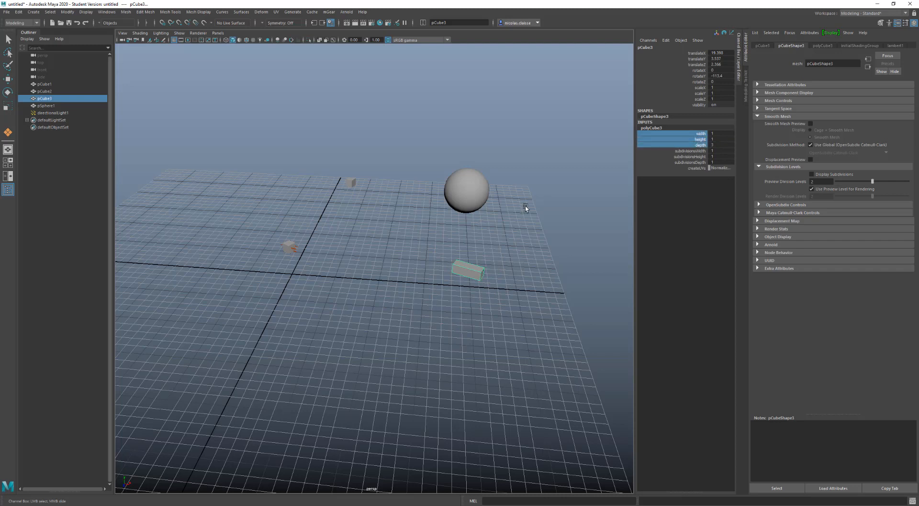
{"action": "middle_click_drag", "start_coordinate": [541, 231], "coordinate": [553, 227]}
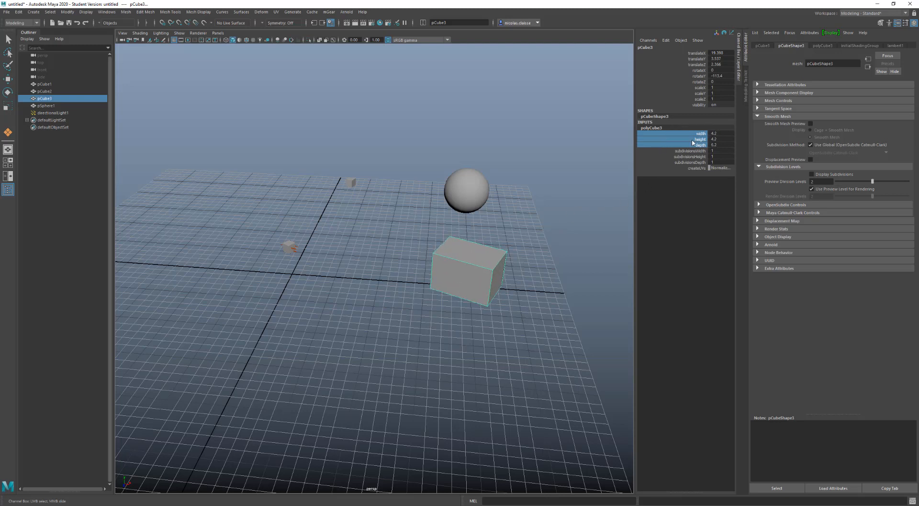
Step: Try adjusting pCube3's three subdivision channels together, and scale the cube uniformly to 2 on X, Y and Z
{"action": "left_click_drag", "start_coordinate": [698, 151], "coordinate": [698, 163]}
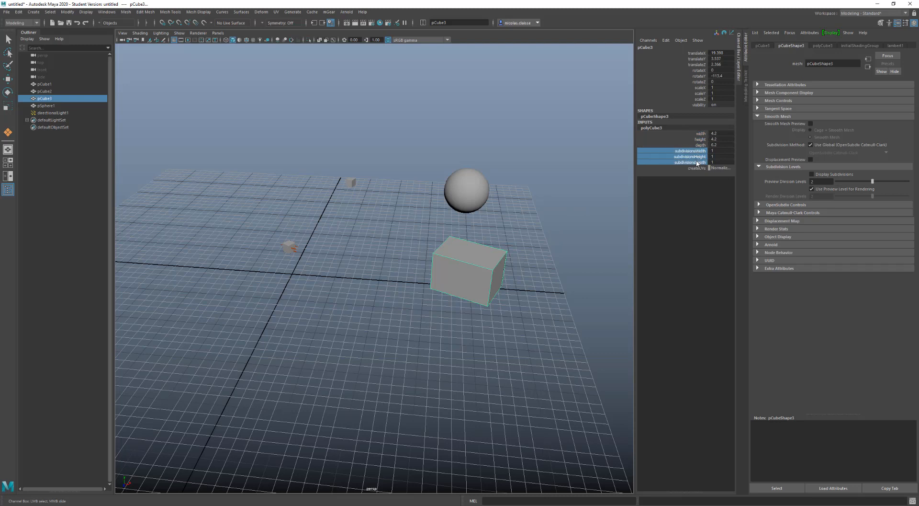
{"action": "mouse_move", "coordinate": [556, 184]}
{"action": "middle_mouse_down"}
{"action": "mouse_move", "coordinate": [565, 180]}
{"action": "mouse_move", "coordinate": [555, 179]}
{"action": "middle_mouse_up"}
{"action": "left_click_drag", "start_coordinate": [698, 87], "coordinate": [698, 99]}
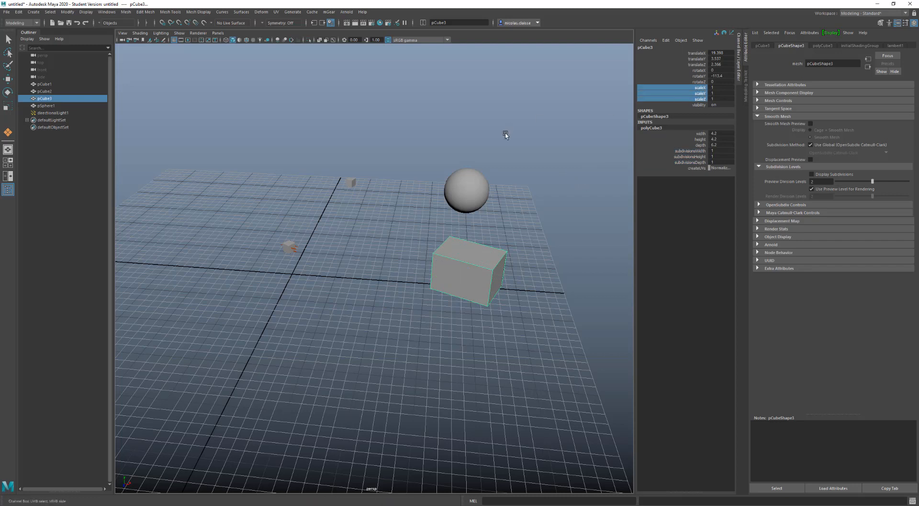
{"action": "middle_click_drag", "start_coordinate": [506, 135], "coordinate": [510, 132]}
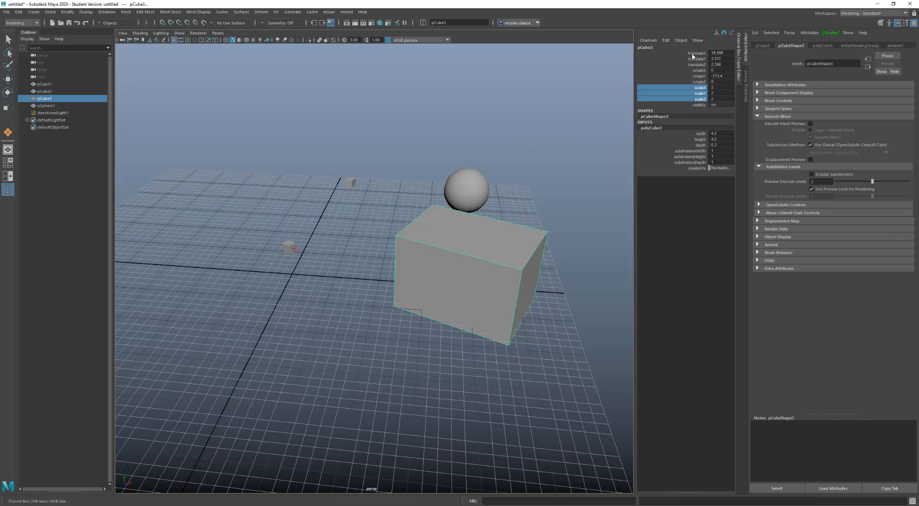
Step: Nudge pCube3's width and depth together, and reset its width, height and depth to 1
{"action": "left_click", "coordinate": [701, 134]}
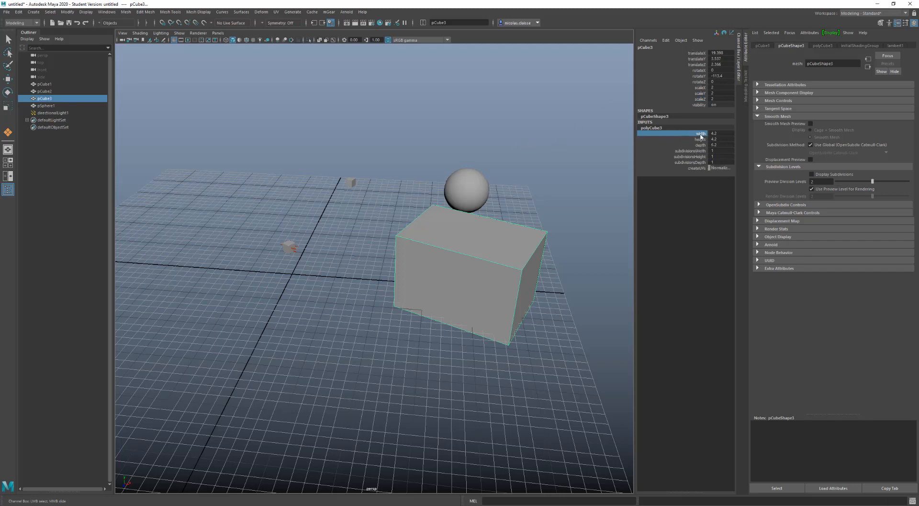
{"action": "left_click", "coordinate": [699, 145], "text": "ctrl"}
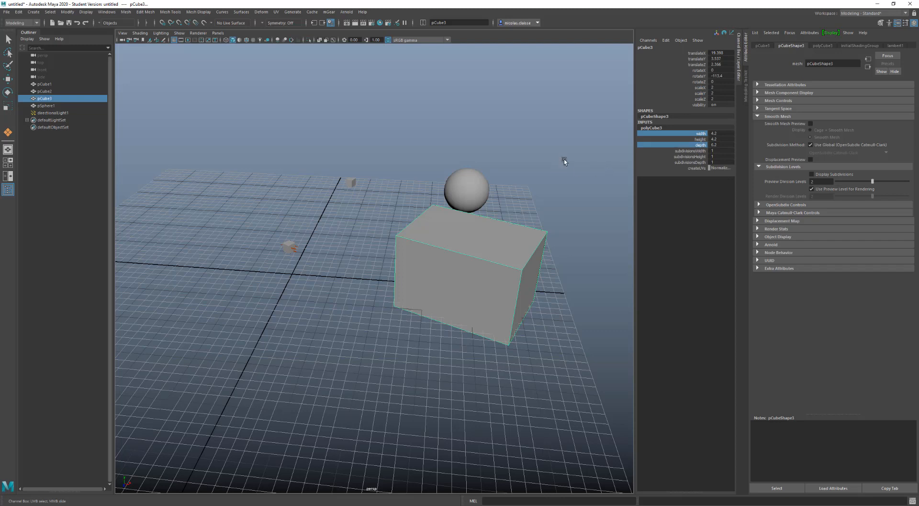
{"action": "mouse_move", "coordinate": [566, 161]}
{"action": "middle_mouse_down"}
{"action": "mouse_move", "coordinate": [552, 161]}
{"action": "mouse_move", "coordinate": [567, 159]}
{"action": "middle_mouse_up"}
{"action": "left_click_drag", "start_coordinate": [726, 133], "coordinate": [724, 144]}
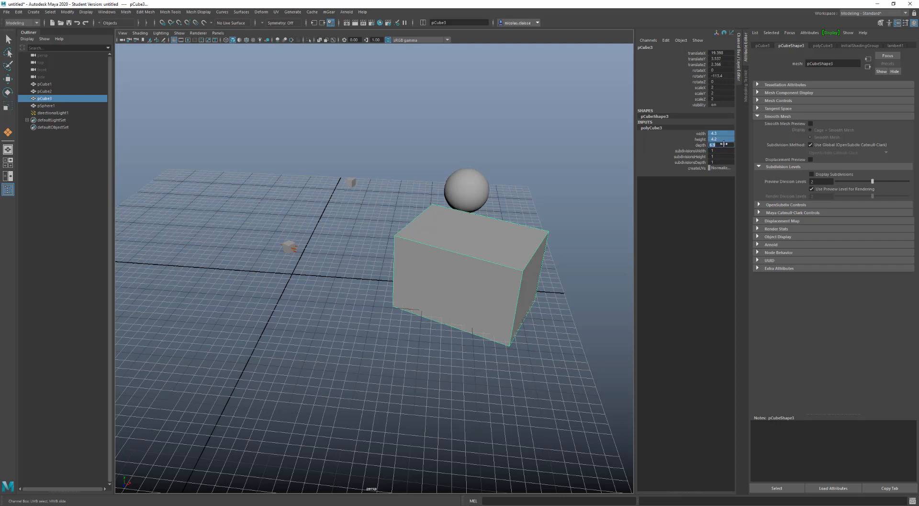
{"action": "type", "text": "1"}
{"action": "key", "text": "Return"}
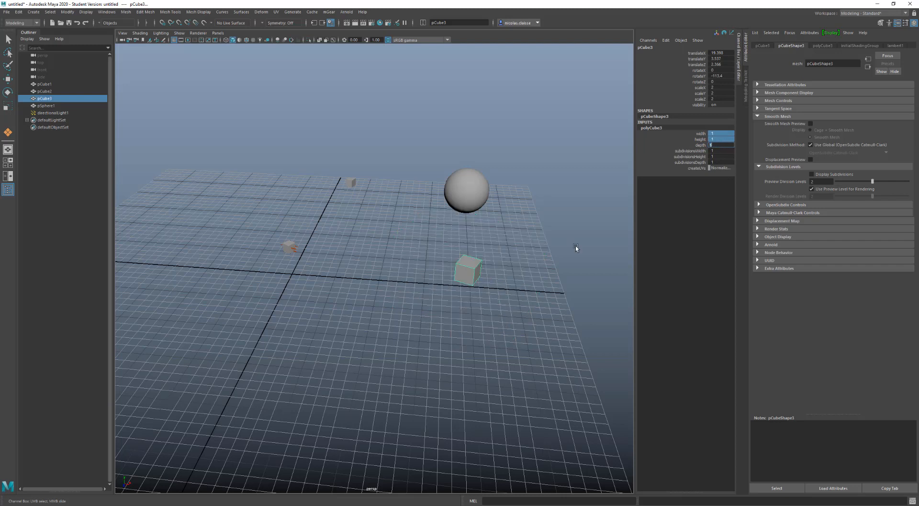
Step: Increase only pCube3's width and depth together to 6.5, making a flat square slab
{"action": "left_click", "coordinate": [699, 134]}
{"action": "left_click", "coordinate": [701, 145], "text": "ctrl"}
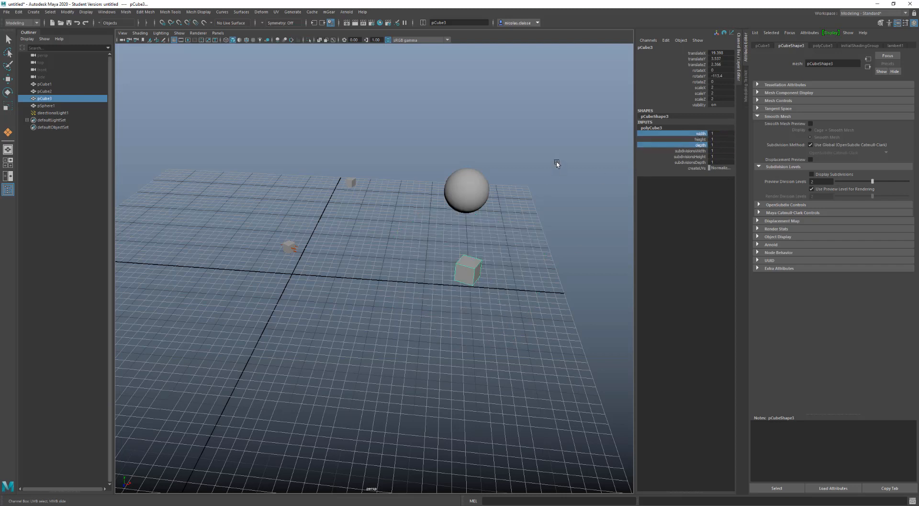
{"action": "middle_click_drag", "start_coordinate": [545, 157], "coordinate": [565, 154]}
{"action": "left_click_drag", "start_coordinate": [555, 191], "coordinate": [532, 183], "text": "alt"}
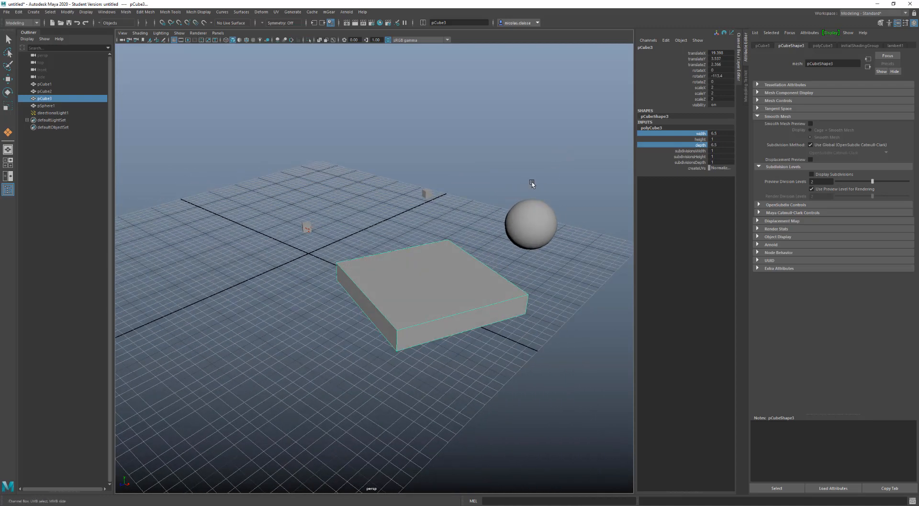
{"action": "left_click", "coordinate": [680, 134]}
{"action": "left_click", "coordinate": [683, 147], "text": "ctrl"}
Step: Select the directional light alone and raise it along Y to about 13.5 with the Move tool
{"action": "left_click_drag", "start_coordinate": [438, 183], "coordinate": [282, 237]}
{"action": "key", "text": "w"}
{"action": "left_click", "coordinate": [53, 113]}
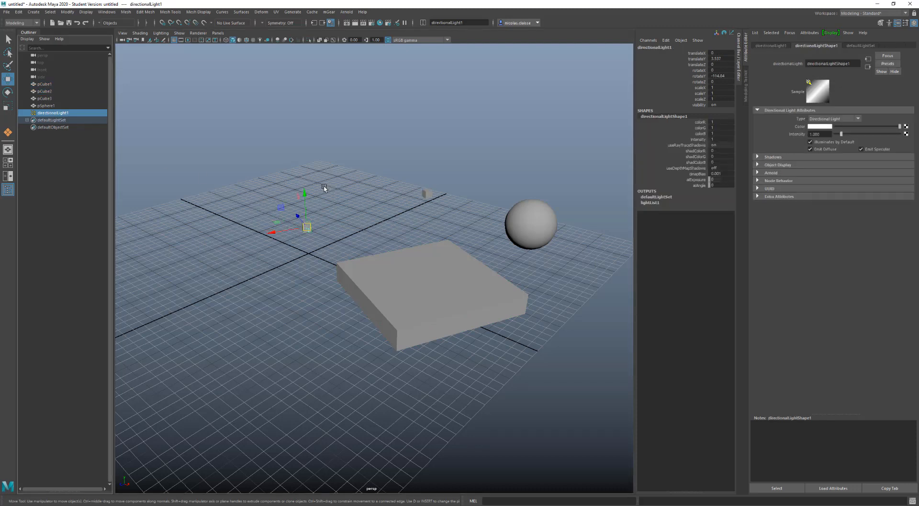
{"action": "left_click_drag", "start_coordinate": [304, 196], "coordinate": [305, 116]}
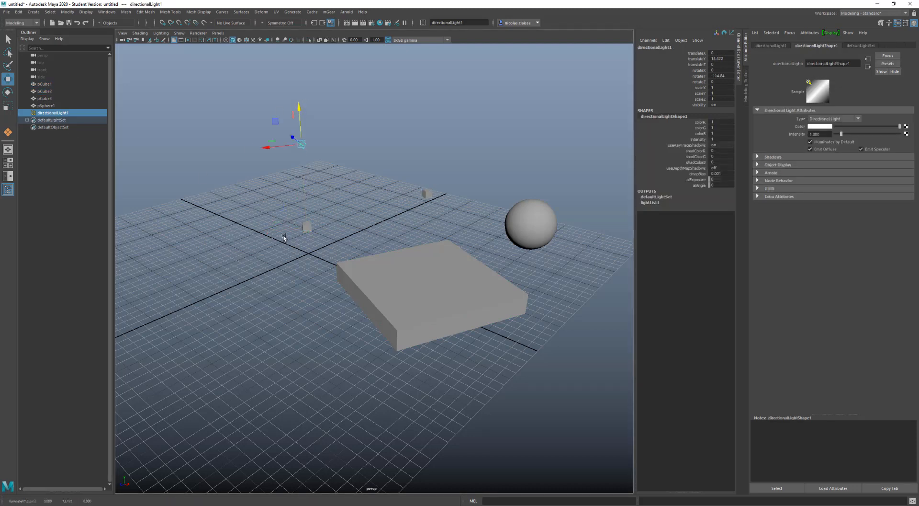
Step: Select pCube1 and pCube2, expand the polyCube2 construction inputs, and try adjusting subdivisions width and depth together
{"action": "mouse_move", "coordinate": [283, 240]}
{"action": "left_mouse_down"}
{"action": "mouse_move", "coordinate": [372, 187]}
{"action": "mouse_move", "coordinate": [449, 196]}
{"action": "left_mouse_up"}
{"action": "left_click", "coordinate": [661, 128]}
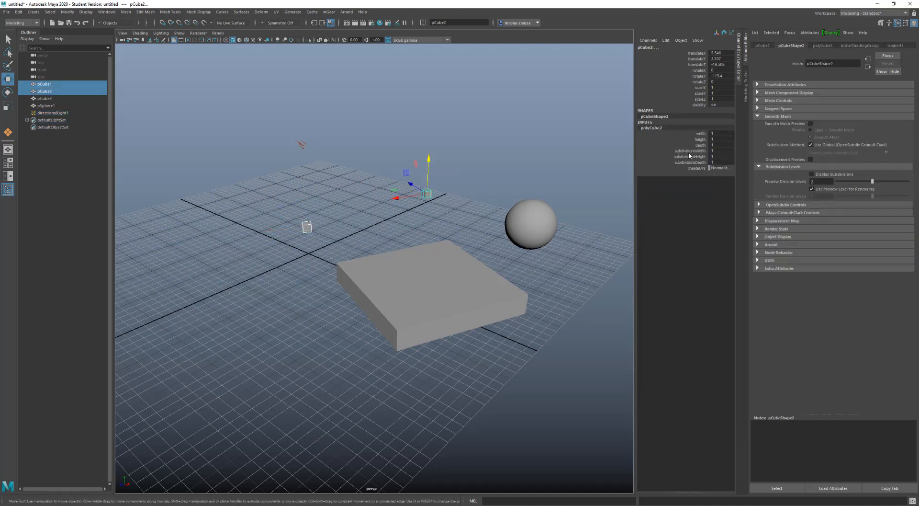
{"action": "left_click", "coordinate": [690, 151]}
{"action": "left_click", "coordinate": [691, 162], "text": "ctrl"}
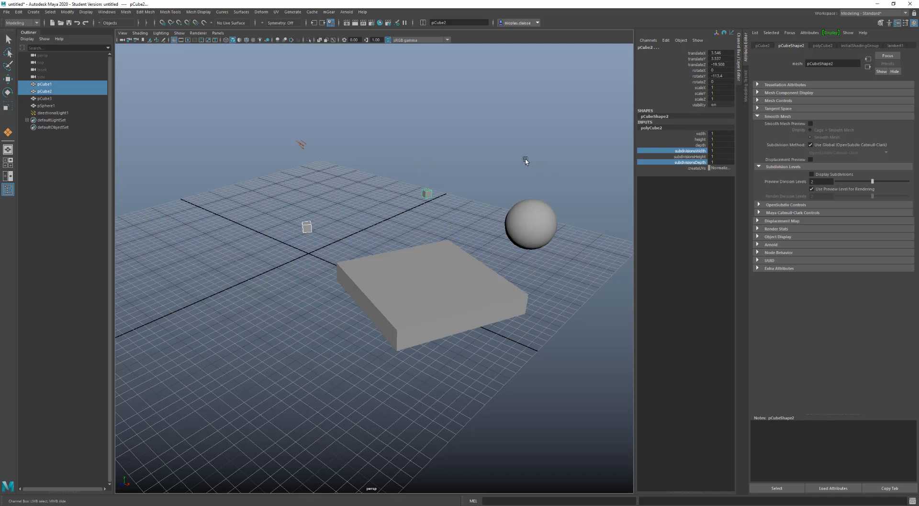
{"action": "middle_click_drag", "start_coordinate": [528, 158], "coordinate": [448, 159]}
Step: Increase width, depth, subdivisions width and subdivisions depth together on both cubes, to 6.8 for the dimensions and 7 for the subdivisions
{"action": "left_click", "coordinate": [699, 134]}
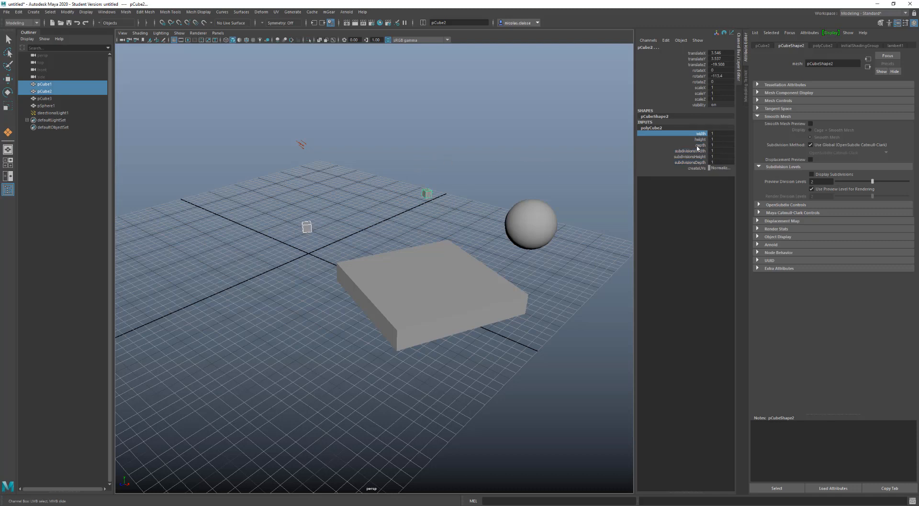
{"action": "left_click", "coordinate": [699, 145], "text": "ctrl"}
{"action": "left_click", "coordinate": [696, 150], "text": "ctrl"}
{"action": "left_click", "coordinate": [695, 163], "text": "ctrl"}
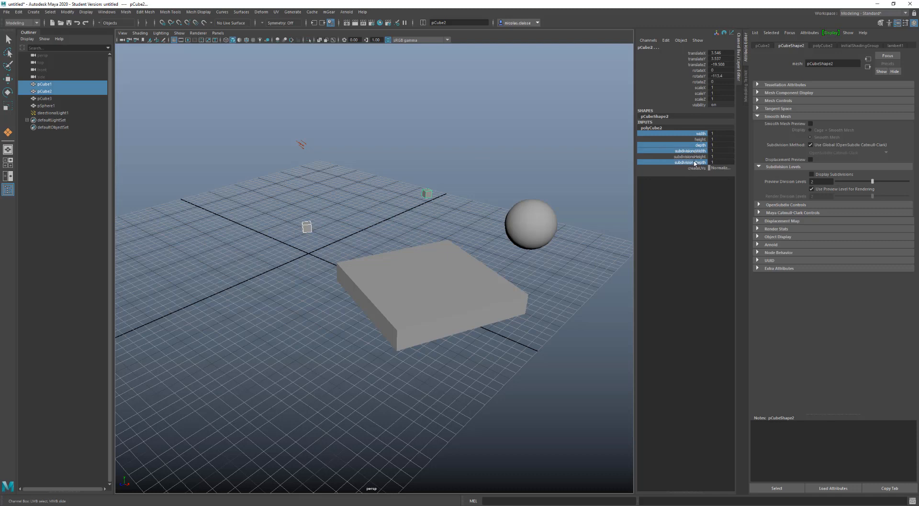
{"action": "middle_click_drag", "start_coordinate": [472, 168], "coordinate": [472, 165]}
{"action": "middle_click_drag", "start_coordinate": [474, 164], "coordinate": [487, 166]}
{"action": "left_click_drag", "start_coordinate": [364, 174], "coordinate": [385, 182], "text": "alt"}
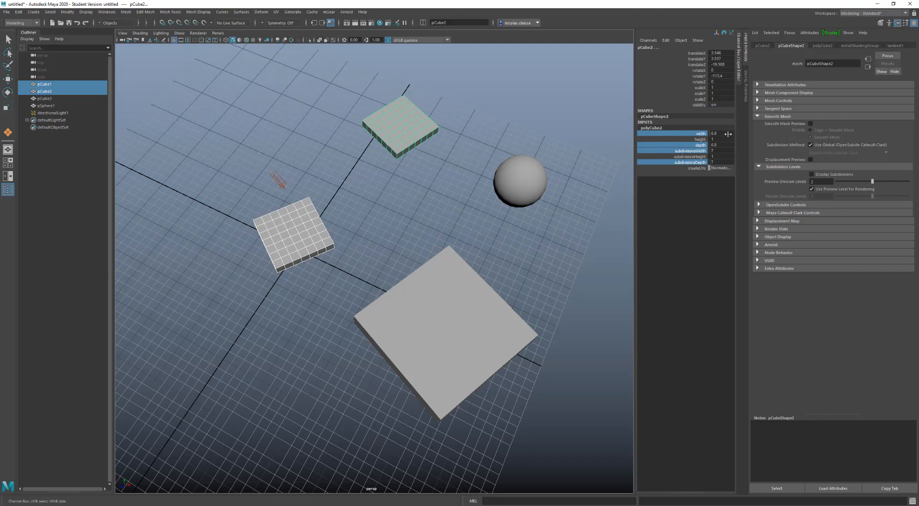
Step: Set the width, height and depth of both selected cubes to 1
{"action": "mouse_move", "coordinate": [729, 134]}
{"action": "middle_mouse_down"}
{"action": "mouse_move", "coordinate": [690, 134]}
{"action": "mouse_move", "coordinate": [729, 134]}
{"action": "middle_mouse_up"}
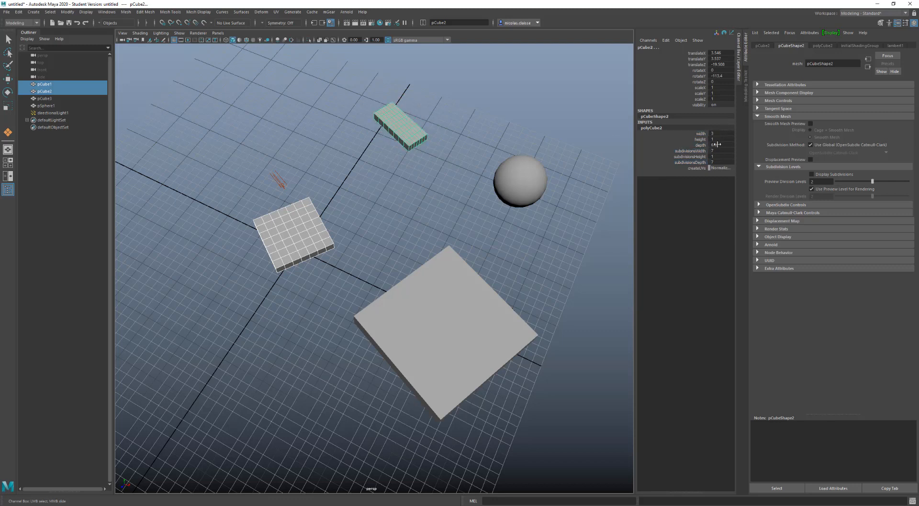
{"action": "left_click_drag", "start_coordinate": [717, 144], "coordinate": [717, 131]}
{"action": "type", "text": "1"}
{"action": "key", "text": "Return"}
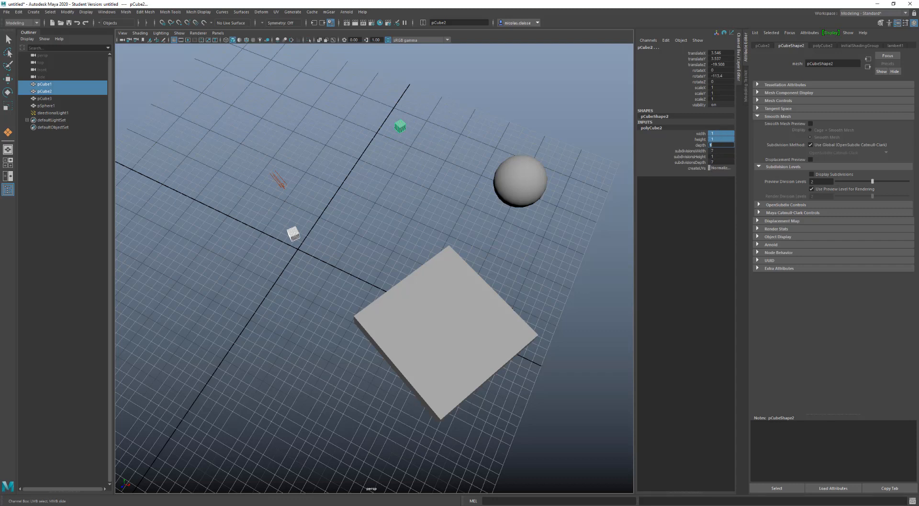
Step: Try stretching the width of pCube2 to 9 and return it to 1
{"action": "middle_click_drag", "start_coordinate": [714, 133], "coordinate": [761, 134]}
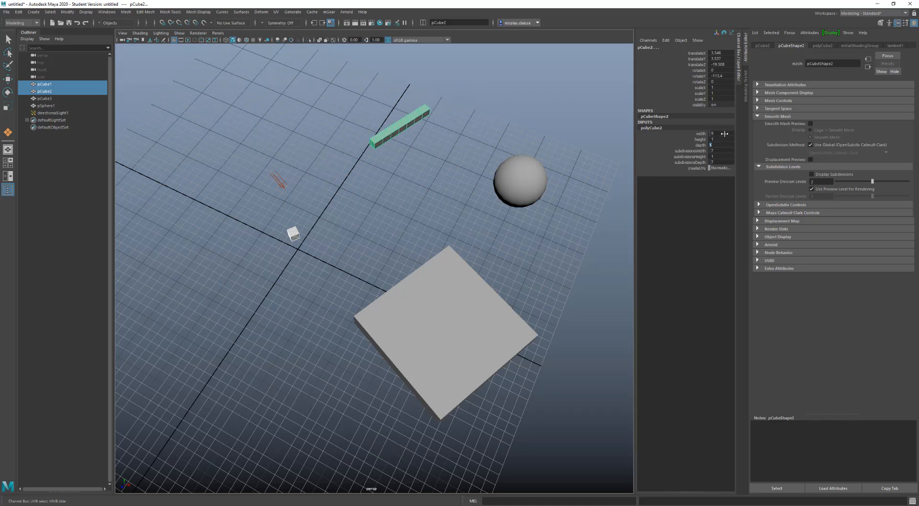
{"action": "left_click", "coordinate": [723, 133]}
{"action": "type", "text": "1"}
{"action": "key", "text": "Return"}
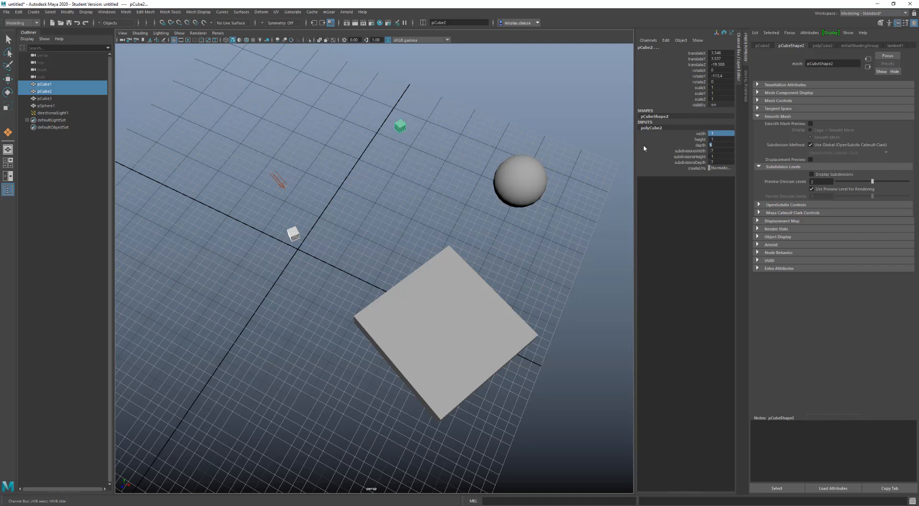
Step: Set the width, height and depth subdivisions of both selected cubes to 1 and enlarge their width and depth to 5.4
{"action": "left_click_drag", "start_coordinate": [718, 163], "coordinate": [719, 151]}
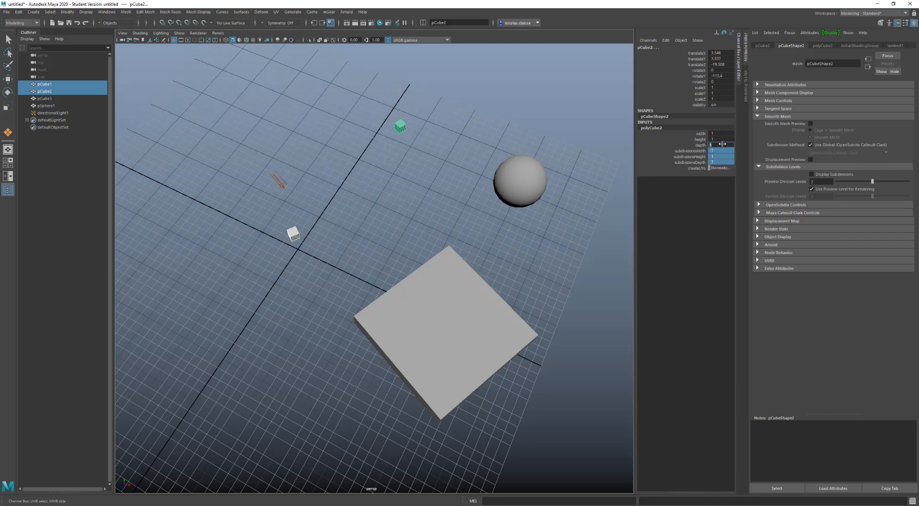
{"action": "key", "text": "Return"}
{"action": "left_click", "coordinate": [698, 134]}
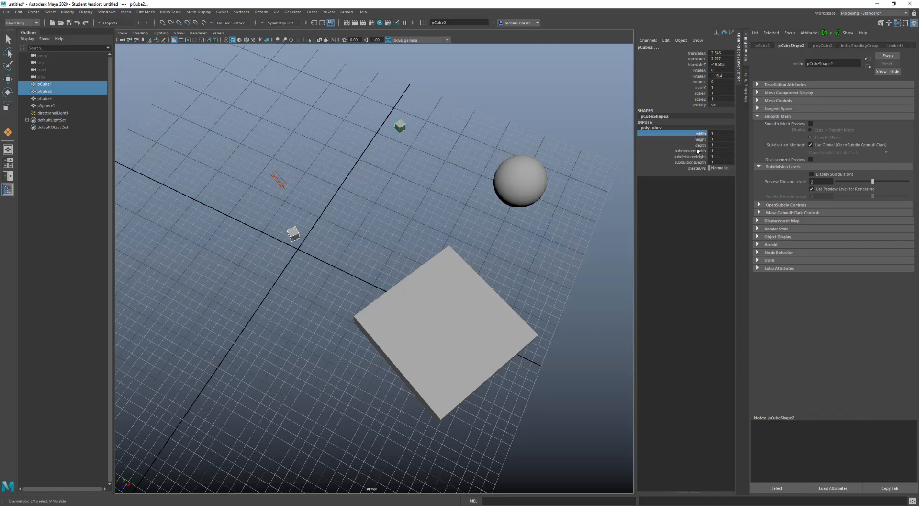
{"action": "left_click", "coordinate": [698, 145], "text": "ctrl"}
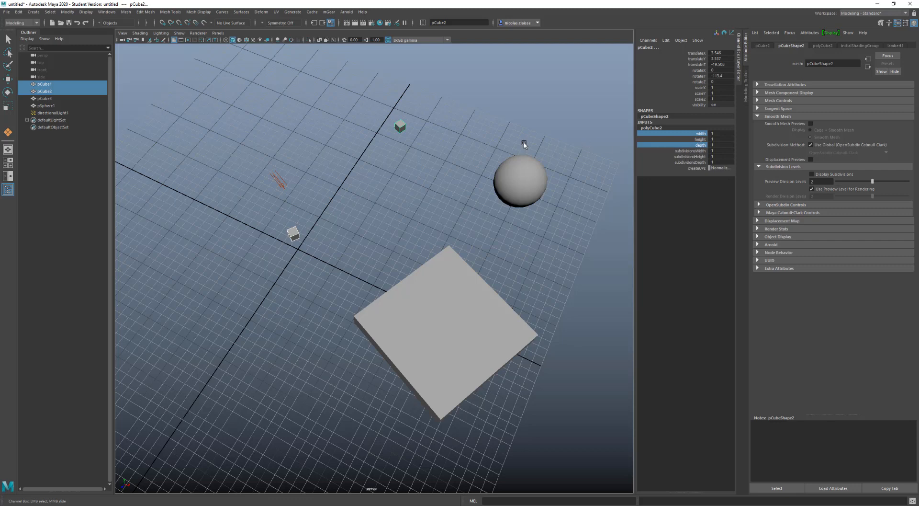
{"action": "middle_click_drag", "start_coordinate": [522, 140], "coordinate": [544, 142]}
{"action": "left_click_drag", "start_coordinate": [463, 184], "coordinate": [507, 162], "text": "alt"}
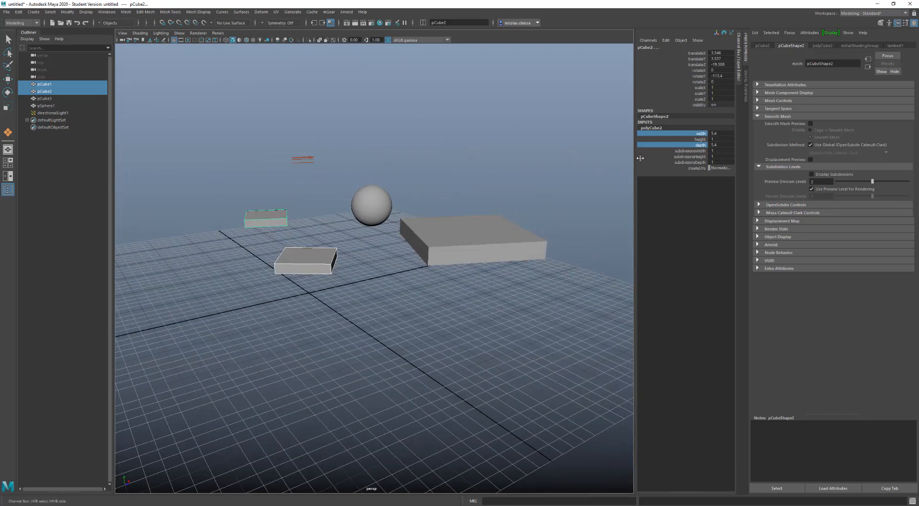
Step: Try a height of 0.01 on pCube2 and return it to 1
{"action": "left_click", "coordinate": [720, 139]}
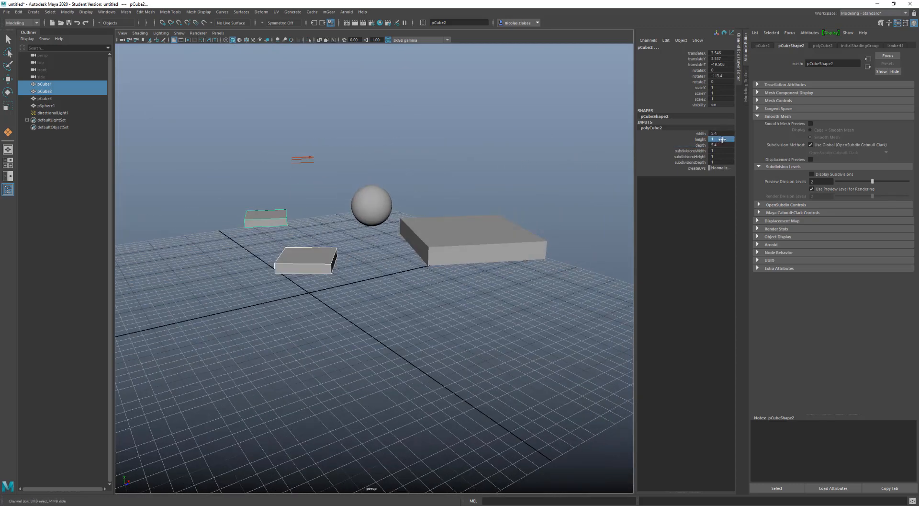
{"action": "type", "text": "0.01"}
{"action": "key", "text": "Return"}
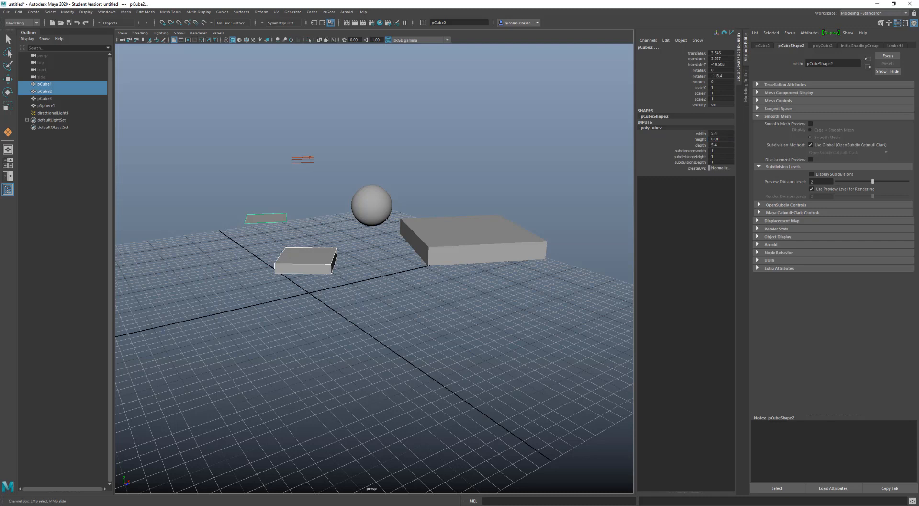
{"action": "left_click", "coordinate": [720, 140]}
{"action": "type", "text": "1"}
{"action": "key", "text": "Return"}
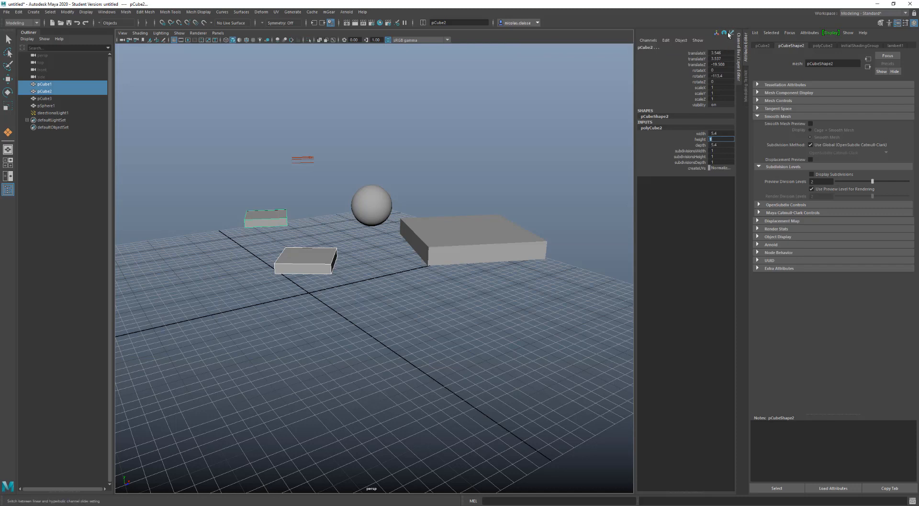
Step: Shift the two selected cubes slightly along Y and by about 0.2 along Z
{"action": "left_click", "coordinate": [700, 59]}
{"action": "middle_click_drag", "start_coordinate": [500, 109], "coordinate": [500, 83]}
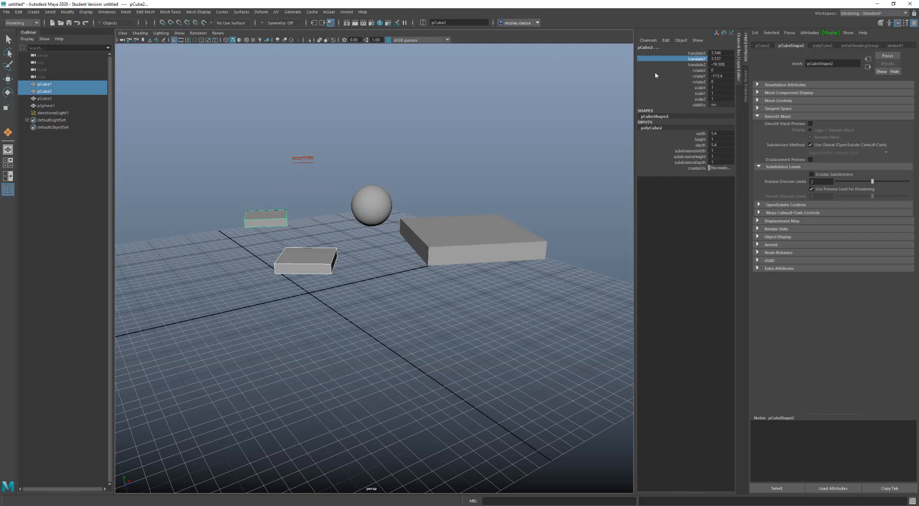
{"action": "middle_click_drag", "start_coordinate": [616, 79], "coordinate": [643, 66]}
{"action": "left_click", "coordinate": [643, 64]}
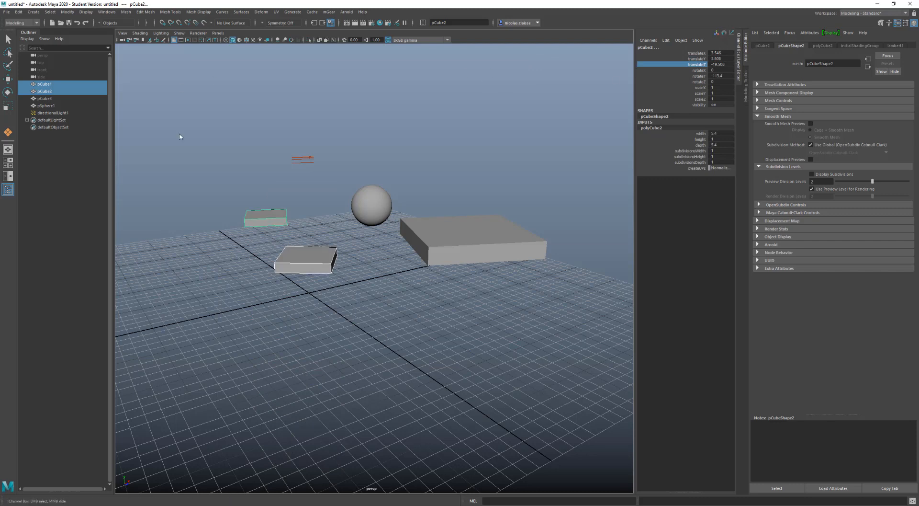
{"action": "middle_click_drag", "start_coordinate": [400, 117], "coordinate": [201, 144]}
Step: Raise the two selected cubes high above the grid to a Y translation of about 61.5
{"action": "left_click", "coordinate": [672, 58]}
{"action": "scroll", "coordinate": [304, 140], "scroll_direction": "down", "scroll_amount": 10}
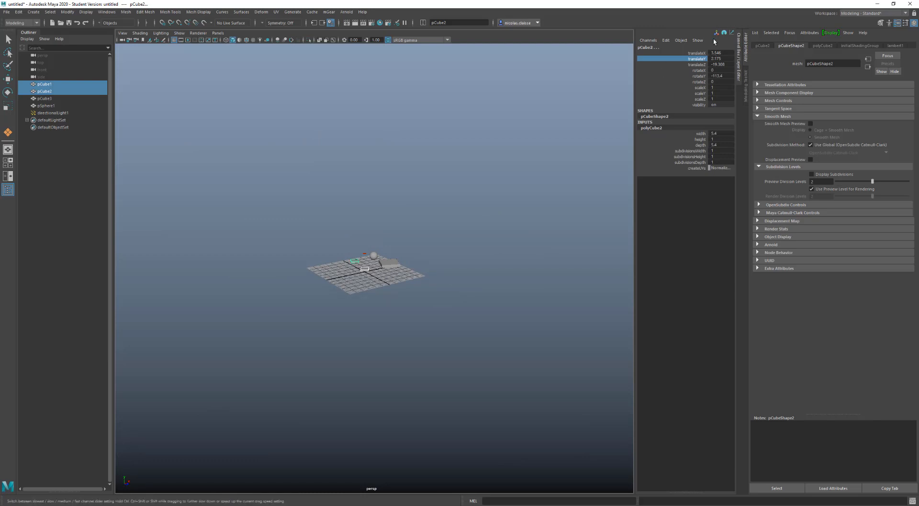
{"action": "middle_click_drag", "start_coordinate": [396, 180], "coordinate": [416, 140]}
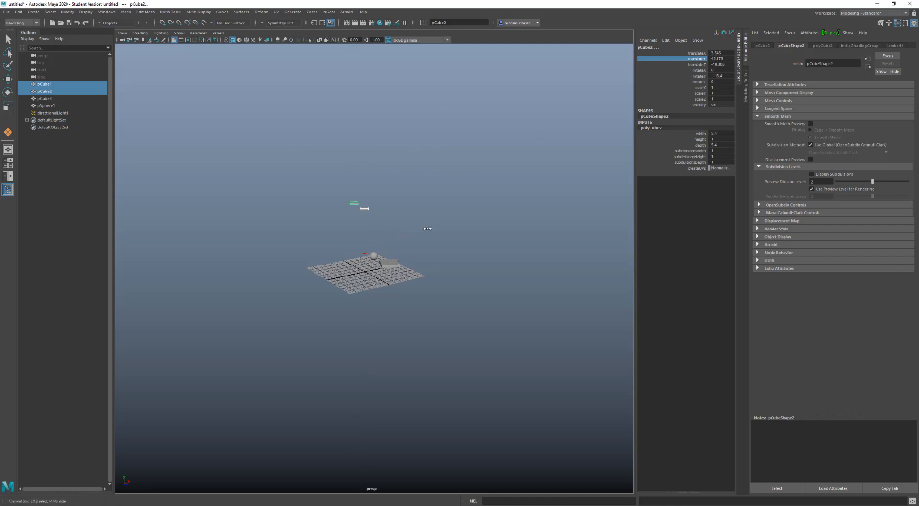
{"action": "middle_click_drag", "start_coordinate": [427, 229], "coordinate": [457, 197]}
{"action": "left_click_drag", "start_coordinate": [444, 194], "coordinate": [489, 156], "text": "alt"}
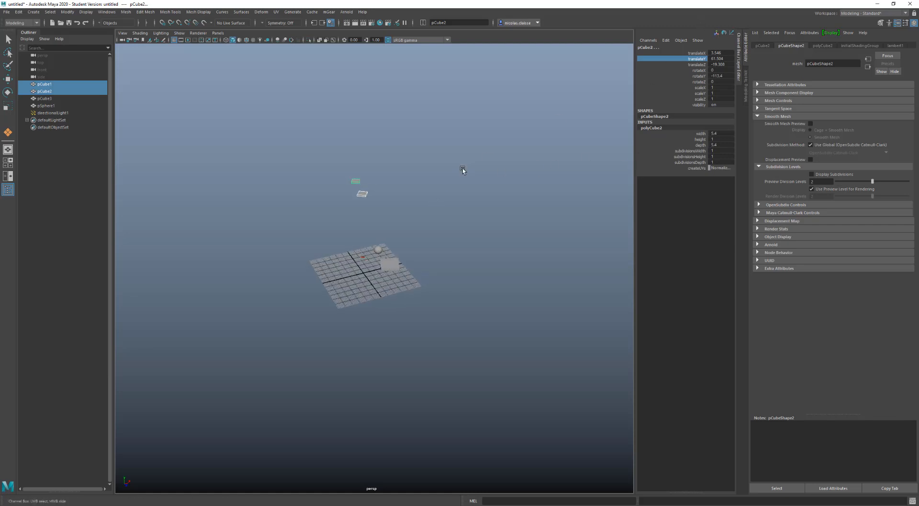
Step: With the in-view attribute editor, set the selected cubes' height to 7.95 and width subdivisions to 3, and reposition the editor
{"action": "key", "text": "t"}
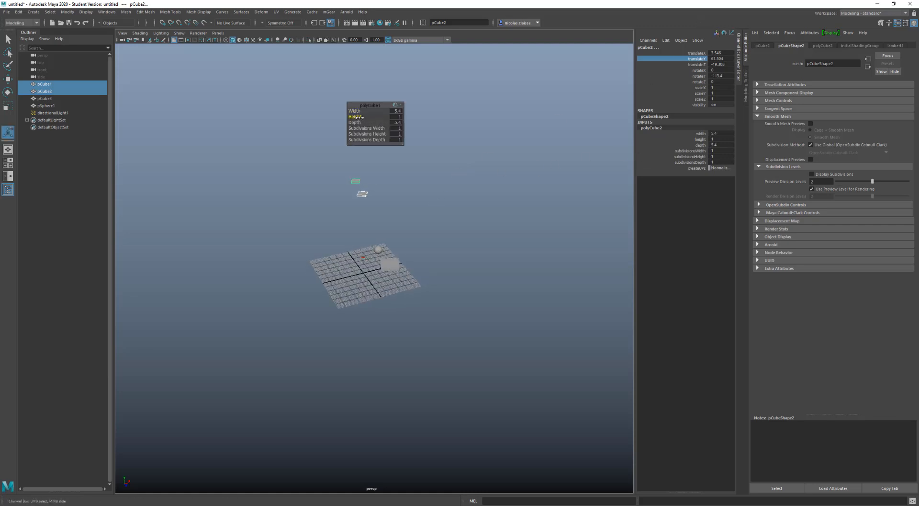
{"action": "left_click_drag", "start_coordinate": [359, 117], "coordinate": [440, 158]}
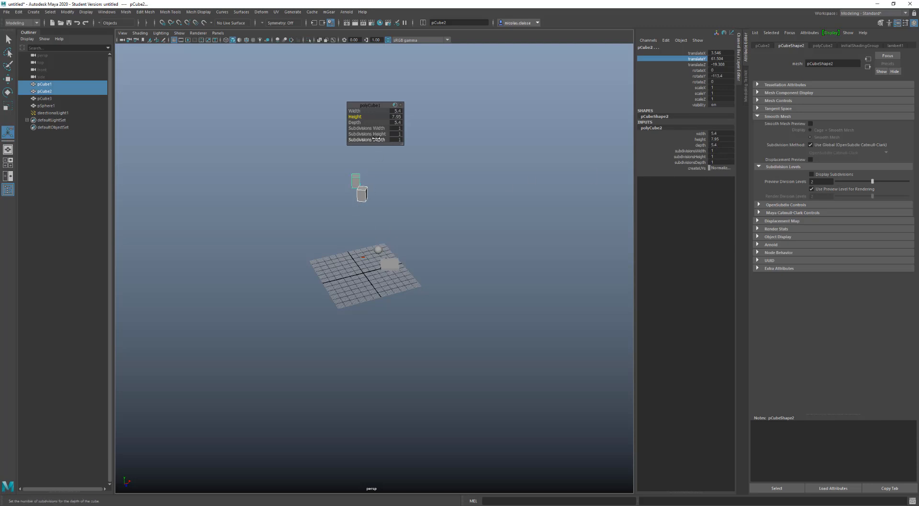
{"action": "left_click_drag", "start_coordinate": [372, 130], "coordinate": [417, 130]}
{"action": "left_click_drag", "start_coordinate": [399, 106], "coordinate": [427, 106]}
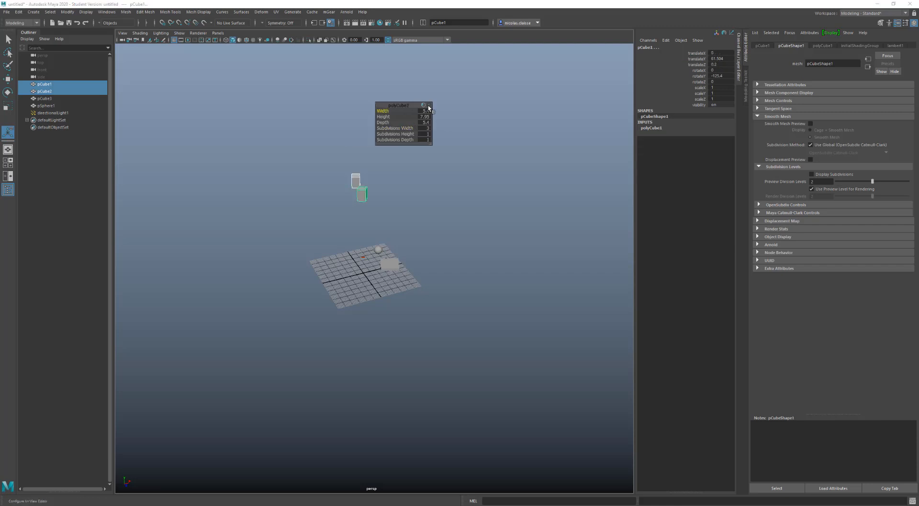
Step: Hide the Subdivisions Width attribute in the in-view editor and show it again
{"action": "left_click", "coordinate": [429, 105]}
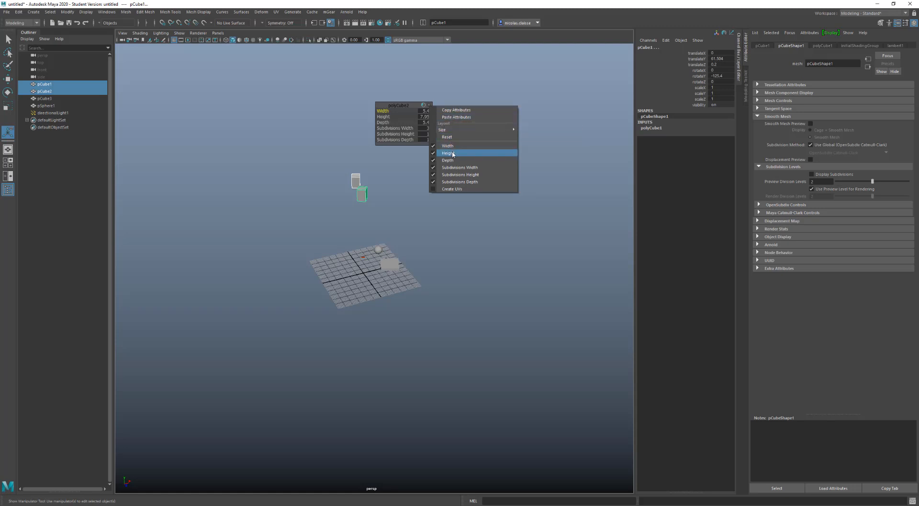
{"action": "left_click", "coordinate": [440, 168]}
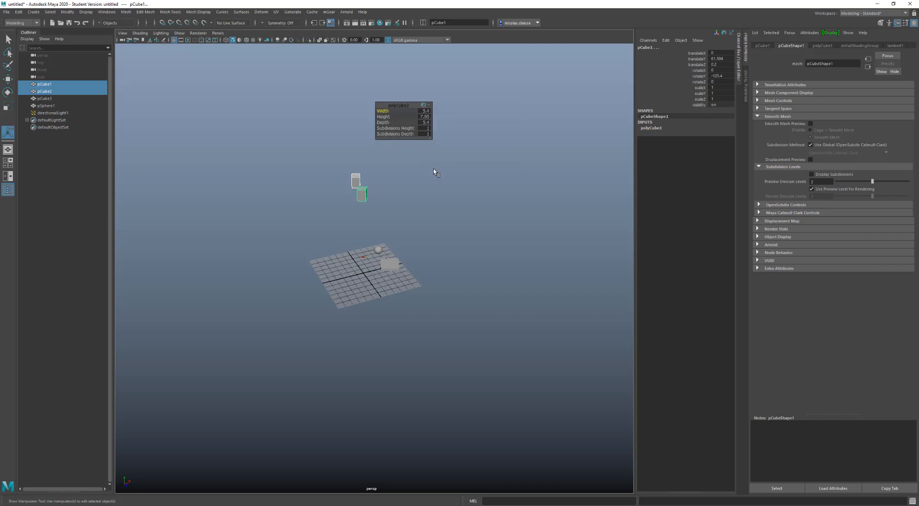
{"action": "left_click", "coordinate": [429, 105]}
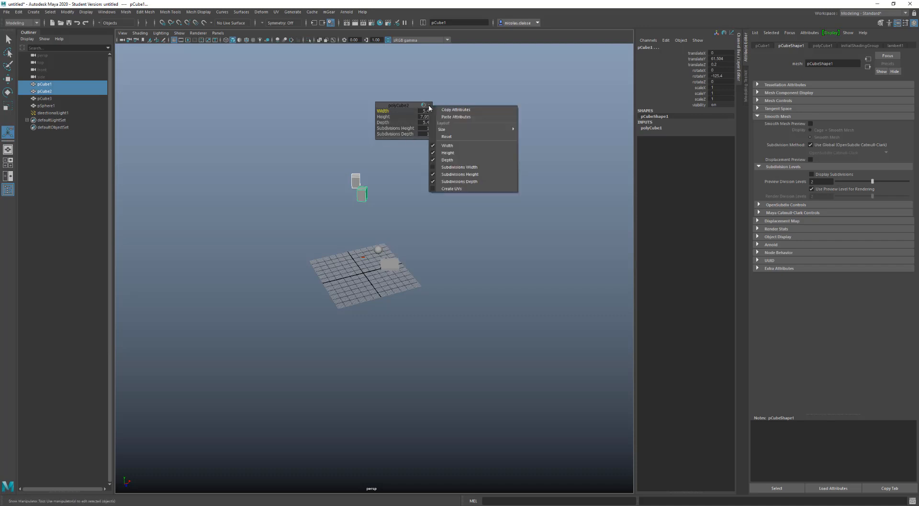
{"action": "left_click", "coordinate": [445, 167]}
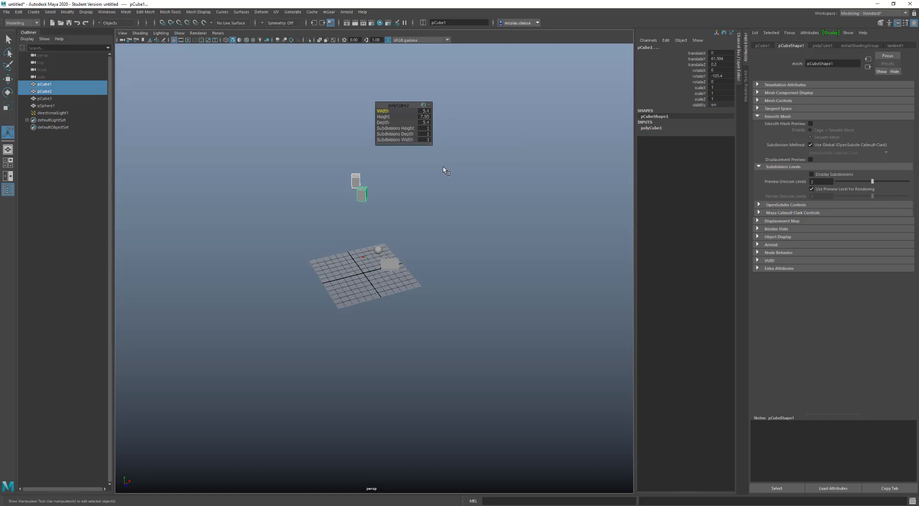
Step: Copy the attributes of the selected raised cube and paste them onto pCube3, the large box on the grid
{"action": "left_click", "coordinate": [430, 106]}
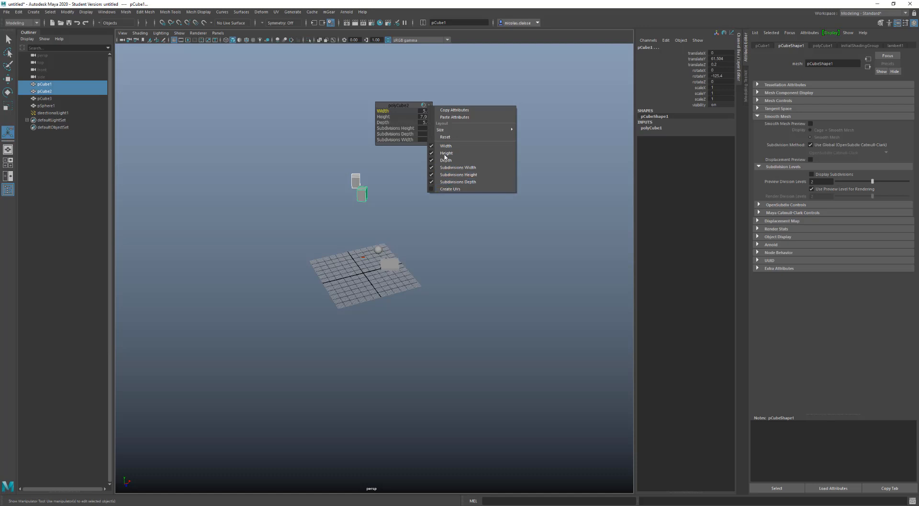
{"action": "left_click", "coordinate": [654, 129]}
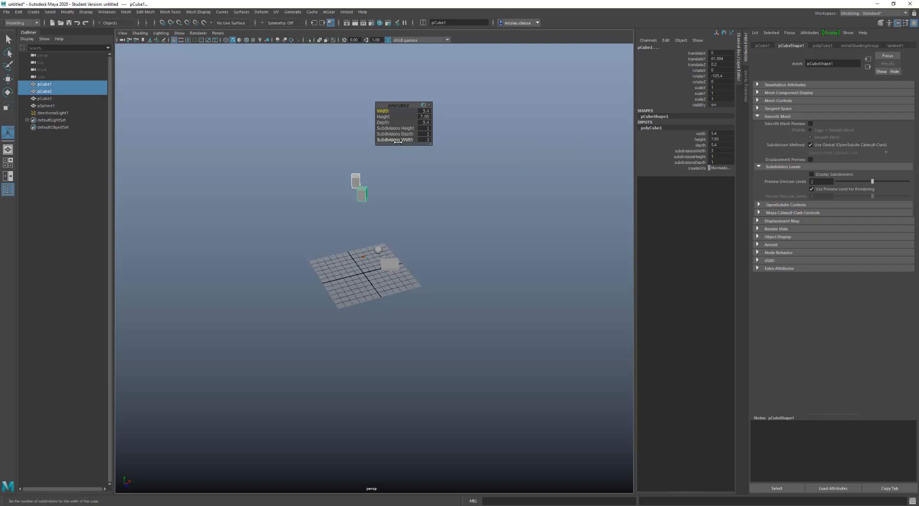
{"action": "left_click", "coordinate": [429, 107]}
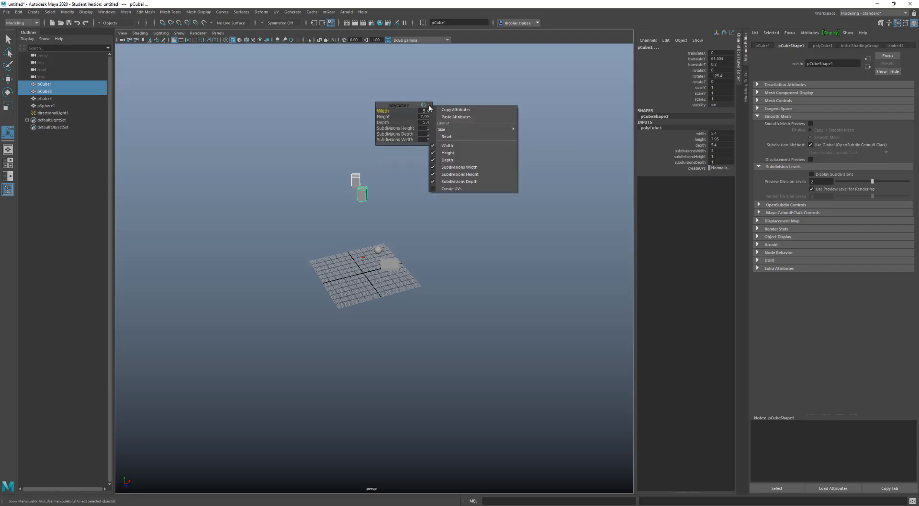
{"action": "left_click", "coordinate": [456, 112]}
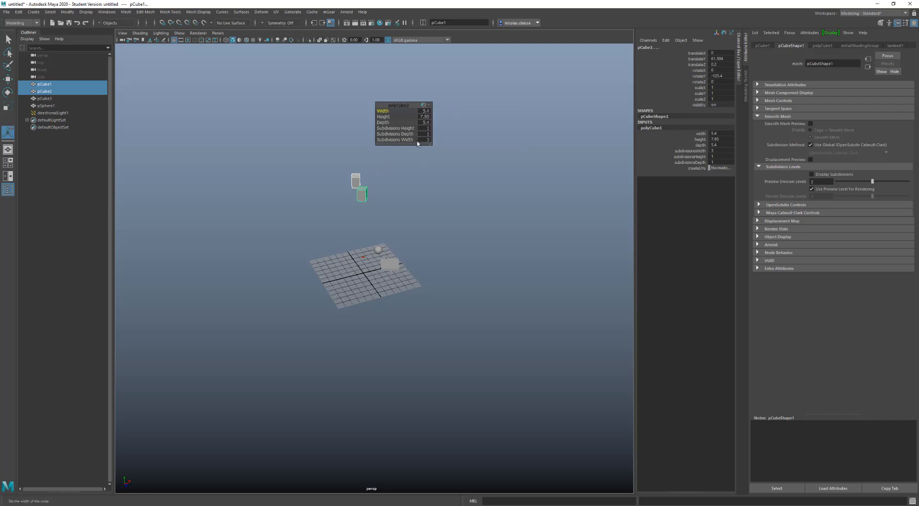
{"action": "left_click", "coordinate": [394, 260]}
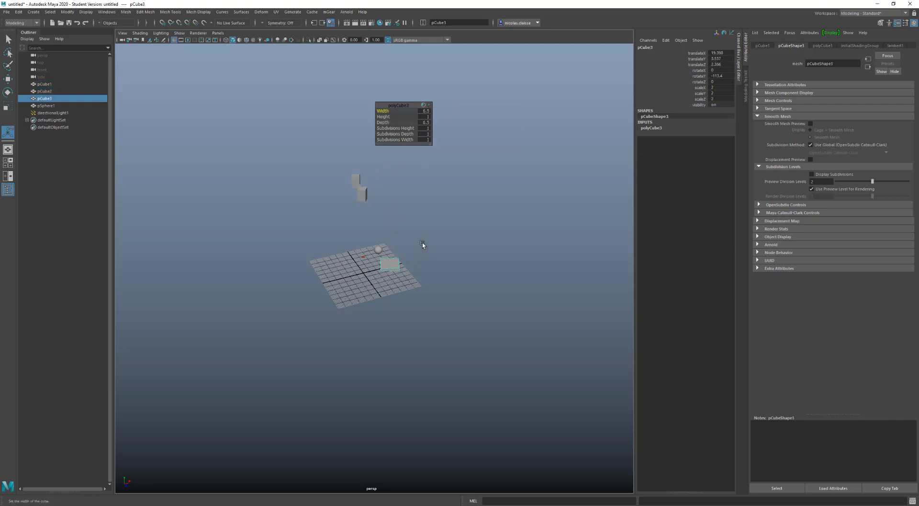
{"action": "left_click", "coordinate": [430, 105]}
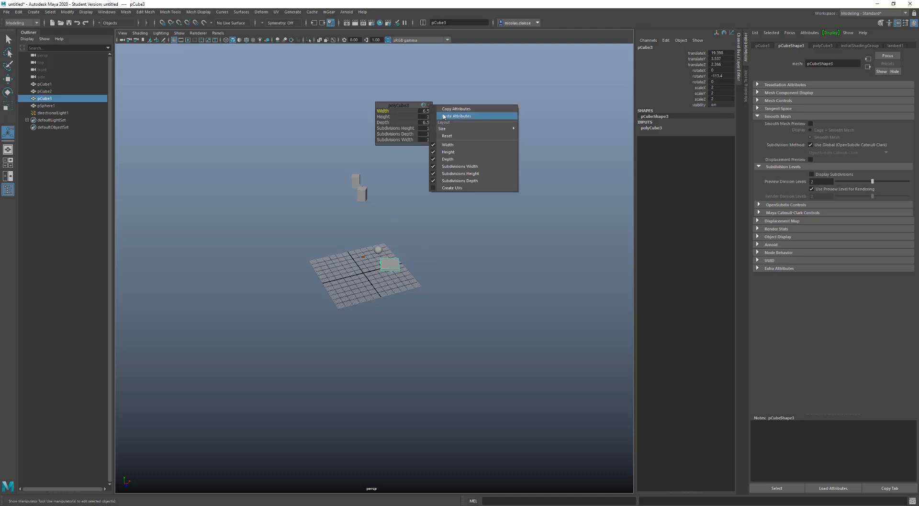
{"action": "left_click", "coordinate": [444, 115]}
{"action": "left_click_drag", "start_coordinate": [376, 194], "coordinate": [361, 293], "text": "alt"}
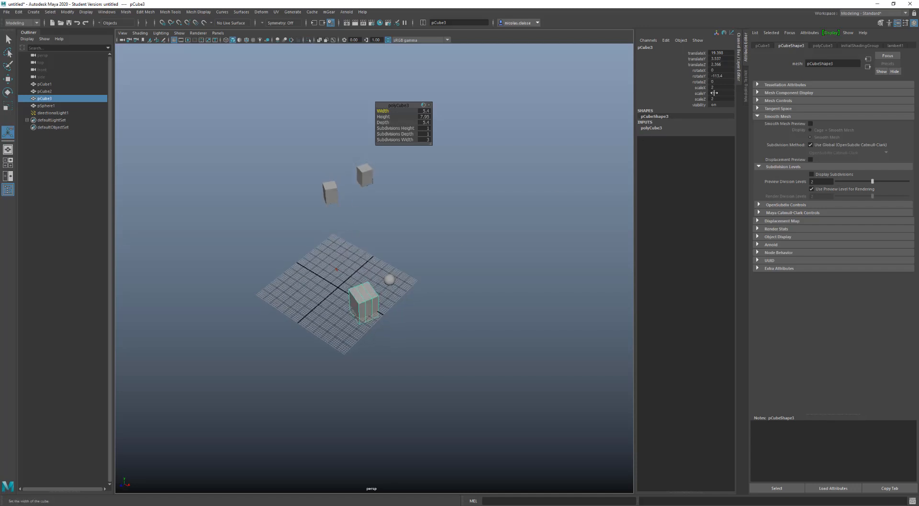
Step: Set the X, Y and Z scale of pCube3 to 1 and turn on wireframe on shaded display
{"action": "left_click_drag", "start_coordinate": [718, 87], "coordinate": [718, 99]}
{"action": "type", "text": "1"}
{"action": "key", "text": "Return"}
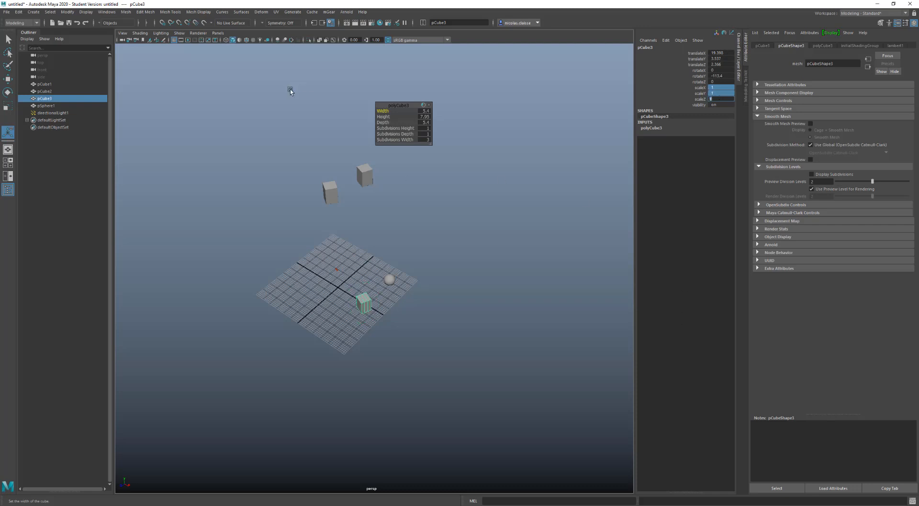
{"action": "left_click", "coordinate": [246, 40]}
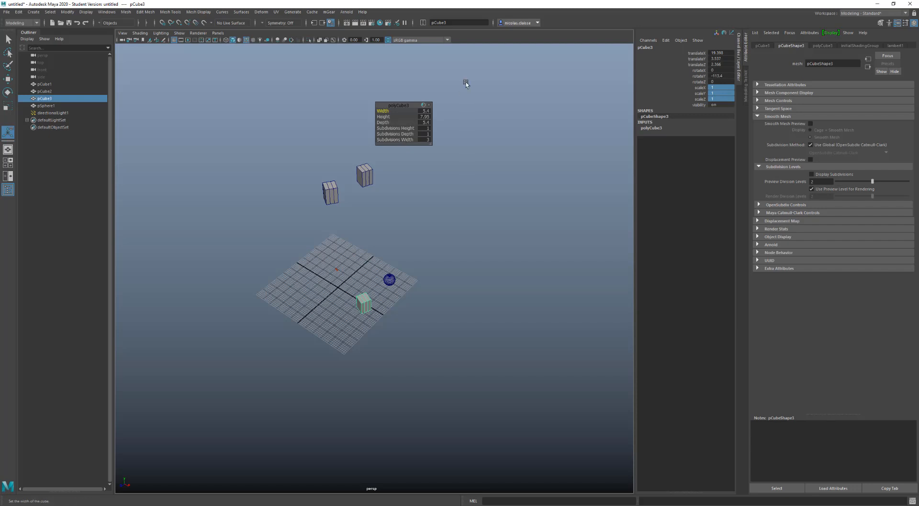
Step: Reset the in-view editor's attribute layout for pCube3 and set the editor's size to Medium
{"action": "left_click", "coordinate": [429, 105]}
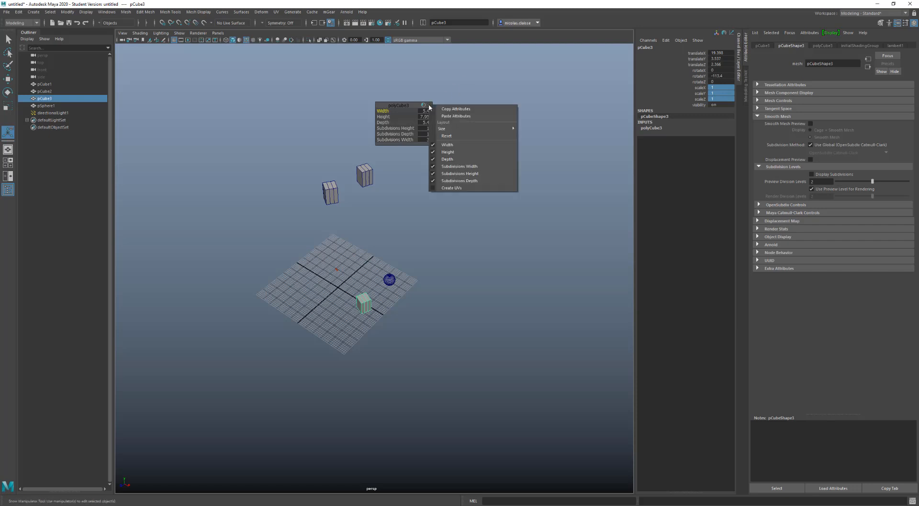
{"action": "left_click", "coordinate": [451, 135]}
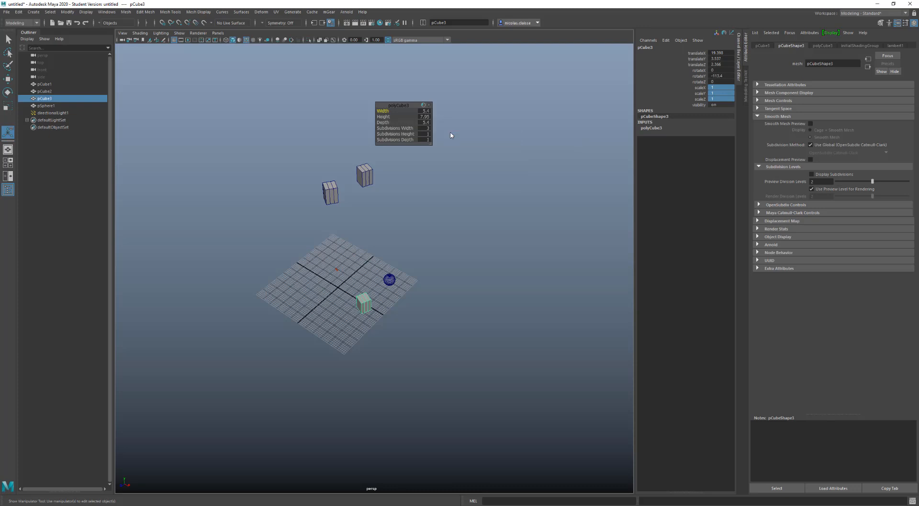
{"action": "left_click", "coordinate": [430, 105]}
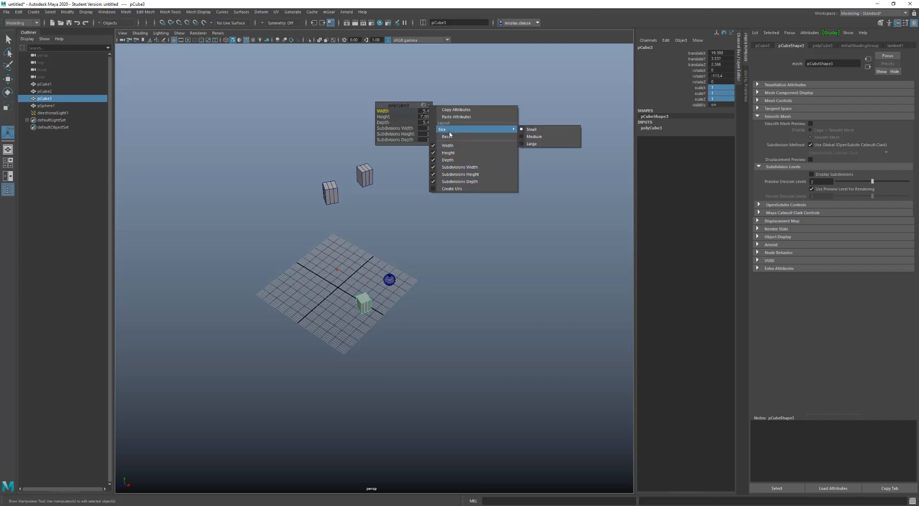
{"action": "left_click", "coordinate": [564, 137]}
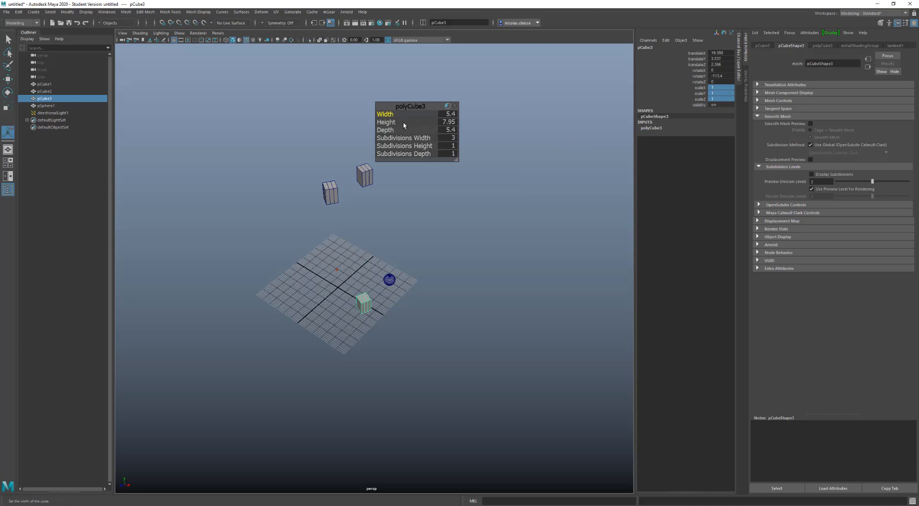
Step: Deselect pCube3 and create a polygon cube about 13.4 units per side in the empty space beside the grid
{"action": "left_click", "coordinate": [452, 326]}
{"action": "right_click_drag", "start_coordinate": [450, 321], "coordinate": [450, 341], "text": "shift"}
{"action": "left_click_drag", "start_coordinate": [450, 329], "coordinate": [448, 330]}
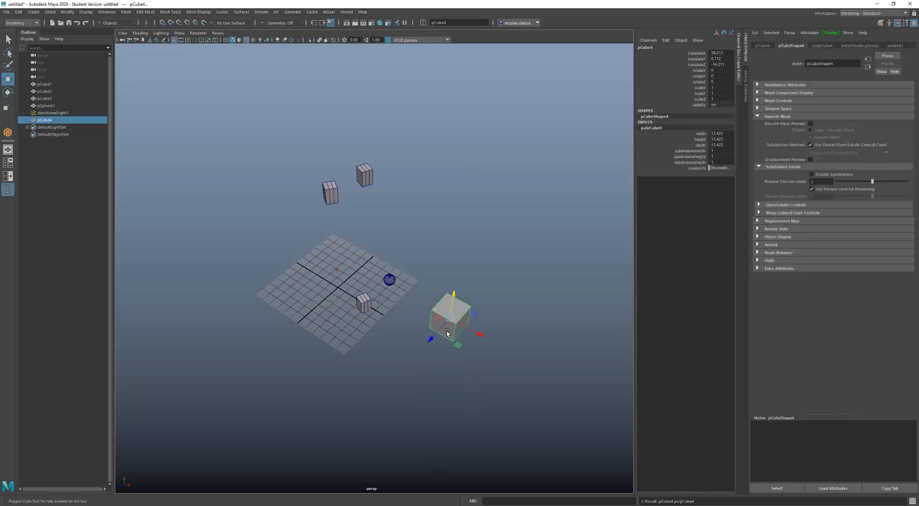
Step: Select the front face of the new cube and extrude it with a Local Translate Z of about 17.6
{"action": "right_click_drag", "start_coordinate": [447, 331], "coordinate": [449, 344]}
{"action": "left_click", "coordinate": [447, 331]}
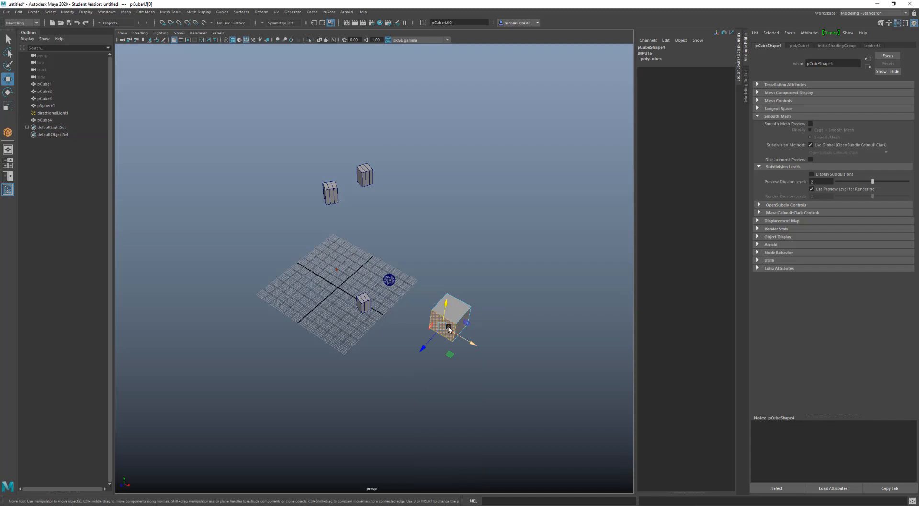
{"action": "right_click_drag", "start_coordinate": [449, 328], "coordinate": [448, 347], "text": "shift"}
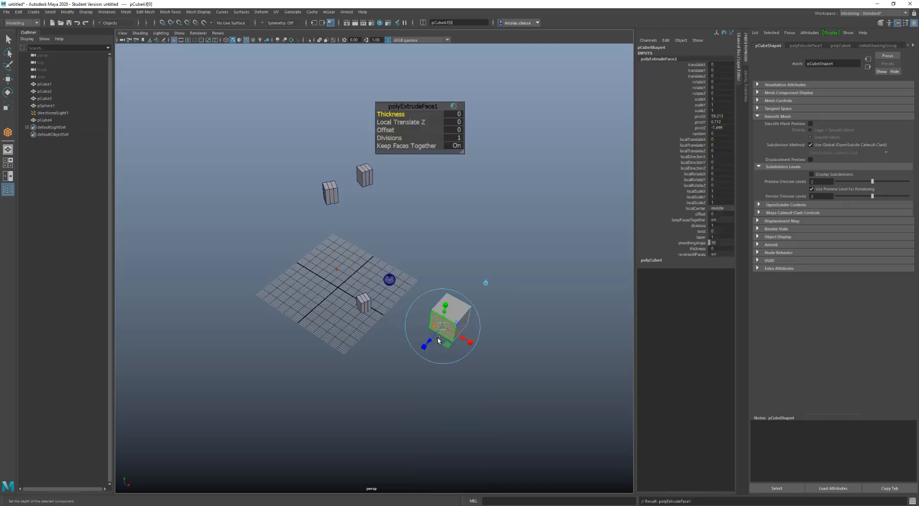
{"action": "left_click_drag", "start_coordinate": [426, 343], "coordinate": [404, 357]}
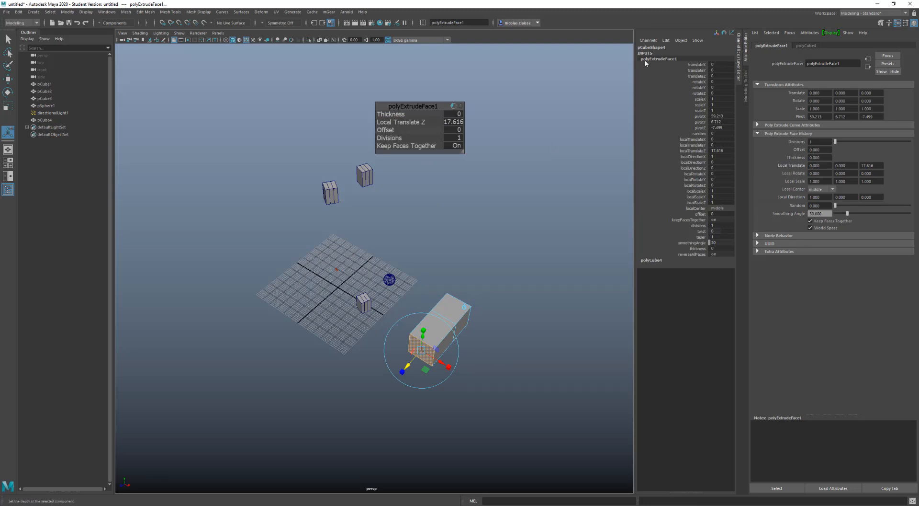
Step: Set the width, height and depth of pCube4 to 17.295 through its polyCube4 construction history
{"action": "left_click", "coordinate": [653, 260]}
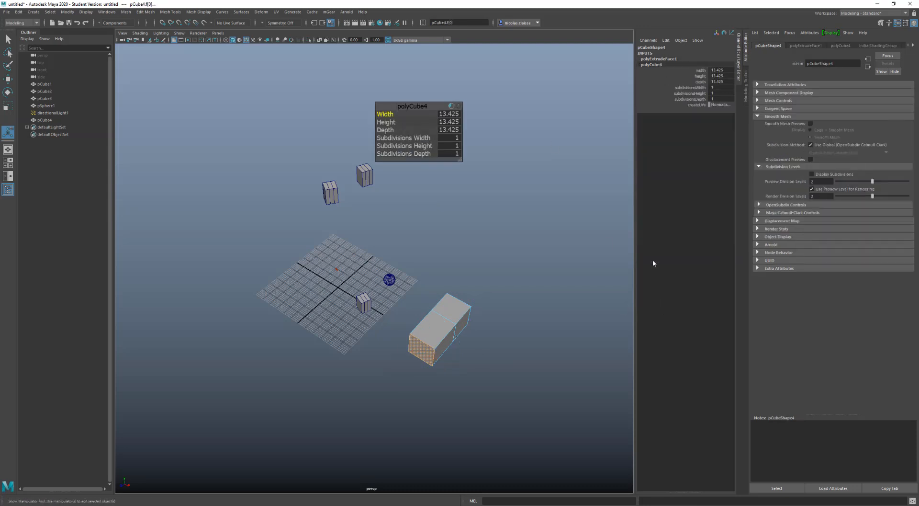
{"action": "left_click_drag", "start_coordinate": [692, 72], "coordinate": [691, 83]}
{"action": "middle_click_drag", "start_coordinate": [570, 108], "coordinate": [706, 103]}
Step: Reopen the polyExtrudeFace1 history of pCube4 and set the extrusion's Thickness to 7.74 in the in-view editor
{"action": "left_click", "coordinate": [667, 59]}
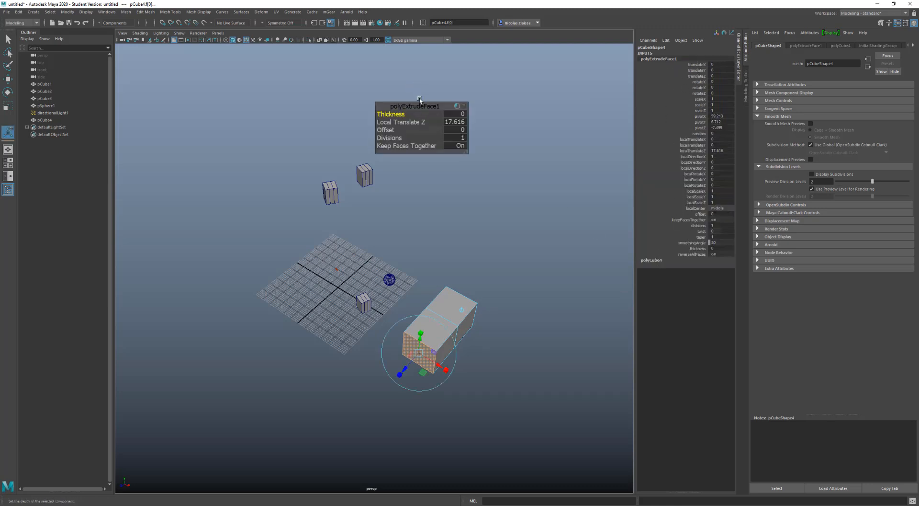
{"action": "left_click", "coordinate": [656, 260]}
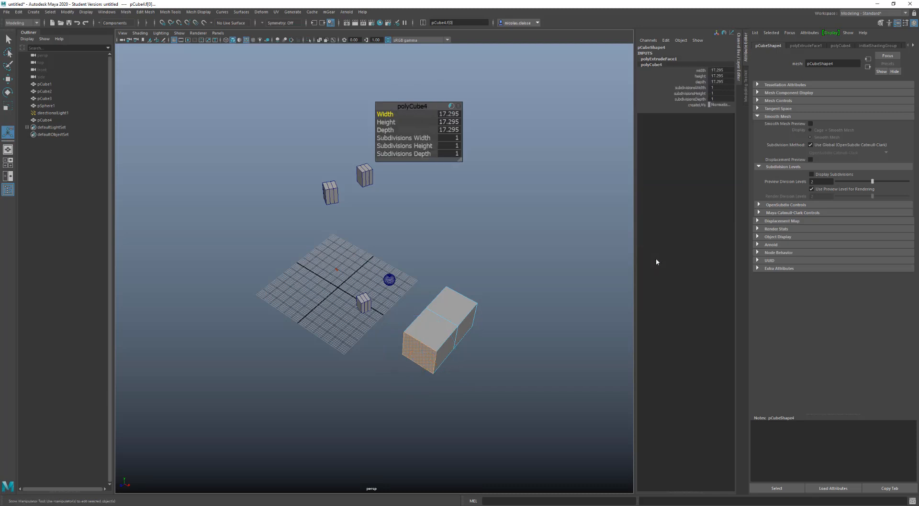
{"action": "left_click", "coordinate": [661, 59]}
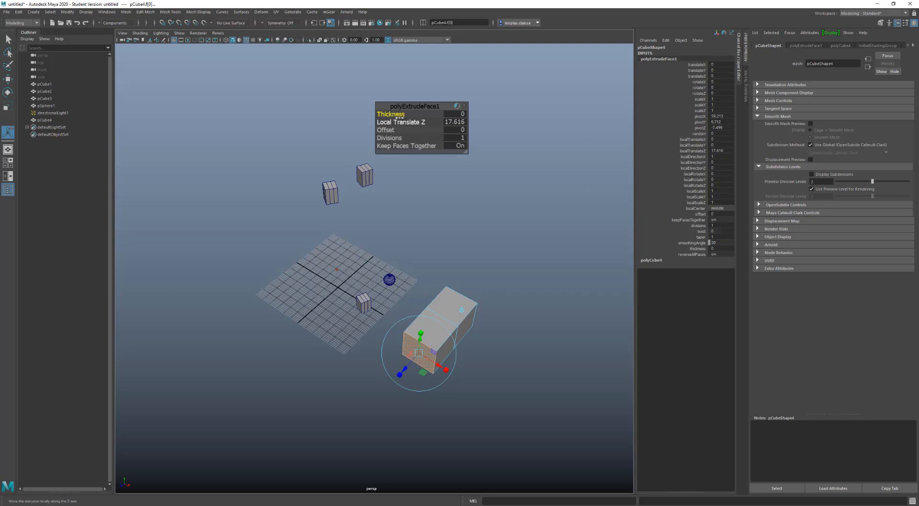
{"action": "left_click_drag", "start_coordinate": [391, 113], "coordinate": [386, 113]}
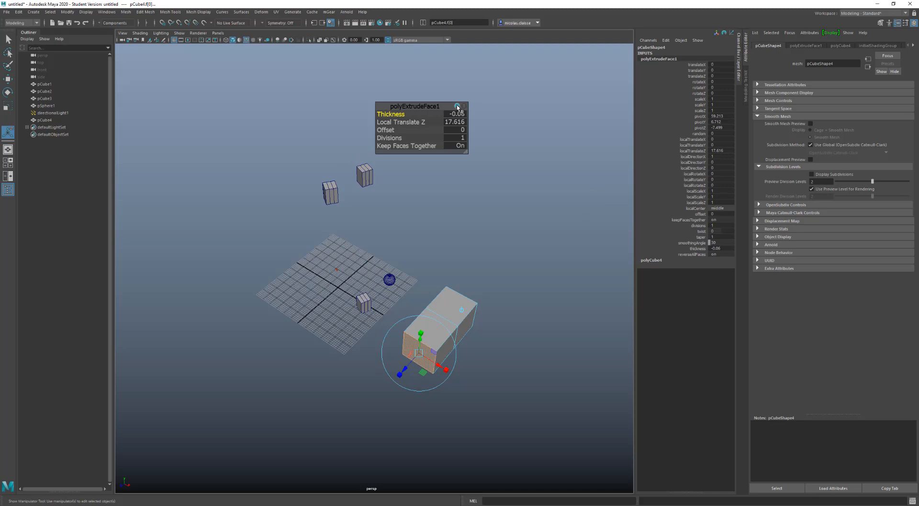
{"action": "left_click_drag", "start_coordinate": [383, 114], "coordinate": [411, 116]}
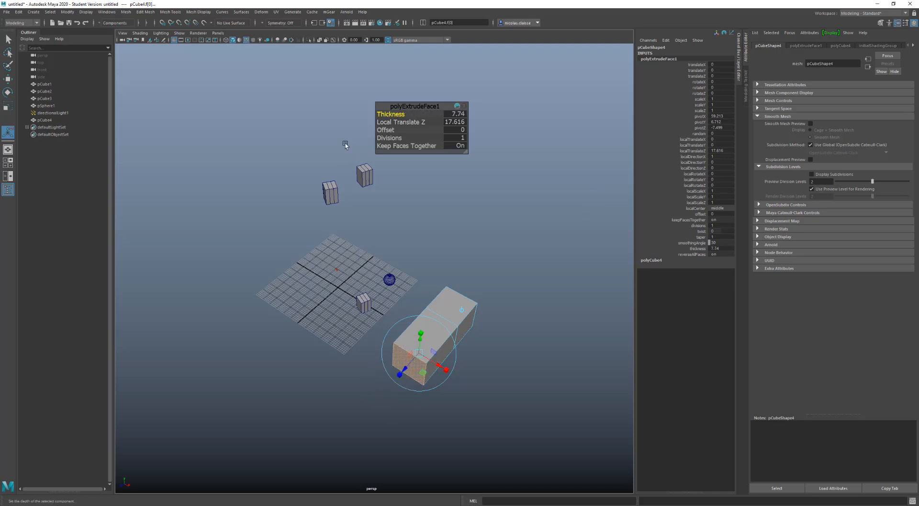
Step: Show the Rotate Y attribute in the extrusion's in-view editor, and reset the editor's layout
{"action": "left_click", "coordinate": [466, 116]}
{"action": "left_click", "coordinate": [455, 122]}
{"action": "left_click", "coordinate": [464, 108]}
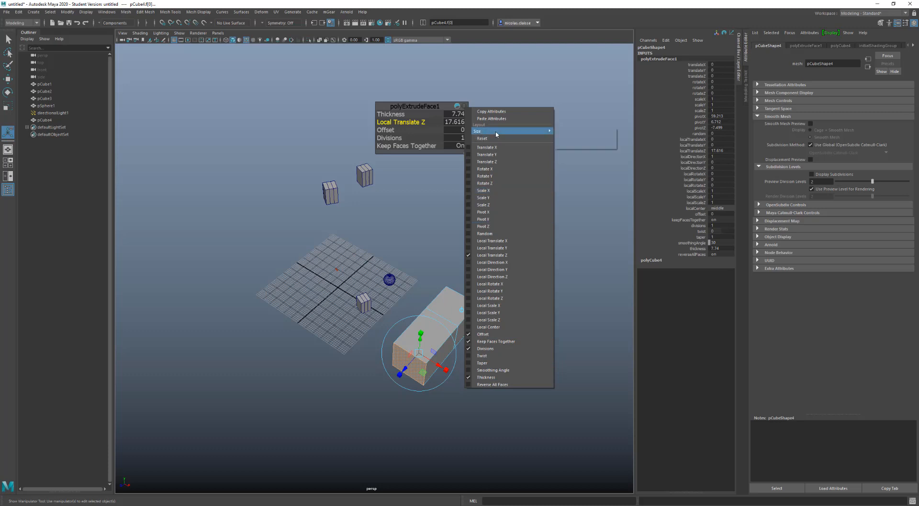
{"action": "left_click", "coordinate": [494, 176]}
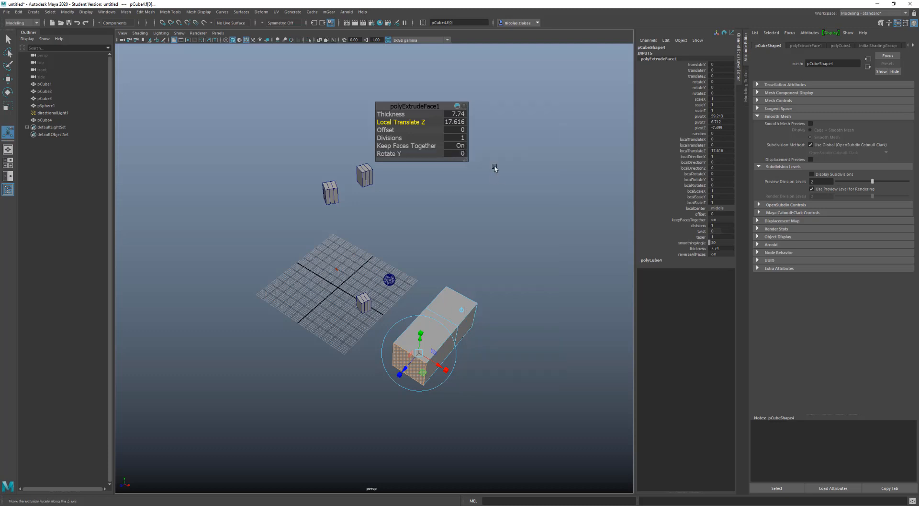
{"action": "right_click", "coordinate": [457, 150]}
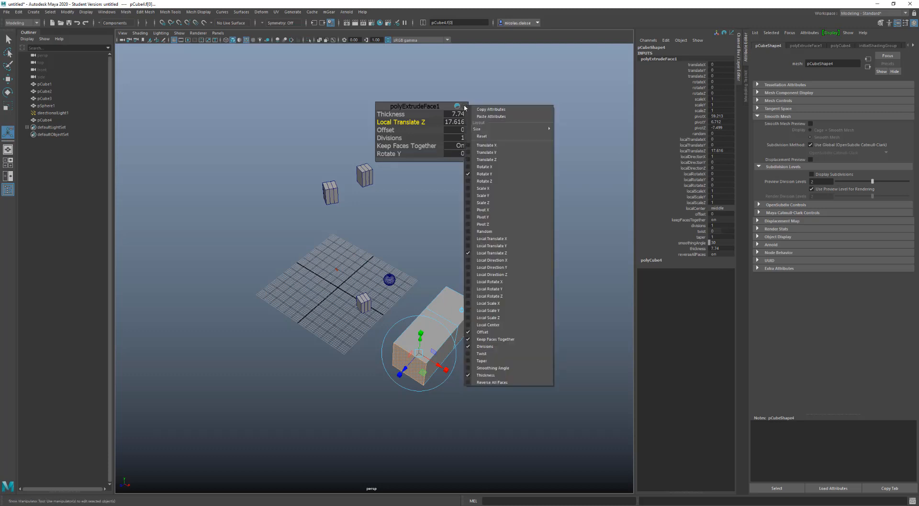
{"action": "left_click", "coordinate": [491, 137]}
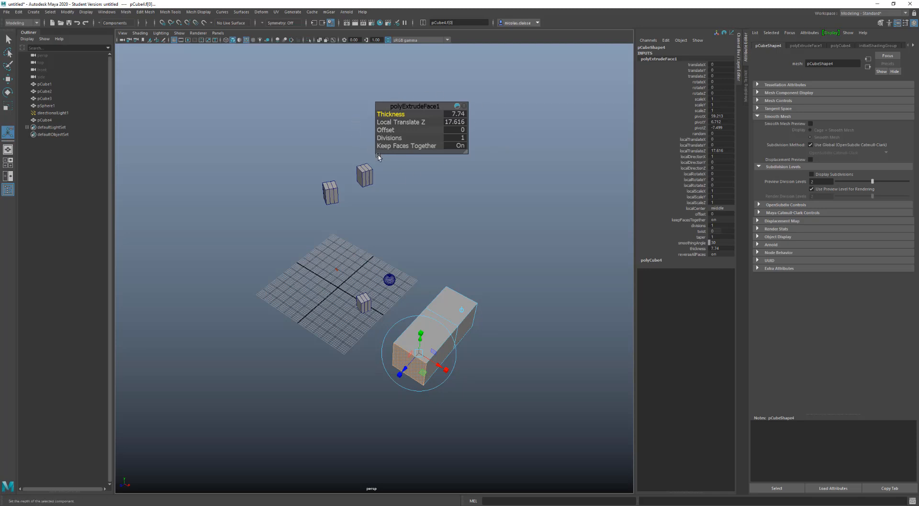
Step: Open the Modeling Toolkit and try its component selection modes on pCube4, ending in object selection
{"action": "left_click", "coordinate": [746, 91]}
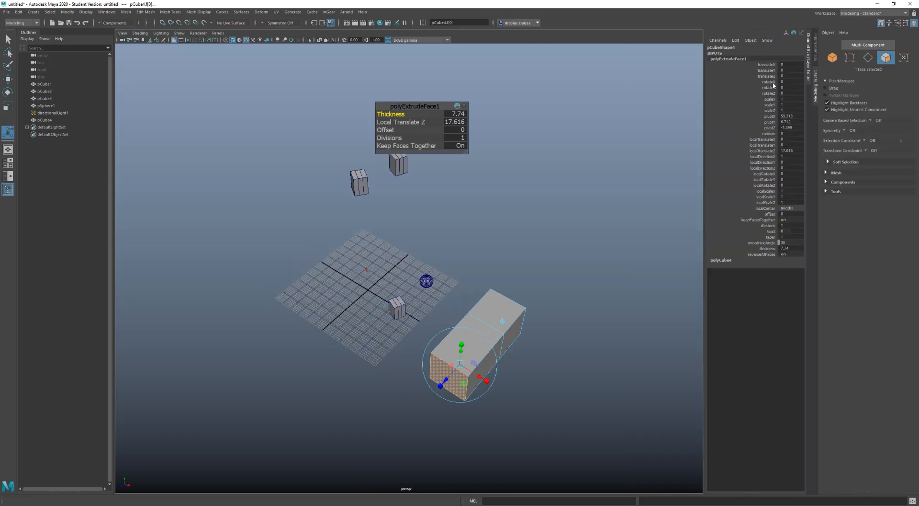
{"action": "left_click", "coordinate": [867, 61]}
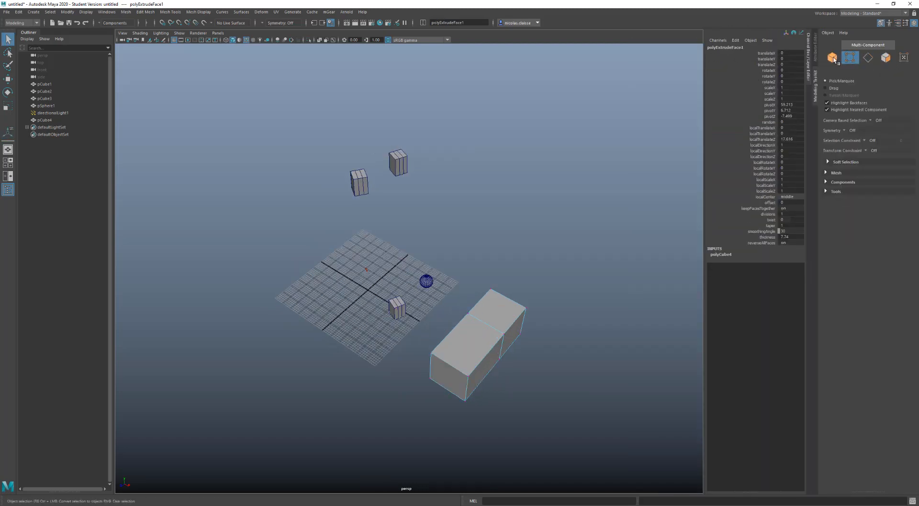
{"action": "left_click", "coordinate": [833, 57]}
{"action": "left_click", "coordinate": [849, 58]}
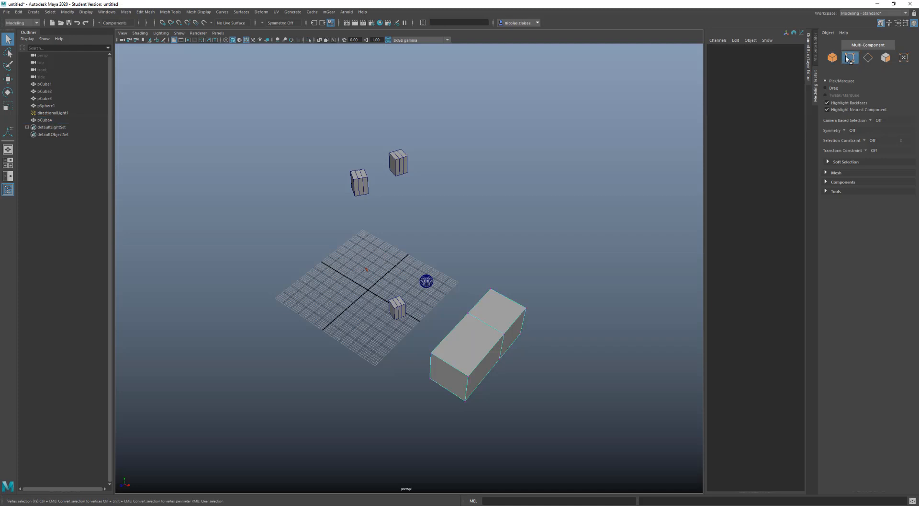
{"action": "left_click", "coordinate": [833, 58]}
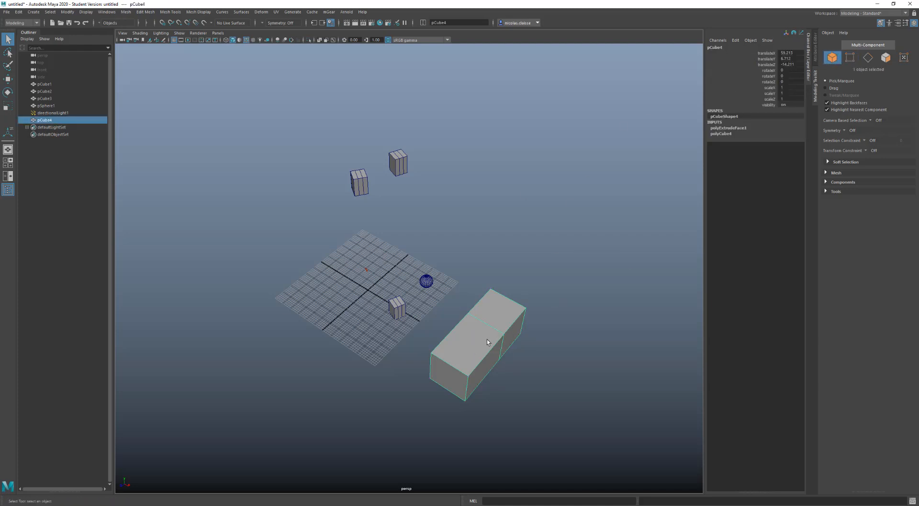
Step: Raise the top edge at the far end of pCube4 to about Y 18.34 and return to object mode
{"action": "right_click_drag", "start_coordinate": [498, 303], "coordinate": [498, 283]}
{"action": "left_click", "coordinate": [485, 304]}
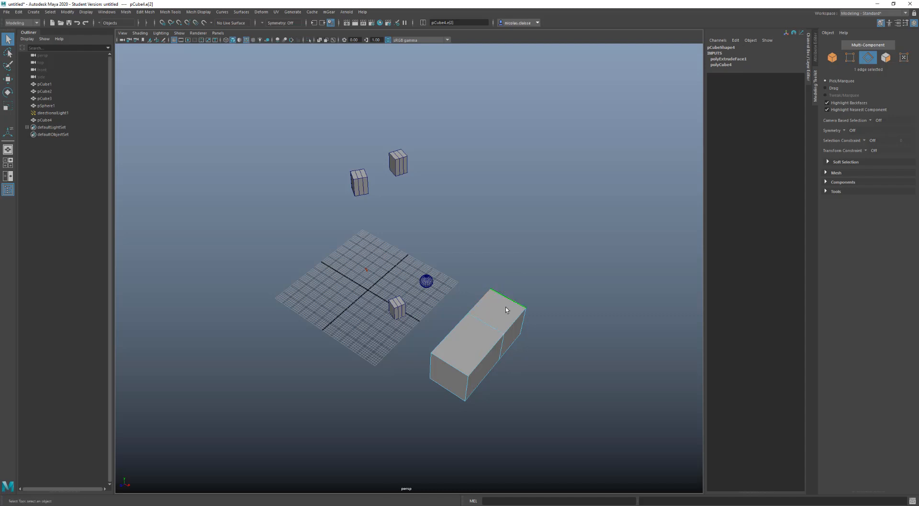
{"action": "key", "text": "w"}
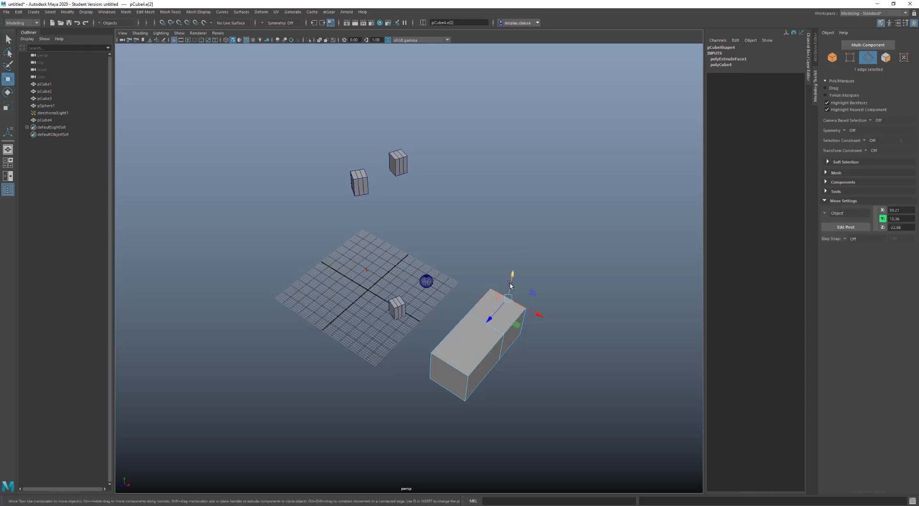
{"action": "left_click_drag", "start_coordinate": [508, 285], "coordinate": [509, 277]}
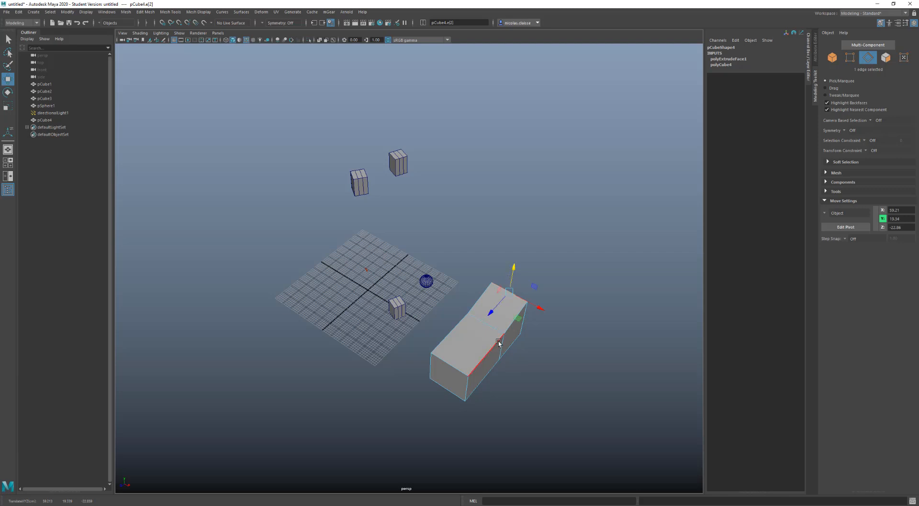
{"action": "left_click_drag", "start_coordinate": [499, 339], "coordinate": [472, 322], "text": "alt"}
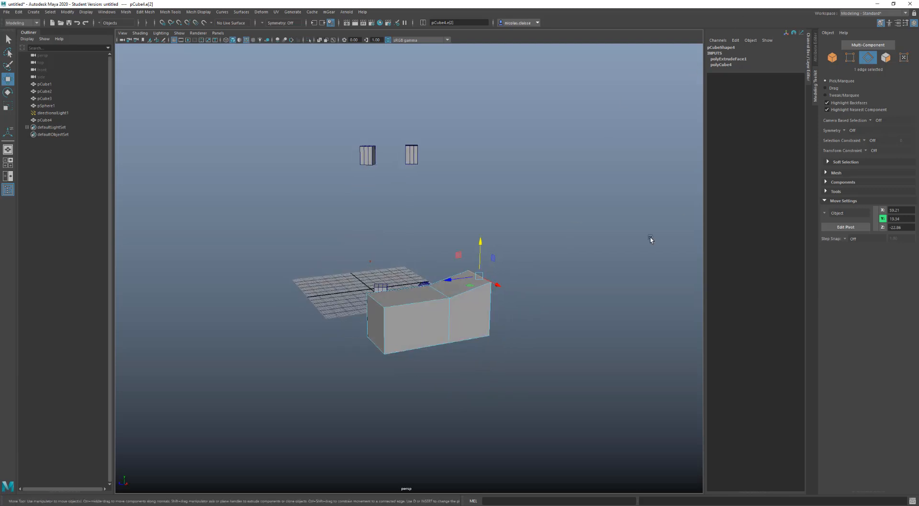
{"action": "right_click_drag", "start_coordinate": [481, 299], "coordinate": [514, 272]}
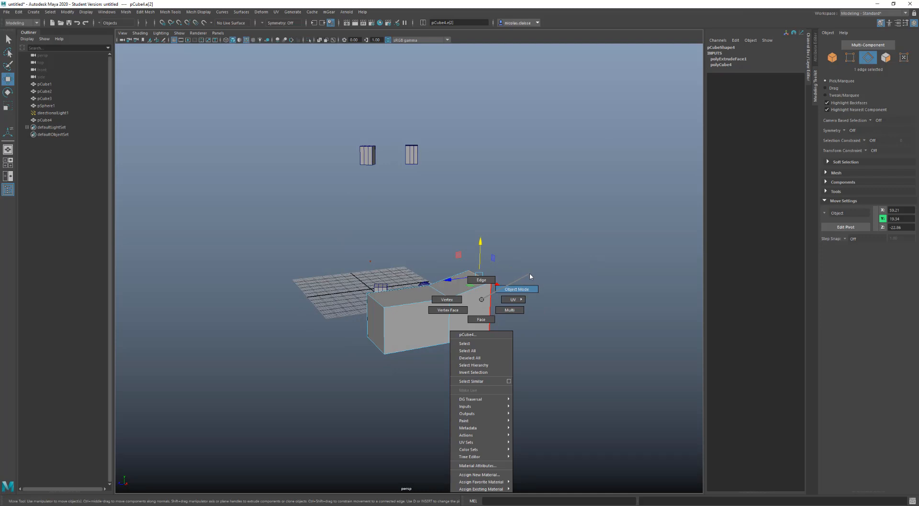
{"action": "right_click_drag", "start_coordinate": [530, 276], "coordinate": [529, 275]}
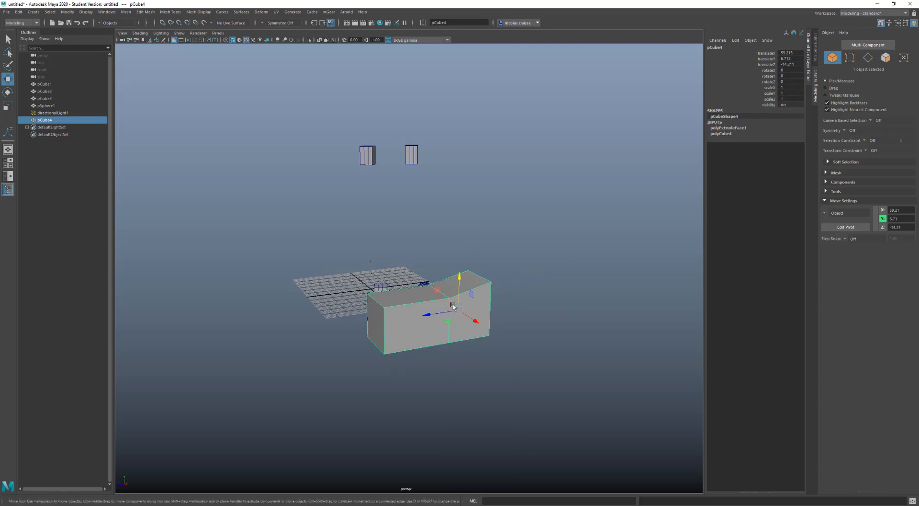
{"action": "left_click_drag", "start_coordinate": [482, 270], "coordinate": [510, 269], "text": "alt"}
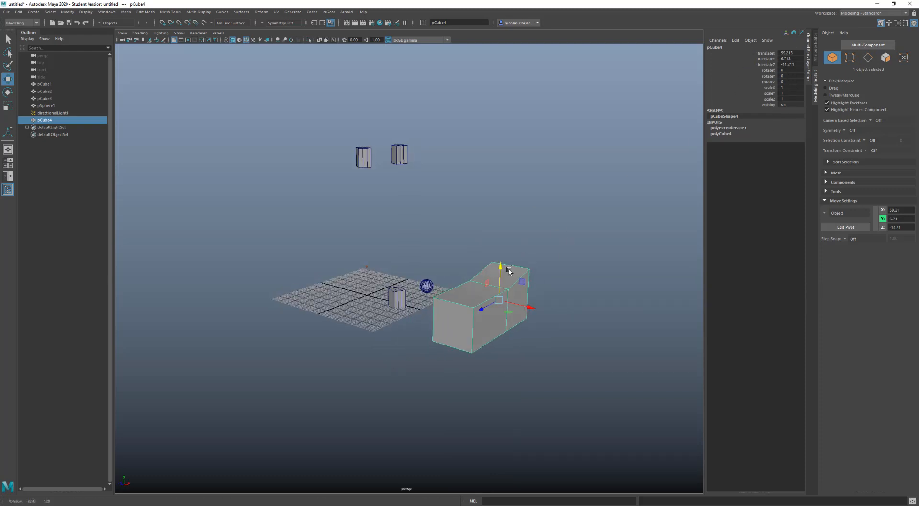
Step: Switch pCube4 between object, vertex and face selection modes, ending in object mode
{"action": "left_click", "coordinate": [841, 57]}
{"action": "left_click", "coordinate": [833, 58]}
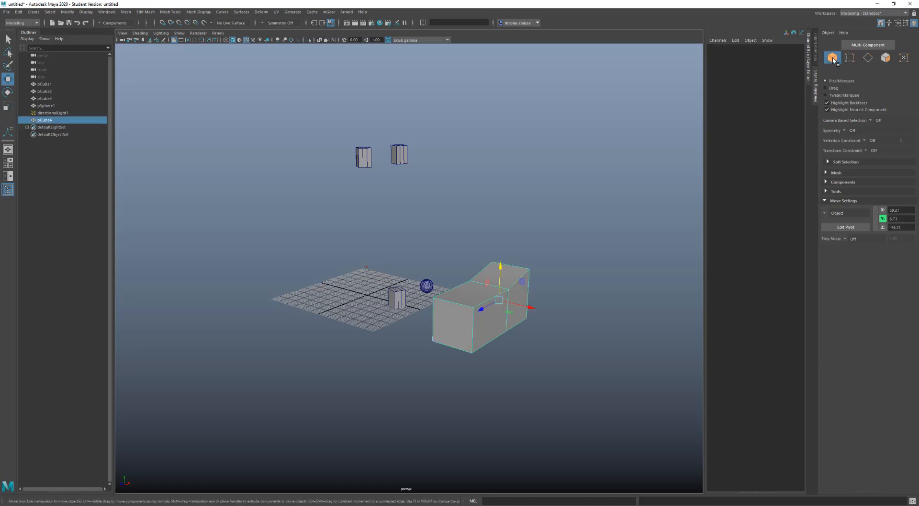
{"action": "left_click", "coordinate": [848, 58]}
{"action": "left_click", "coordinate": [833, 58]}
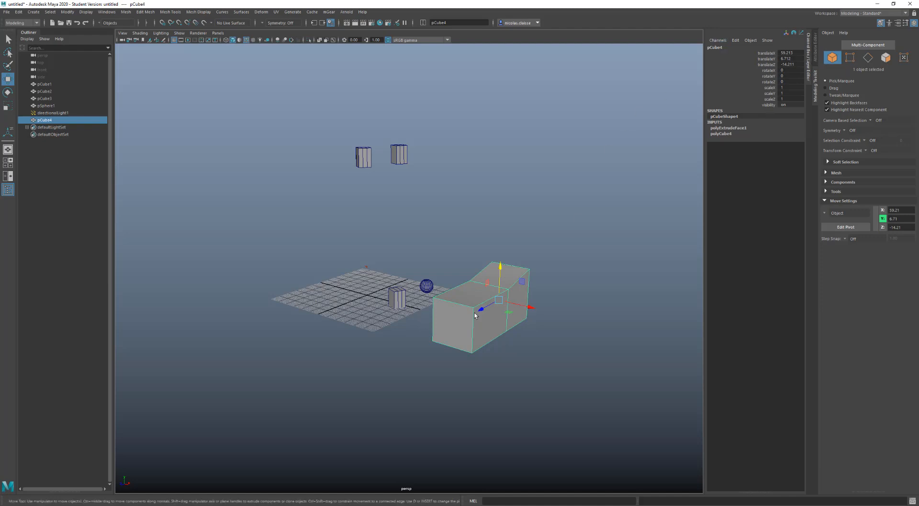
{"action": "mouse_move", "coordinate": [473, 299]}
{"action": "right_mouse_down"}
{"action": "mouse_move", "coordinate": [448, 309]}
{"action": "mouse_move", "coordinate": [473, 314]}
{"action": "right_mouse_up"}
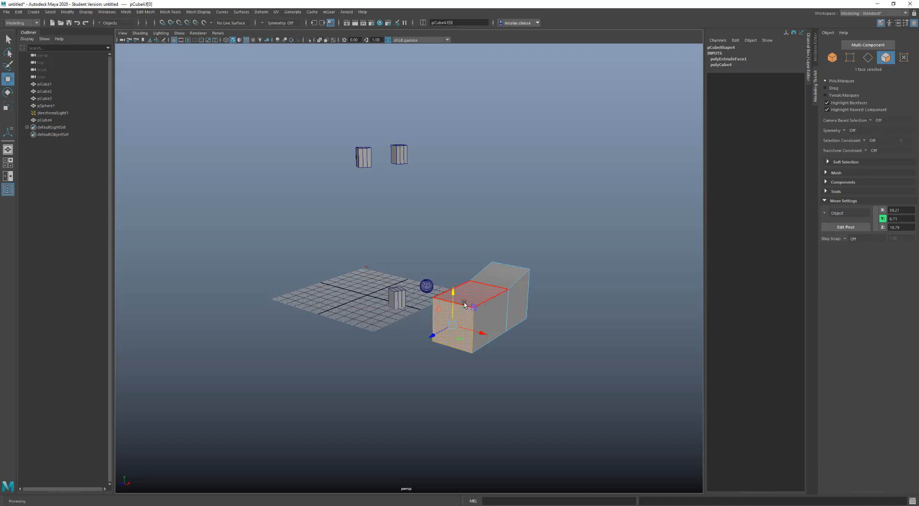
{"action": "right_click_drag", "start_coordinate": [494, 278], "coordinate": [508, 272]}
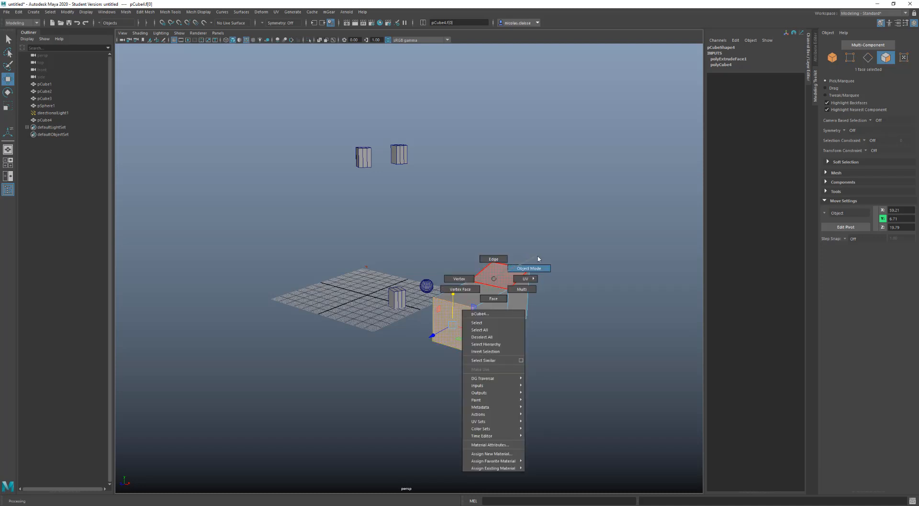
{"action": "right_click_drag", "start_coordinate": [538, 258], "coordinate": [538, 259]}
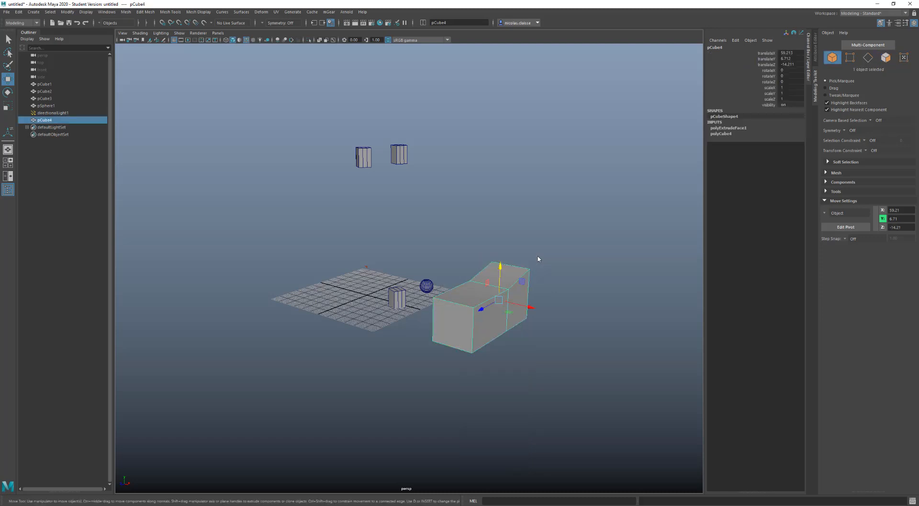
Step: Extrude the side face of pCube4's front half outward with a Local Translate Z of about 8.87
{"action": "right_click_drag", "start_coordinate": [450, 312], "coordinate": [451, 338]}
{"action": "left_click", "coordinate": [448, 313]}
{"action": "left_click_drag", "start_coordinate": [467, 320], "coordinate": [489, 326]}
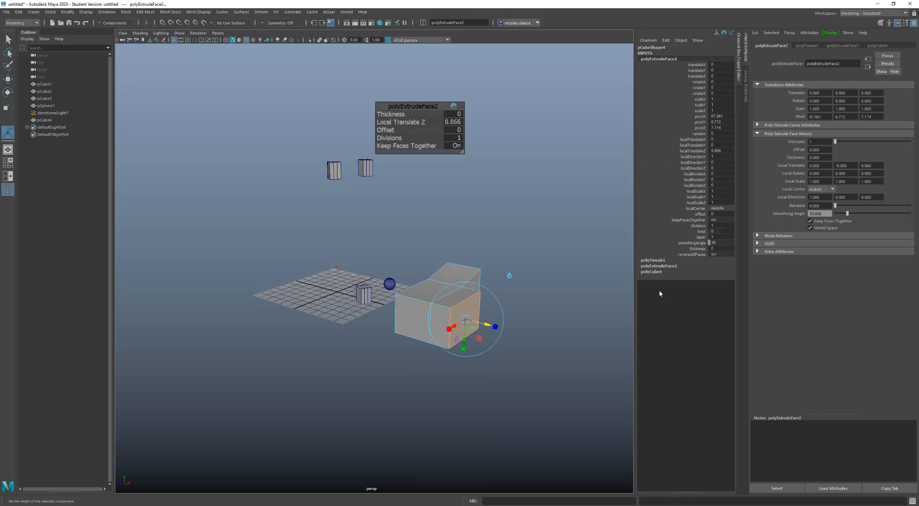
Step: Select pCube4's polyExtrudeFace2 node from its construction history and try to delete the node
{"action": "left_click", "coordinate": [651, 263]}
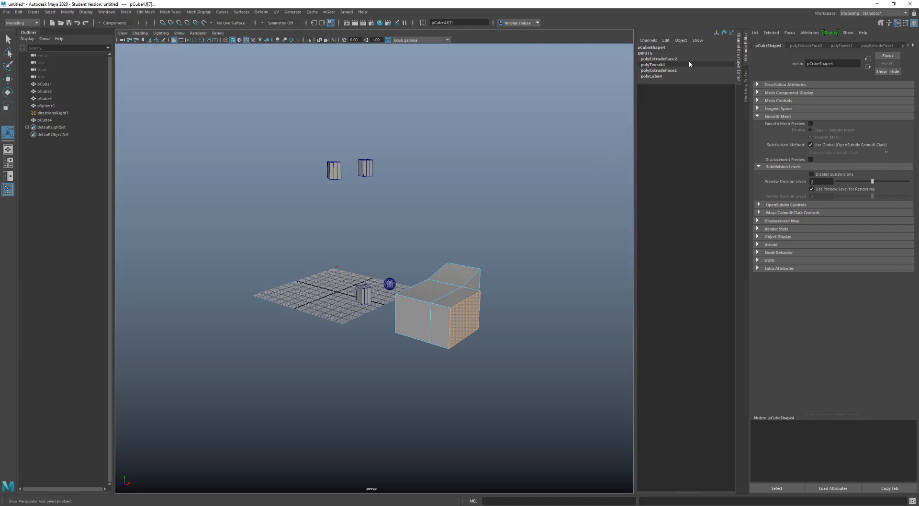
{"action": "left_click", "coordinate": [675, 58]}
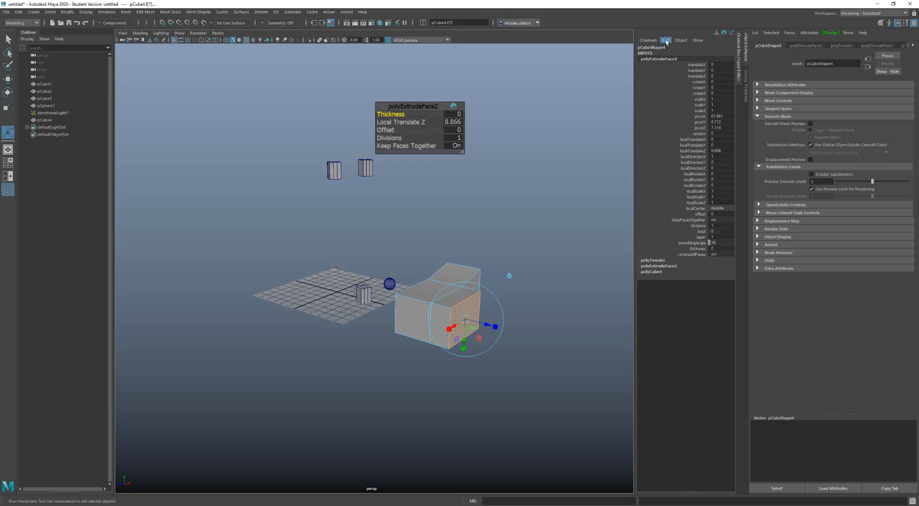
{"action": "left_click", "coordinate": [667, 41]}
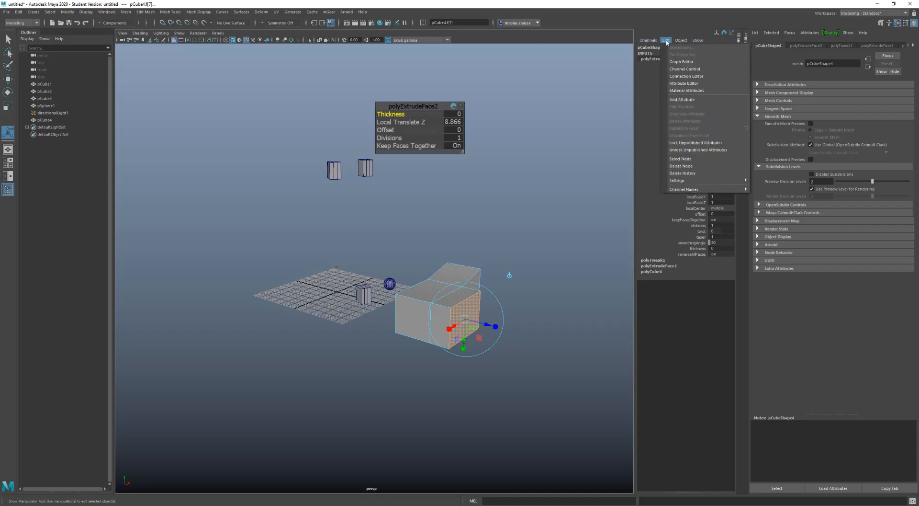
{"action": "left_click", "coordinate": [677, 159]}
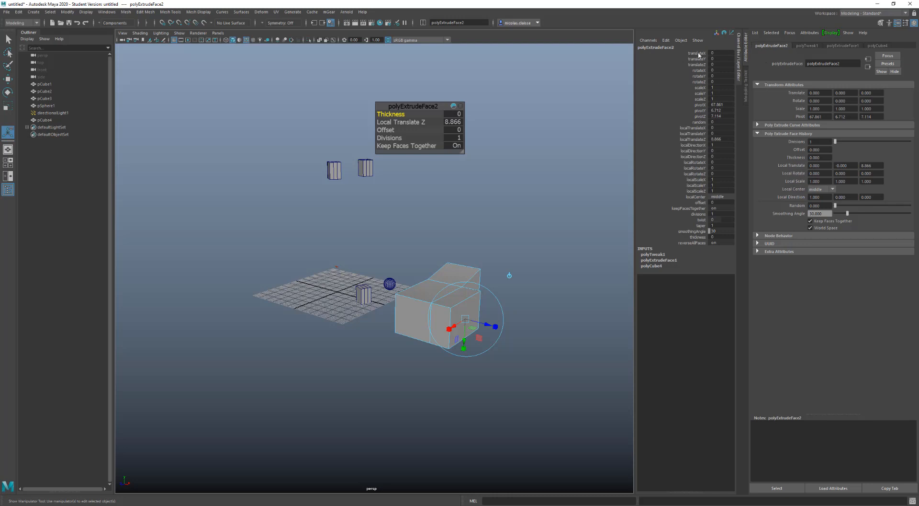
{"action": "left_click", "coordinate": [666, 40]}
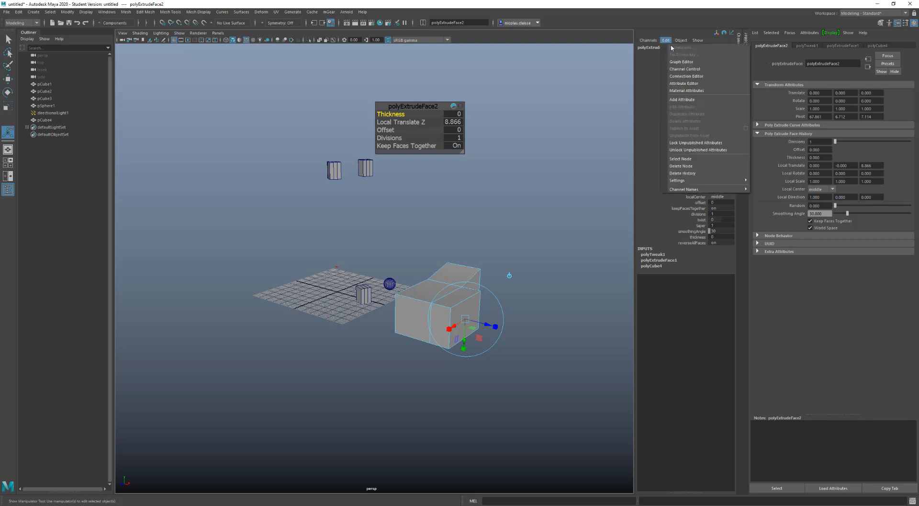
{"action": "left_click", "coordinate": [692, 167]}
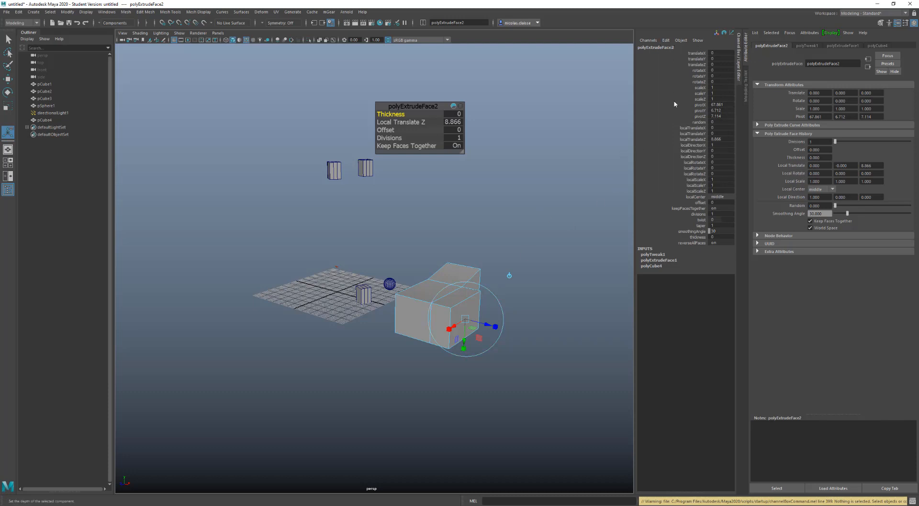
Step: Select the raised top face at pCube4's far end and delete the polyExtrudeFace2 node from its history
{"action": "left_click", "coordinate": [447, 272]}
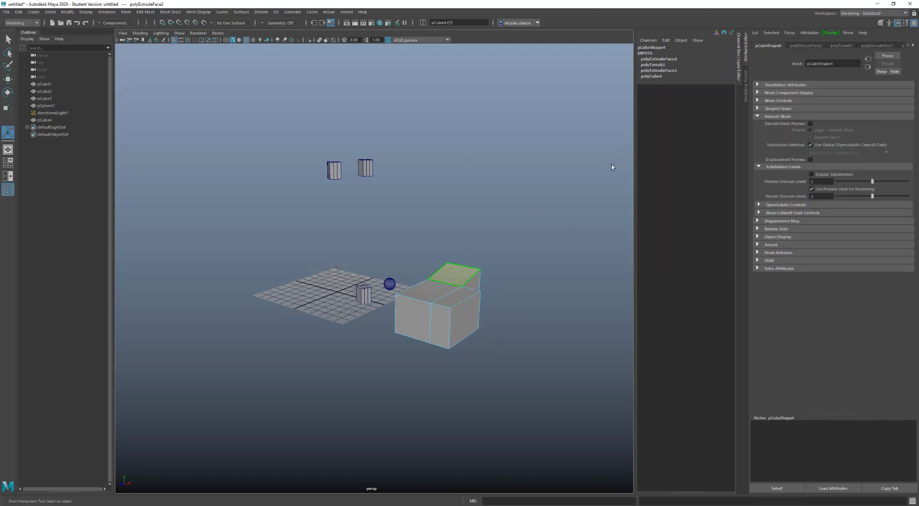
{"action": "left_click", "coordinate": [660, 58]}
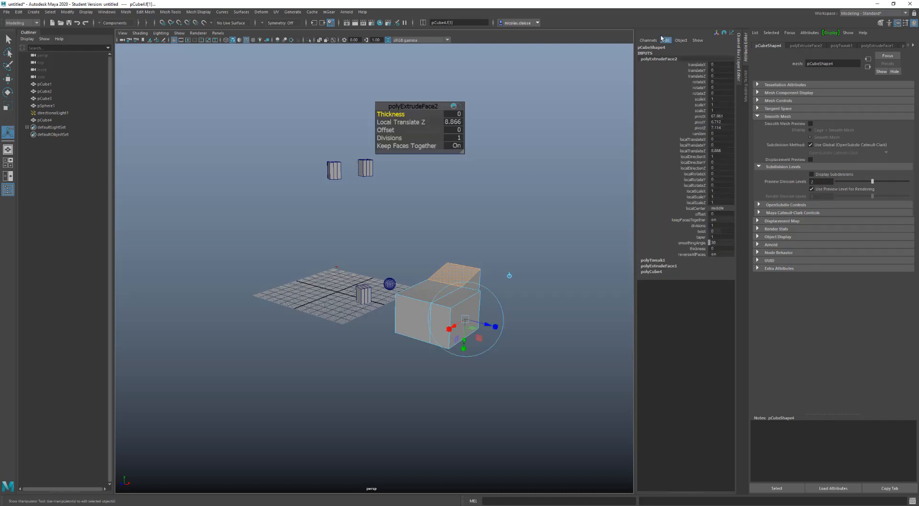
{"action": "left_click", "coordinate": [665, 40]}
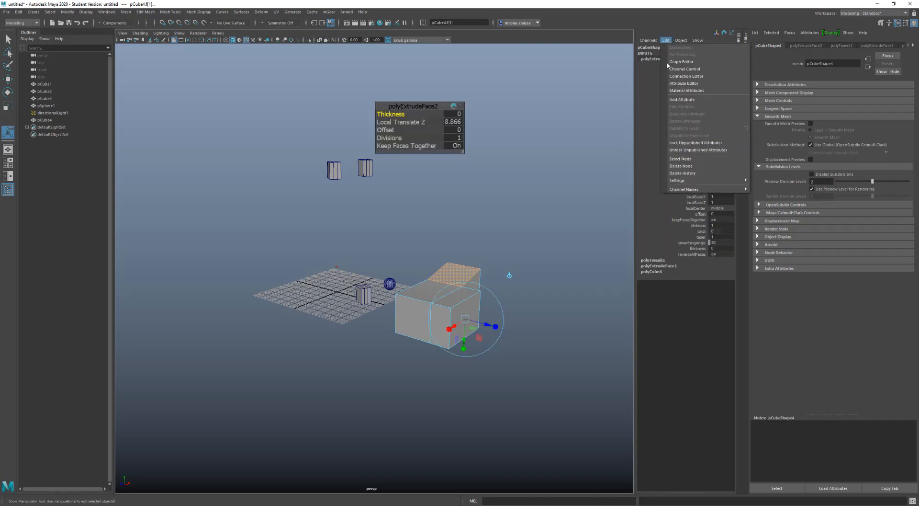
{"action": "left_click", "coordinate": [682, 167]}
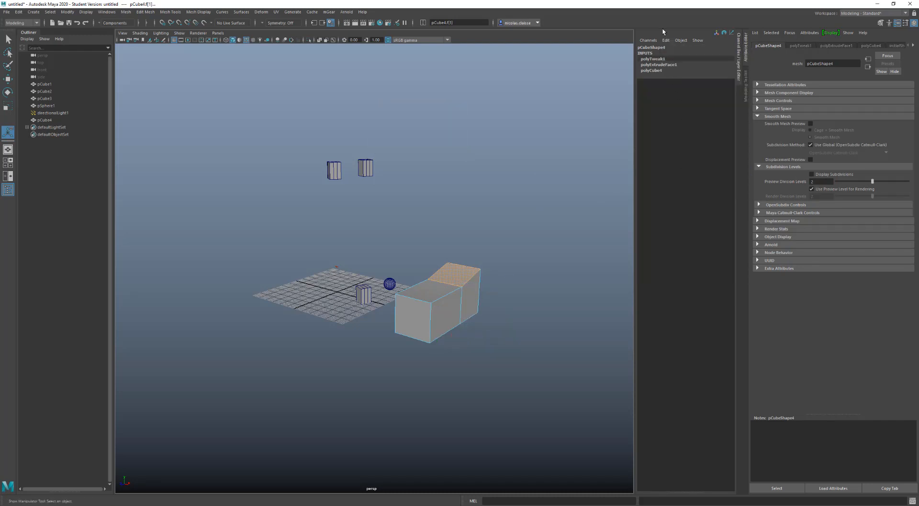
Step: Delete the polyTweak1 and polyExtrudeFace1 nodes from pCube4's history
{"action": "left_click", "coordinate": [666, 41]}
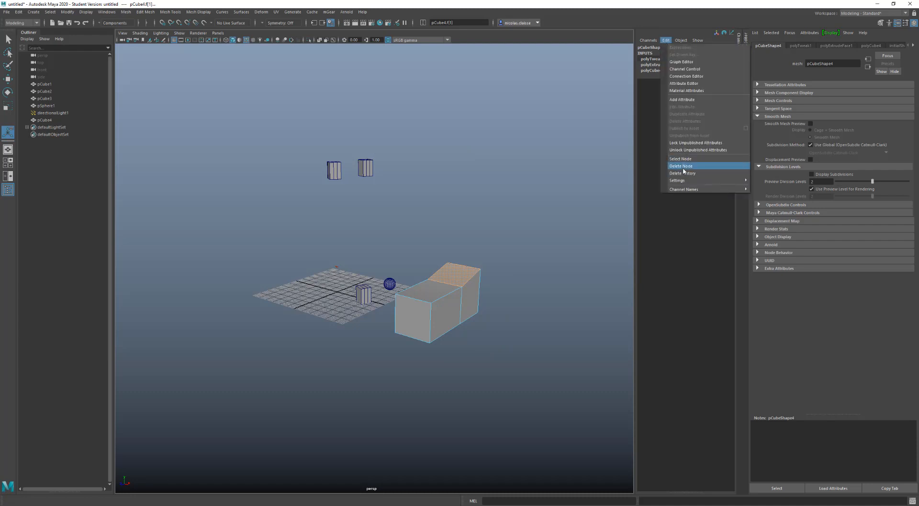
{"action": "left_click", "coordinate": [682, 168]}
{"action": "left_click", "coordinate": [663, 58]}
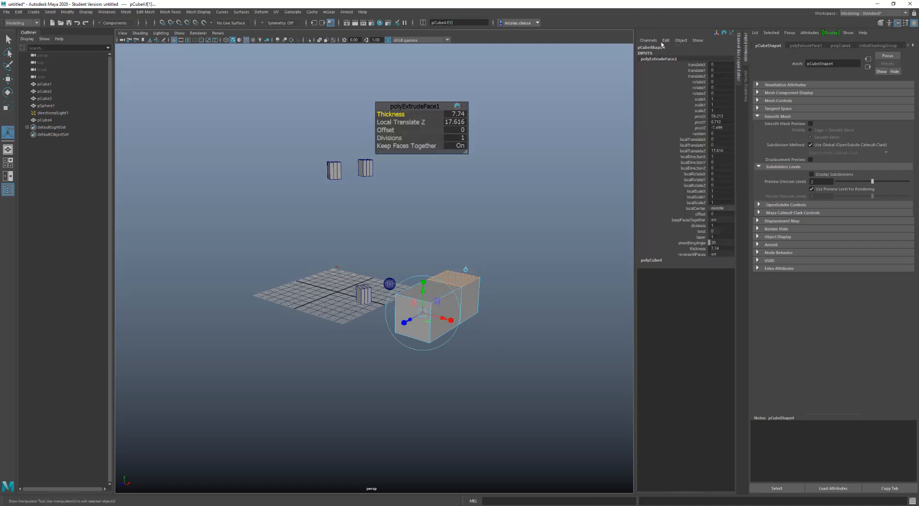
{"action": "left_click", "coordinate": [666, 41]}
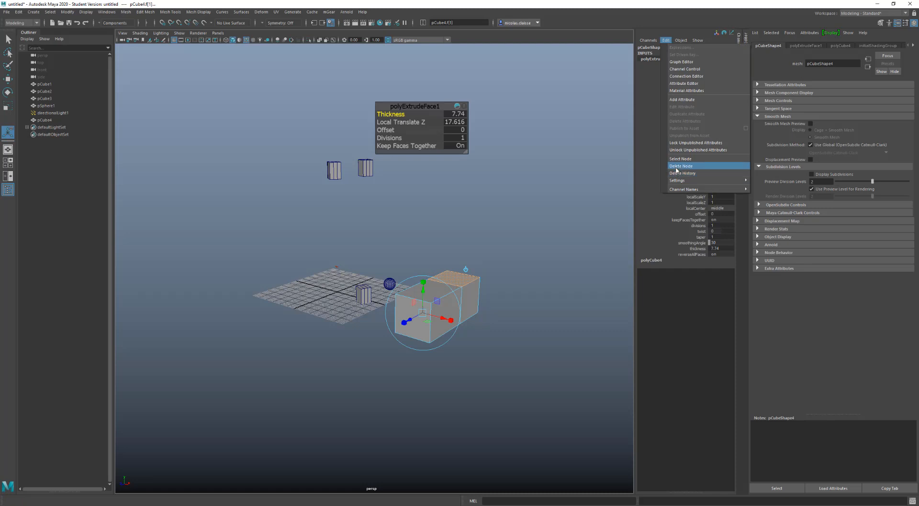
{"action": "left_click", "coordinate": [680, 166]}
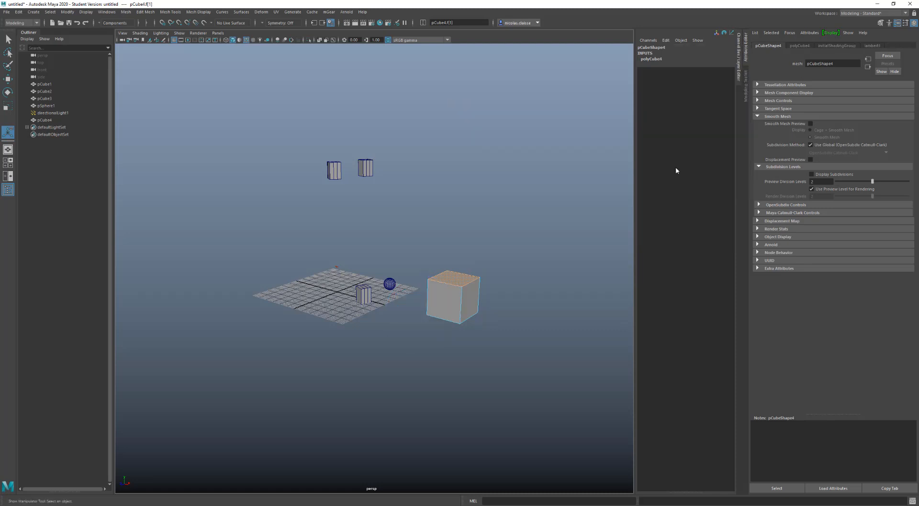
Step: Undo the deletions of polyExtrudeFace1, polyTweak1 and polyExtrudeFace2 on pCube4
{"action": "key", "text": "ctrl+z"}
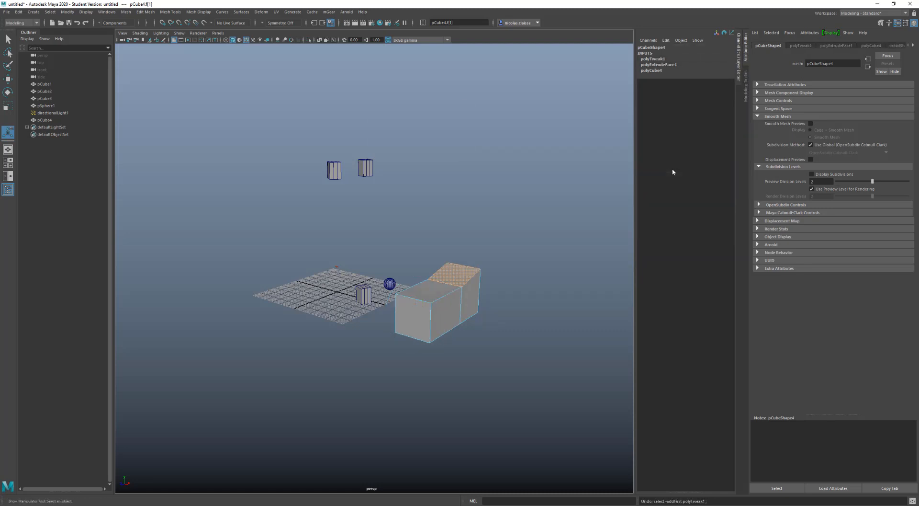
{"action": "left_click", "coordinate": [23, 12]}
{"action": "mouse_move", "coordinate": [49, 81]}
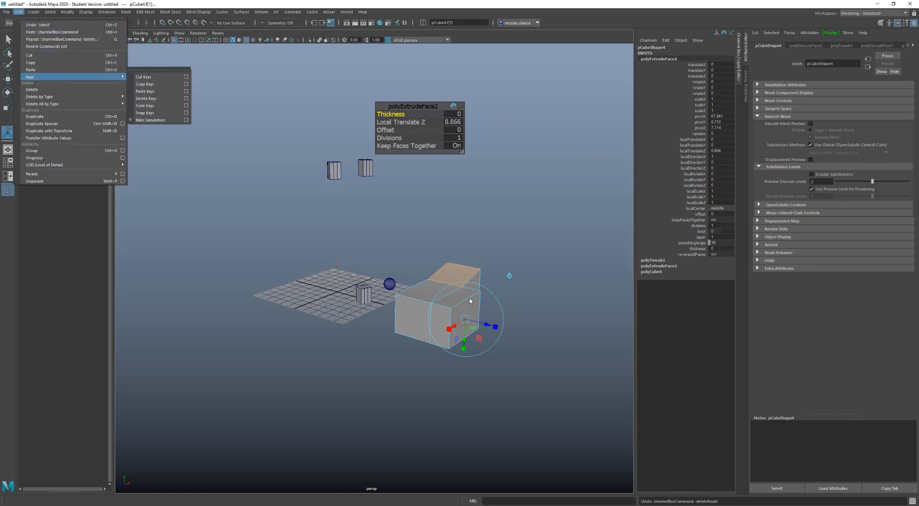
Step: Return pCube4 to object mode and delete its entire construction history
{"action": "right_click_drag", "start_coordinate": [433, 289], "coordinate": [491, 251]}
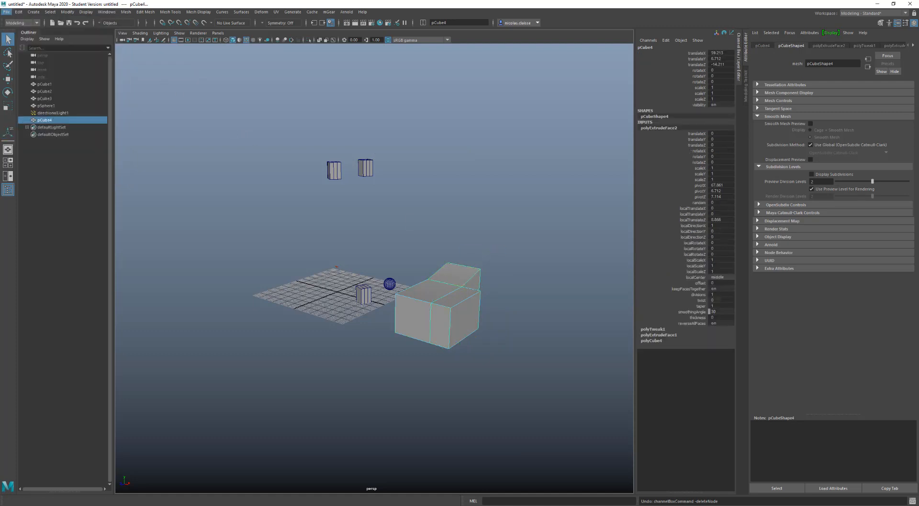
{"action": "left_click", "coordinate": [18, 12]}
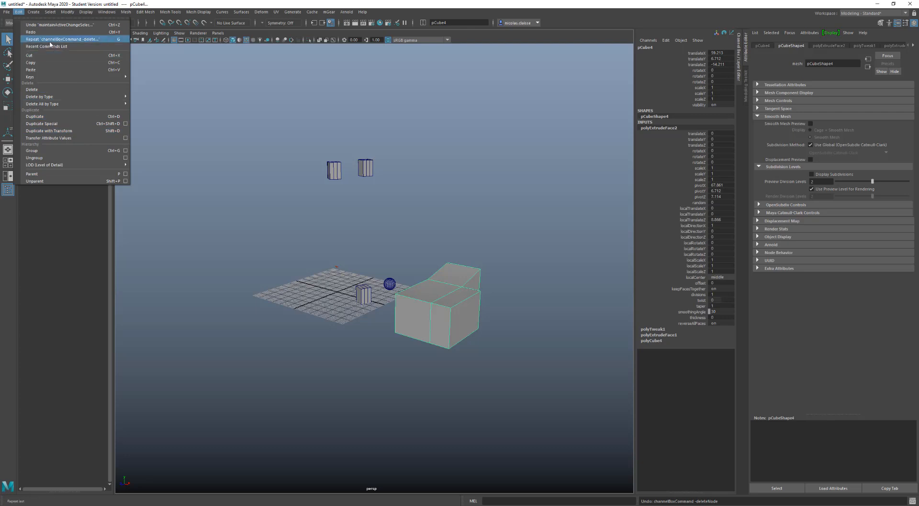
{"action": "mouse_move", "coordinate": [119, 96]}
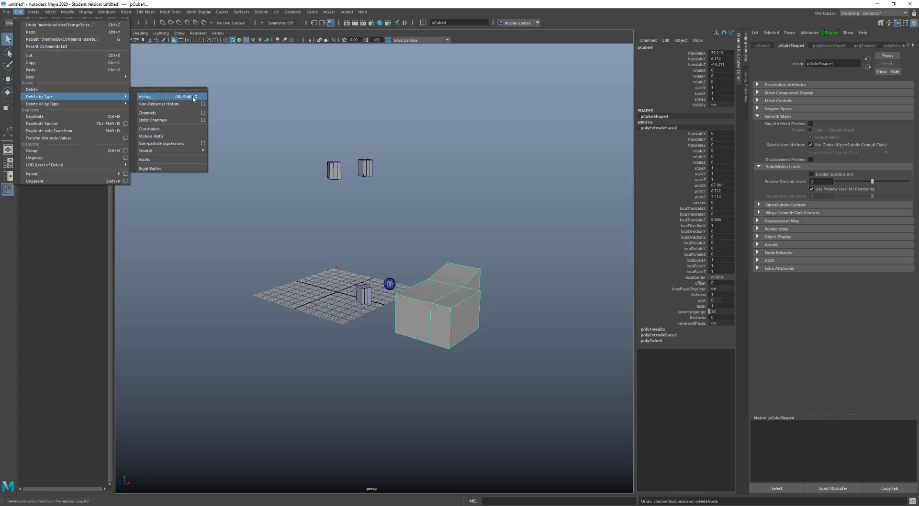
{"action": "left_click", "coordinate": [193, 97]}
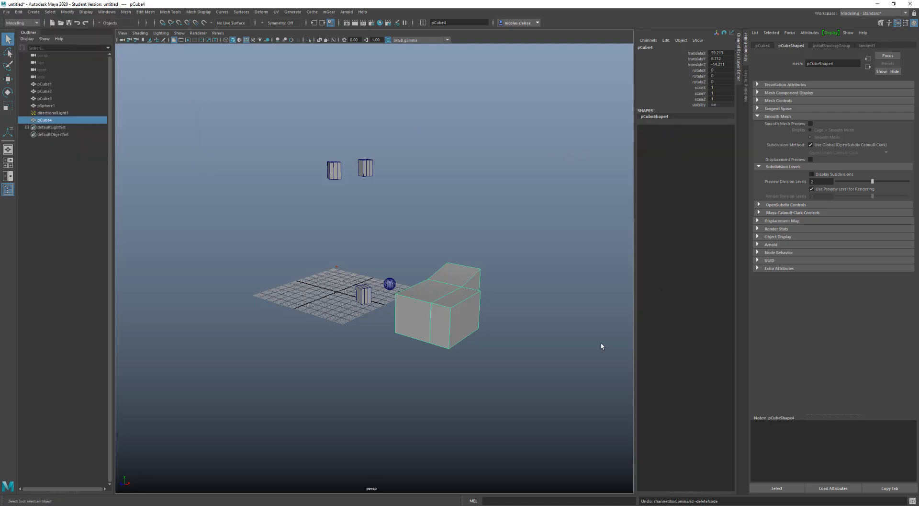
Step: Turn construction history off and create a polygon cube beside pCube4 at about X 99.47, Z -19.28
{"action": "left_click", "coordinate": [331, 22]}
{"action": "left_click", "coordinate": [511, 335]}
{"action": "mouse_move", "coordinate": [513, 335]}
{"action": "right_mouse_down", "text": "shift"}
{"action": "mouse_move", "coordinate": [539, 336]}
{"action": "mouse_move", "coordinate": [512, 352]}
{"action": "right_mouse_up", "text": "shift"}
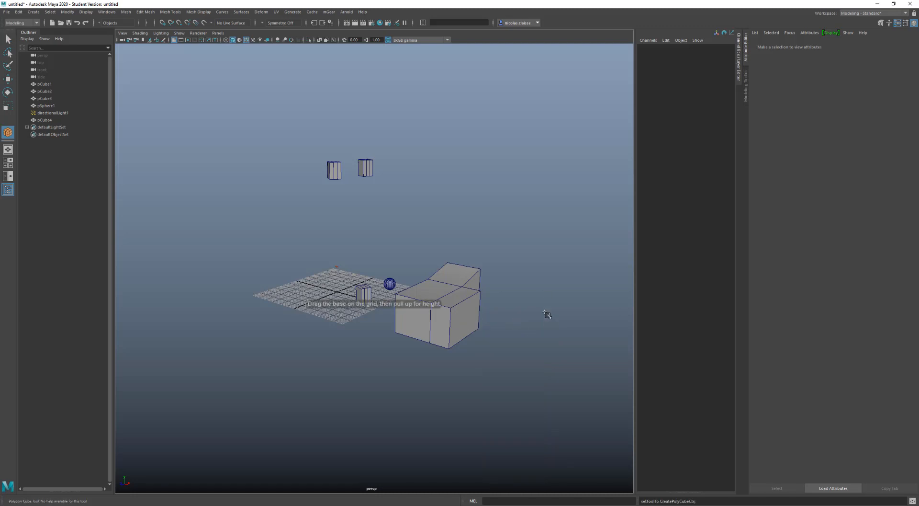
{"action": "left_click_drag", "start_coordinate": [545, 330], "coordinate": [568, 312]}
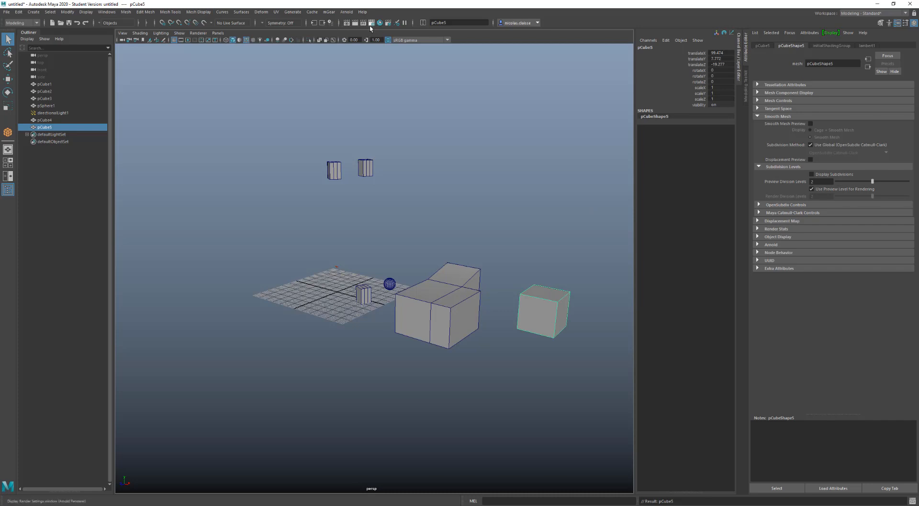
Step: Turn construction history back on and create another polygon cube about 11.33 units per side in front of pCube5
{"action": "left_click", "coordinate": [330, 22]}
{"action": "right_click_drag", "start_coordinate": [499, 361], "coordinate": [500, 376], "text": "shift"}
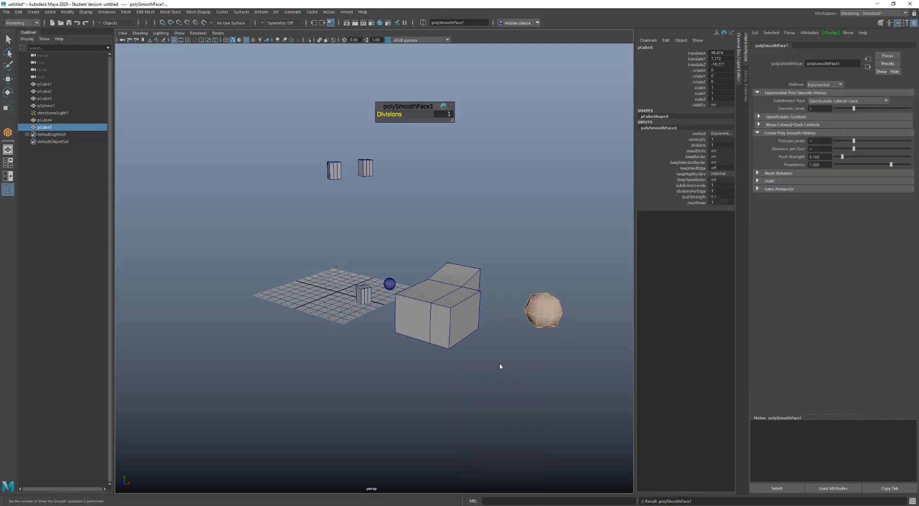
{"action": "key", "text": "ctrl+z"}
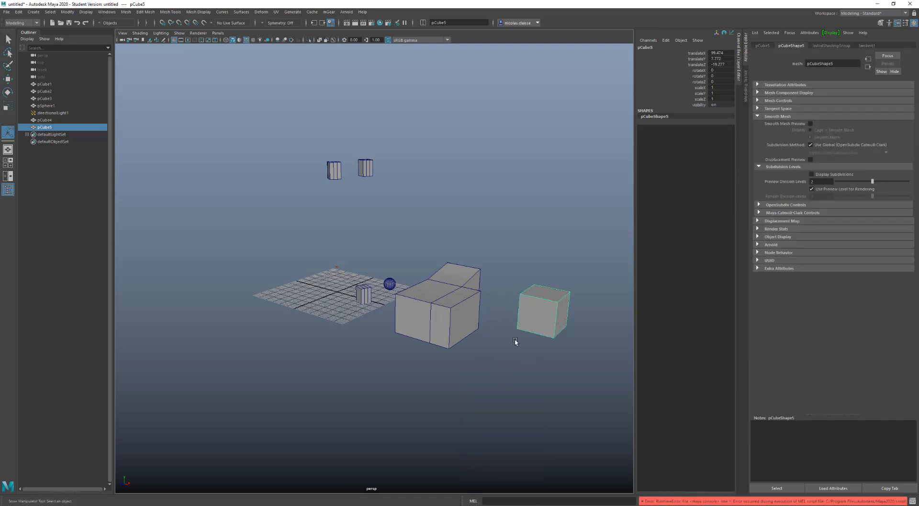
{"action": "left_click", "coordinate": [509, 361]}
{"action": "right_click_drag", "start_coordinate": [508, 361], "coordinate": [509, 380], "text": "shift"}
{"action": "left_click_drag", "start_coordinate": [509, 380], "coordinate": [486, 341]}
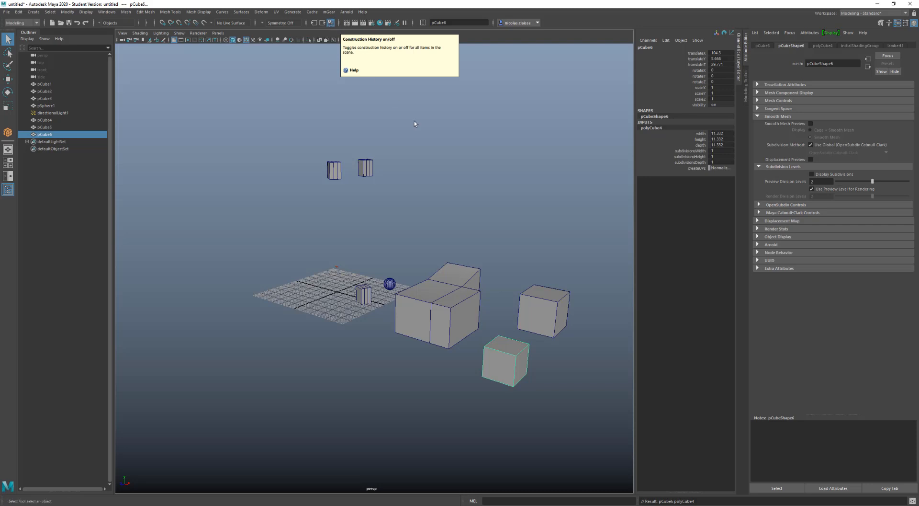
Step: Examine the channel and node editing commands available for pCube6's rotate and scale attributes
{"action": "middle_click_drag", "start_coordinate": [491, 195], "coordinate": [465, 197], "text": "alt"}
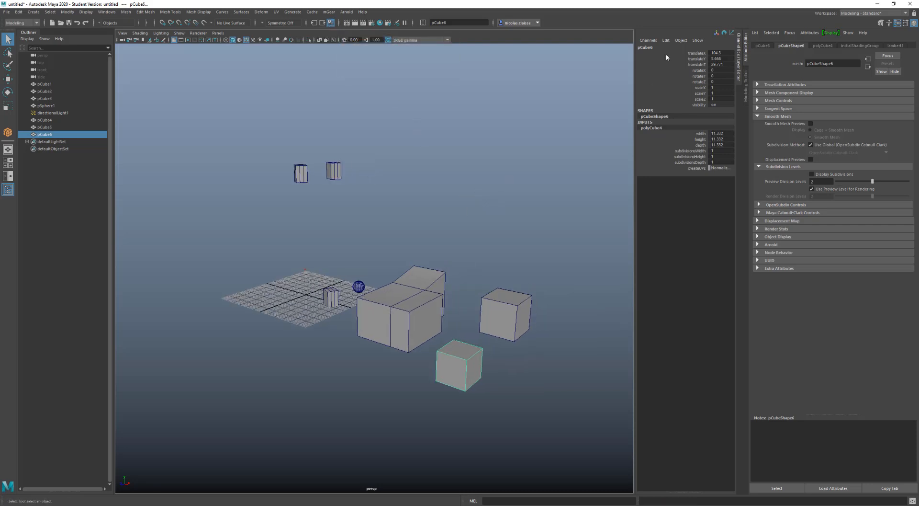
{"action": "left_click", "coordinate": [664, 71]}
{"action": "right_click", "coordinate": [663, 71]}
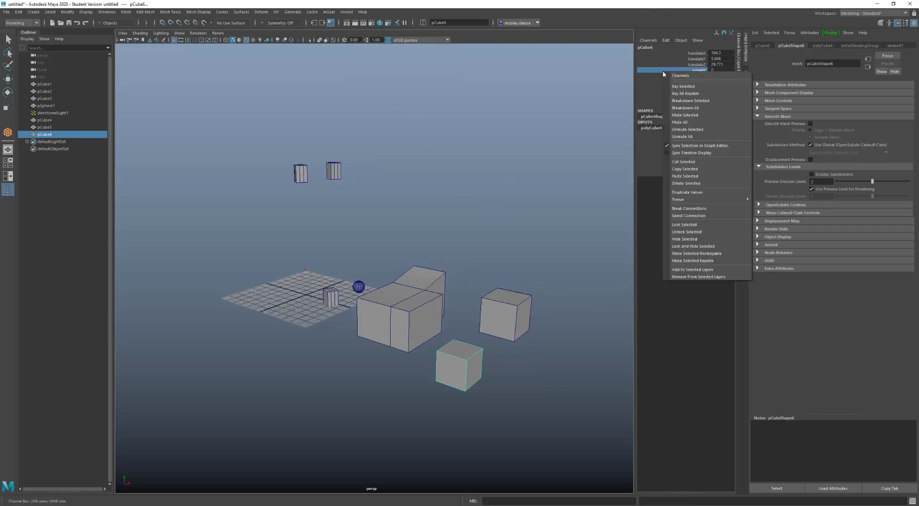
{"action": "left_click", "coordinate": [645, 91]}
{"action": "right_click", "coordinate": [646, 91]}
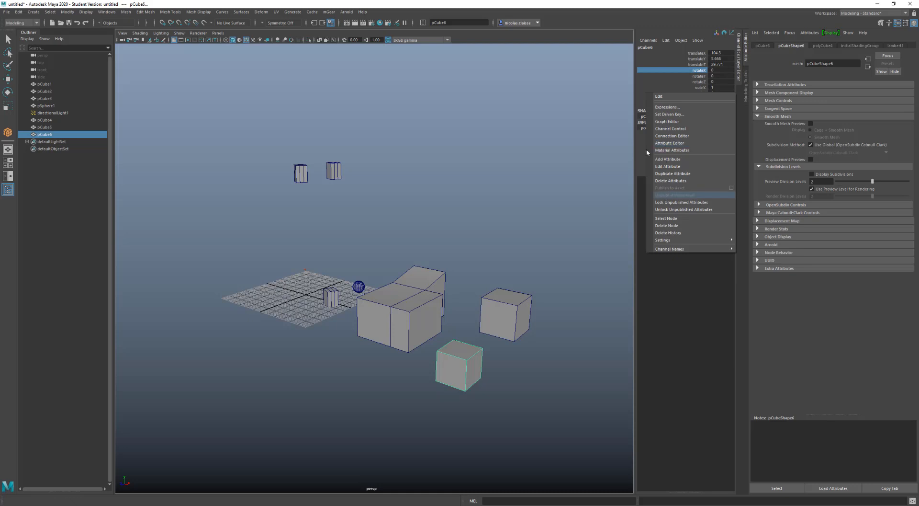
{"action": "left_click", "coordinate": [639, 87]}
{"action": "left_click", "coordinate": [665, 41]}
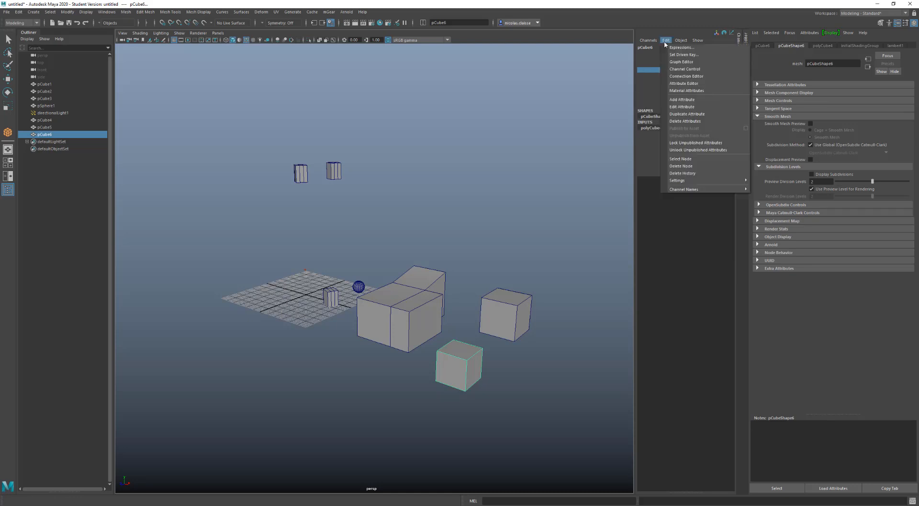
{"action": "left_click", "coordinate": [666, 42]}
{"action": "right_click", "coordinate": [658, 90]}
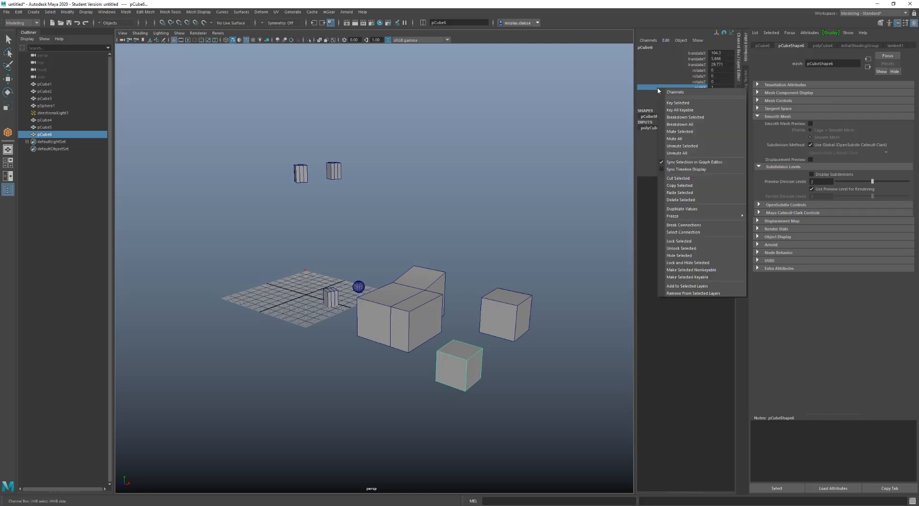
{"action": "left_click", "coordinate": [649, 41]}
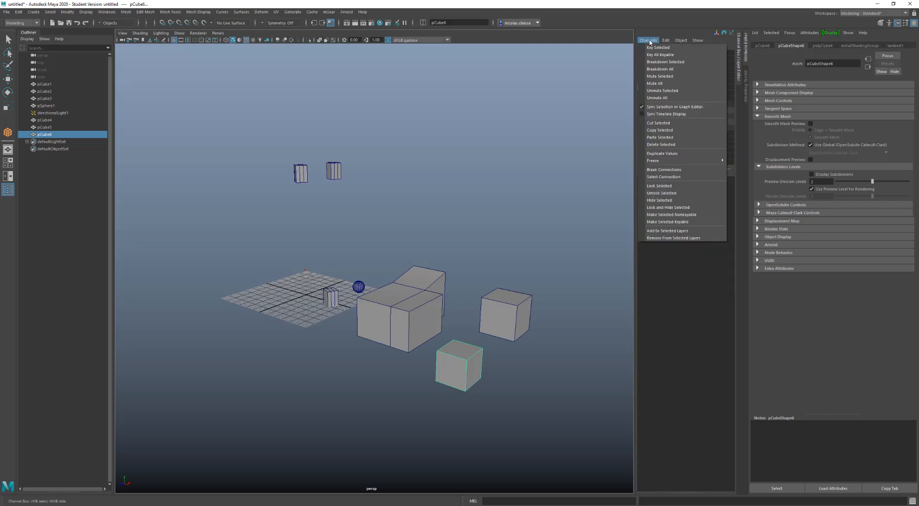
{"action": "left_click", "coordinate": [674, 267]}
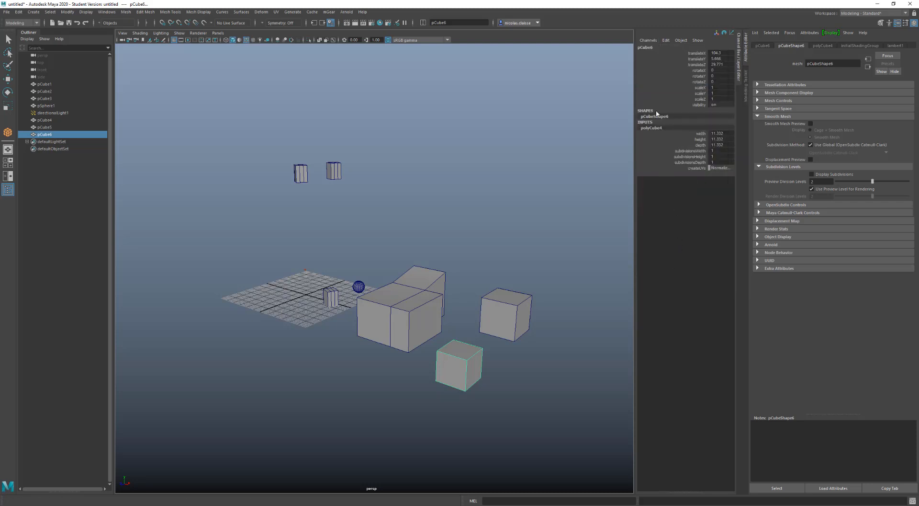
Step: Open the Graph Editor for pCube6's Translate Y channel
{"action": "left_click", "coordinate": [690, 59]}
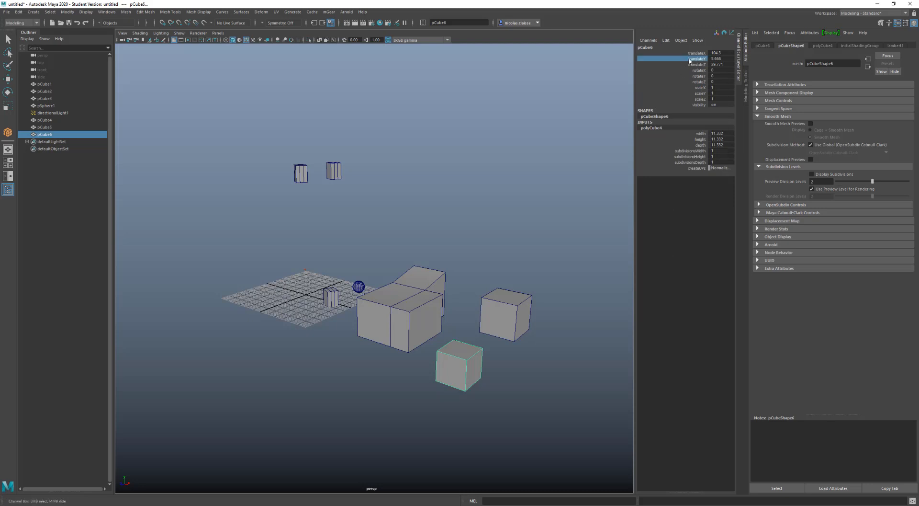
{"action": "left_click", "coordinate": [665, 41]}
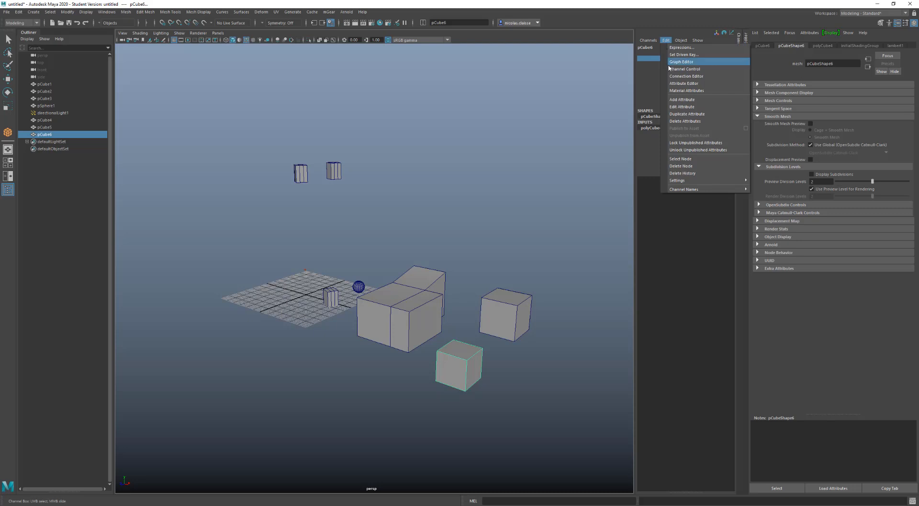
{"action": "left_click", "coordinate": [672, 63]}
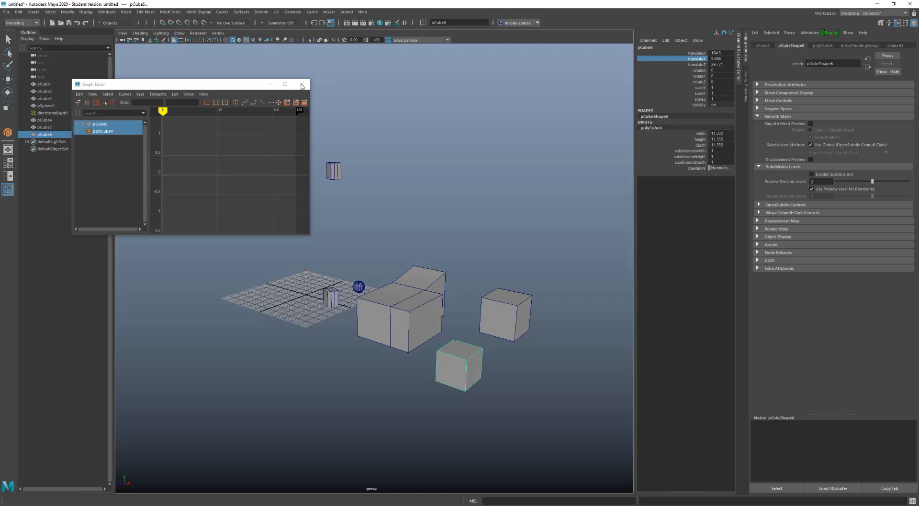
Step: Close the Graph Editor and open the material attributes of pCube6
{"action": "left_click", "coordinate": [304, 87]}
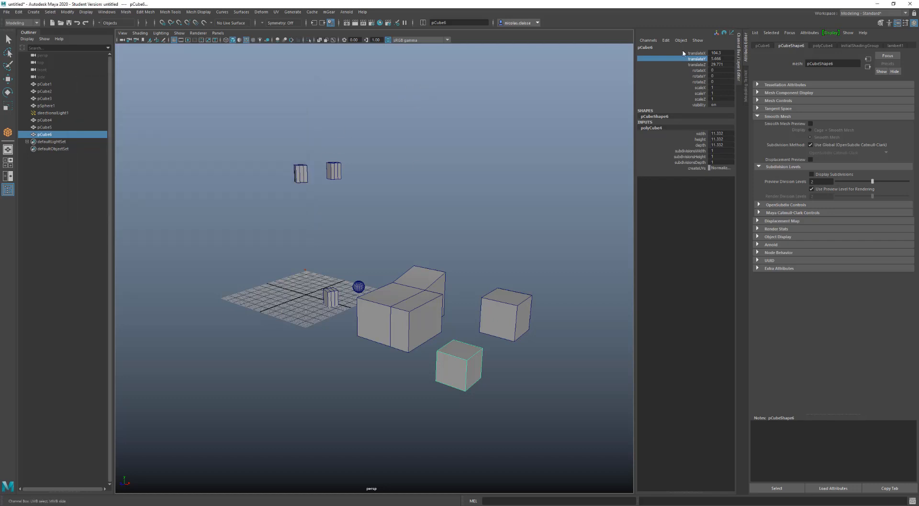
{"action": "left_click", "coordinate": [665, 41]}
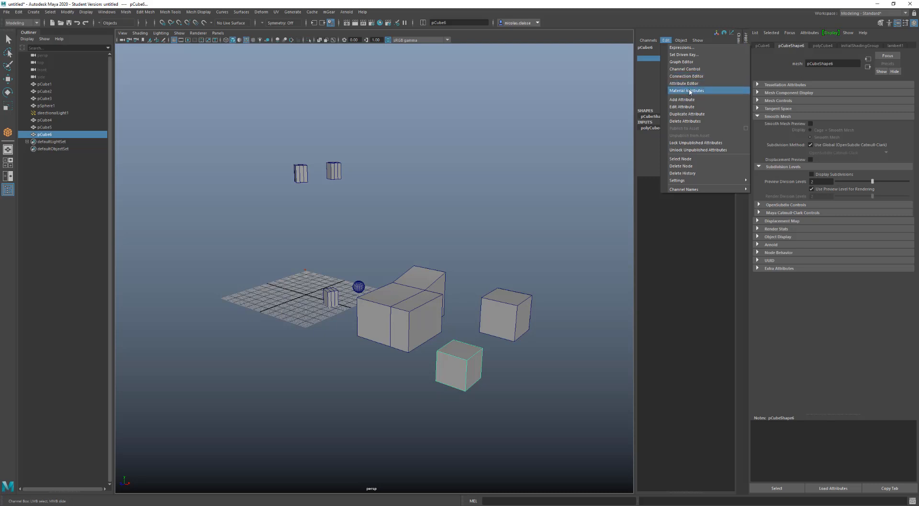
{"action": "left_click", "coordinate": [689, 90]}
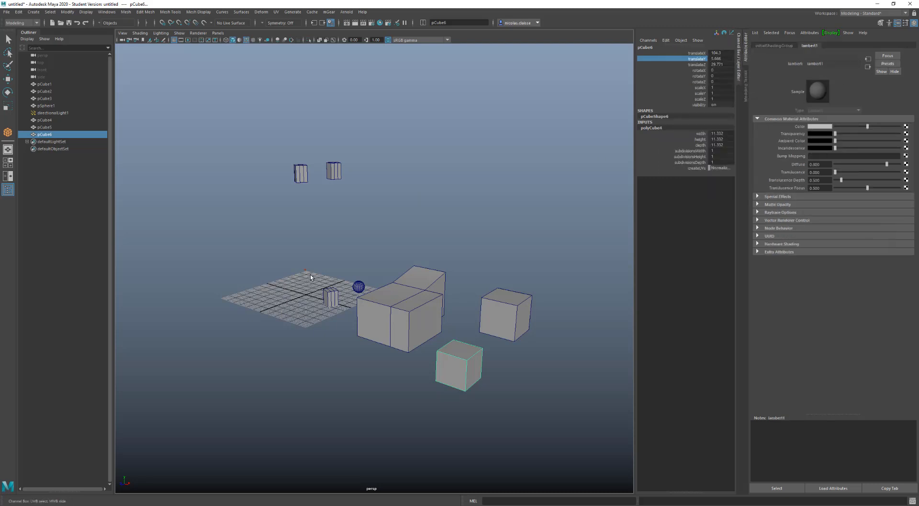
Step: Switch the Channel Box attribute names to the Nice format, and return them to Long
{"action": "left_click", "coordinate": [666, 41]}
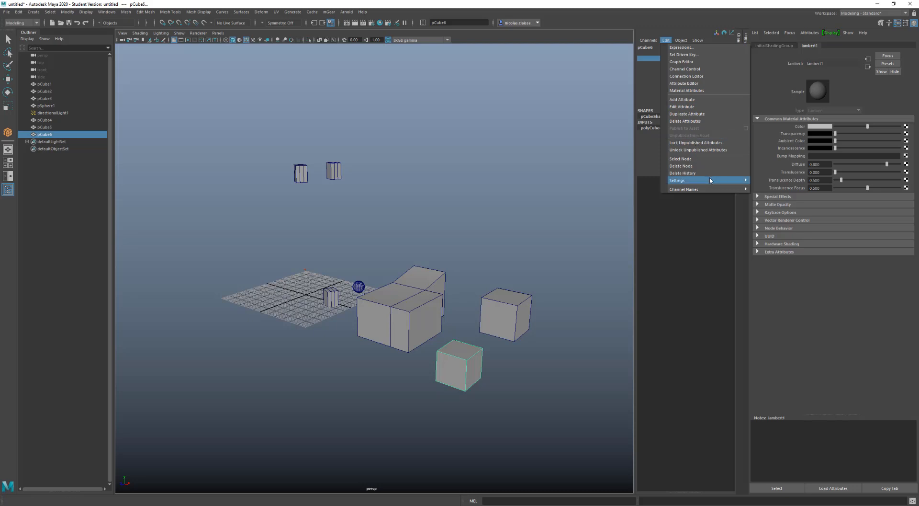
{"action": "mouse_move", "coordinate": [706, 191]}
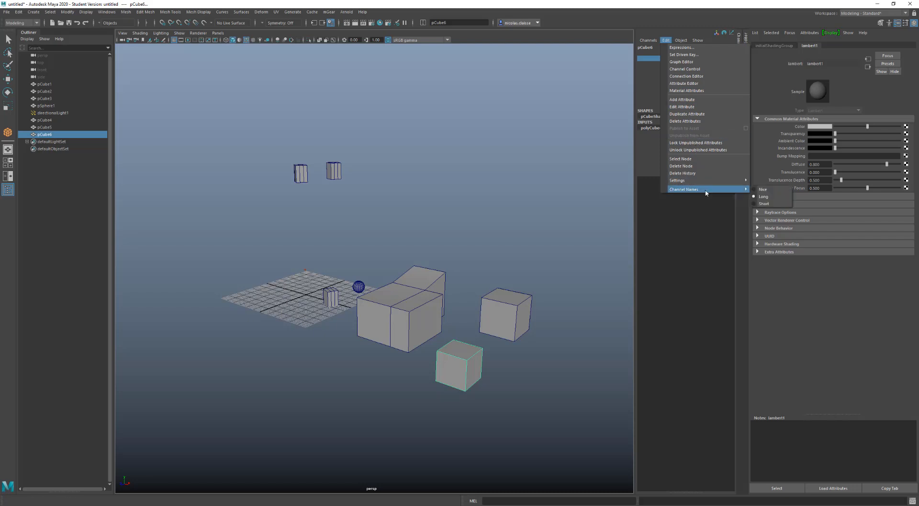
{"action": "left_click", "coordinate": [767, 190]}
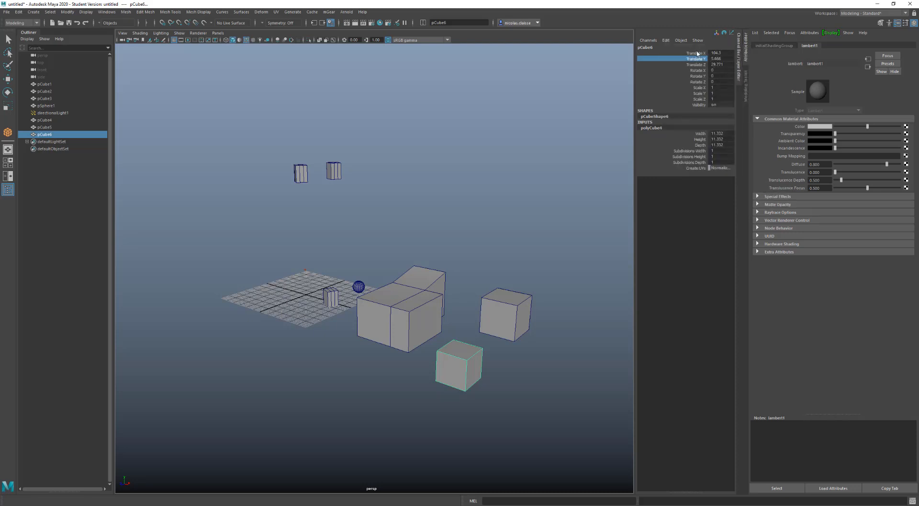
{"action": "left_click", "coordinate": [666, 40]}
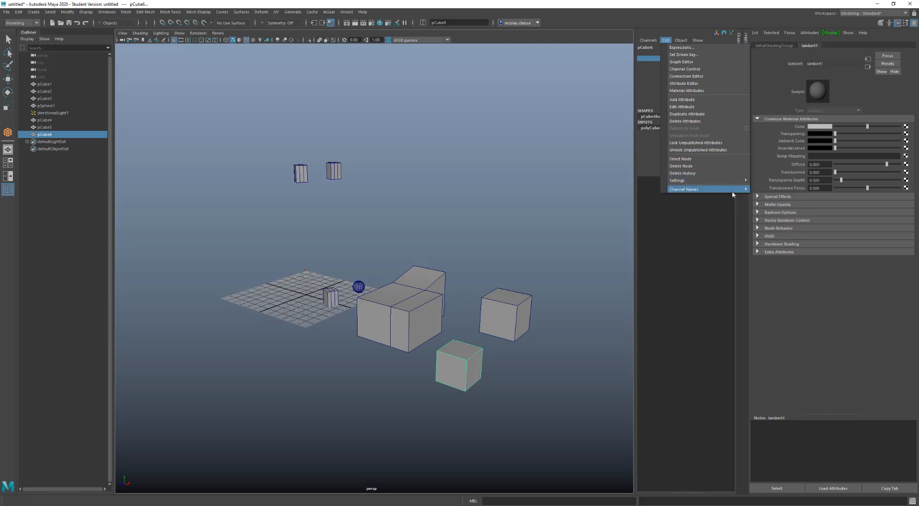
{"action": "mouse_move", "coordinate": [738, 189]}
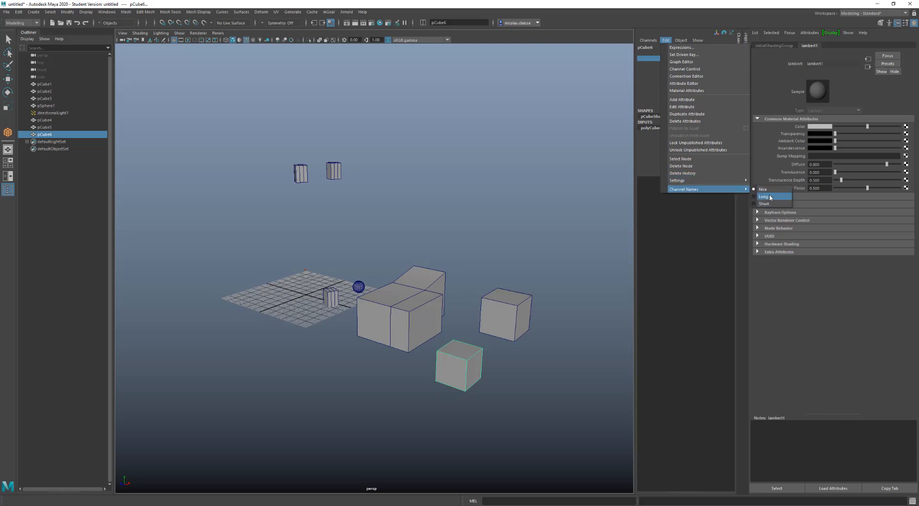
{"action": "left_click", "coordinate": [769, 197]}
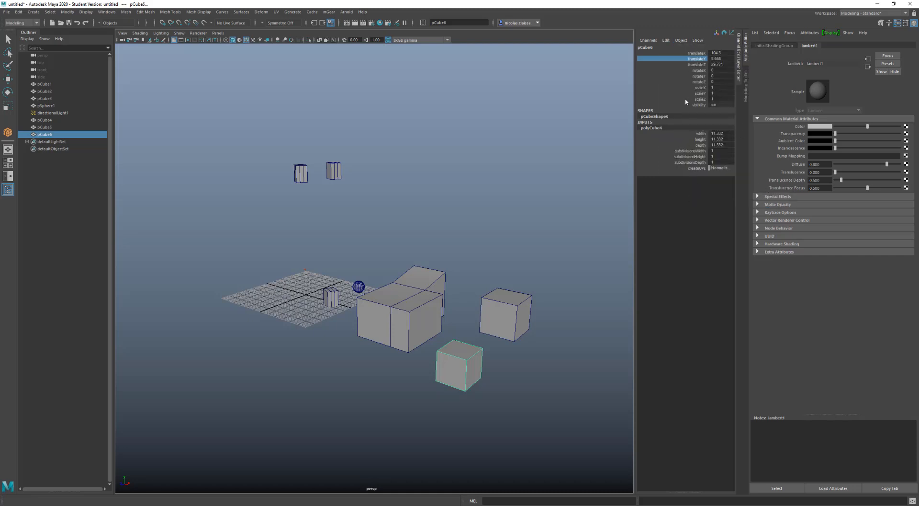
Step: Try the Nice format and the Short format for the Channel Box attribute names
{"action": "left_click", "coordinate": [666, 40]}
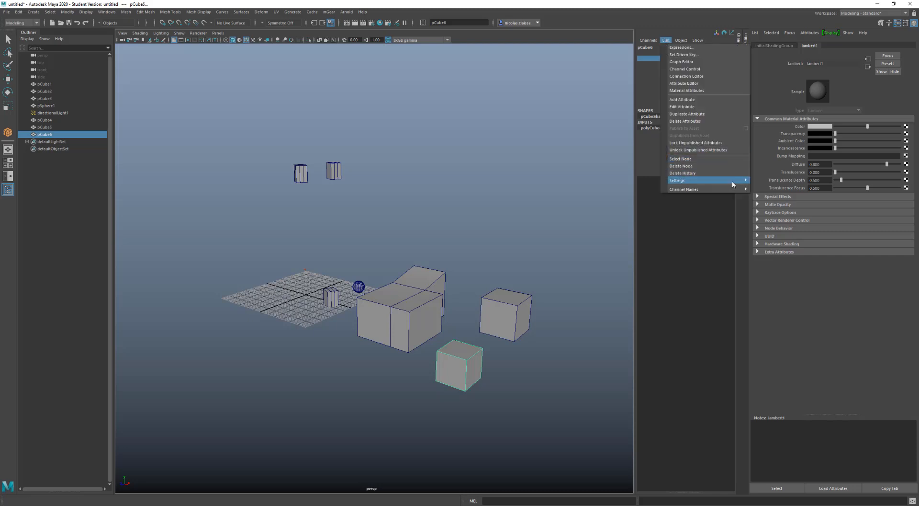
{"action": "mouse_move", "coordinate": [737, 191]}
{"action": "left_click", "coordinate": [768, 191]}
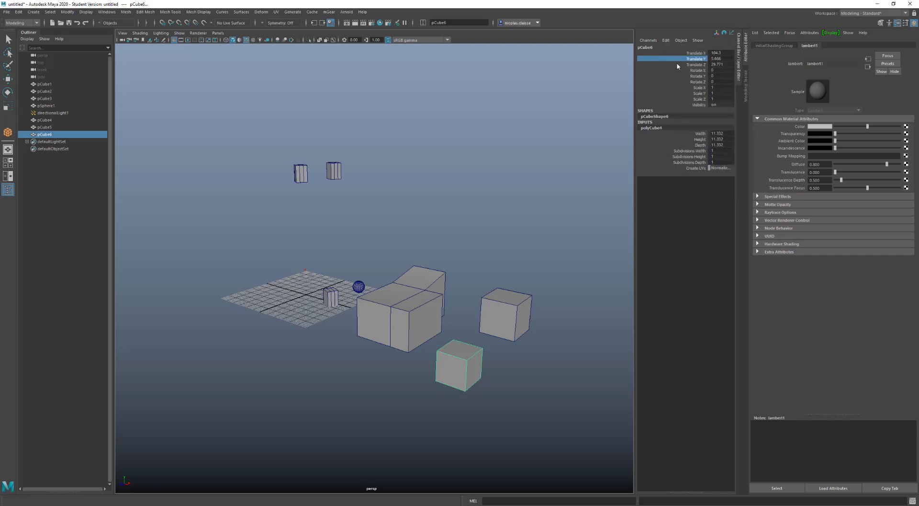
{"action": "left_click", "coordinate": [665, 42]}
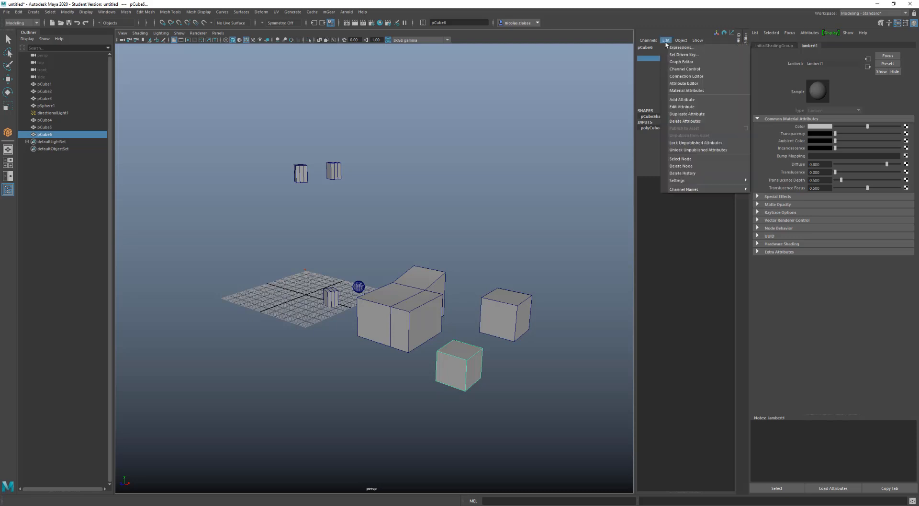
{"action": "mouse_move", "coordinate": [745, 190]}
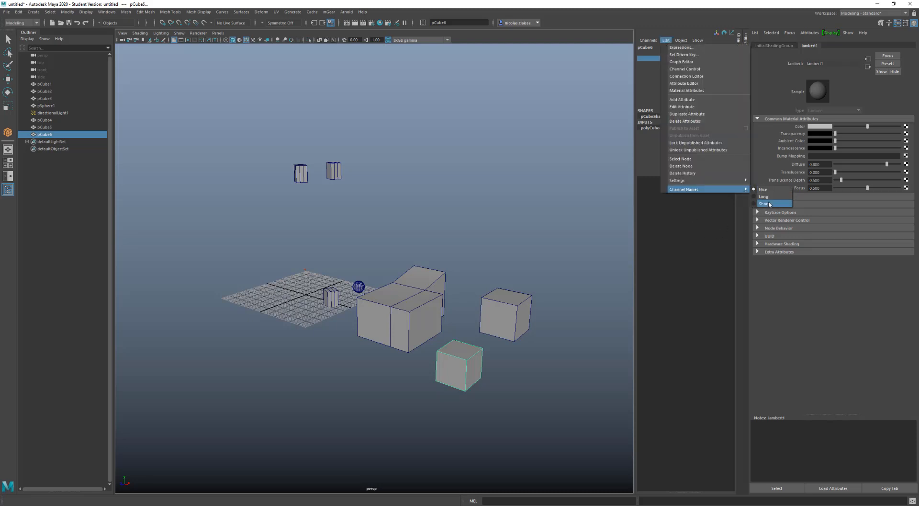
{"action": "left_click", "coordinate": [768, 203]}
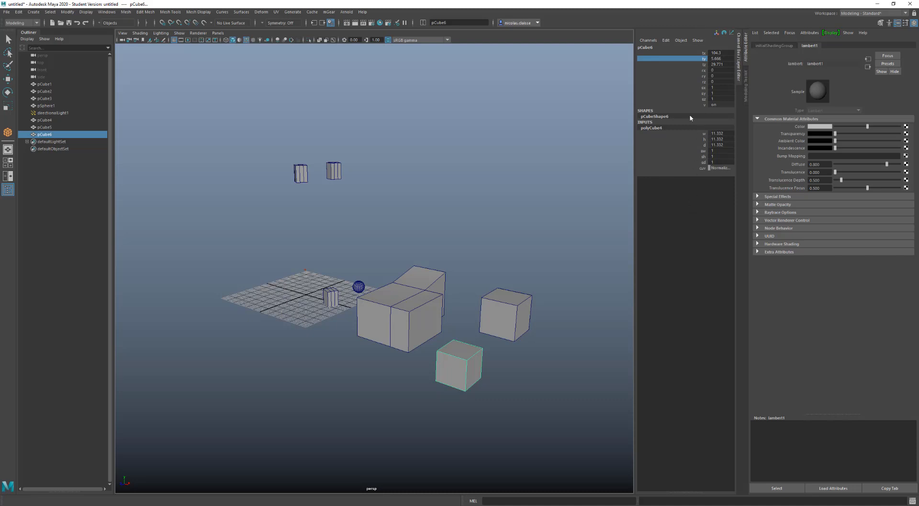
Step: Set the Channel Box attribute names to the Nice format
{"action": "left_click", "coordinate": [666, 40]}
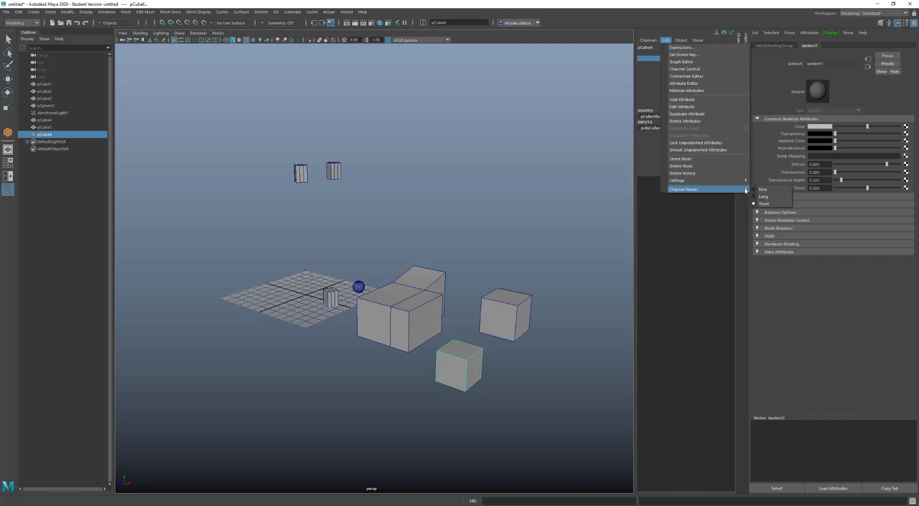
{"action": "left_click", "coordinate": [764, 190]}
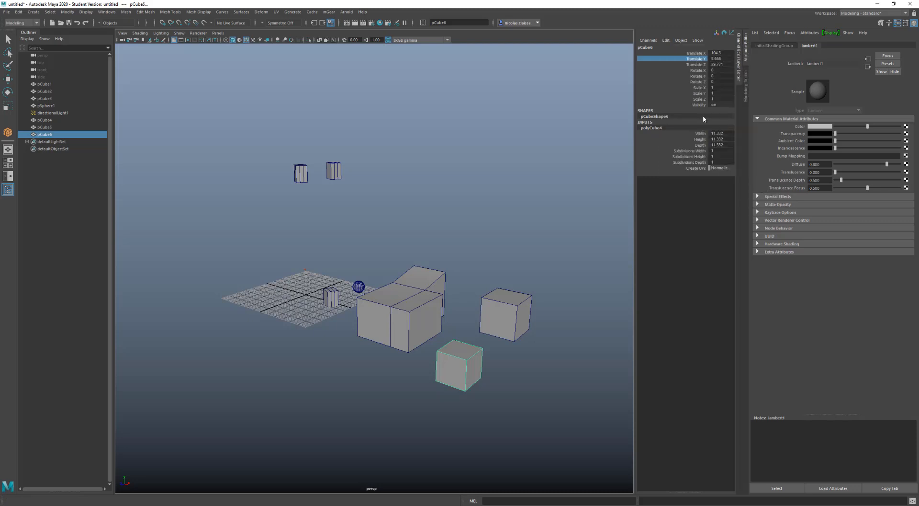
{"action": "left_click", "coordinate": [665, 40]}
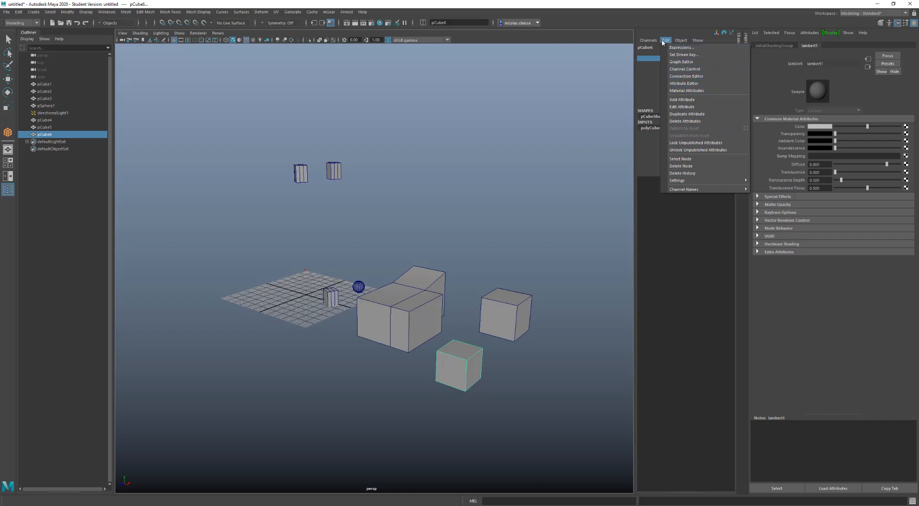
{"action": "mouse_move", "coordinate": [653, 42]}
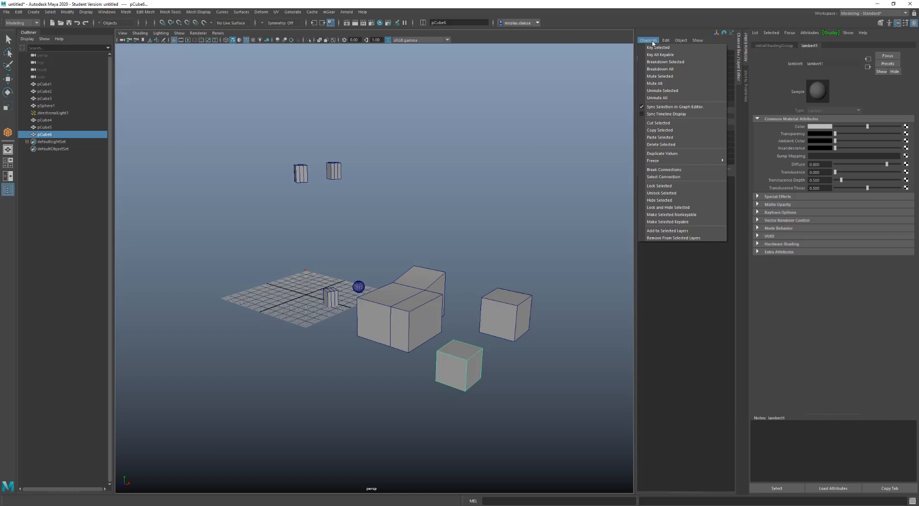
{"action": "left_click", "coordinate": [653, 43]}
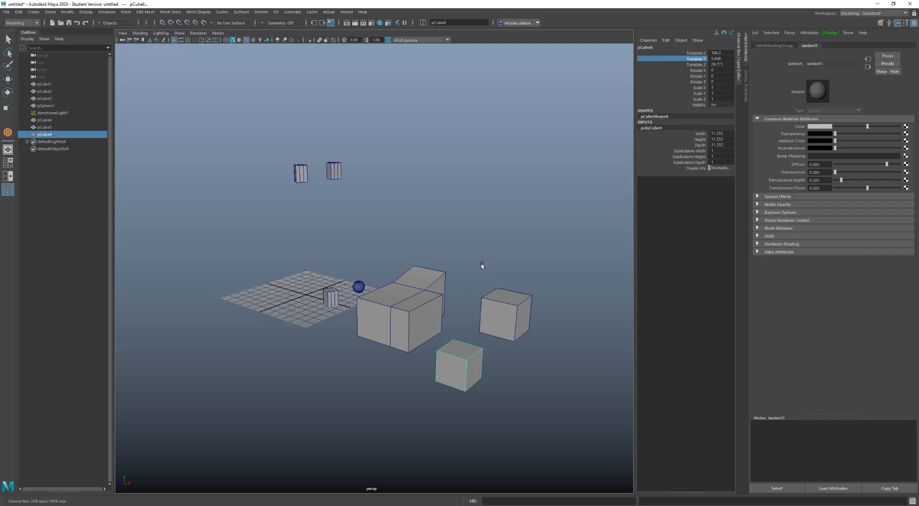
Step: Show the time and range sliders below the viewport and key pCube6's Translate Y at frame 1
{"action": "key", "text": "space"}
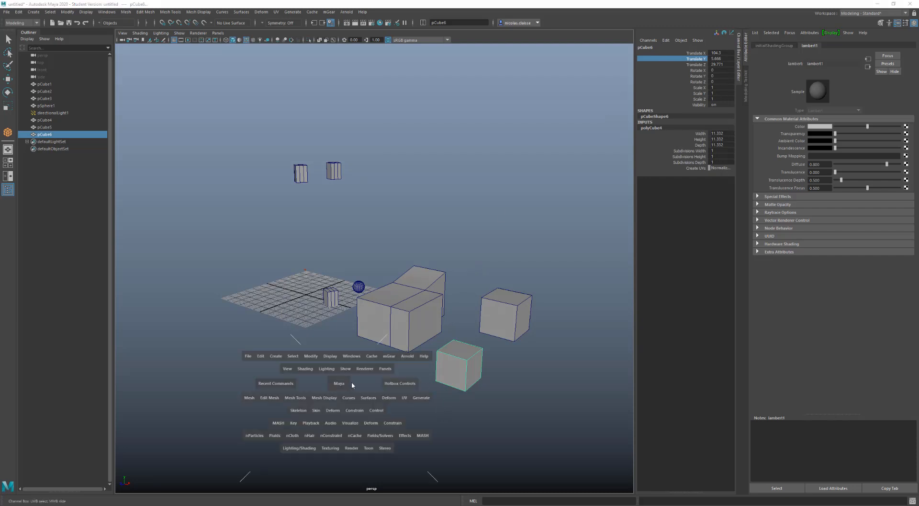
{"action": "left_click_drag", "start_coordinate": [368, 382], "coordinate": [364, 403]}
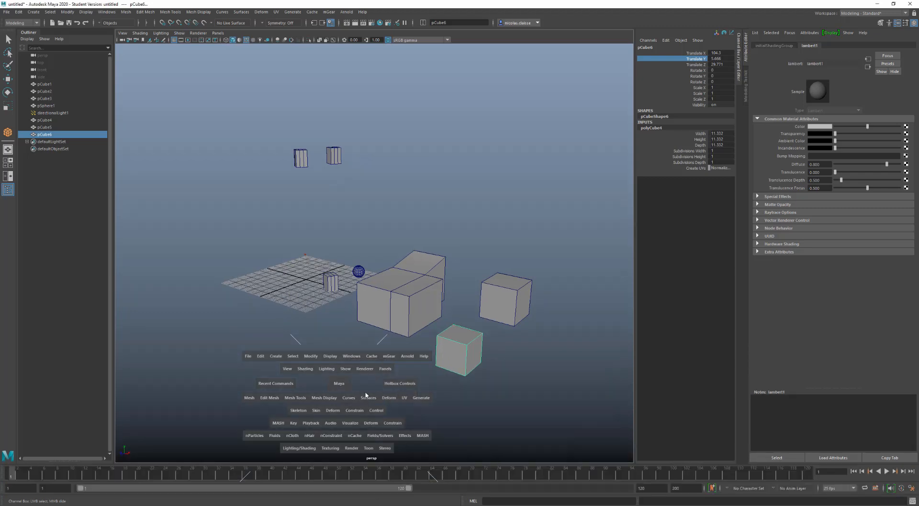
{"action": "mouse_move", "coordinate": [477, 390]}
{"action": "left_mouse_down"}
{"action": "mouse_move", "coordinate": [478, 381]}
{"action": "mouse_move", "coordinate": [476, 390]}
{"action": "left_mouse_up"}
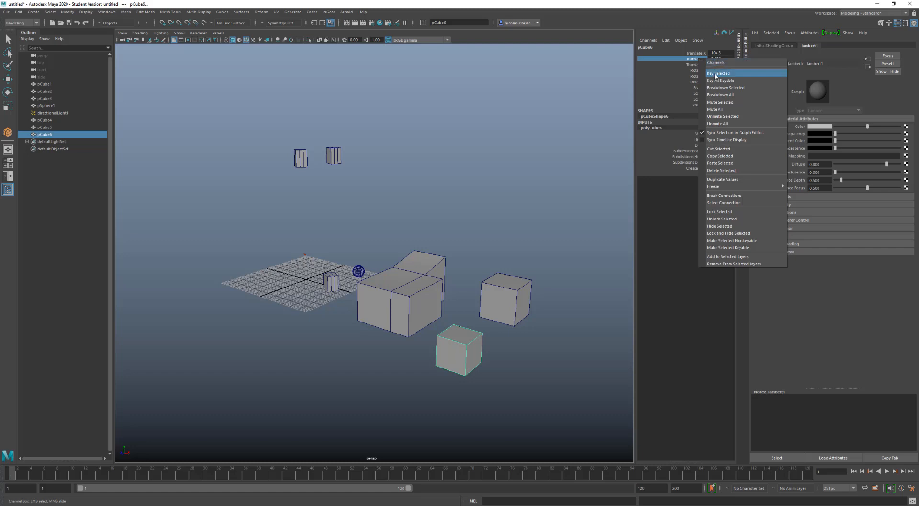
{"action": "left_click", "coordinate": [716, 74]}
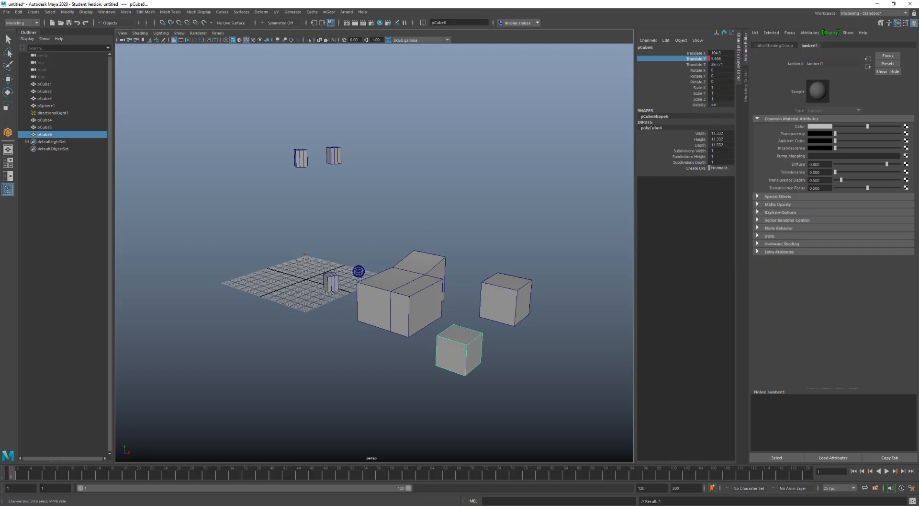
Step: At frame 17, raise pCube6 to a Translate Y of 54.566 and key only that channel
{"action": "left_click_drag", "start_coordinate": [38, 475], "coordinate": [122, 475]}
{"action": "key", "text": "w"}
{"action": "middle_click_drag", "start_coordinate": [484, 143], "coordinate": [583, 143]}
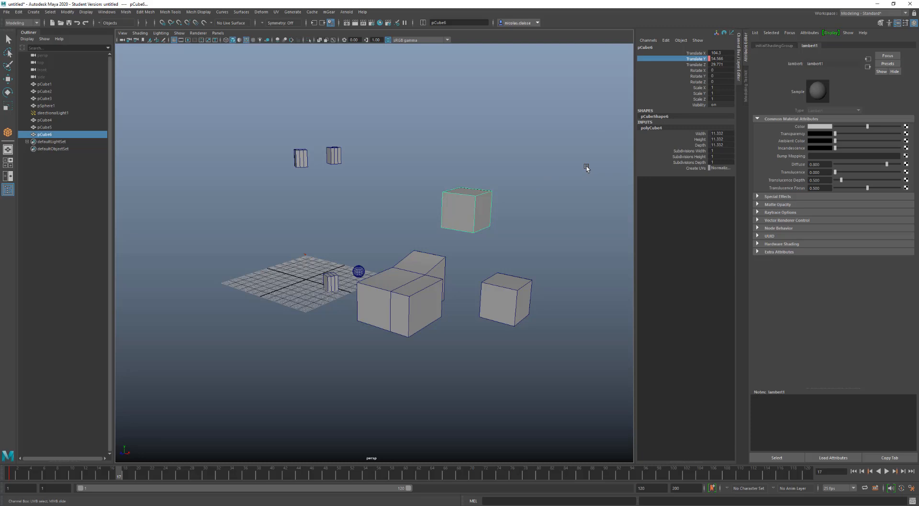
{"action": "key", "text": "s"}
{"action": "key", "text": "ctrl+z"}
{"action": "right_click", "coordinate": [697, 60]}
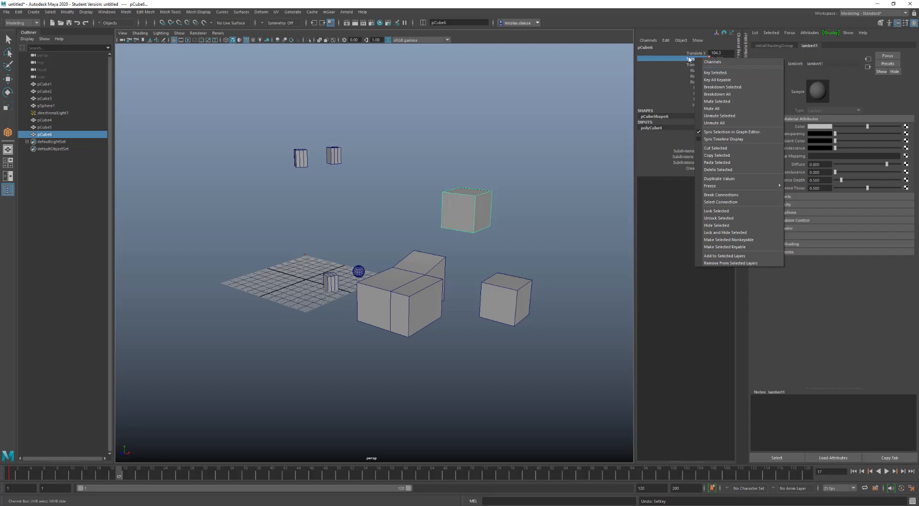
{"action": "left_click", "coordinate": [716, 73]}
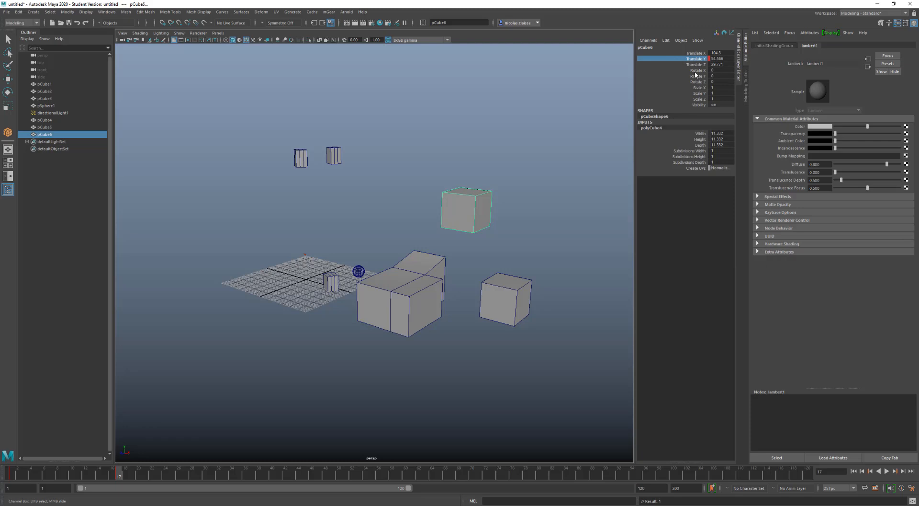
Step: Key pCube6's Scale X, Y and Z channels at frame 17
{"action": "left_click_drag", "start_coordinate": [697, 88], "coordinate": [695, 102]}
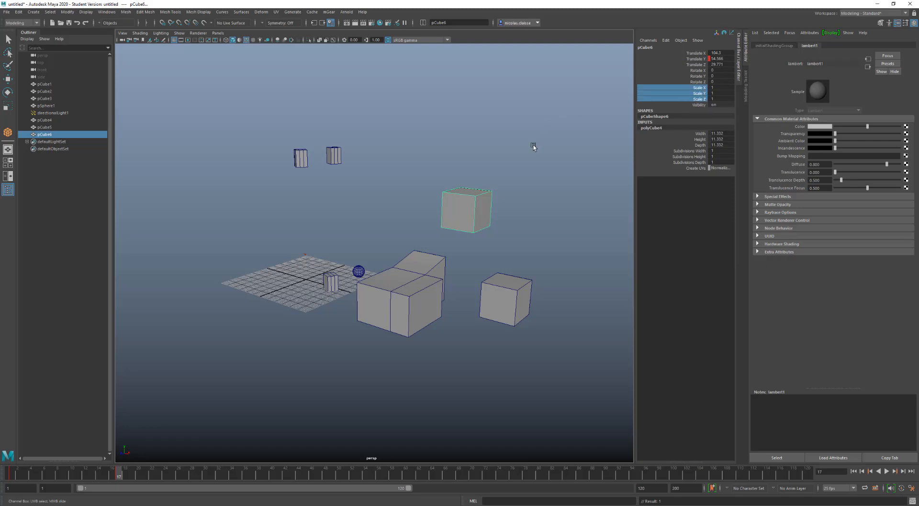
{"action": "right_click", "coordinate": [688, 94]}
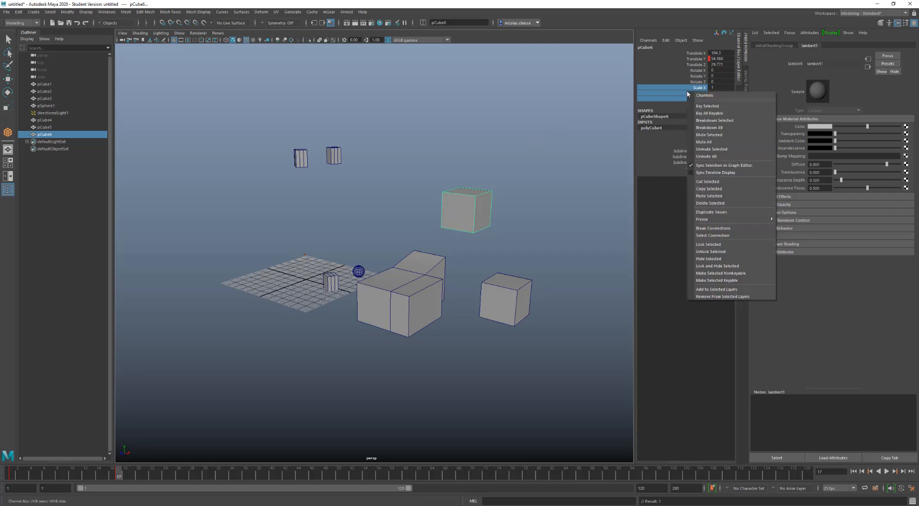
{"action": "left_click", "coordinate": [701, 106]}
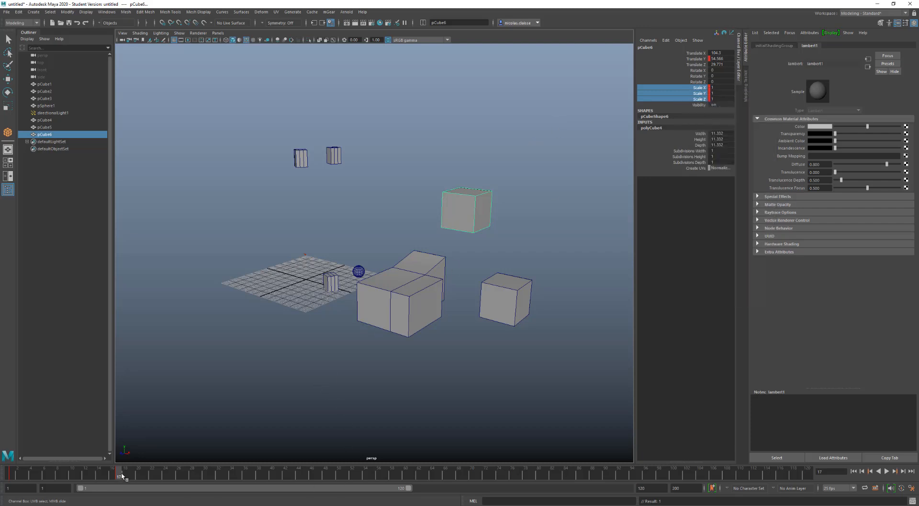
Step: At frame 1, set pCube6's Scale X, Y and Z to 0 and key the three channels
{"action": "left_click_drag", "start_coordinate": [120, 476], "coordinate": [2, 473]}
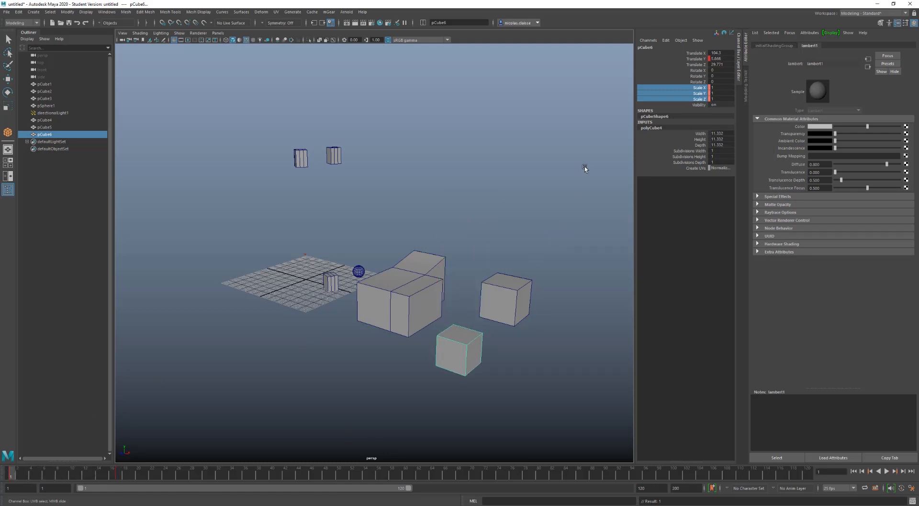
{"action": "middle_click_drag", "start_coordinate": [544, 175], "coordinate": [541, 175]}
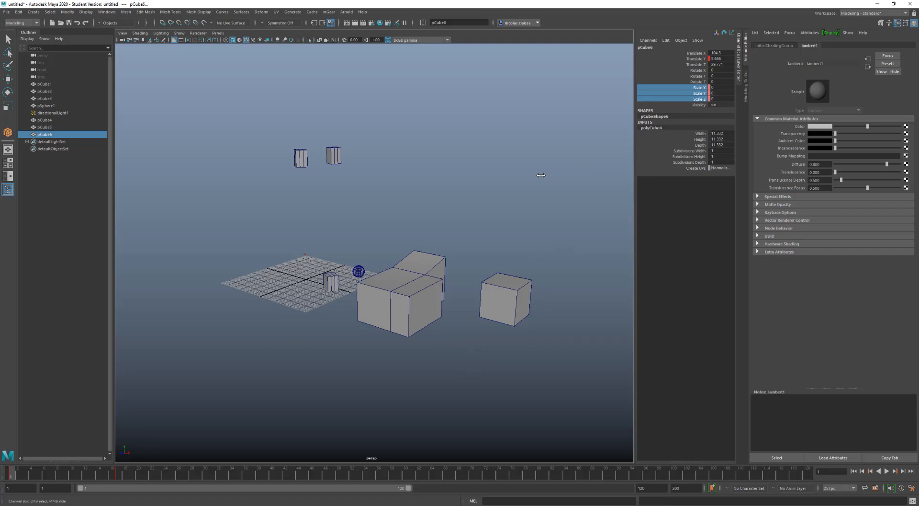
{"action": "right_click", "coordinate": [684, 93]}
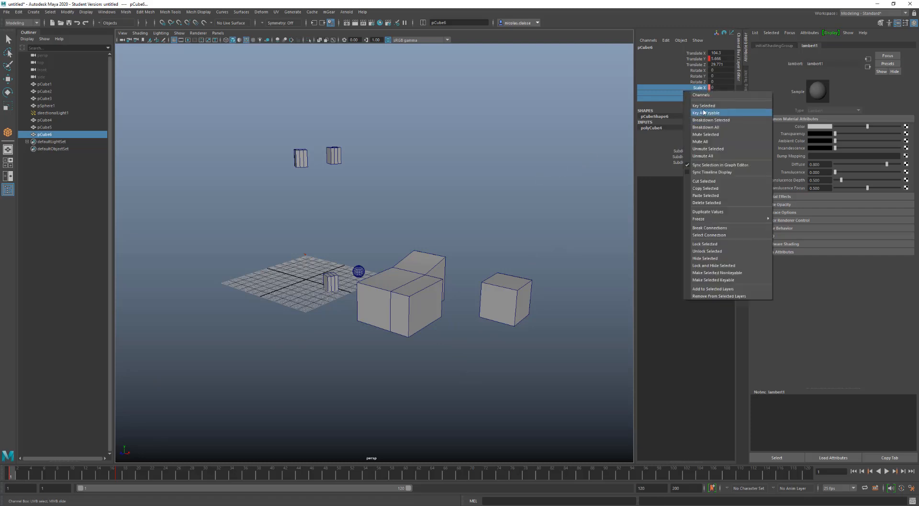
{"action": "left_click", "coordinate": [714, 104]}
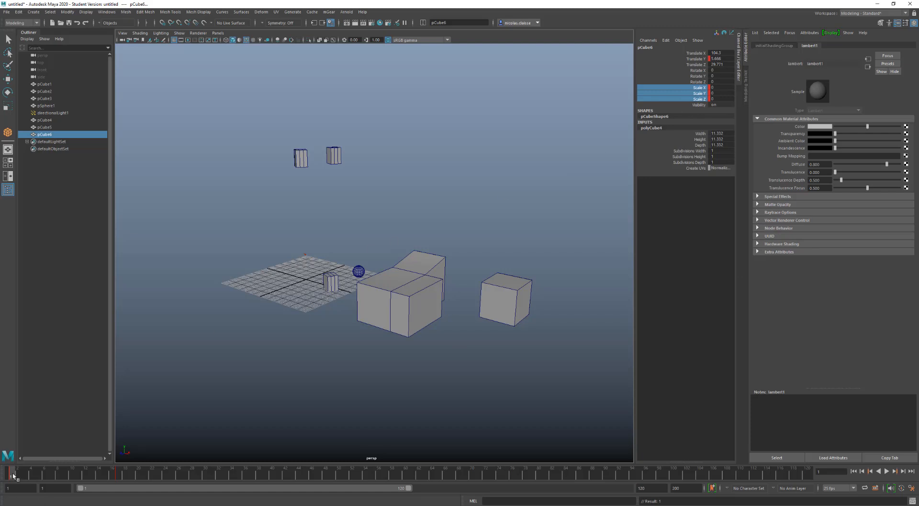
Step: At frame 17, break the connection on pCube6's Scale X channel and play back the animation
{"action": "left_click_drag", "start_coordinate": [13, 474], "coordinate": [119, 473]}
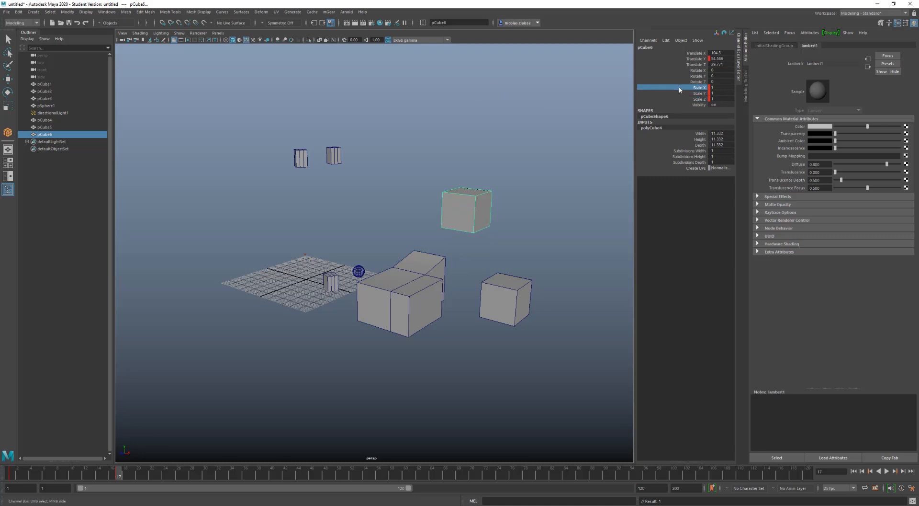
{"action": "right_click", "coordinate": [680, 87]}
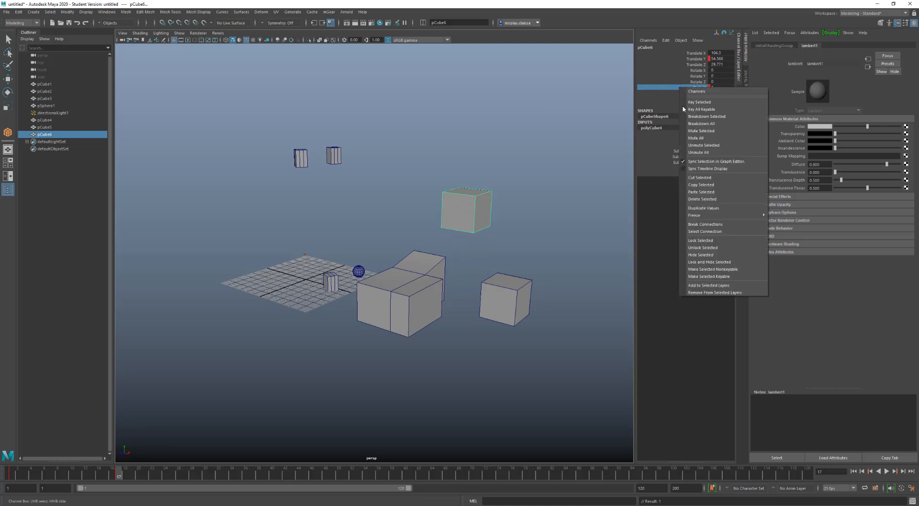
{"action": "left_click", "coordinate": [705, 224]}
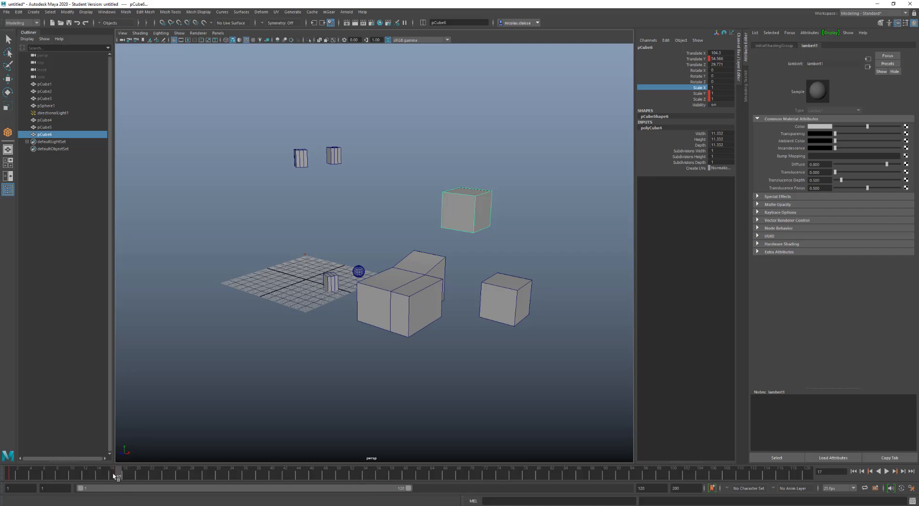
{"action": "key", "text": "alt+v"}
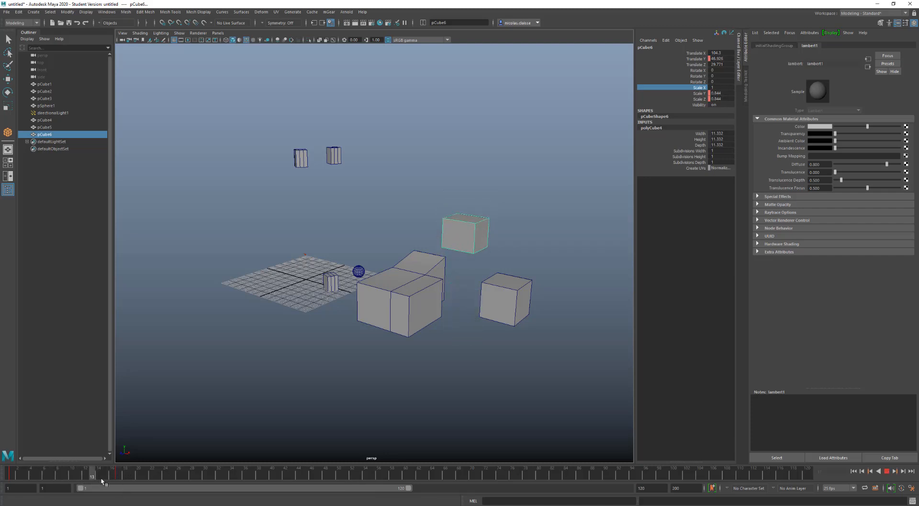
{"action": "key", "text": "alt+v"}
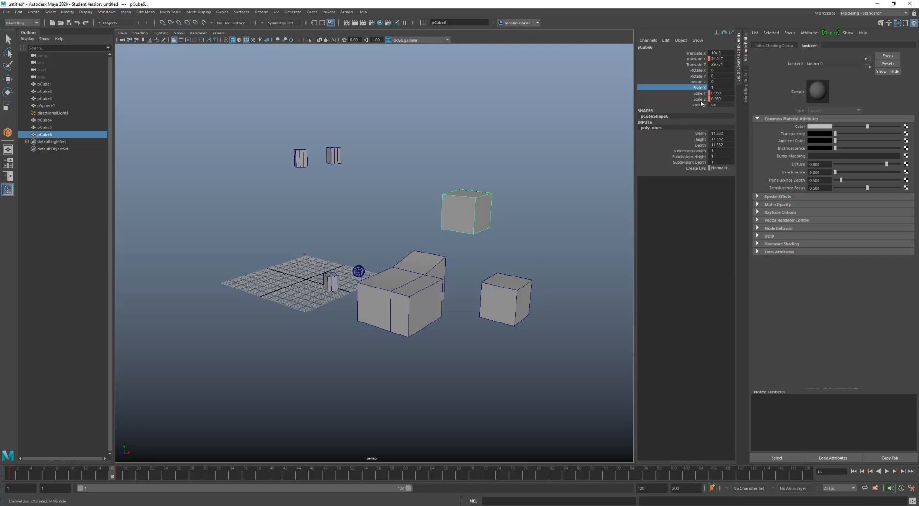
Step: Delete all animation channels from pCube6 by type
{"action": "left_click_drag", "start_coordinate": [701, 100], "coordinate": [700, 61]}
{"action": "right_click", "coordinate": [700, 60]}
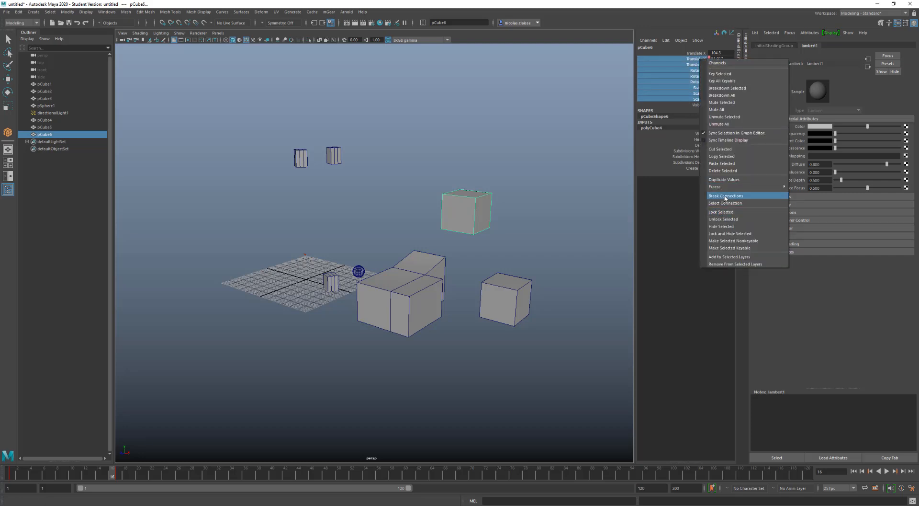
{"action": "left_click", "coordinate": [19, 12]}
{"action": "mouse_move", "coordinate": [107, 98]}
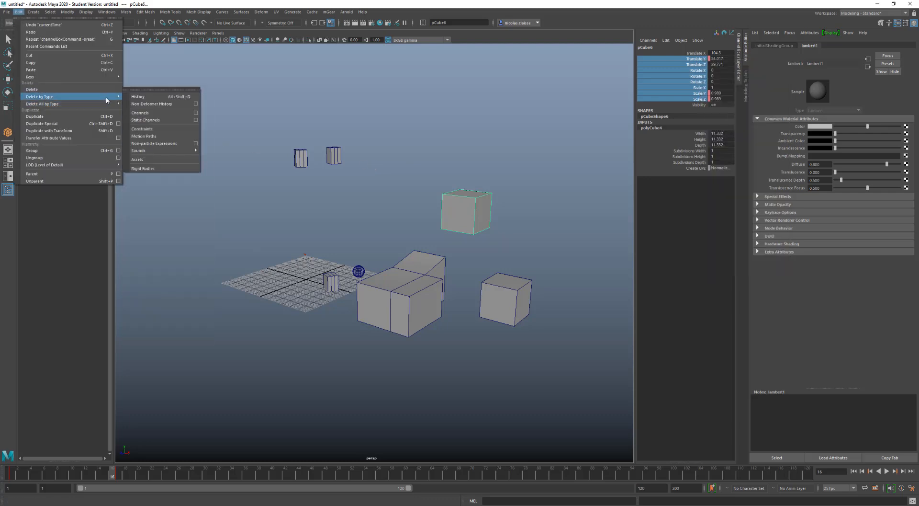
{"action": "left_click", "coordinate": [150, 114]}
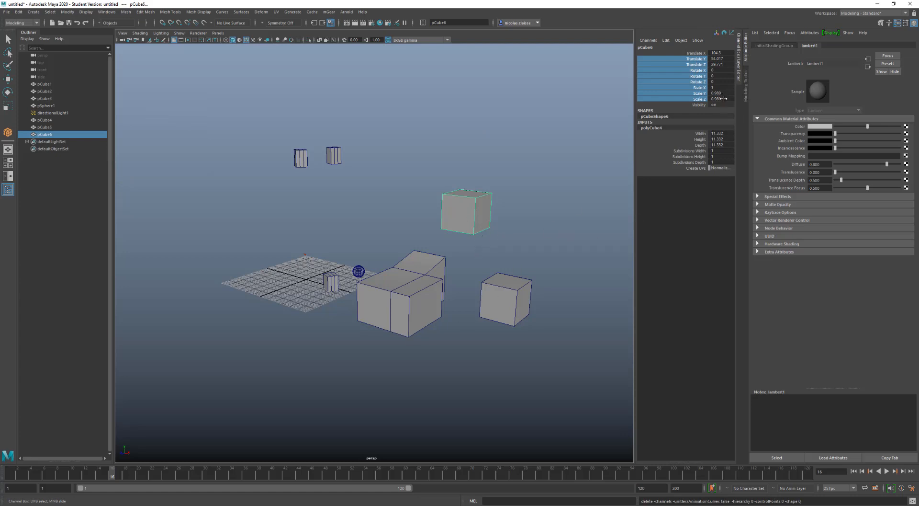
Step: Set pCube6's Scale X, Y and Z to 1 and scrub the timeline back to frame 1
{"action": "left_click_drag", "start_coordinate": [723, 88], "coordinate": [723, 99]}
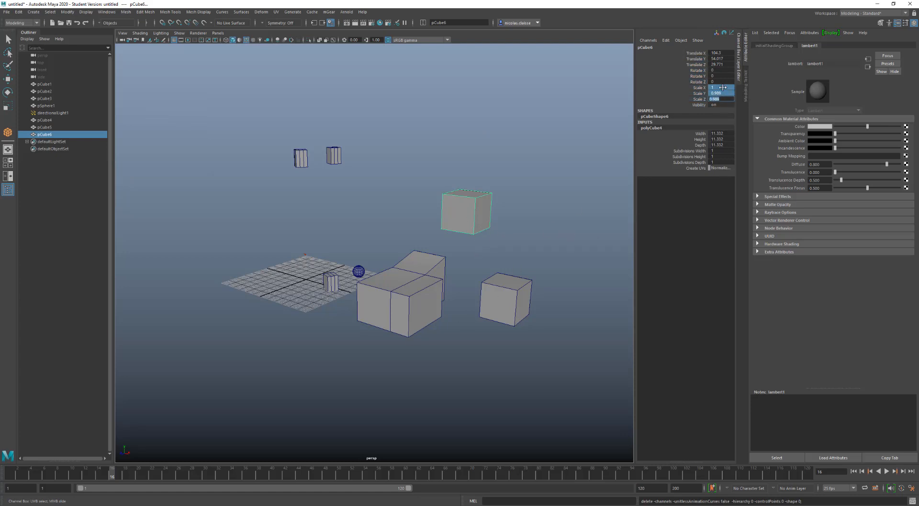
{"action": "key", "text": "Return"}
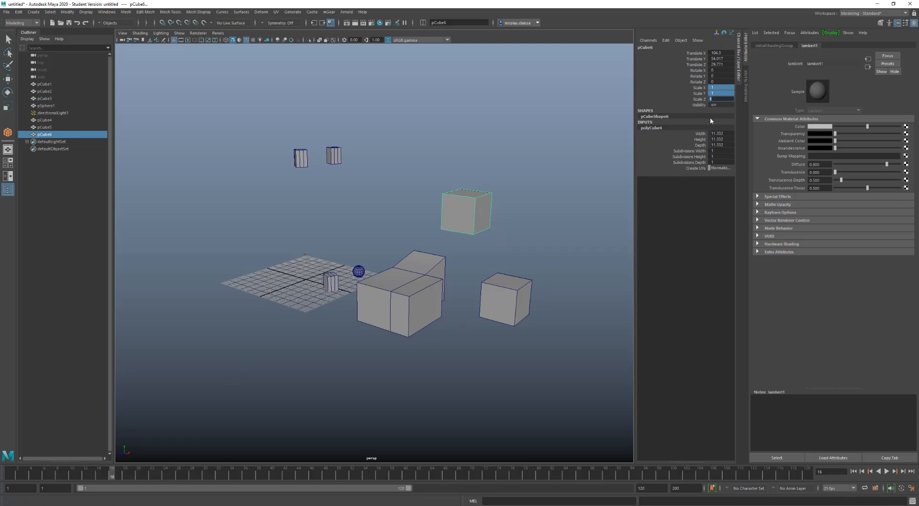
{"action": "right_click", "coordinate": [113, 474]}
{"action": "left_click", "coordinate": [112, 475]}
{"action": "left_click_drag", "start_coordinate": [96, 474], "coordinate": [10, 474]}
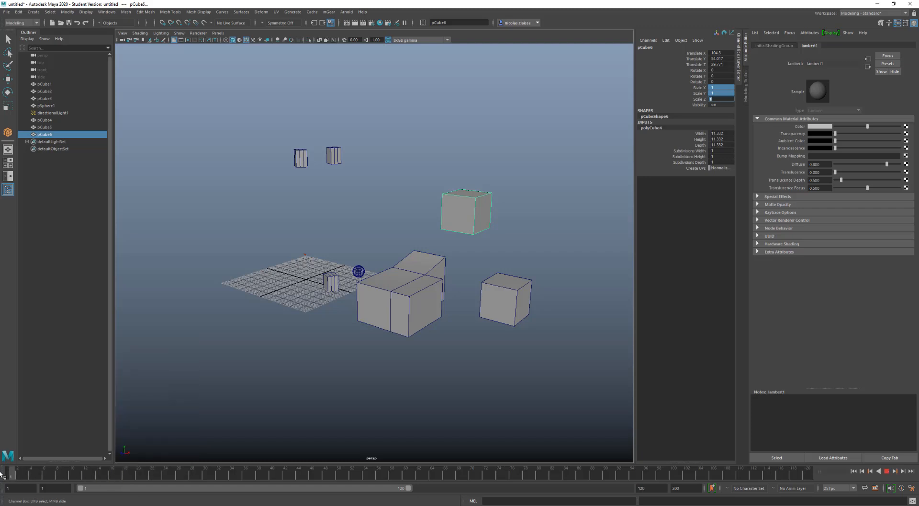
Step: Lock pCube6's Scale X, Y and Z channels and test the lock with the Scale tool in the viewport
{"action": "left_click", "coordinate": [684, 87]}
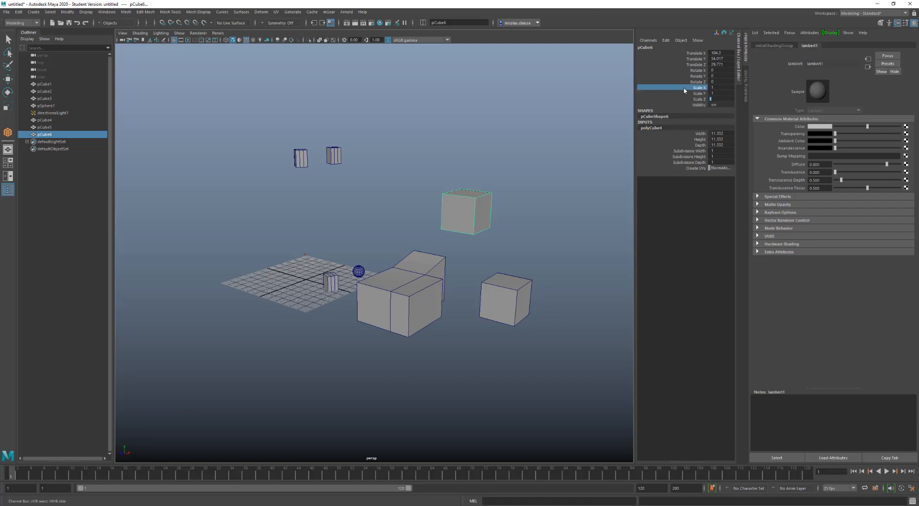
{"action": "left_click_drag", "start_coordinate": [685, 89], "coordinate": [684, 99]}
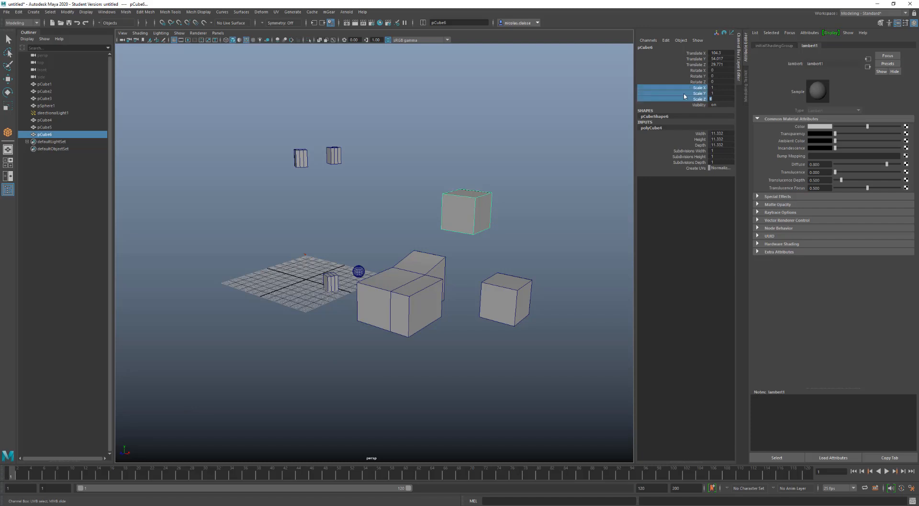
{"action": "right_click", "coordinate": [669, 95]}
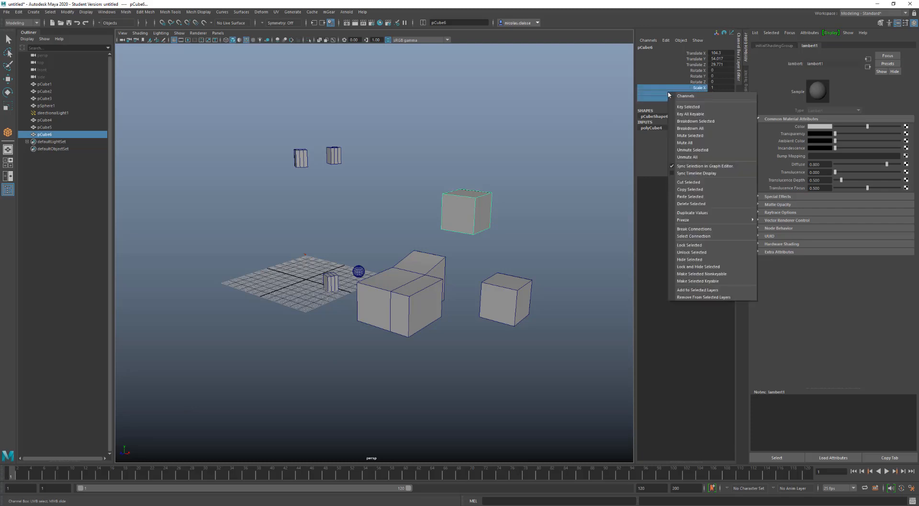
{"action": "left_click", "coordinate": [700, 245]}
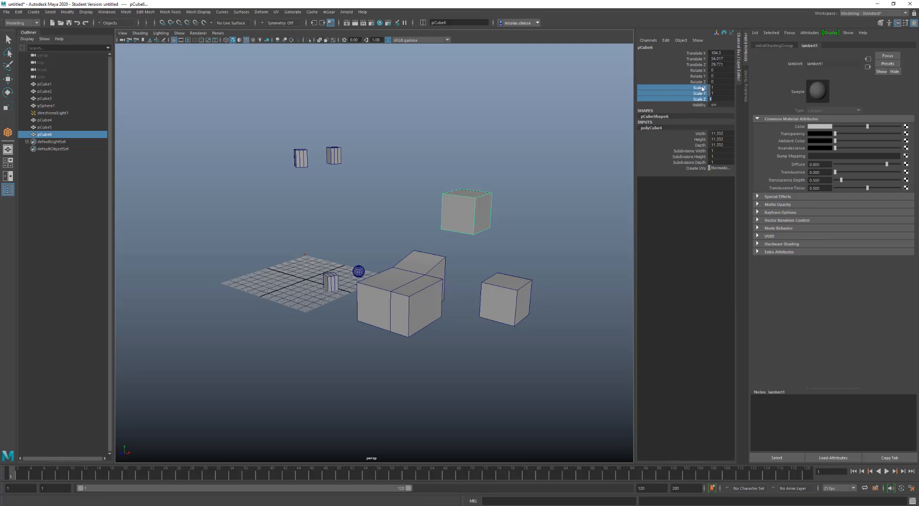
{"action": "key", "text": "w"}
{"action": "left_click", "coordinate": [558, 155]}
{"action": "left_click", "coordinate": [474, 204]}
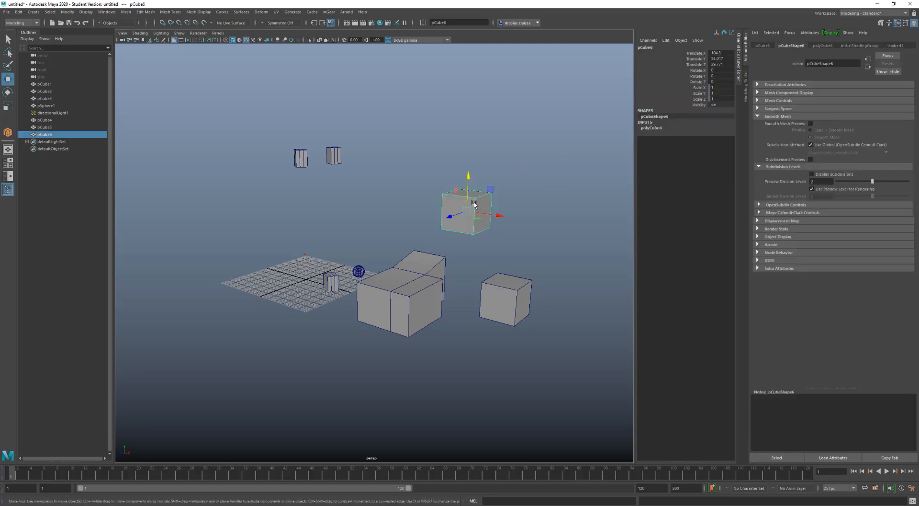
{"action": "key", "text": "r"}
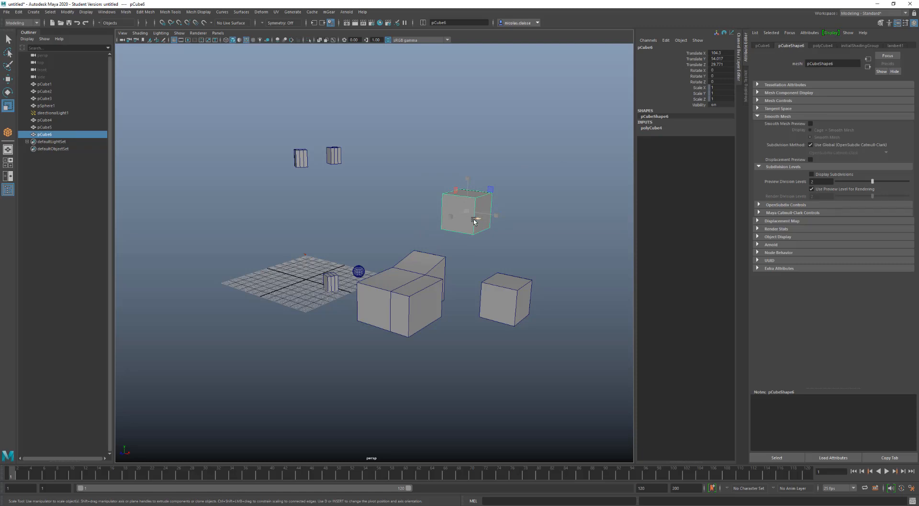
{"action": "left_click_drag", "start_coordinate": [475, 218], "coordinate": [455, 259]}
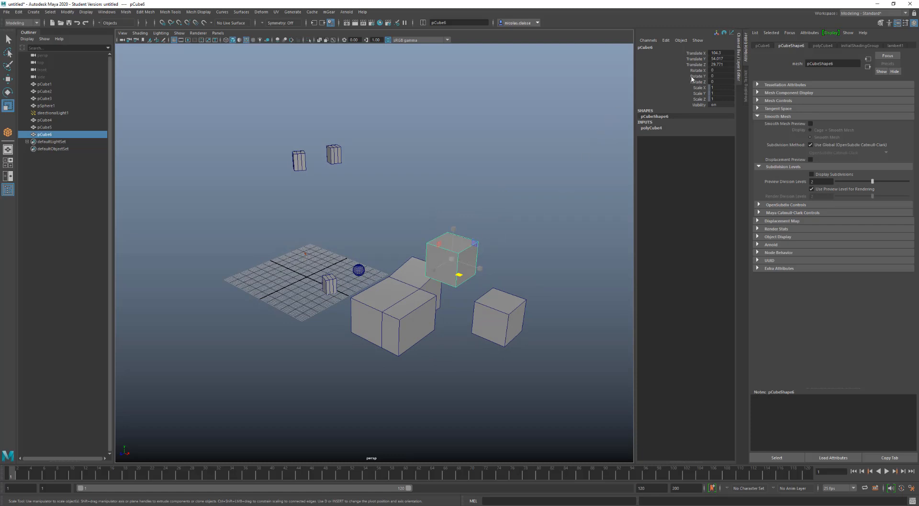
Step: Lock pCube6's Translate Y channel
{"action": "left_click", "coordinate": [695, 58]}
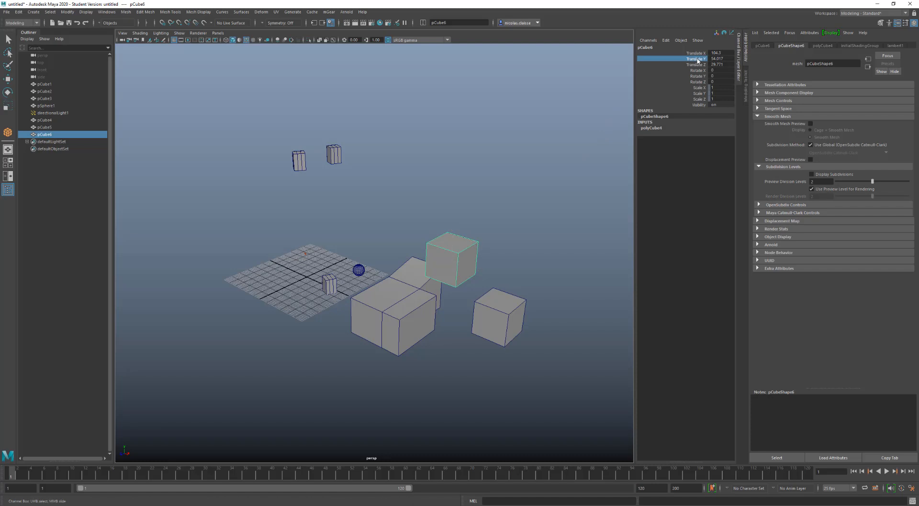
{"action": "right_click", "coordinate": [698, 59]}
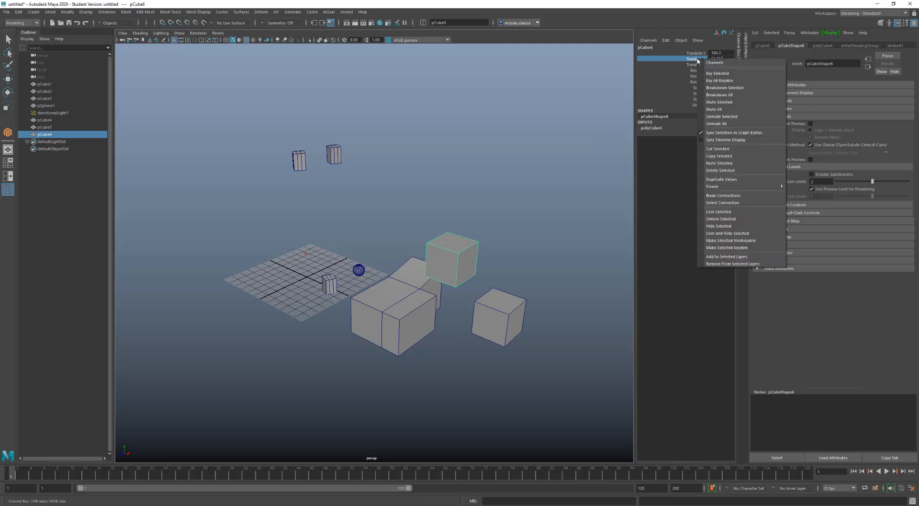
{"action": "left_click", "coordinate": [723, 211]}
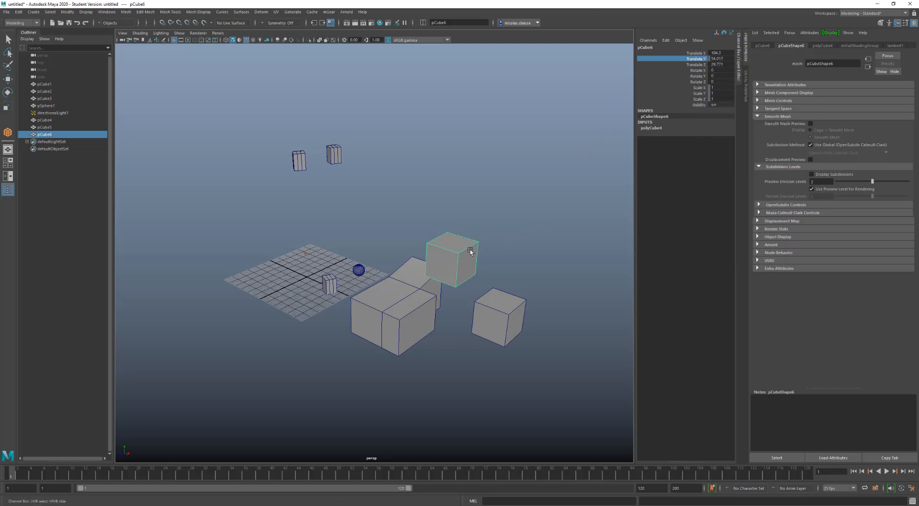
Step: Move pCube6 horizontally to about Translate X 32.16 and Translate Z 33.066, below the two small upper cubes
{"action": "key", "text": "w"}
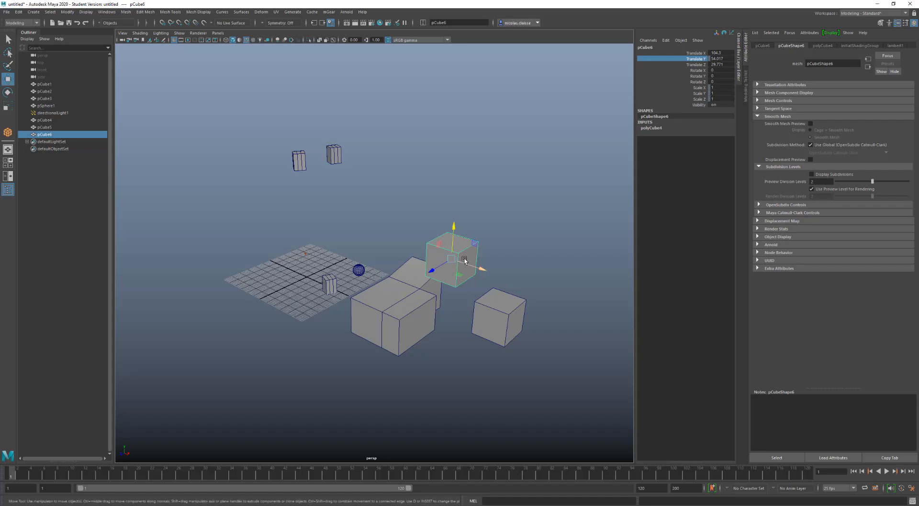
{"action": "left_click_drag", "start_coordinate": [452, 258], "coordinate": [361, 433]}
{"action": "left_click_drag", "start_coordinate": [358, 312], "coordinate": [358, 260], "text": "alt"}
{"action": "left_click_drag", "start_coordinate": [352, 164], "coordinate": [327, 177]}
{"action": "left_click_drag", "start_coordinate": [323, 372], "coordinate": [349, 369], "text": "alt"}
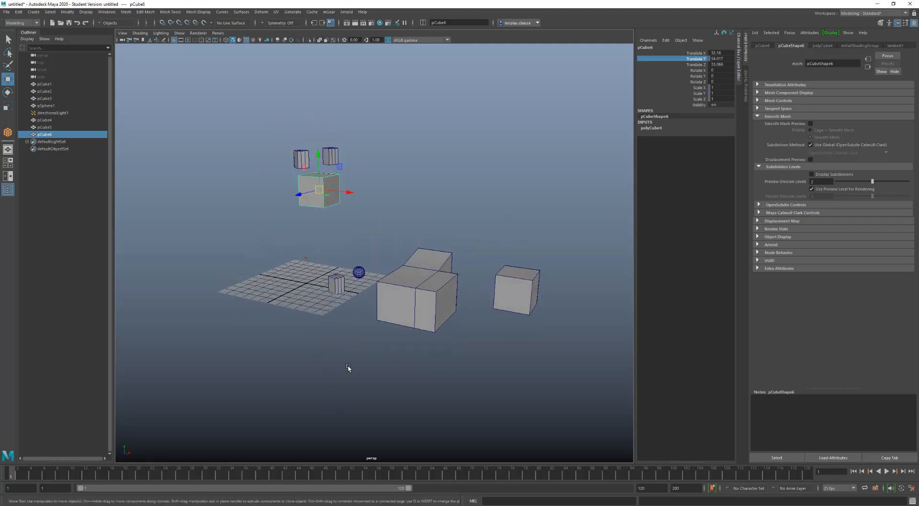
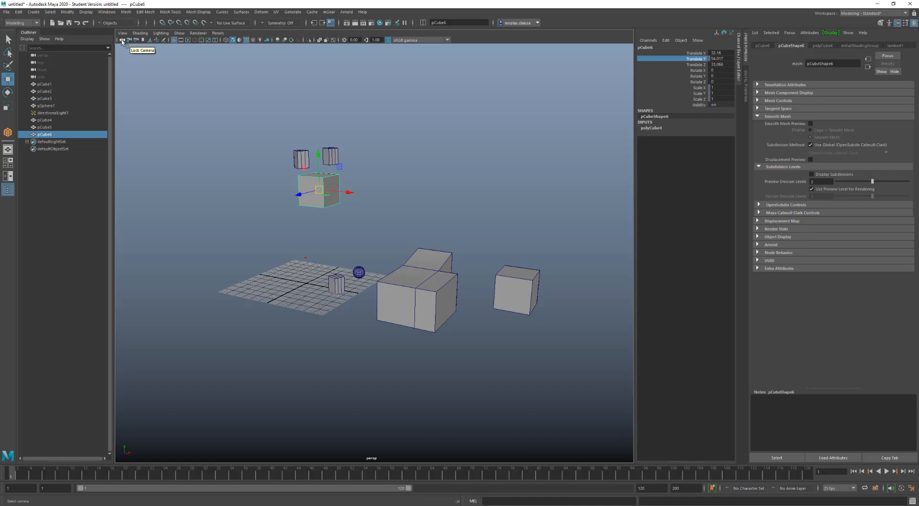
Step: Select the persp camera and switch its camera lock on and off again
{"action": "left_click", "coordinate": [122, 39]}
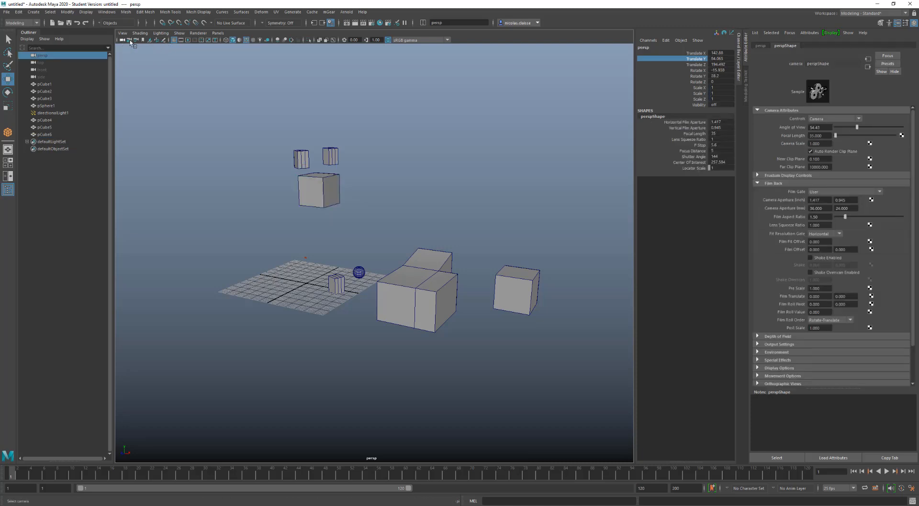
{"action": "left_click", "coordinate": [130, 40]}
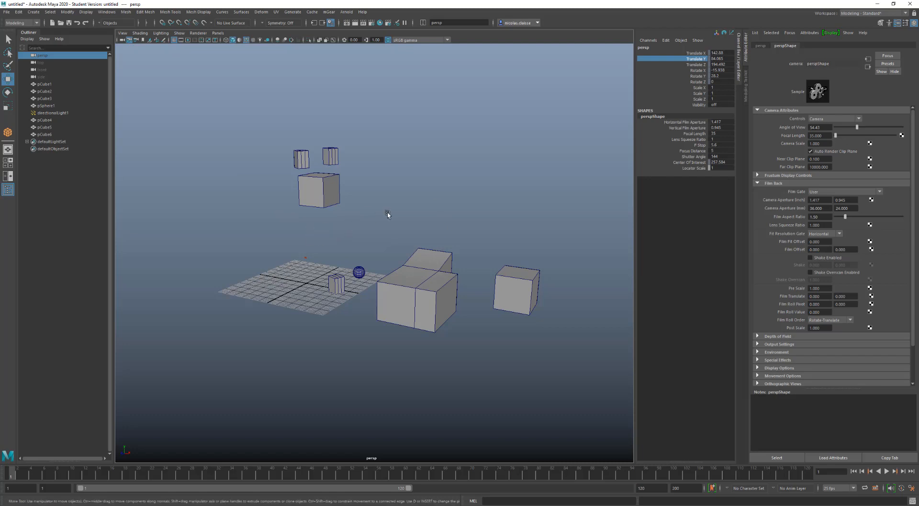
{"action": "left_click", "coordinate": [130, 40]}
Step: Hide the persp camera's Translate and Rotate X, Y and Z channels from the Channel Box
{"action": "left_click_drag", "start_coordinate": [695, 52], "coordinate": [694, 82]}
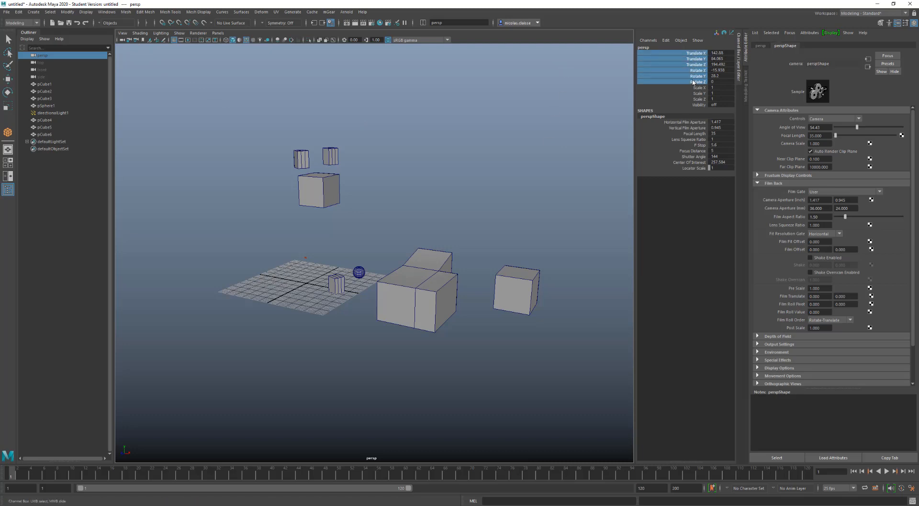
{"action": "right_click", "coordinate": [694, 81]}
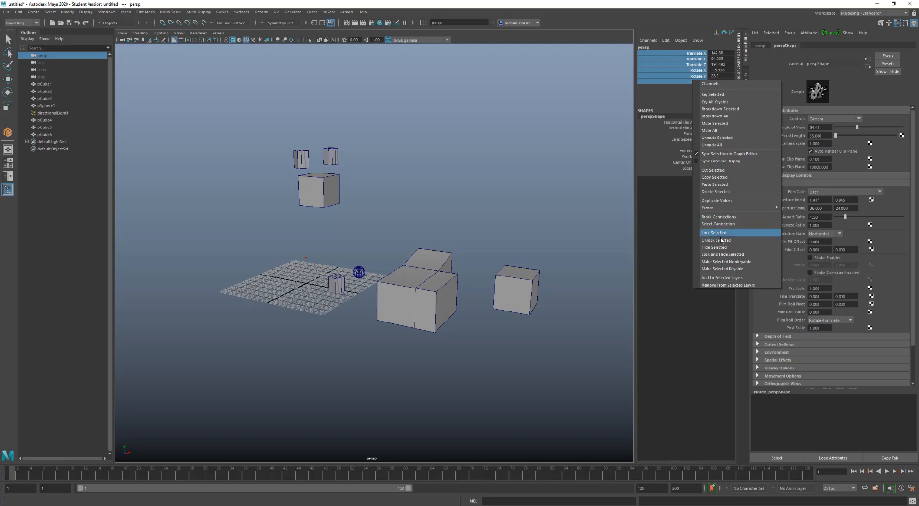
{"action": "left_click", "coordinate": [722, 247]}
{"action": "key", "text": "w"}
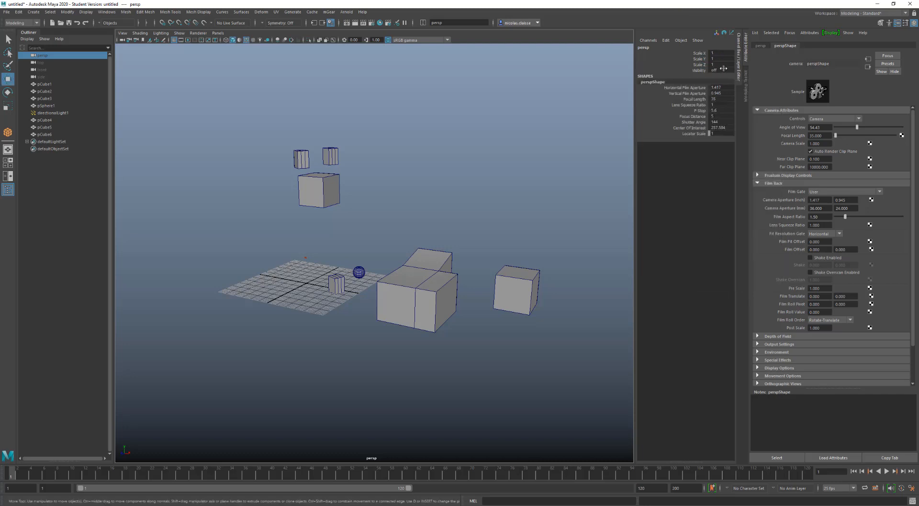
Step: Use Channel Control to make the persp camera's hidden Rotate X, Y and Z channels keyable again
{"action": "left_click", "coordinate": [679, 65]}
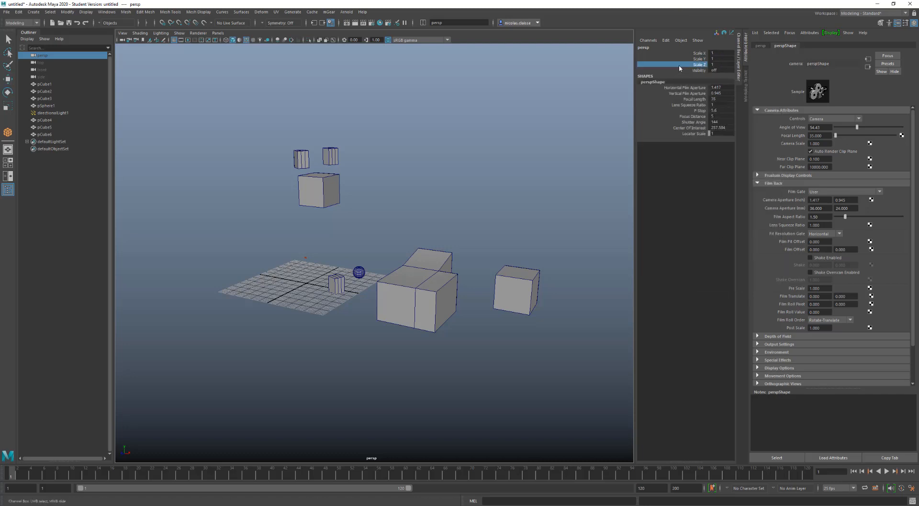
{"action": "right_click", "coordinate": [679, 67]}
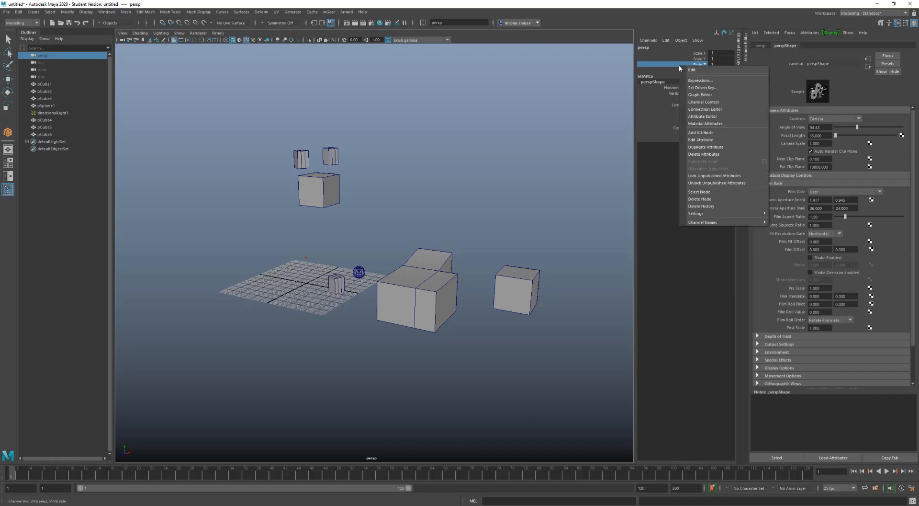
{"action": "left_click", "coordinate": [703, 102]}
{"action": "scroll", "coordinate": [383, 249], "scroll_direction": "down", "scroll_amount": 15}
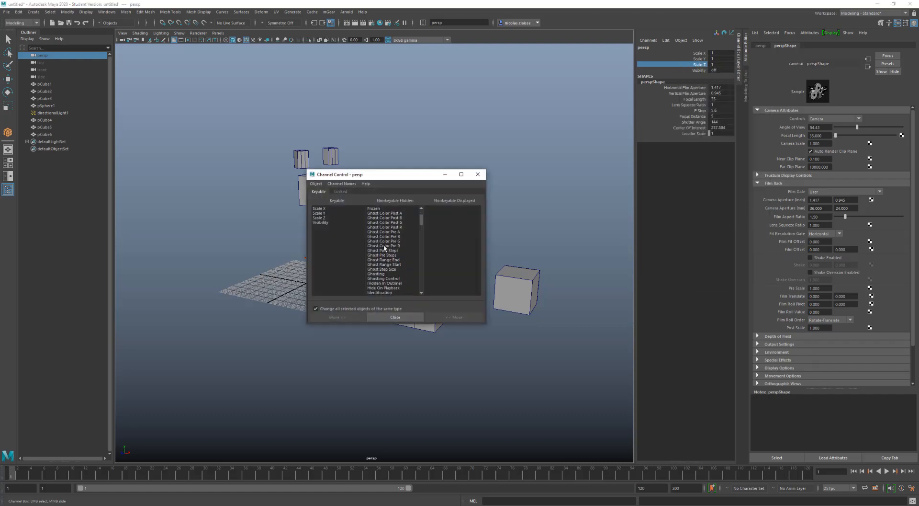
{"action": "scroll", "coordinate": [380, 240], "scroll_direction": "down", "scroll_amount": 1}
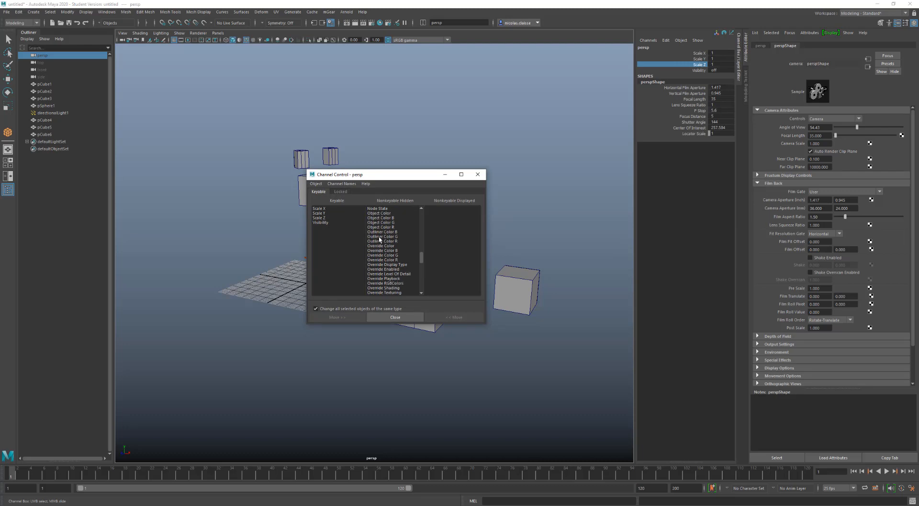
{"action": "scroll", "coordinate": [380, 240], "scroll_direction": "down", "scroll_amount": 5}
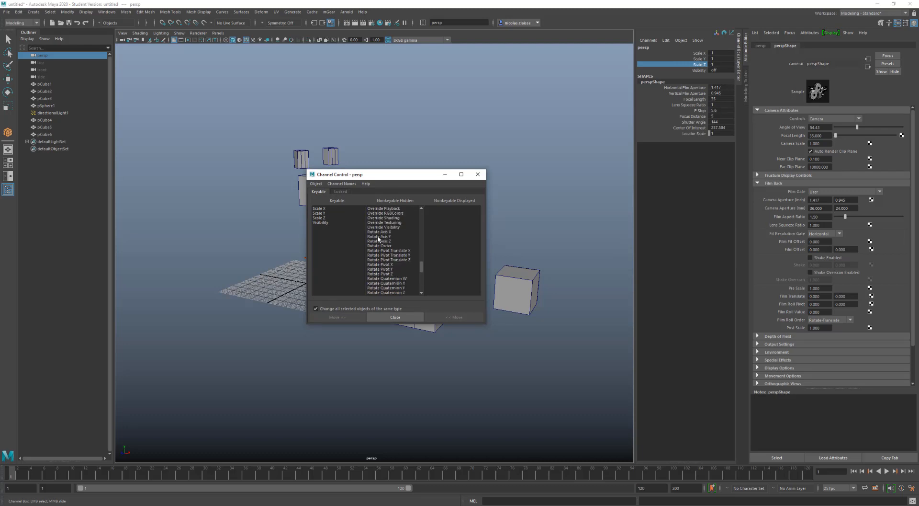
{"action": "scroll", "coordinate": [386, 235], "scroll_direction": "down", "scroll_amount": 5}
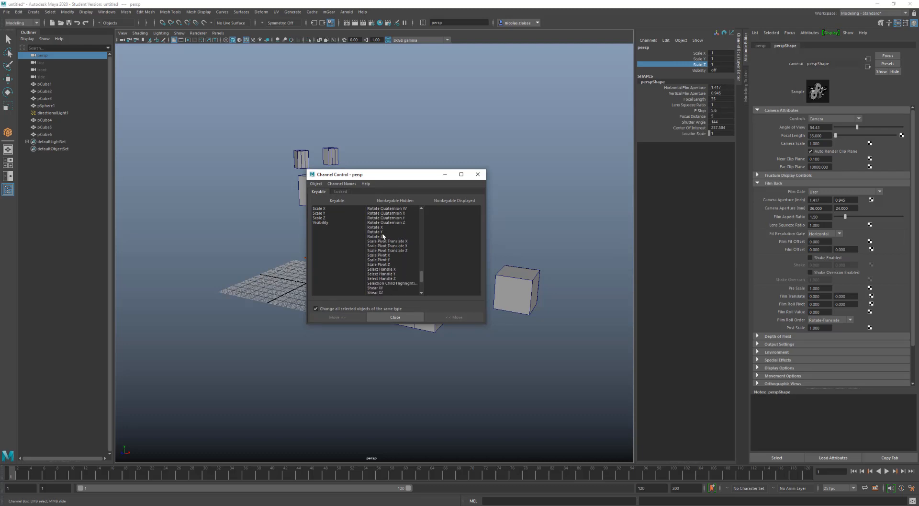
{"action": "left_click_drag", "start_coordinate": [382, 227], "coordinate": [379, 238]}
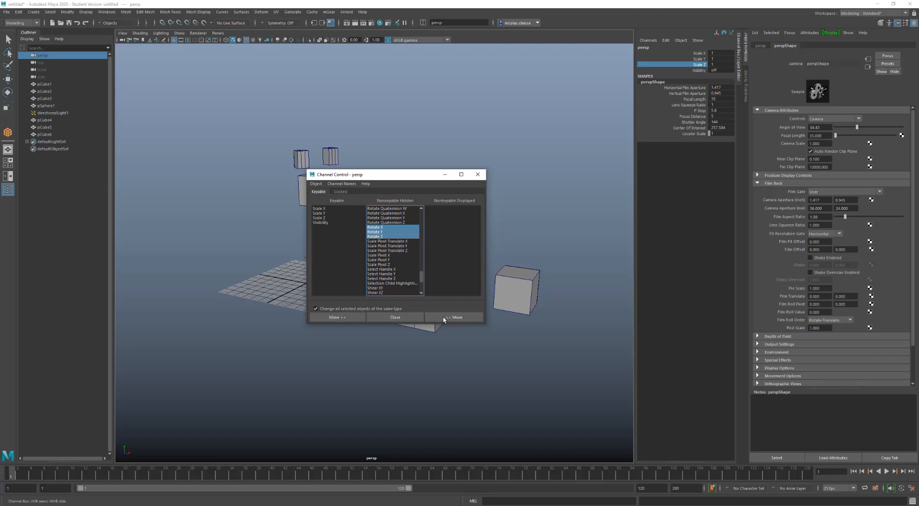
{"action": "left_click", "coordinate": [444, 316]}
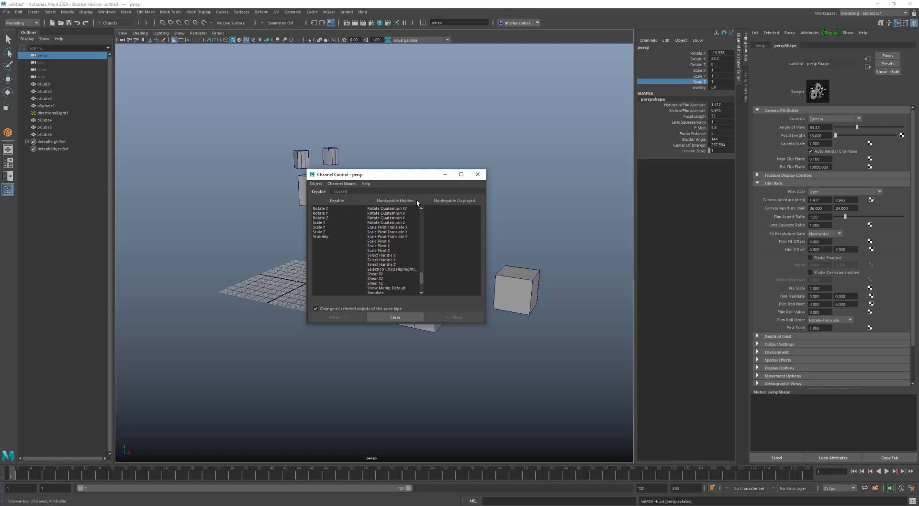
Step: Make the persp camera's hidden Translate X, Y and Z channels keyable again and close Channel Control
{"action": "scroll", "coordinate": [394, 241], "scroll_direction": "down", "scroll_amount": 4}
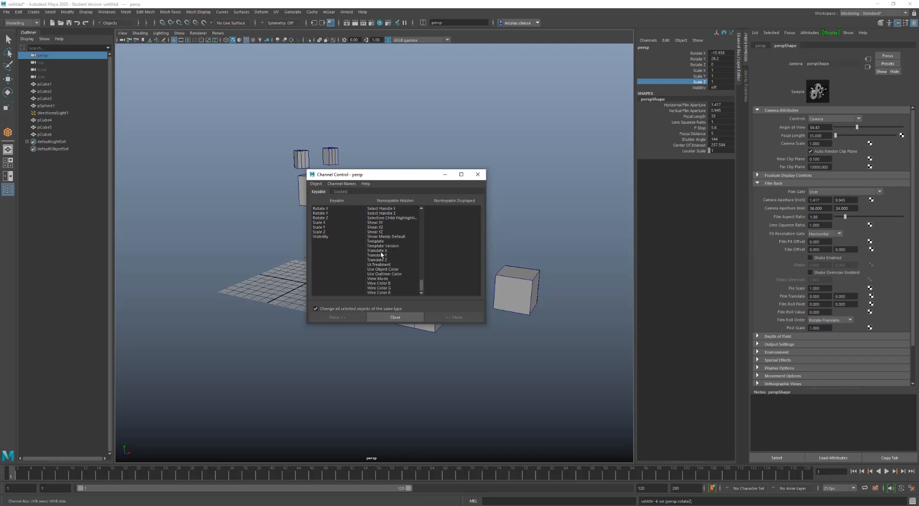
{"action": "left_click_drag", "start_coordinate": [382, 260], "coordinate": [382, 249]}
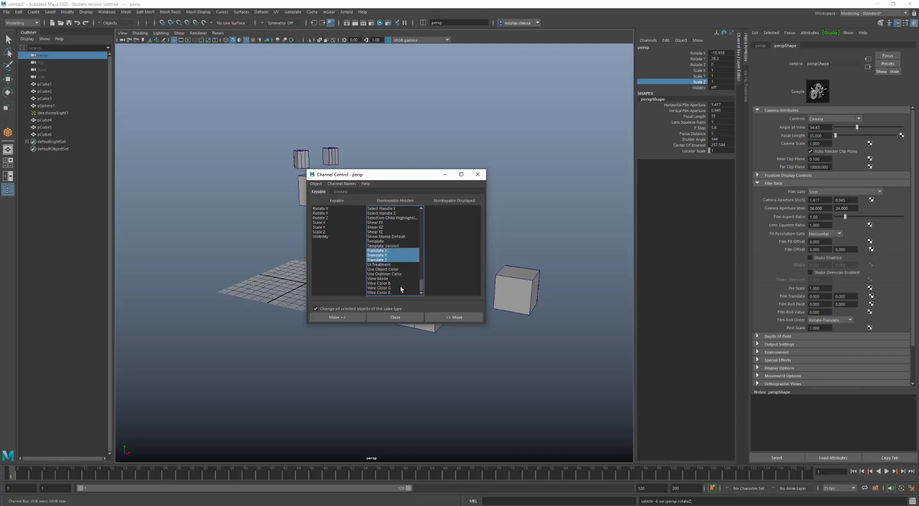
{"action": "left_click", "coordinate": [441, 315]}
{"action": "left_click", "coordinate": [478, 174]}
Step: Return to pCube6 and copy its Translate Z value of 33.066 into Rotate X
{"action": "key", "text": "ctrl+z"}
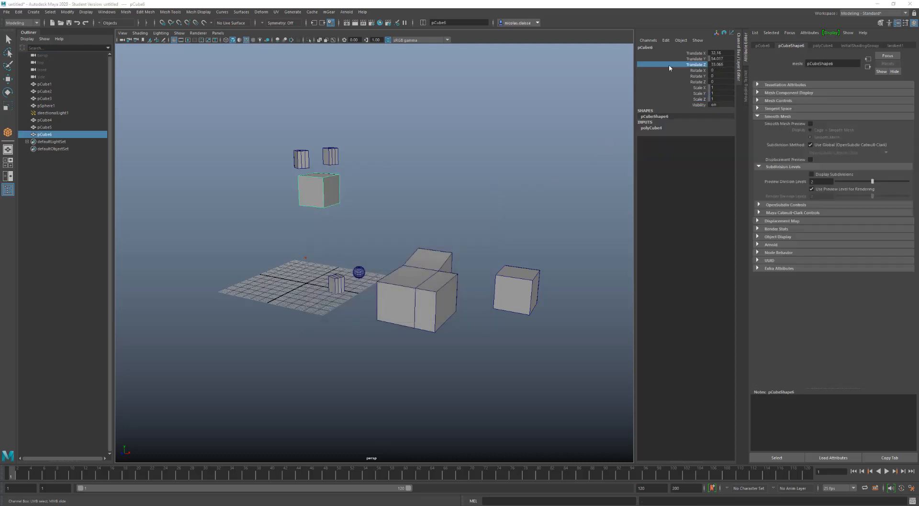
{"action": "right_click", "coordinate": [669, 64]}
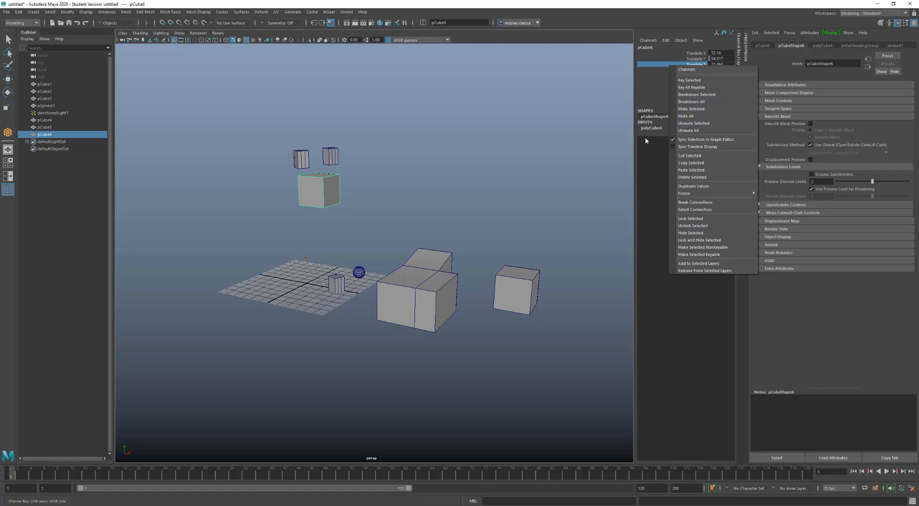
{"action": "left_click", "coordinate": [653, 67]}
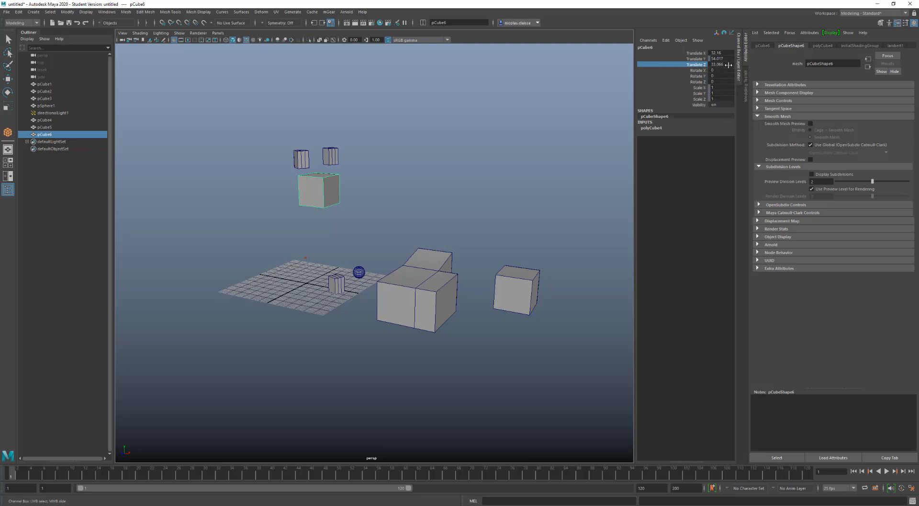
{"action": "double_click", "coordinate": [724, 64]}
{"action": "key", "text": "ctrl+c"}
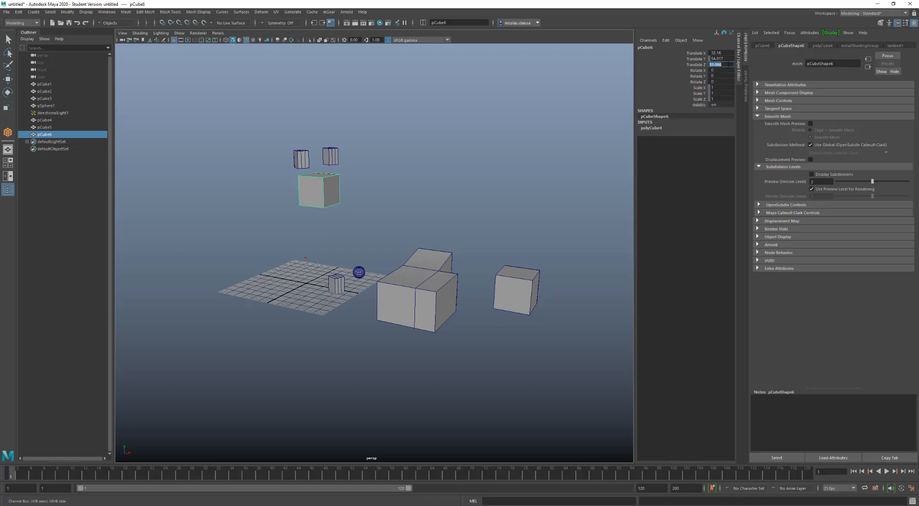
{"action": "left_click", "coordinate": [724, 71]}
{"action": "key", "text": "ctrl+v"}
{"action": "key", "text": "Return"}
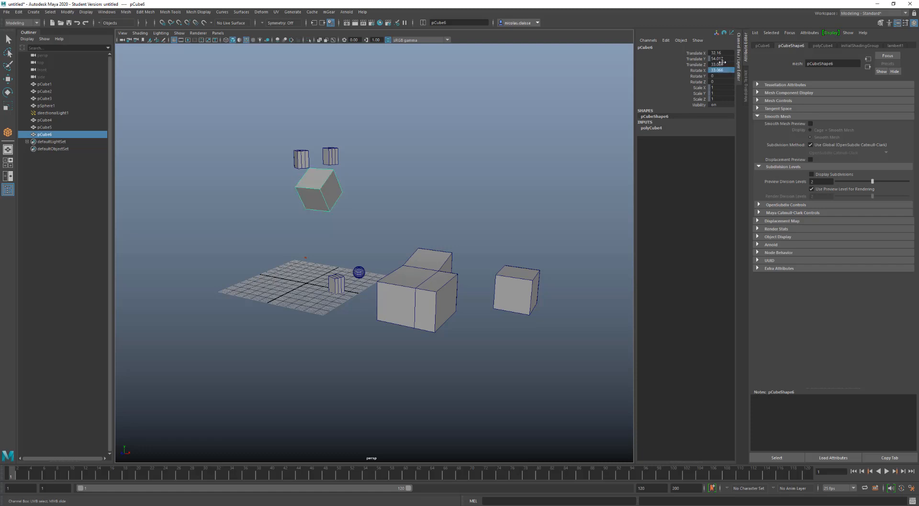
Step: Set pCube6's channels from Translate X through Rotate Y to 0 in a single entry
{"action": "left_click_drag", "start_coordinate": [723, 53], "coordinate": [723, 76]}
{"action": "left_click", "coordinate": [722, 77]}
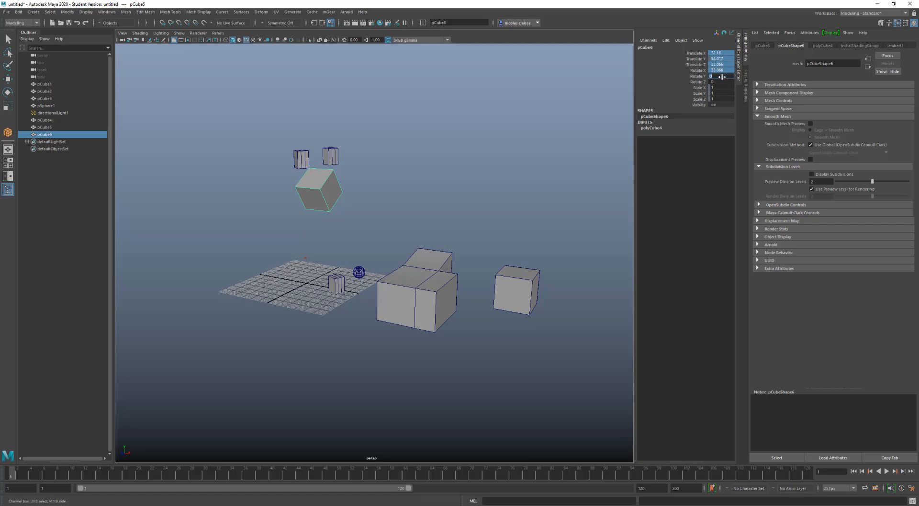
{"action": "key", "text": "Return"}
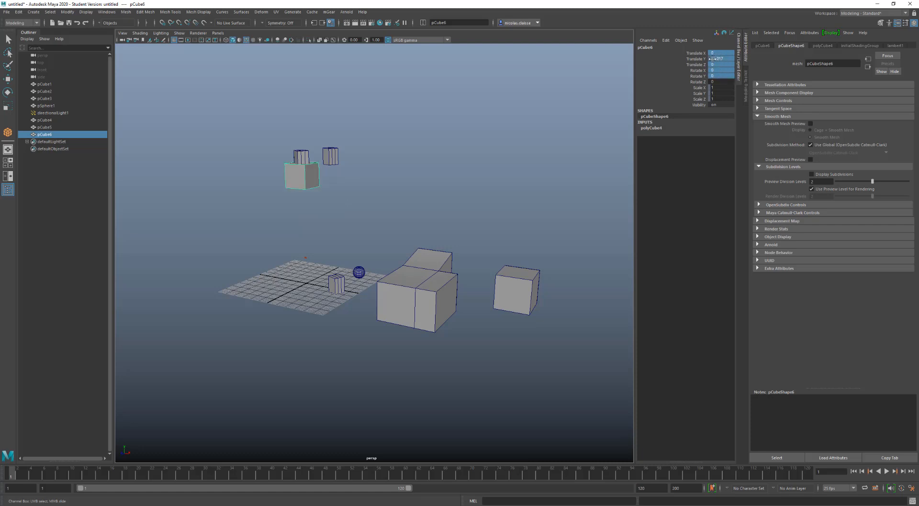
Step: Unlock pCube6's Translate Y channel and set Translate X, Y, Z and Rotate X together to 0
{"action": "left_click", "coordinate": [704, 60]}
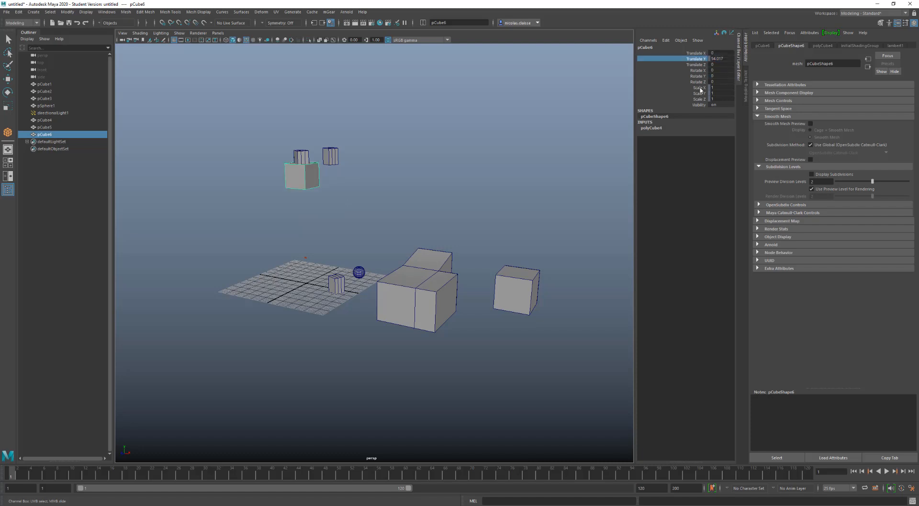
{"action": "right_click", "coordinate": [696, 61]}
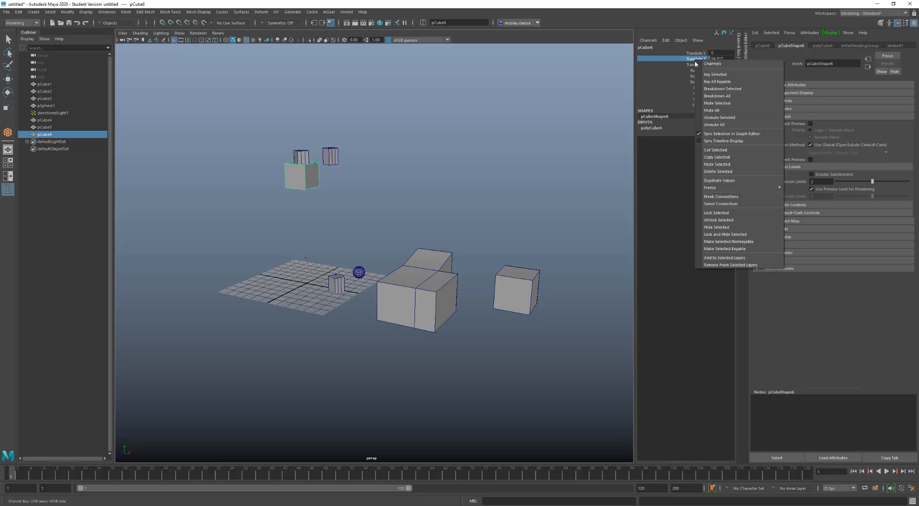
{"action": "left_click", "coordinate": [718, 220]}
{"action": "left_click_drag", "start_coordinate": [719, 53], "coordinate": [717, 71]}
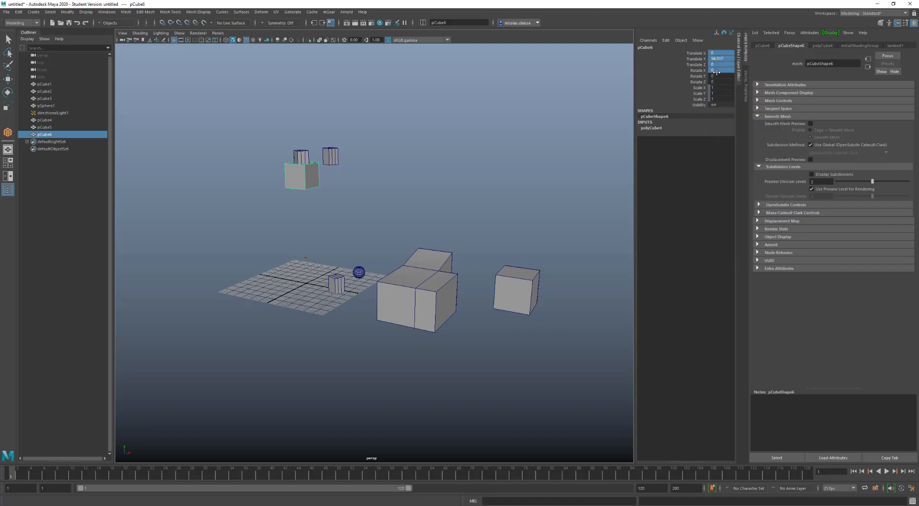
{"action": "type", "text": "0"}
{"action": "key", "text": "Return"}
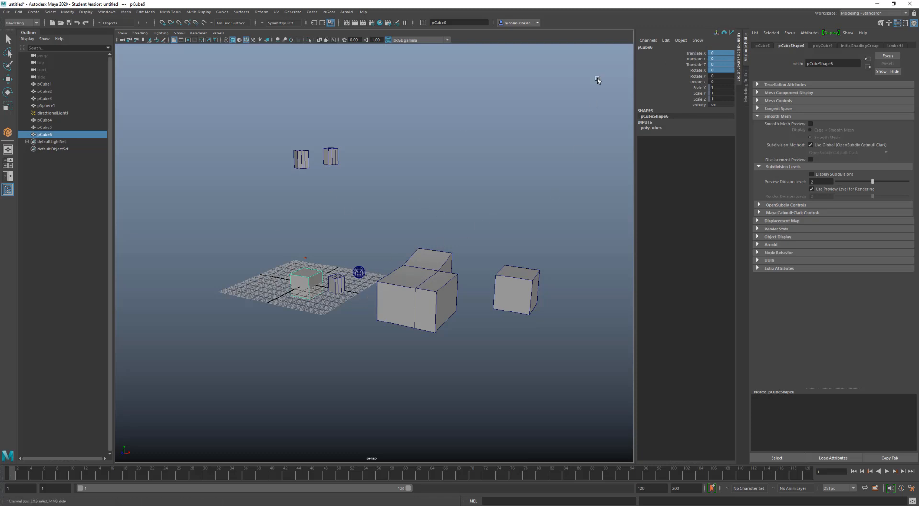
Step: Switch the Channel Box manipulator mode and scrub pCube6's selected channels together to Translate Y and Z 1.8 and Rotate X about 21.772
{"action": "key", "text": "w"}
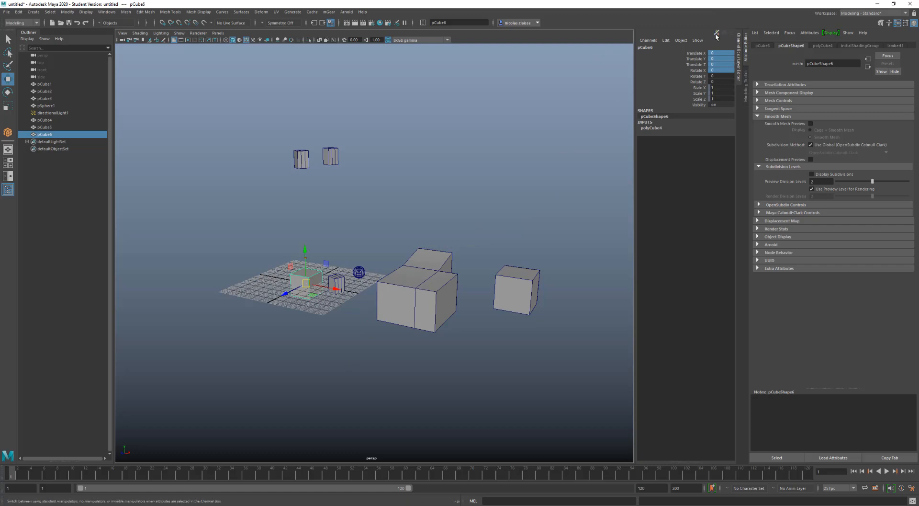
{"action": "left_click_drag", "start_coordinate": [697, 58], "coordinate": [698, 71]}
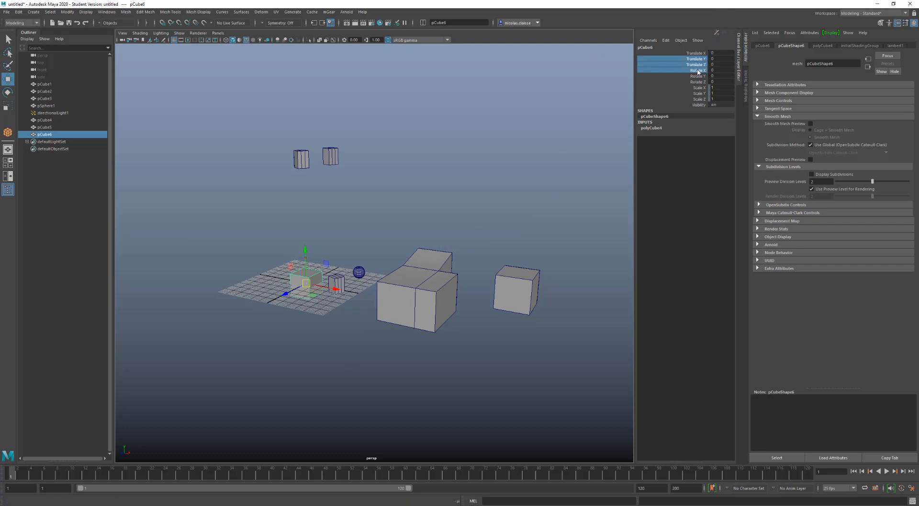
{"action": "left_click", "coordinate": [717, 33]}
{"action": "middle_click_drag", "start_coordinate": [443, 210], "coordinate": [458, 205]}
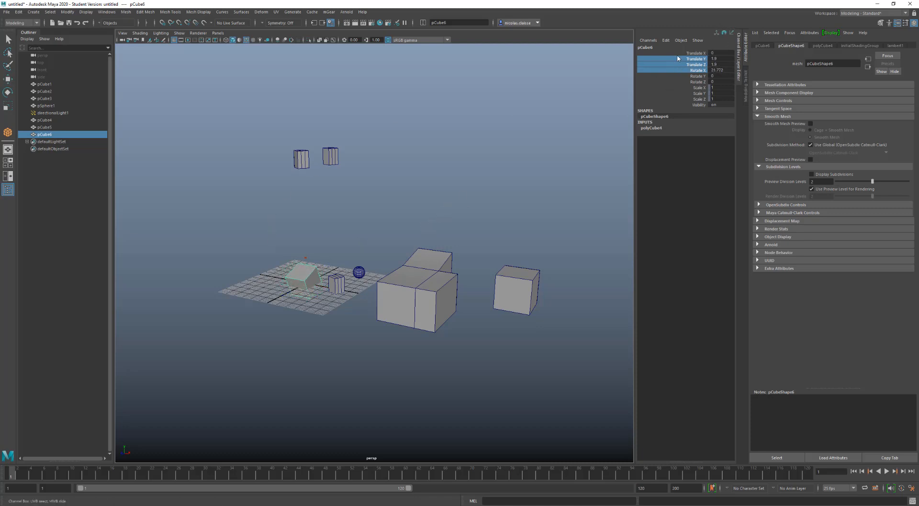
Step: Scrub only pCube6's Translate Y channel up to about 14.4
{"action": "left_click_drag", "start_coordinate": [675, 54], "coordinate": [672, 61]}
{"action": "left_click", "coordinate": [672, 60]}
{"action": "middle_click_drag", "start_coordinate": [477, 152], "coordinate": [520, 135]}
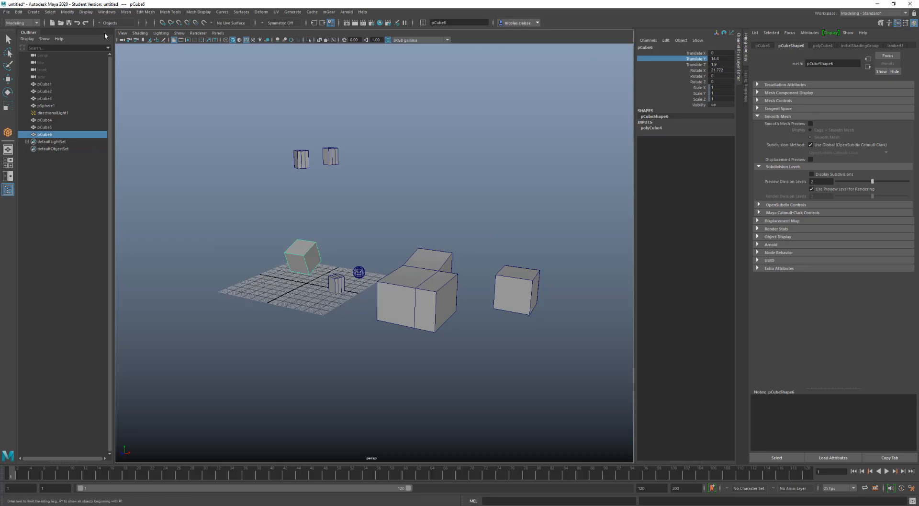
Step: Examine the Help interface settings in the Preferences, including in-view messages and popup help, and save them as they are
{"action": "left_click", "coordinate": [106, 12]}
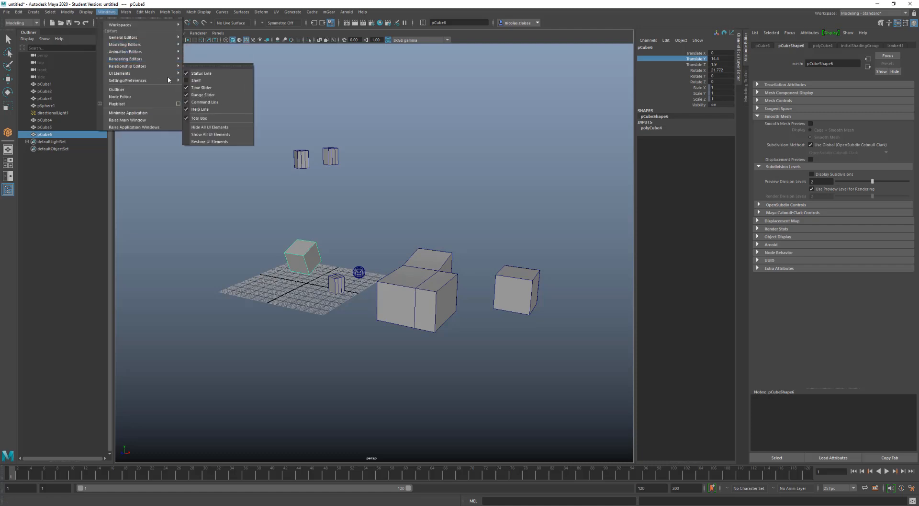
{"action": "mouse_move", "coordinate": [158, 80]}
{"action": "left_click", "coordinate": [208, 82]}
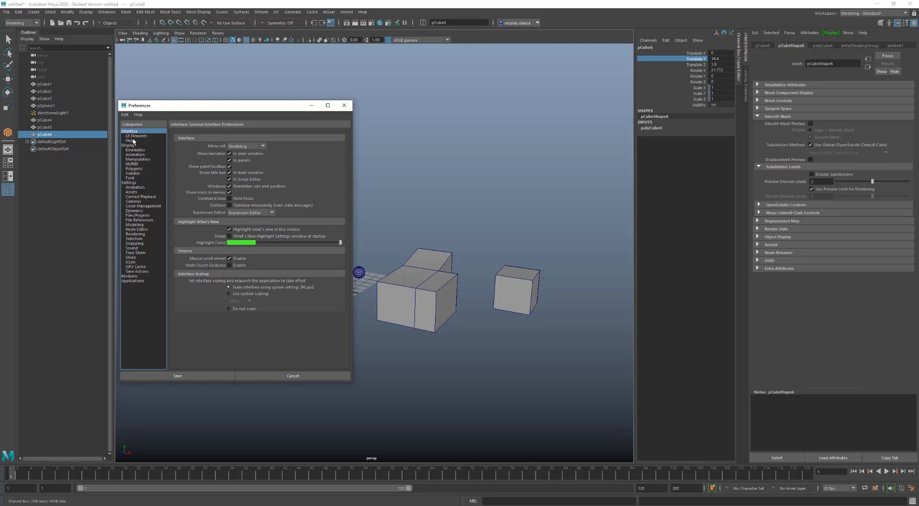
{"action": "left_click", "coordinate": [134, 141]}
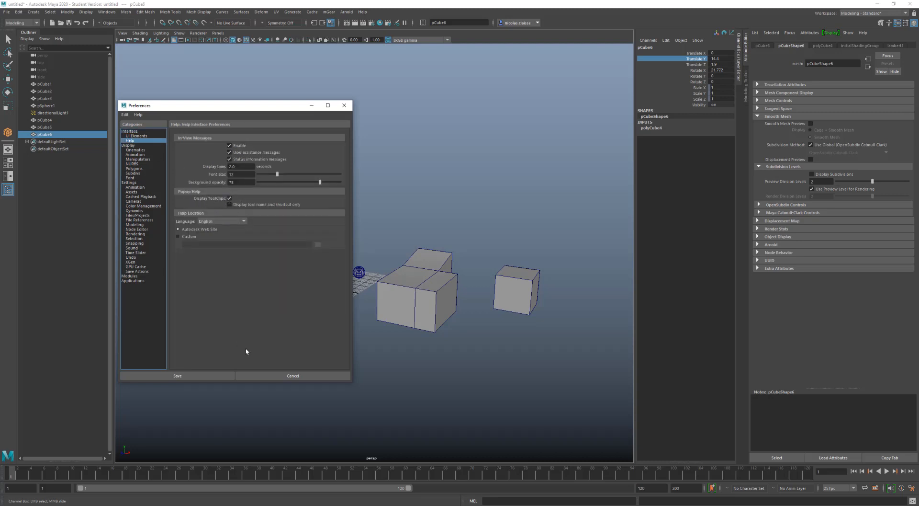
{"action": "left_click", "coordinate": [197, 378]}
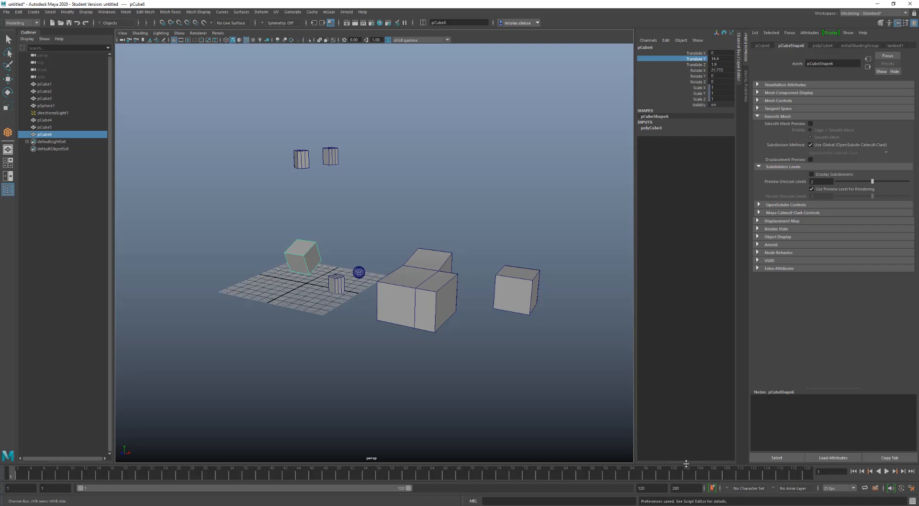
Step: Expand the Layer Editor below the Channel Box and create a display layer from pCube4, pCube5 and pCube6
{"action": "left_click_drag", "start_coordinate": [688, 427], "coordinate": [686, 356]}
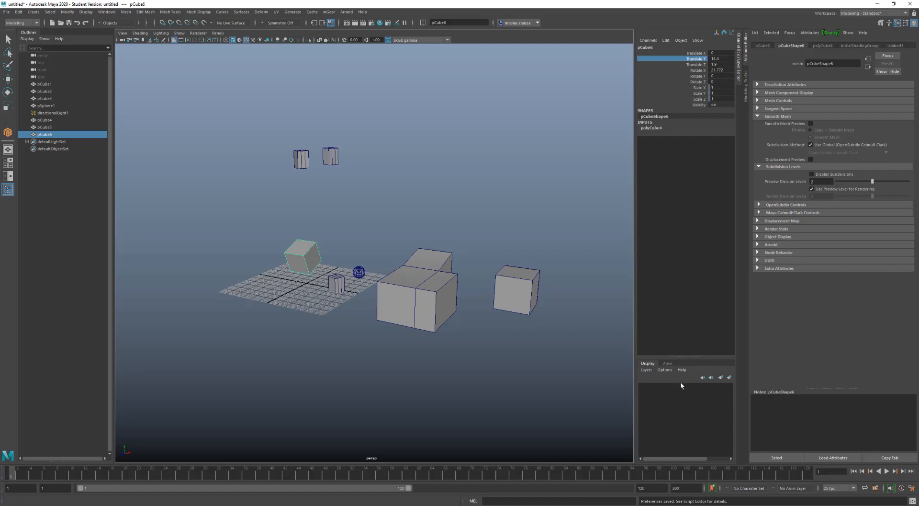
{"action": "middle_click_drag", "start_coordinate": [515, 373], "coordinate": [488, 359], "text": "alt"}
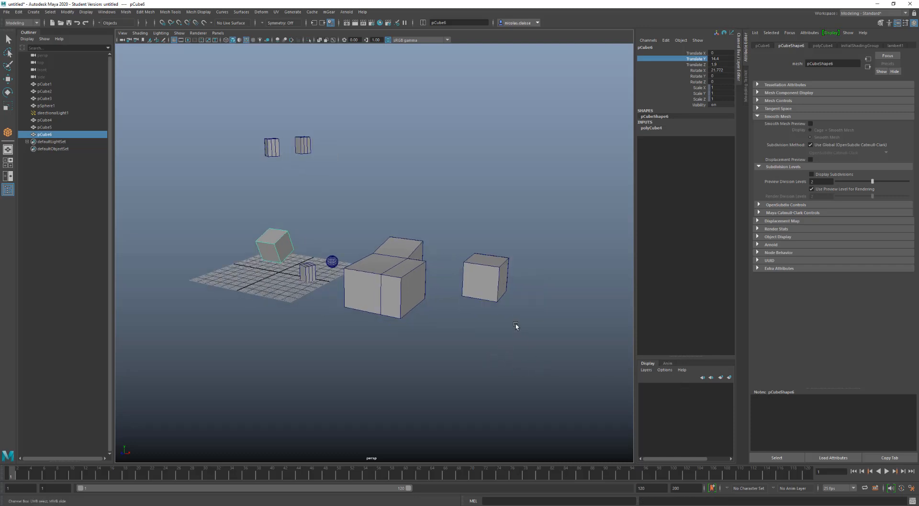
{"action": "mouse_move", "coordinate": [478, 361]}
{"action": "left_mouse_down", "text": "alt"}
{"action": "mouse_move", "coordinate": [443, 365]}
{"action": "mouse_move", "coordinate": [470, 372]}
{"action": "left_mouse_up", "text": "alt"}
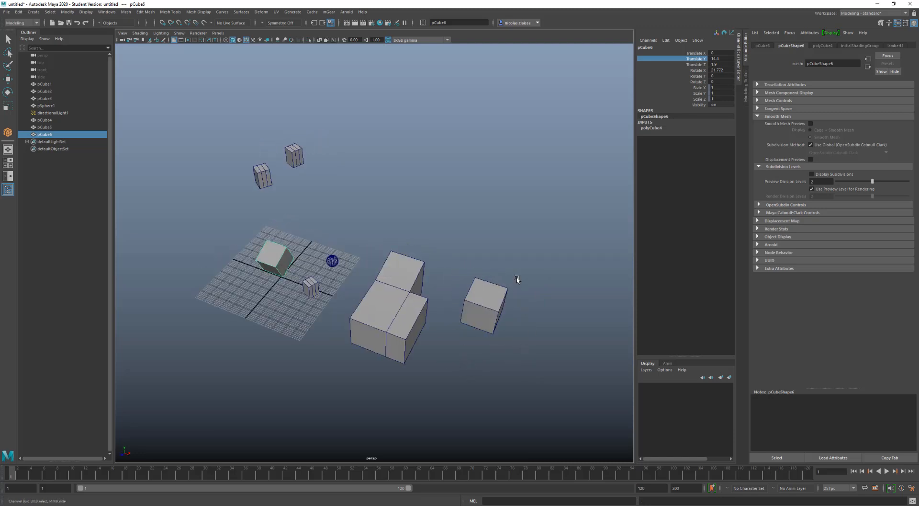
{"action": "left_click", "coordinate": [475, 310], "text": "shift"}
{"action": "left_click", "coordinate": [412, 305], "text": "shift"}
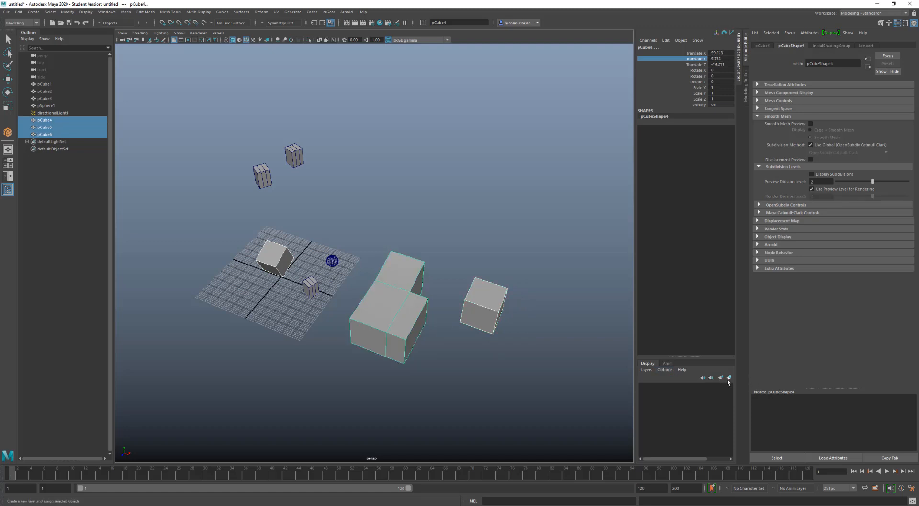
{"action": "left_click", "coordinate": [647, 370]}
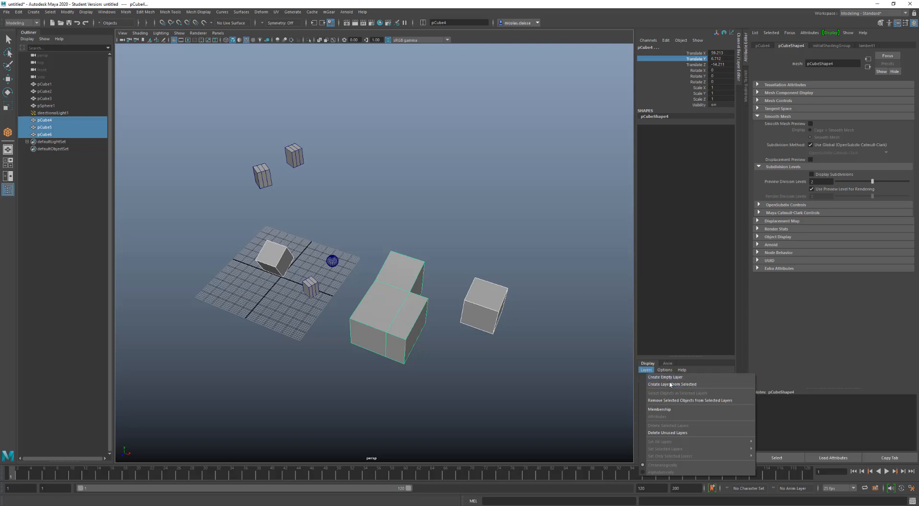
{"action": "left_click", "coordinate": [671, 384]}
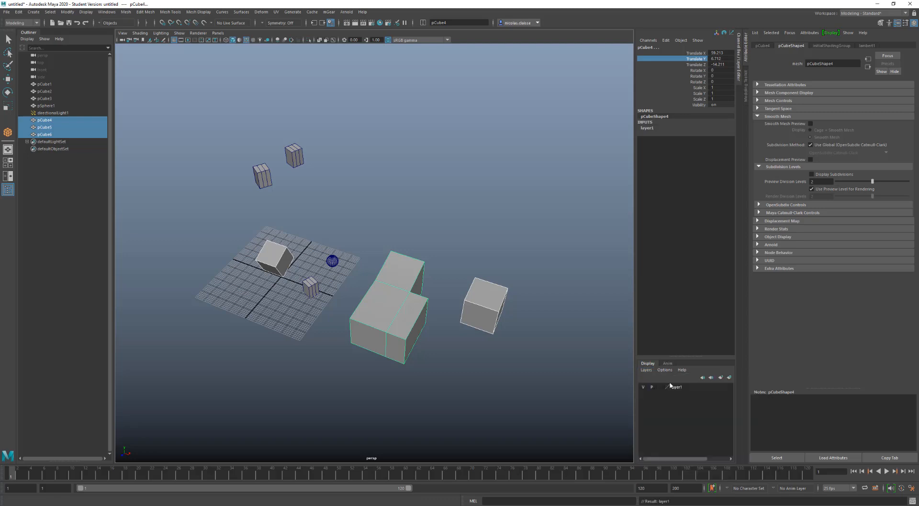
Step: Rename the new display layer as layerCubes, give it a purple colour and save the layer settings
{"action": "left_click", "coordinate": [681, 389]}
{"action": "double_click", "coordinate": [681, 389]}
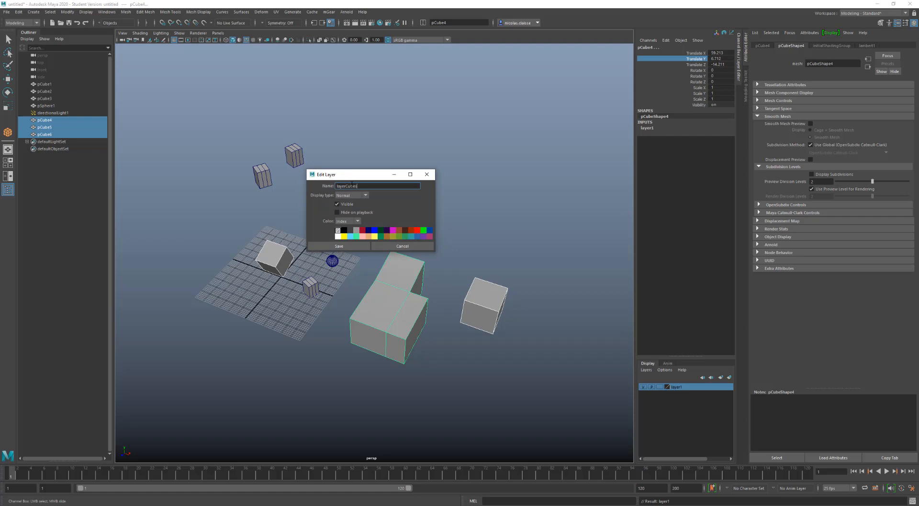
{"action": "key", "text": "Return"}
{"action": "left_click", "coordinate": [423, 237]}
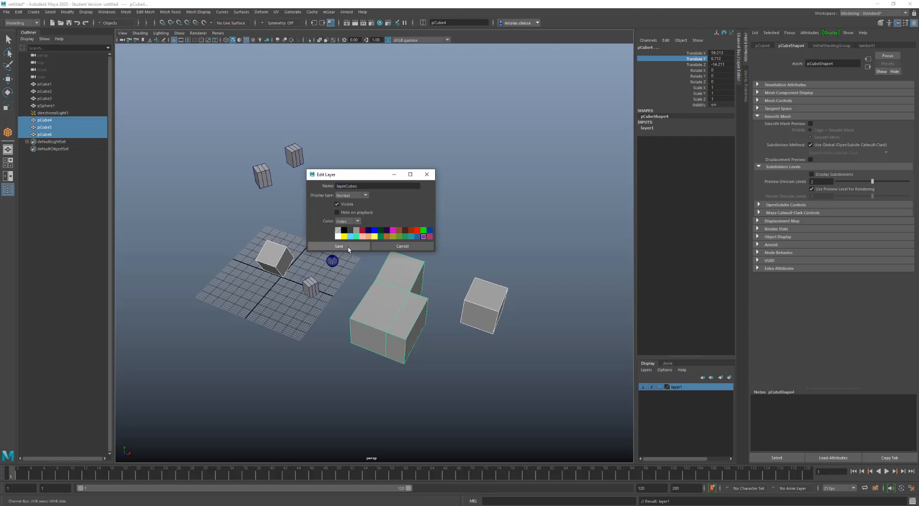
{"action": "left_click", "coordinate": [349, 246]}
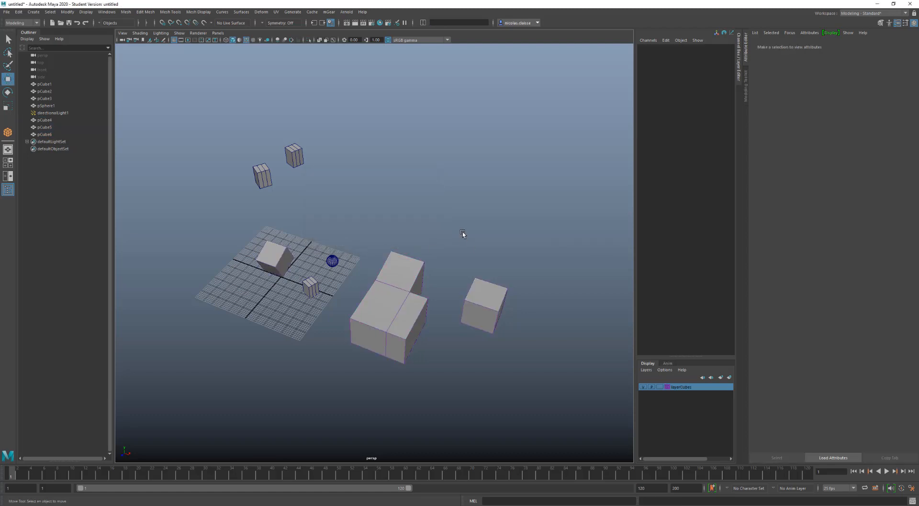
Step: Clear the selection and switch layerCubes' visibility off and on twice
{"action": "left_click", "coordinate": [463, 231]}
{"action": "key", "text": "w"}
{"action": "left_click_drag", "start_coordinate": [414, 283], "coordinate": [415, 263], "text": "alt"}
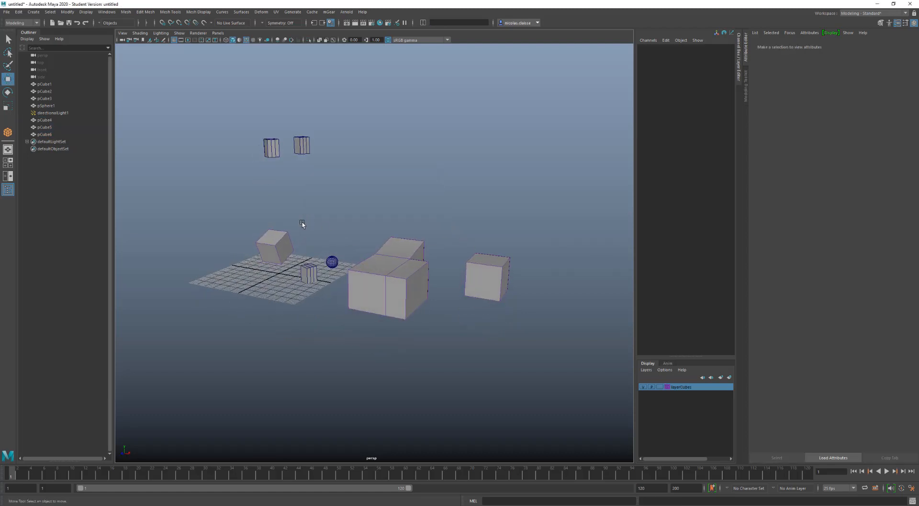
{"action": "left_click", "coordinate": [643, 386]}
{"action": "left_click", "coordinate": [643, 387]}
{"action": "left_click", "coordinate": [643, 386]}
{"action": "left_click", "coordinate": [643, 386]}
Step: Add pCube1, pCube2 and pCube3 to layerCubes, then hide and show the layer
{"action": "left_click_drag", "start_coordinate": [335, 139], "coordinate": [259, 158]}
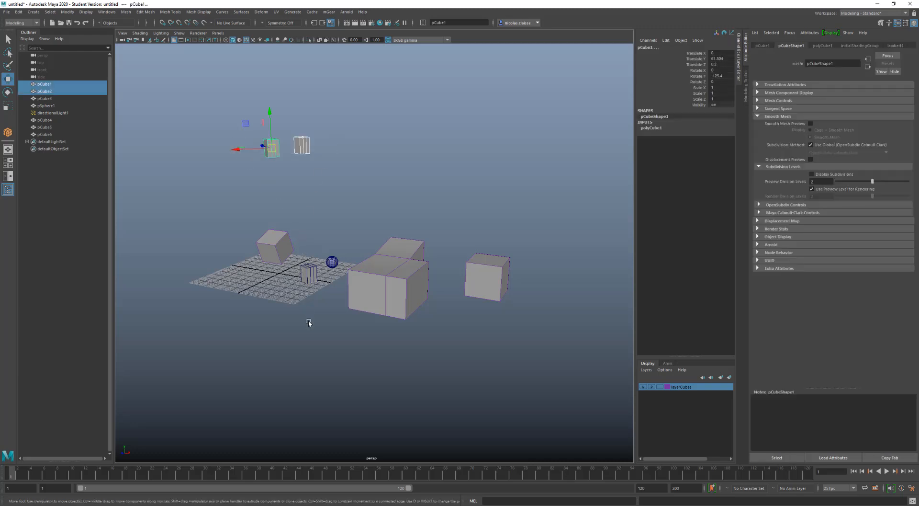
{"action": "left_click", "coordinate": [309, 274], "text": "shift"}
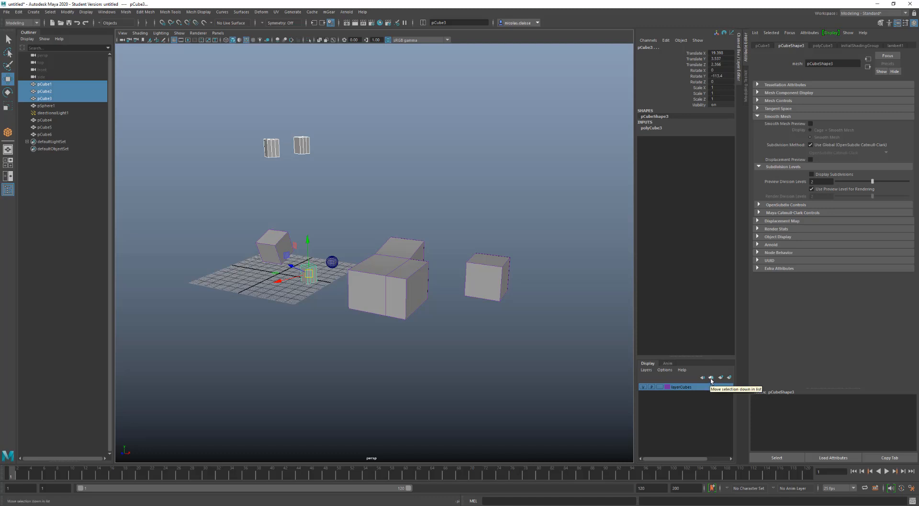
{"action": "right_click", "coordinate": [703, 387]}
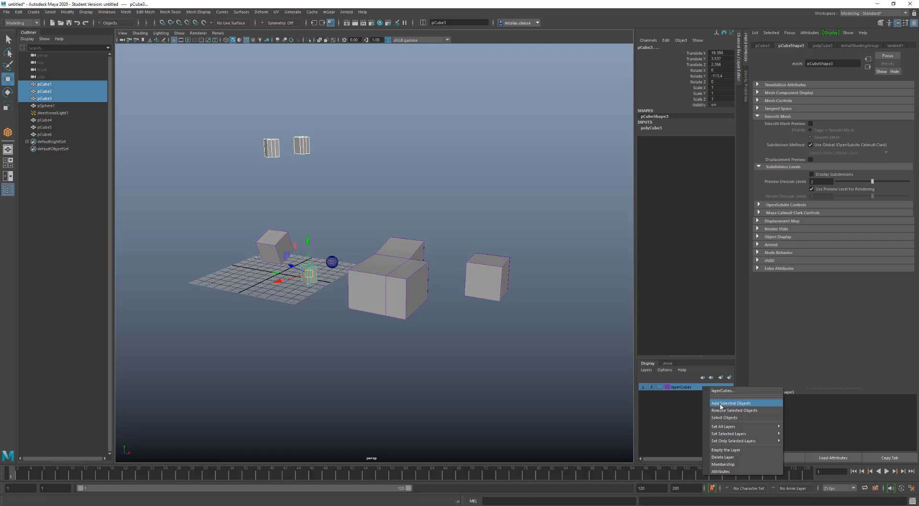
{"action": "left_click", "coordinate": [721, 405]}
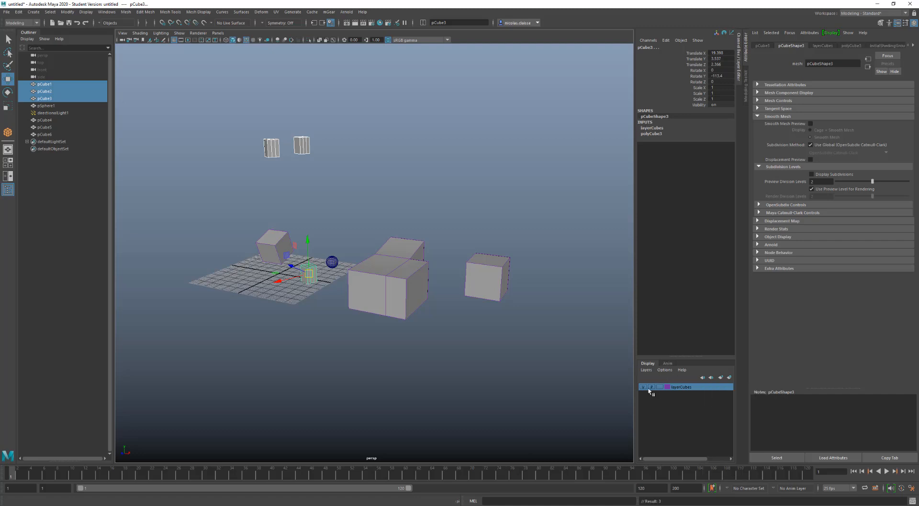
{"action": "left_click", "coordinate": [645, 387]}
{"action": "left_click", "coordinate": [646, 387]}
Step: Cycle layerCubes through Template, Reference and Normal display, box-selecting the scene in Reference, and leave the layer set to Template
{"action": "left_click", "coordinate": [660, 387]}
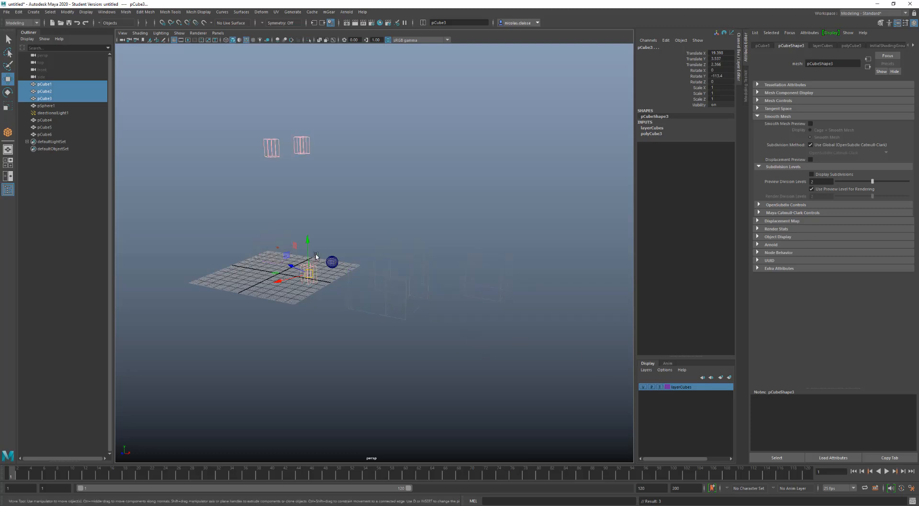
{"action": "left_click", "coordinate": [363, 267]}
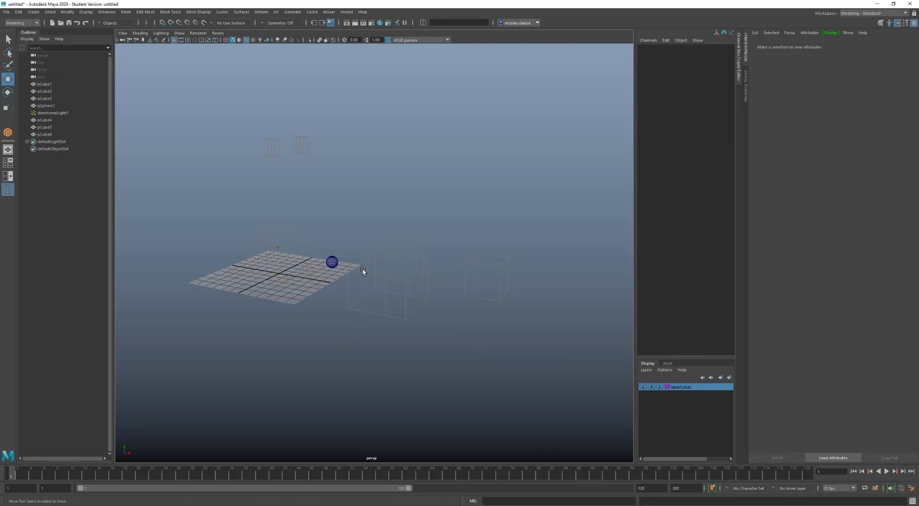
{"action": "left_click", "coordinate": [660, 386]}
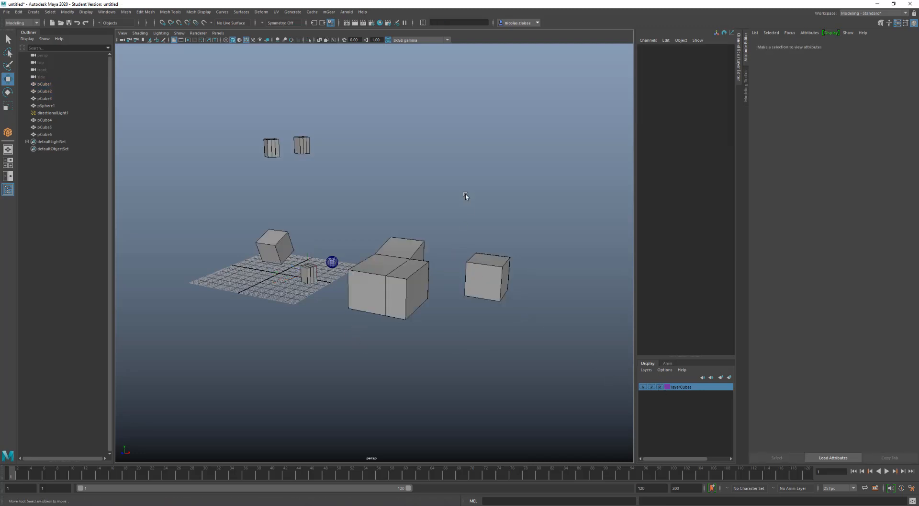
{"action": "left_click_drag", "start_coordinate": [393, 224], "coordinate": [161, 412]}
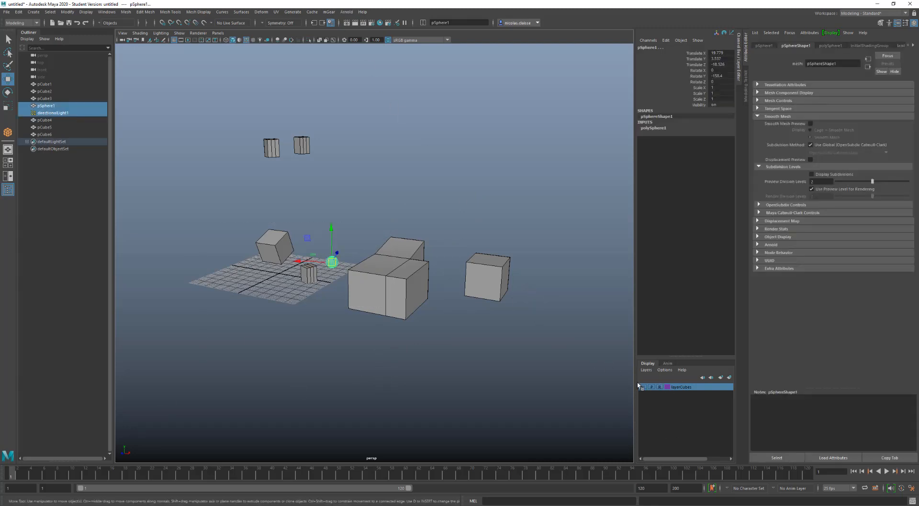
{"action": "left_click", "coordinate": [660, 386]}
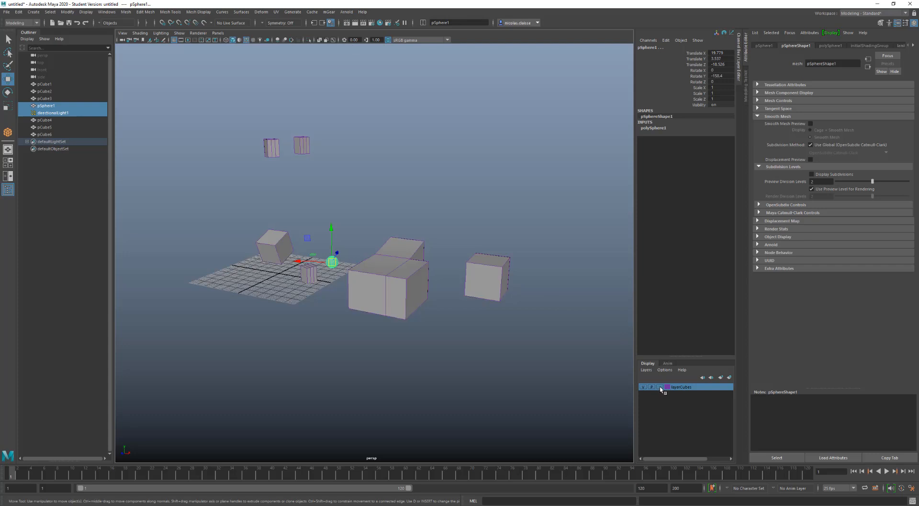
{"action": "left_click", "coordinate": [660, 387]}
{"action": "left_click", "coordinate": [433, 304]}
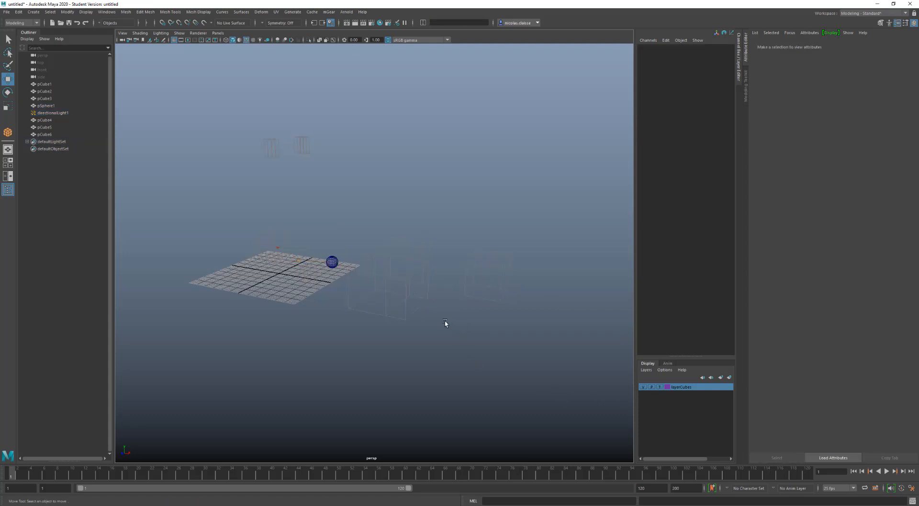
Step: Cycle the perspective viewport's background through black to plain grey
{"action": "left_click_drag", "start_coordinate": [446, 322], "coordinate": [493, 324], "text": "alt"}
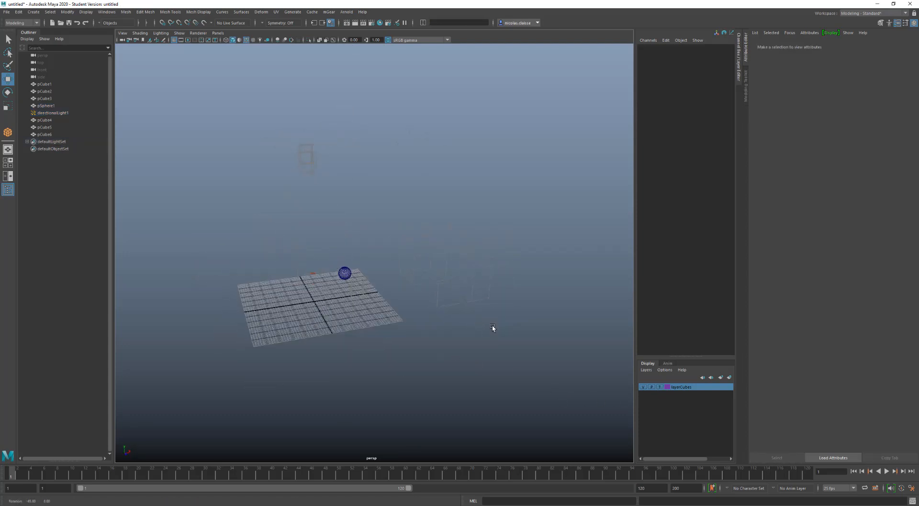
{"action": "right_click_drag", "start_coordinate": [493, 324], "coordinate": [548, 348], "text": "alt"}
{"action": "left_click_drag", "start_coordinate": [548, 349], "coordinate": [507, 353], "text": "alt"}
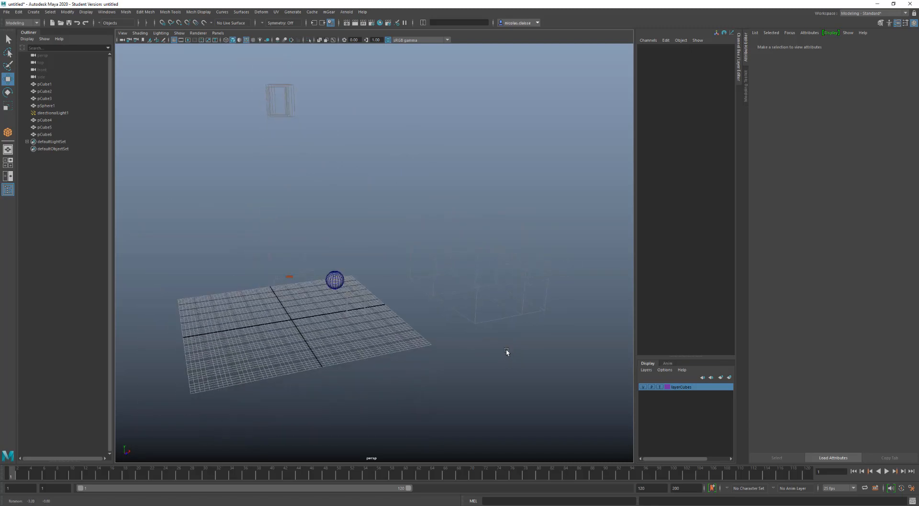
{"action": "key", "text": "alt+b"}
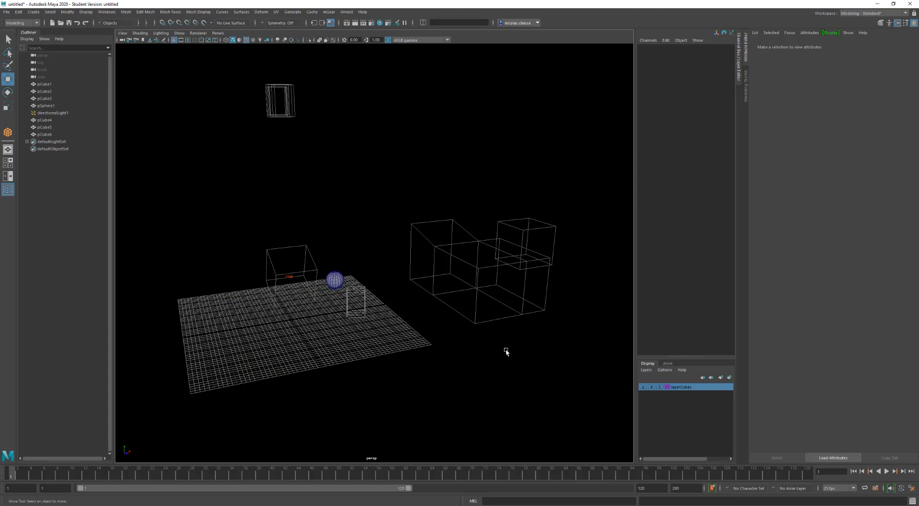
{"action": "key", "text": "alt+b"}
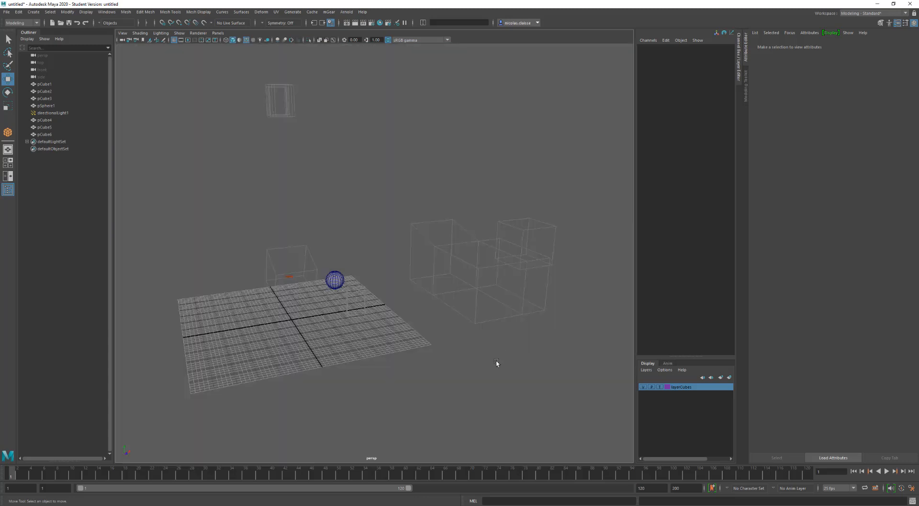
{"action": "mouse_move", "coordinate": [496, 364]}
{"action": "left_mouse_down", "text": "alt"}
{"action": "mouse_move", "coordinate": [487, 358]}
{"action": "mouse_move", "coordinate": [508, 360]}
{"action": "mouse_move", "coordinate": [511, 386]}
{"action": "mouse_move", "coordinate": [503, 367]}
{"action": "left_mouse_up", "text": "alt"}
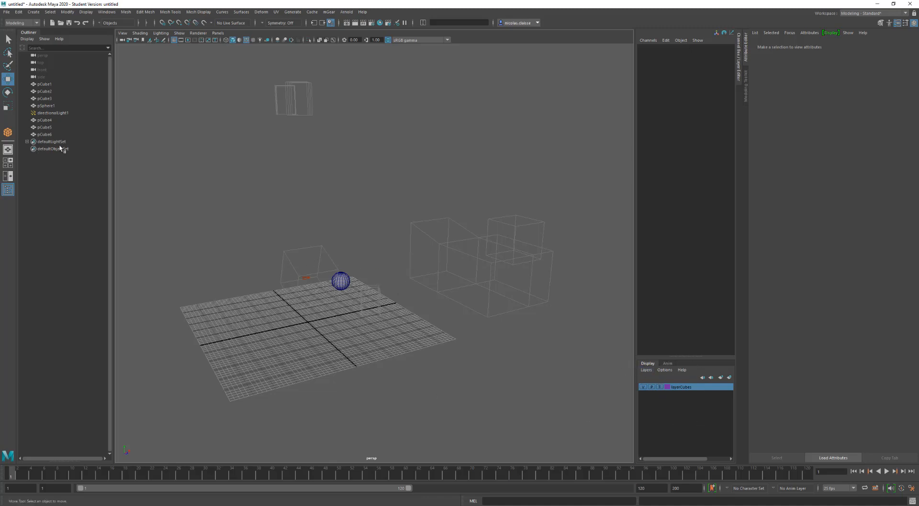
Step: Select pCube1, pCube2 and pCube3 in the Outliner, remove them from layerCubes and clear the selection
{"action": "right_click", "coordinate": [685, 389]}
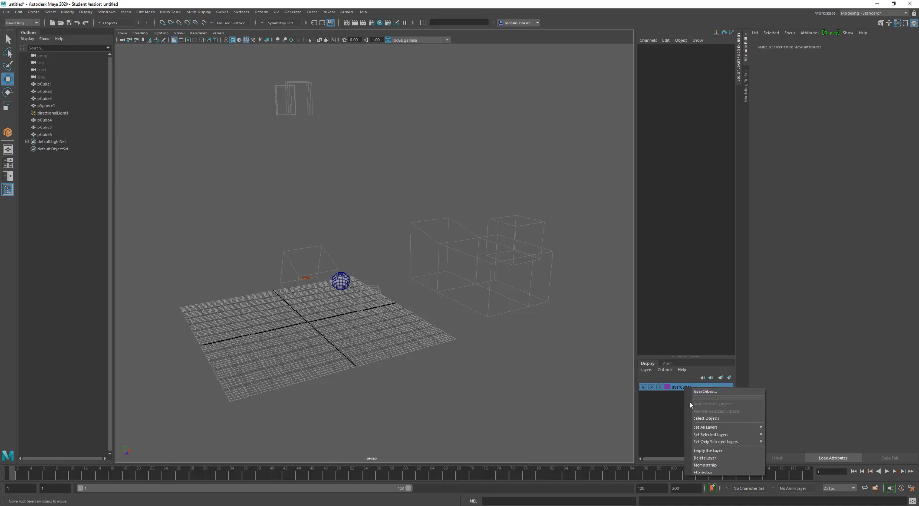
{"action": "left_click", "coordinate": [730, 417]}
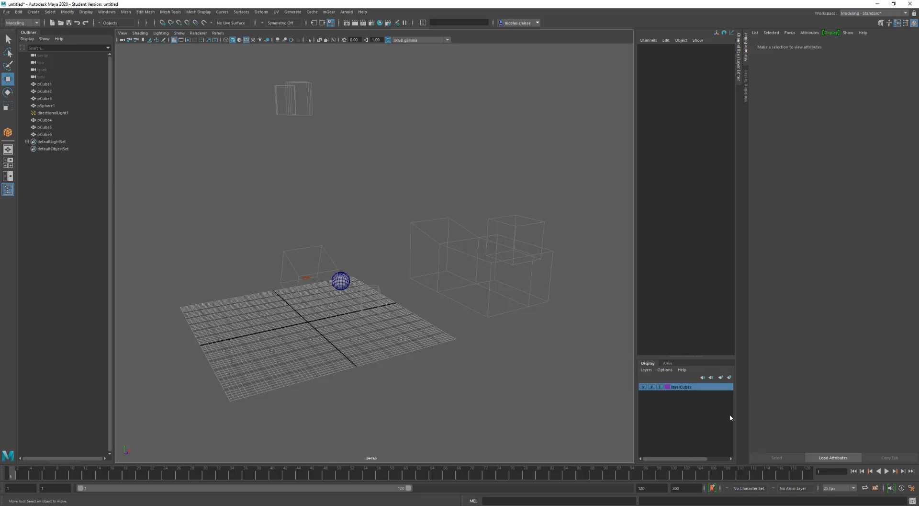
{"action": "left_click", "coordinate": [70, 120], "text": "ctrl"}
{"action": "left_click", "coordinate": [72, 127], "text": "ctrl"}
{"action": "left_click", "coordinate": [73, 134], "text": "ctrl"}
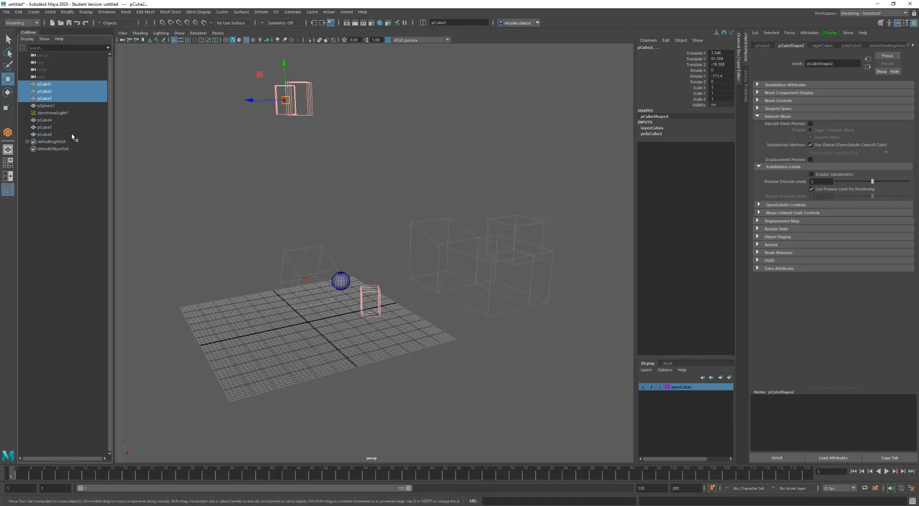
{"action": "right_click", "coordinate": [685, 389]}
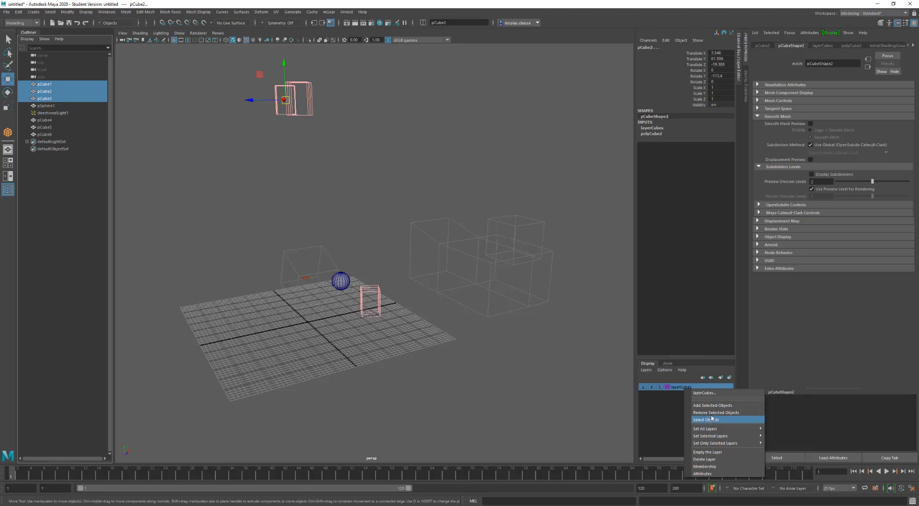
{"action": "left_click", "coordinate": [712, 412]}
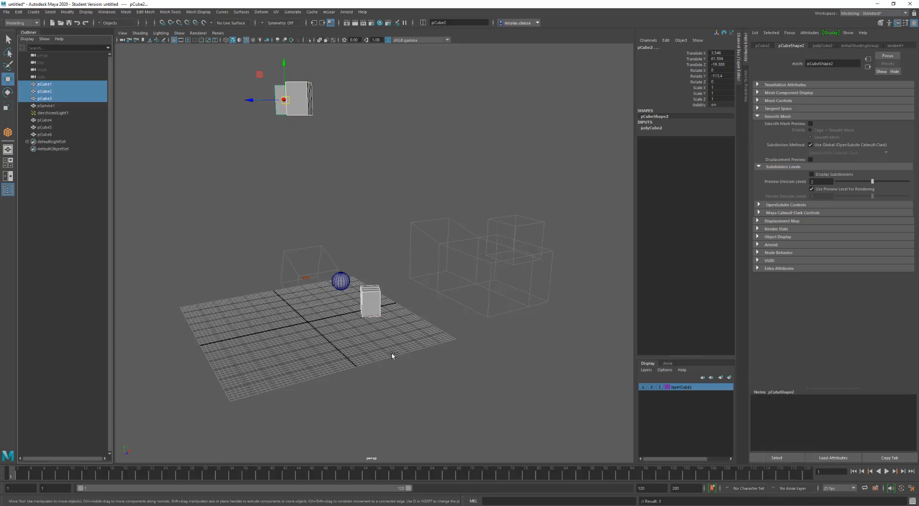
{"action": "left_click_drag", "start_coordinate": [383, 345], "coordinate": [380, 355], "text": "alt"}
{"action": "left_click", "coordinate": [378, 354]}
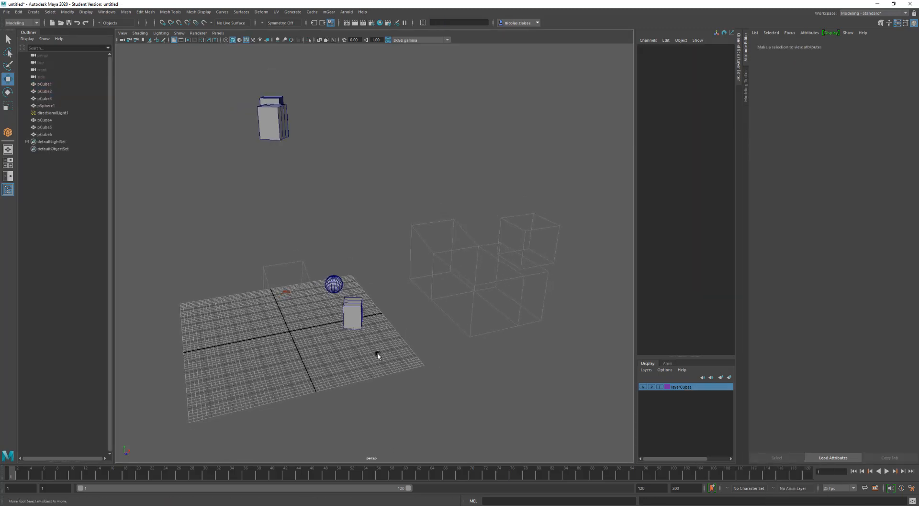
Step: Group pCube1, pCube2, pCube3, pSphere1 and directionalLight1, add the group to layerCubes and deselect it
{"action": "scroll", "coordinate": [373, 317], "scroll_direction": "down", "scroll_amount": 2}
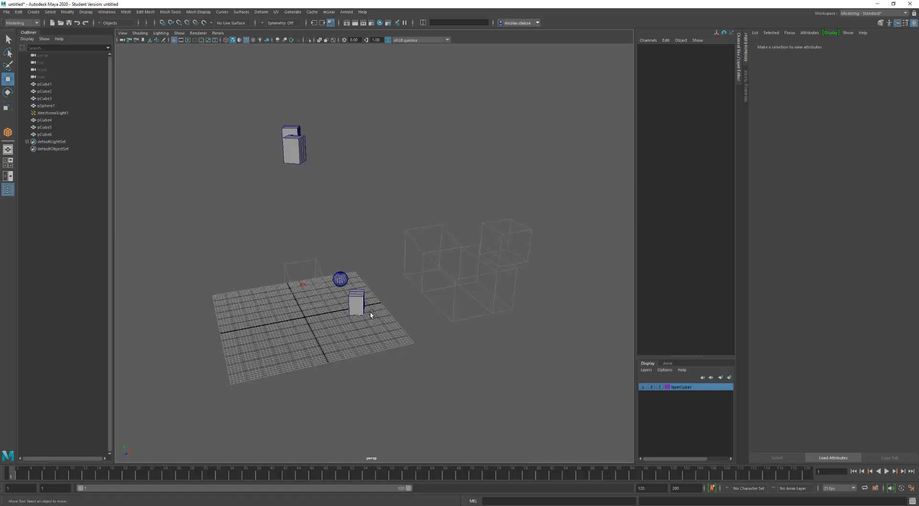
{"action": "left_click_drag", "start_coordinate": [388, 331], "coordinate": [251, 120]}
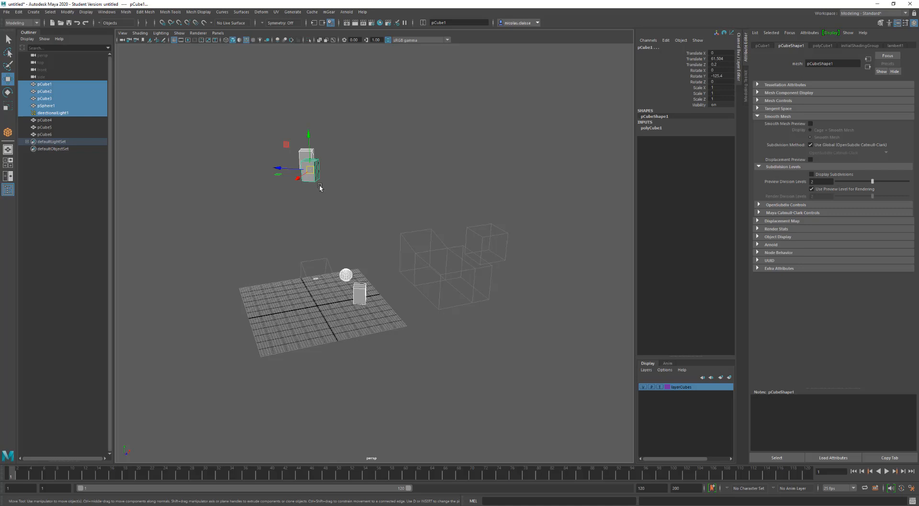
{"action": "key", "text": "ctrl+g"}
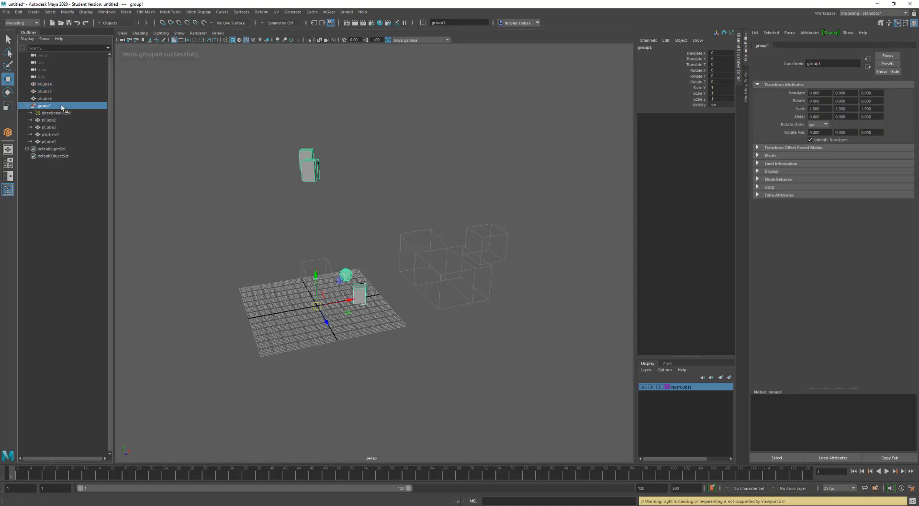
{"action": "right_click", "coordinate": [708, 387]}
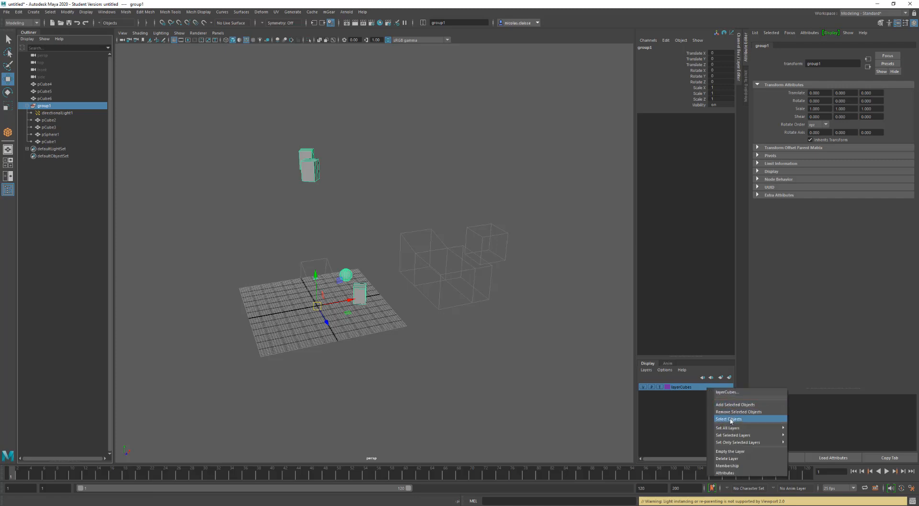
{"action": "left_click", "coordinate": [733, 409]}
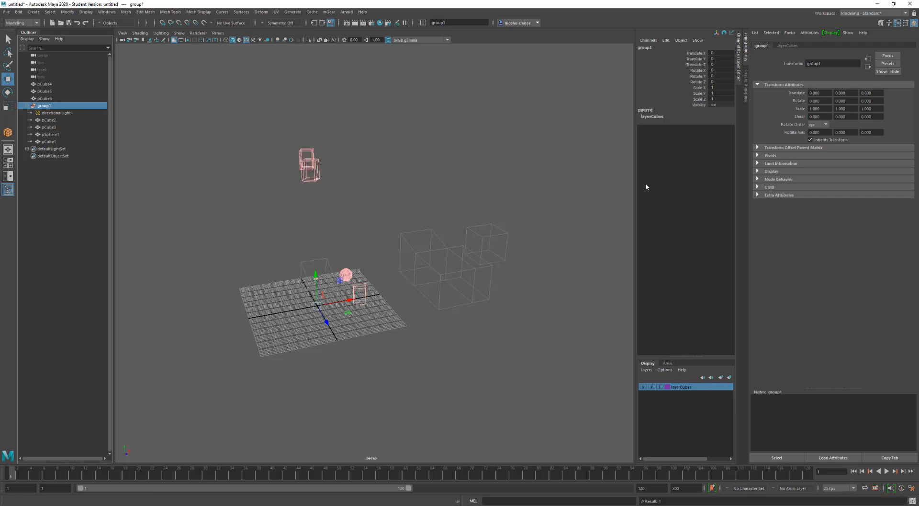
{"action": "left_click", "coordinate": [345, 230]}
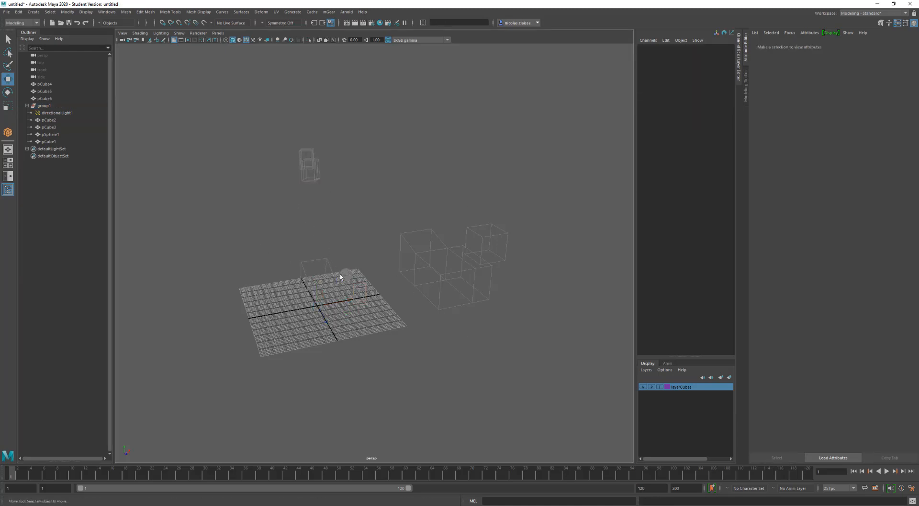
Step: Move directionalLight1 and pCube2 out of group1, then show the layerCubes attributes connected to the group
{"action": "left_click", "coordinate": [45, 105]}
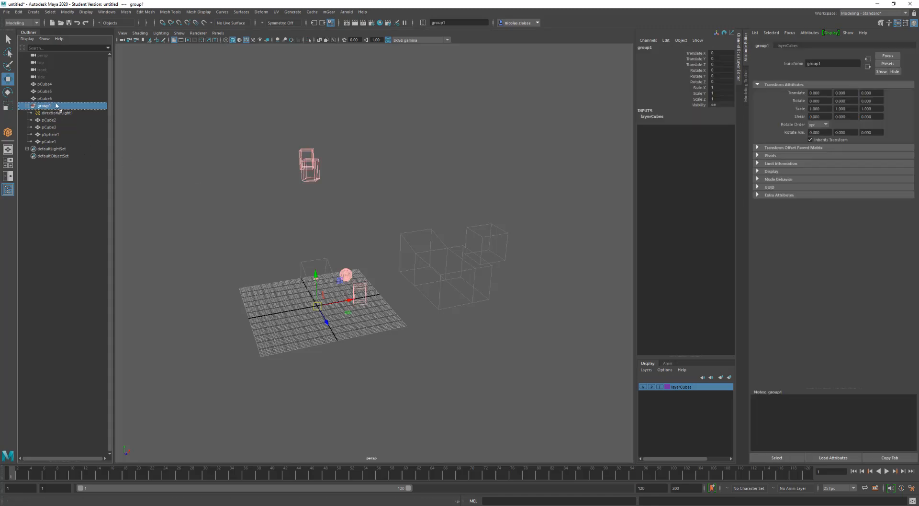
{"action": "mouse_move", "coordinate": [57, 106]}
{"action": "left_mouse_down"}
{"action": "mouse_move", "coordinate": [61, 98]}
{"action": "mouse_move", "coordinate": [53, 119]}
{"action": "mouse_move", "coordinate": [58, 104]}
{"action": "left_mouse_up"}
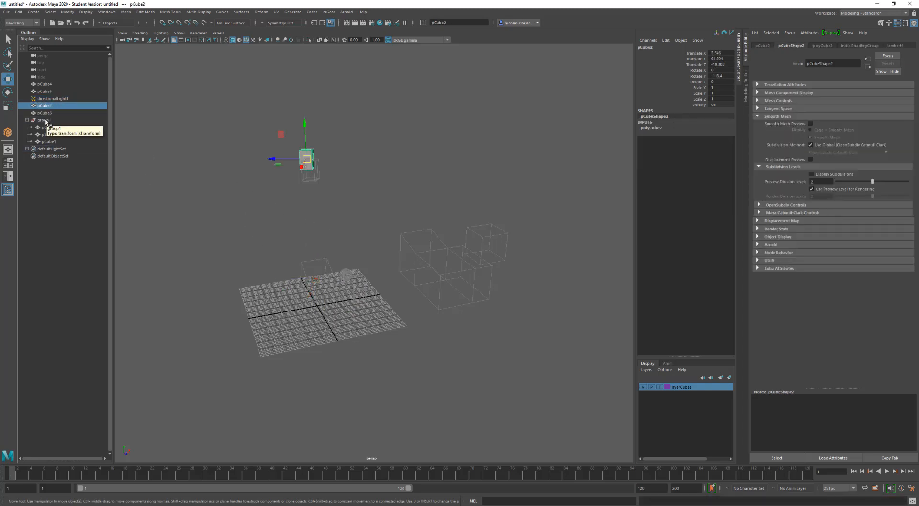
{"action": "left_click", "coordinate": [44, 120]}
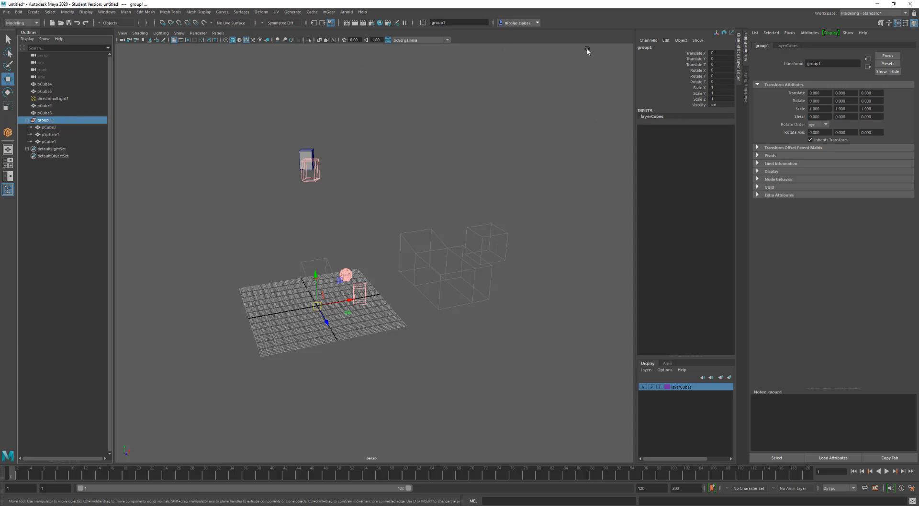
{"action": "left_click", "coordinate": [788, 45]}
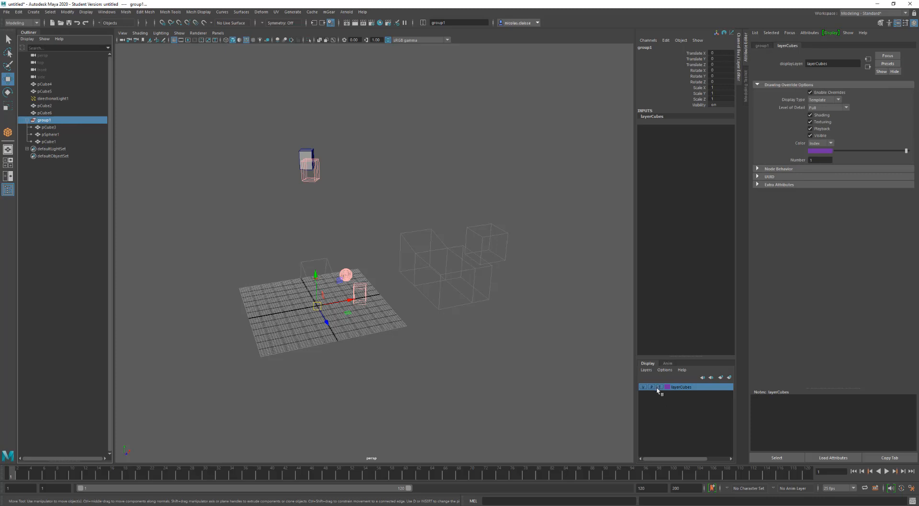
Step: Select pCube6, pCube4, pCube5 and pCube2 one after another to compare their connections to the layerCubes layer
{"action": "left_click", "coordinate": [68, 113]}
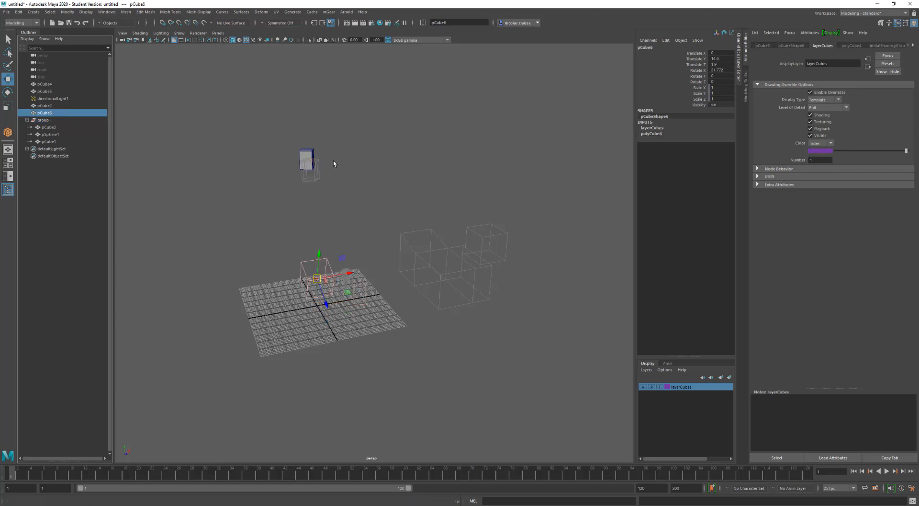
{"action": "left_click", "coordinate": [45, 85]}
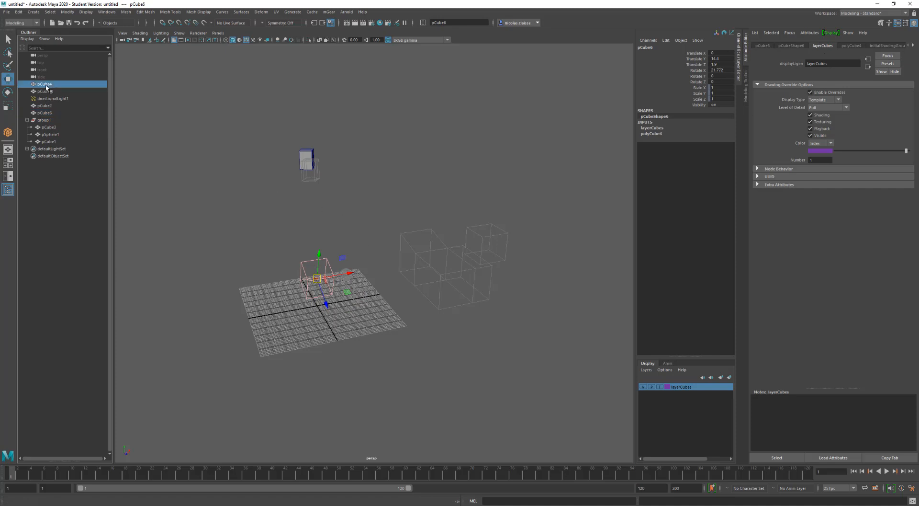
{"action": "left_click", "coordinate": [48, 92]}
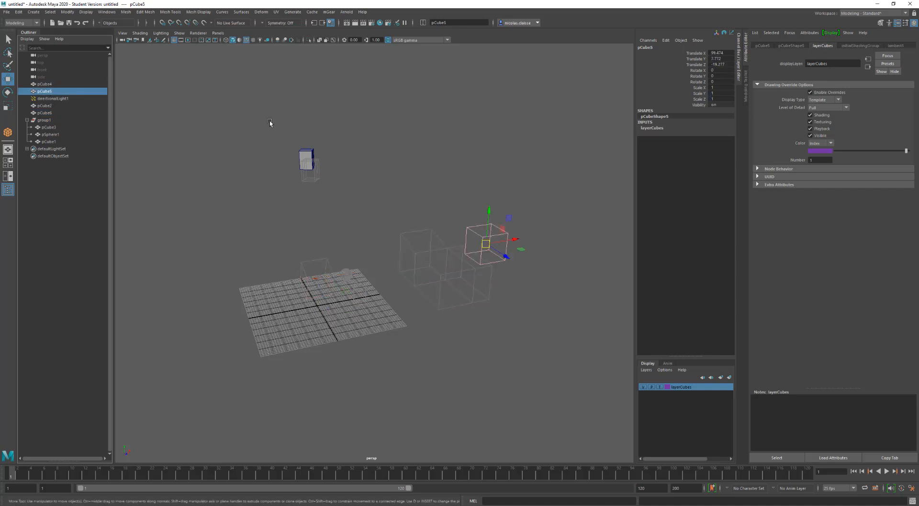
{"action": "left_click", "coordinate": [310, 152]}
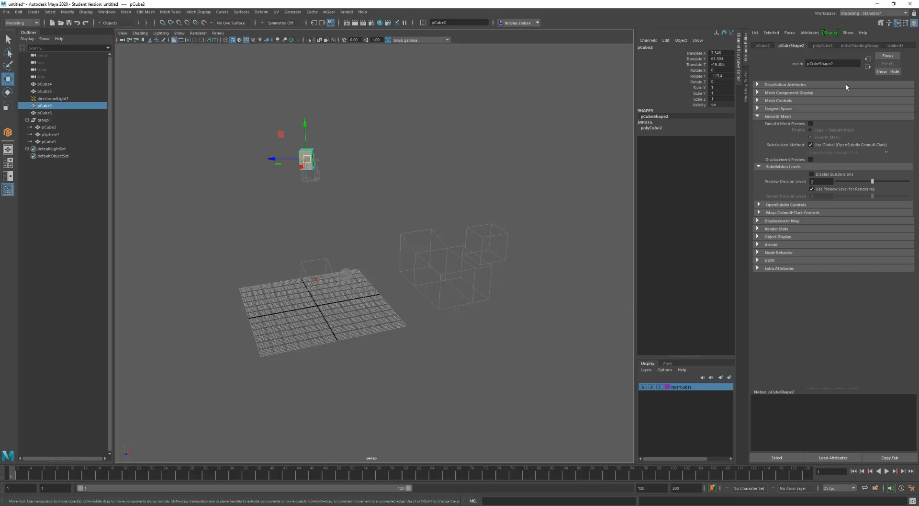
Step: Open the Edit Layer settings of layerCubes for review and cancel without changing anything
{"action": "right_click", "coordinate": [693, 388]}
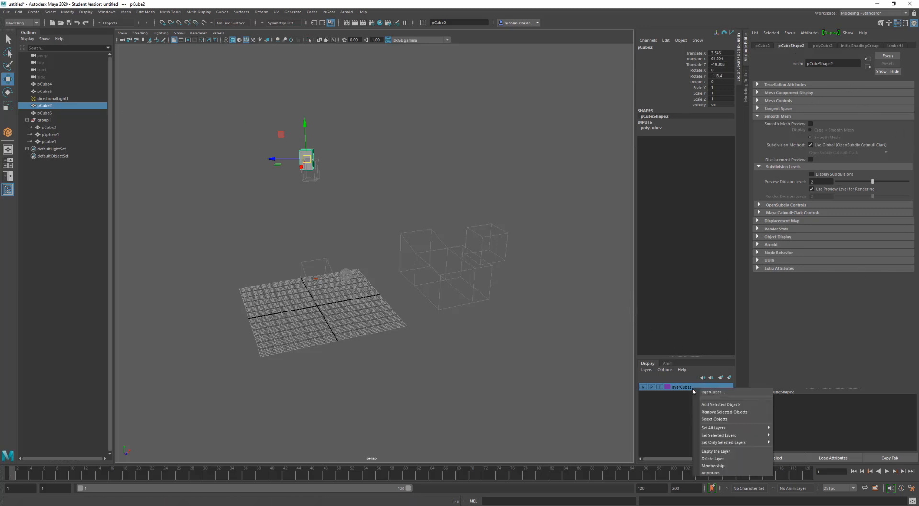
{"action": "left_click", "coordinate": [708, 391]}
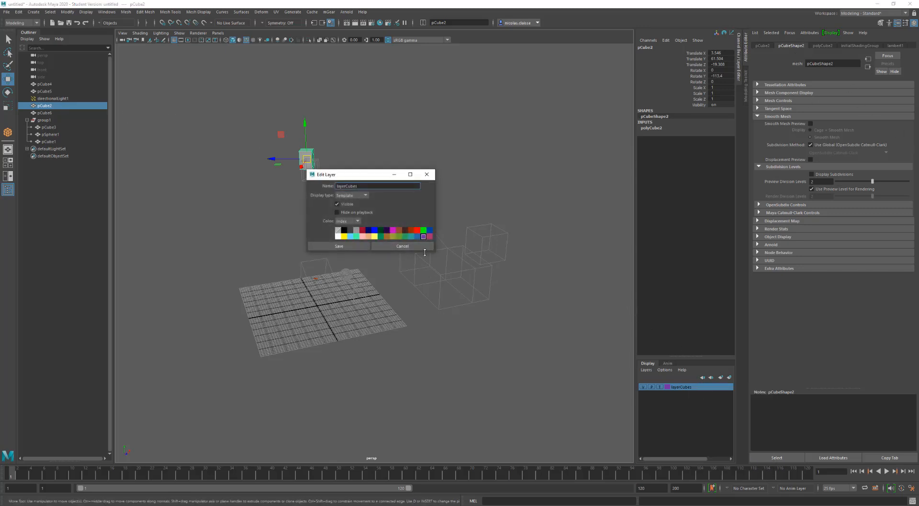
{"action": "left_click", "coordinate": [417, 246]}
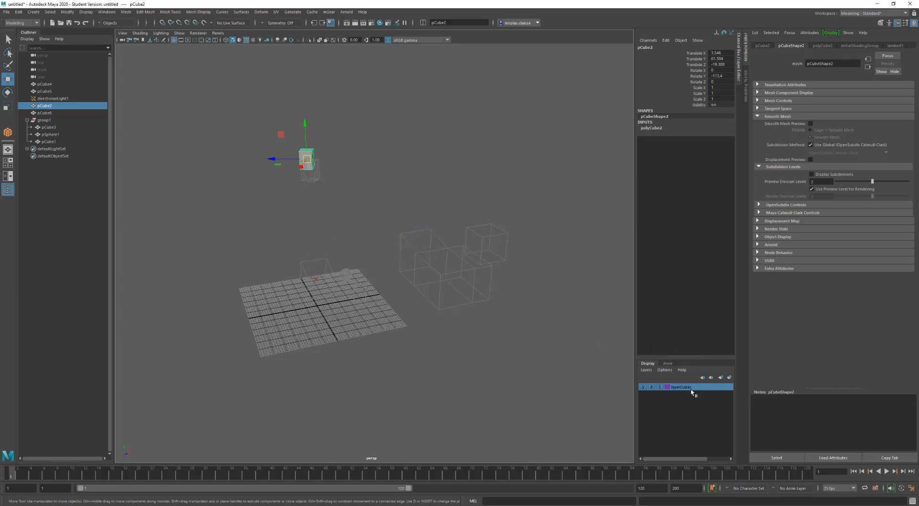
Step: Show the layerCubes attributes and set the layer's display type to Reference
{"action": "right_click", "coordinate": [692, 391]}
{"action": "mouse_move", "coordinate": [697, 429]}
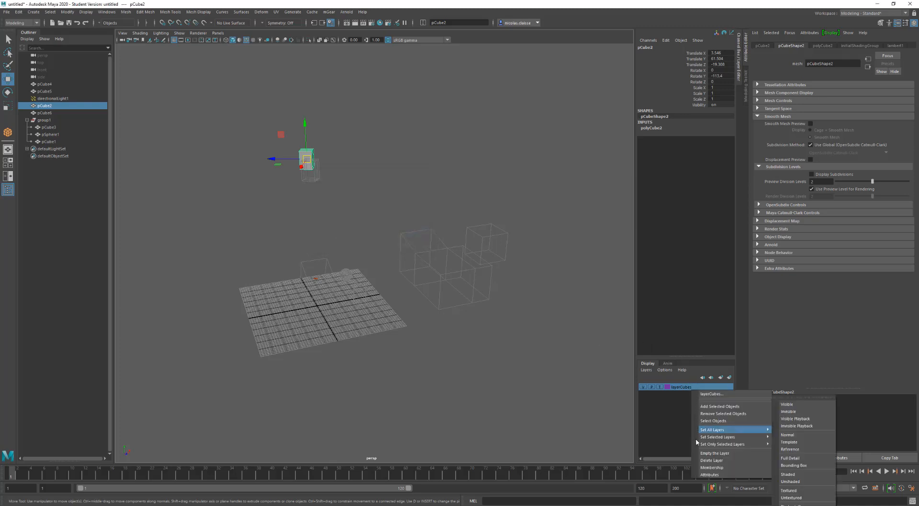
{"action": "left_click", "coordinate": [710, 475]}
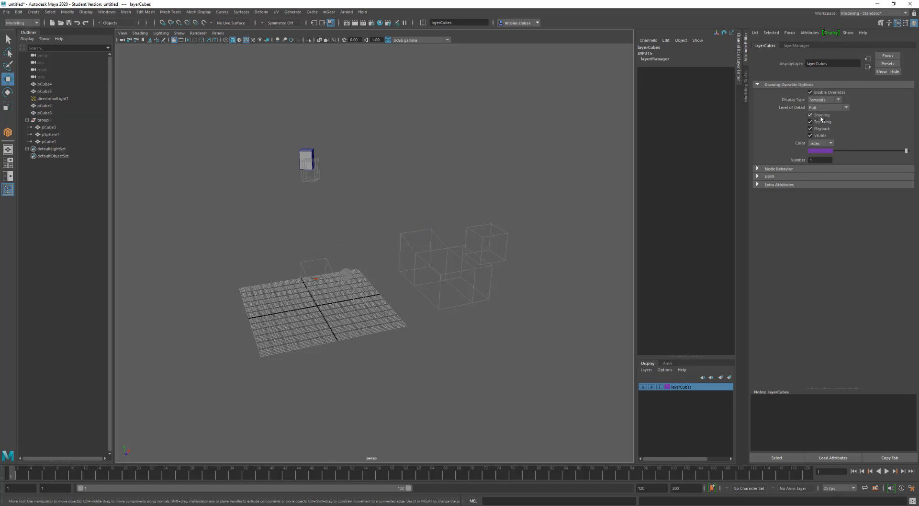
{"action": "left_click", "coordinate": [822, 100]}
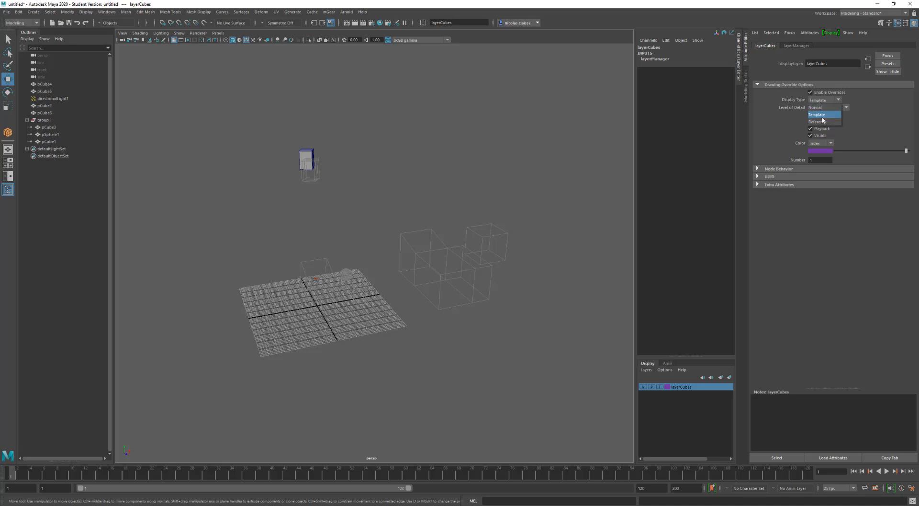
{"action": "left_click", "coordinate": [824, 122]}
Step: Toggle the layerCubes Shading override off and back on, and view the layer's color mode options
{"action": "left_click", "coordinate": [822, 116]}
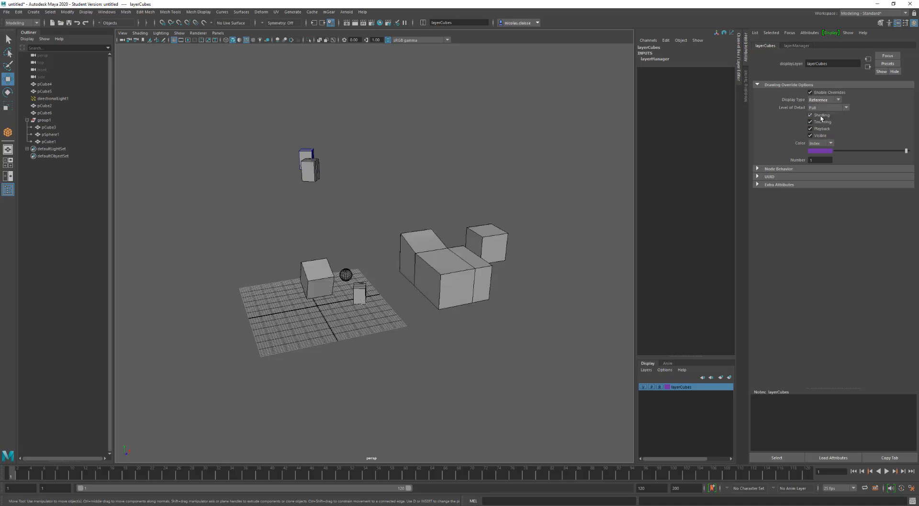
{"action": "left_click", "coordinate": [822, 116]}
{"action": "left_click", "coordinate": [822, 116]}
{"action": "left_click", "coordinate": [820, 144]}
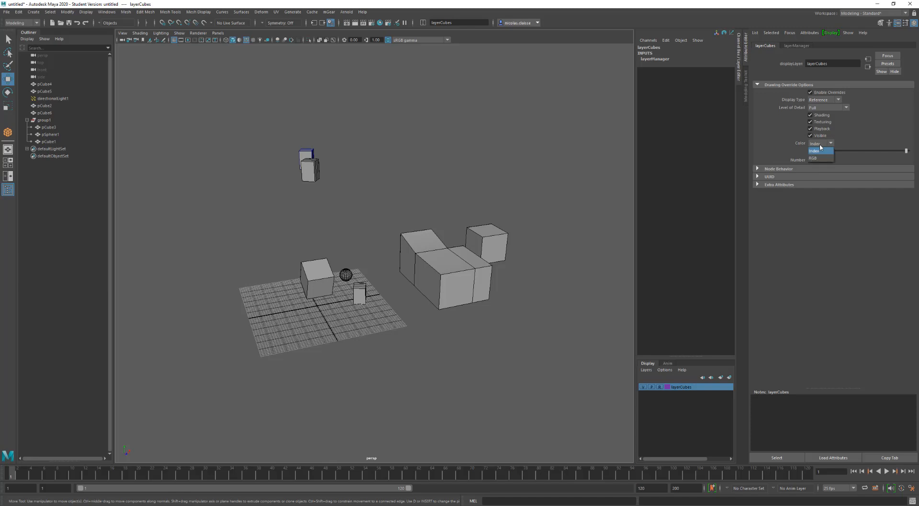
{"action": "left_click", "coordinate": [820, 144]}
Step: Open the membership of layerCubes in the Relationship Editor, list its member objects and enlarge the window
{"action": "right_click", "coordinate": [700, 387]}
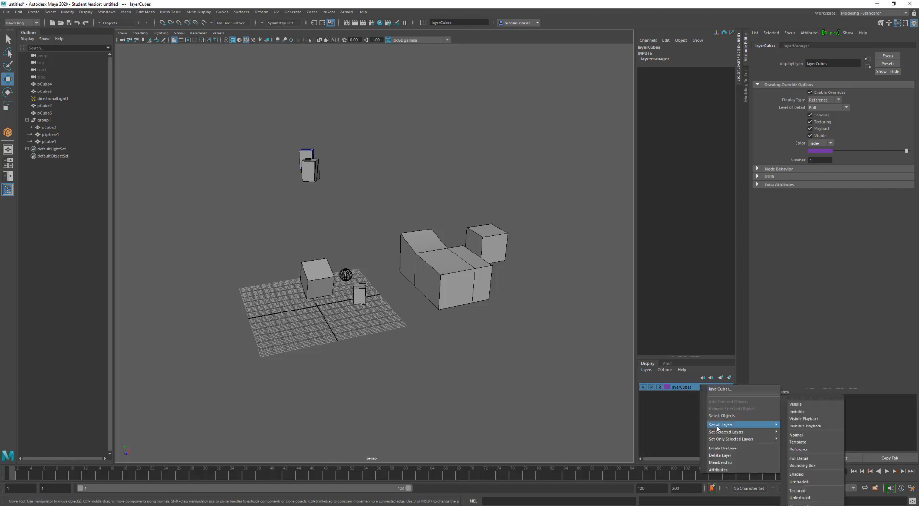
{"action": "left_click", "coordinate": [739, 464]}
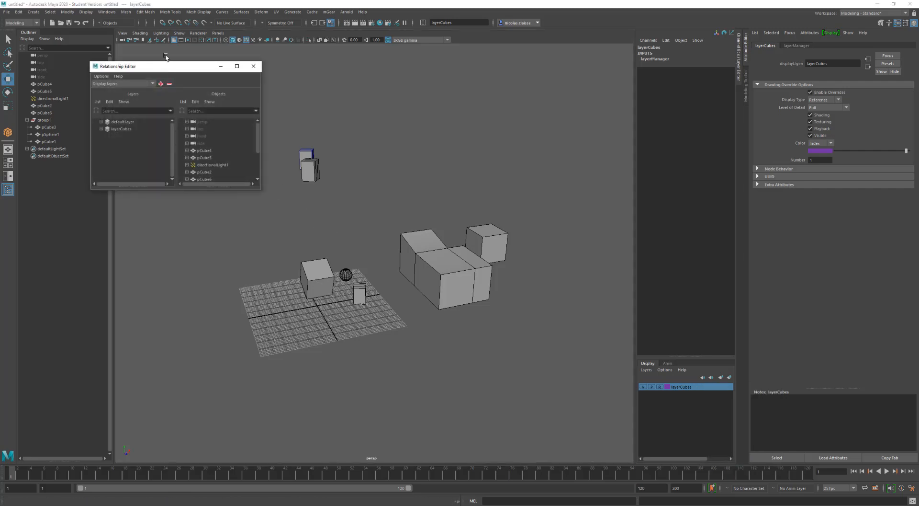
{"action": "left_click_drag", "start_coordinate": [171, 68], "coordinate": [434, 83]}
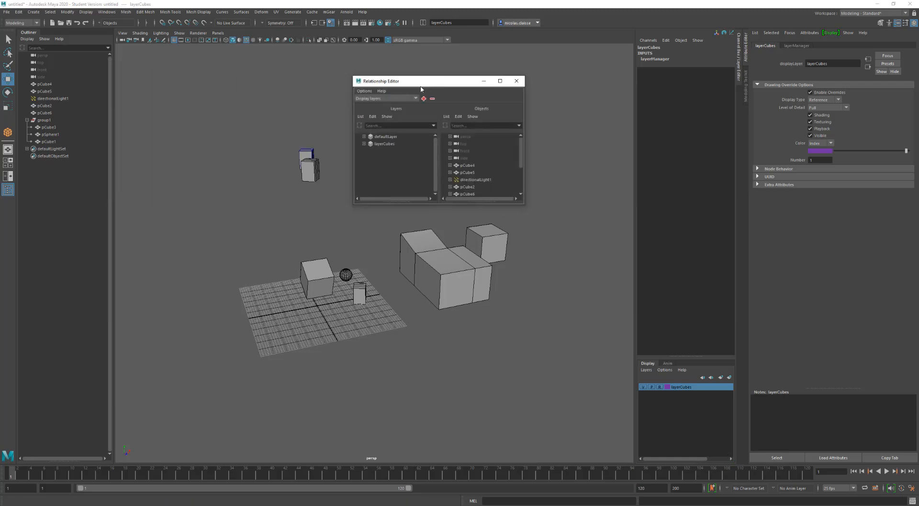
{"action": "left_click", "coordinate": [383, 144]}
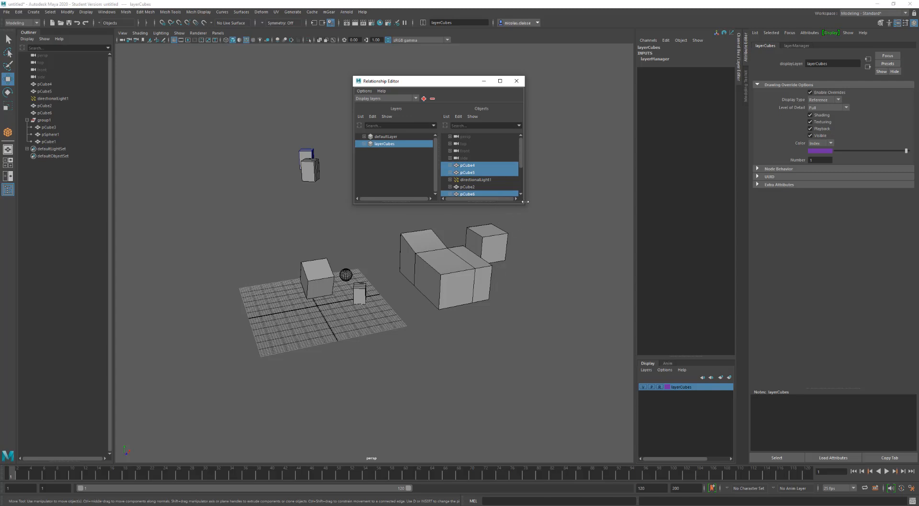
{"action": "left_click_drag", "start_coordinate": [526, 201], "coordinate": [519, 370]}
{"action": "left_click", "coordinate": [541, 203]}
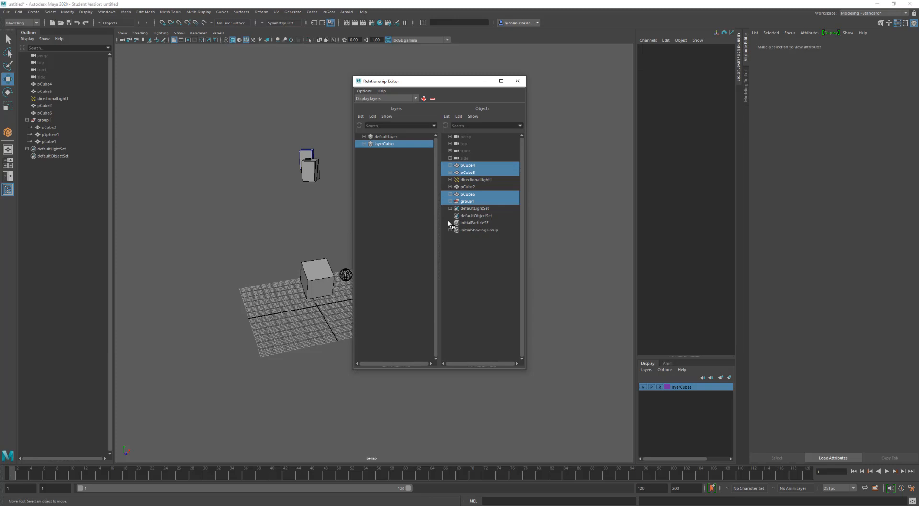
Step: Toggle directionalLight1's membership on and off, remove pCube6 from layerCubes and close the Relationship Editor
{"action": "left_click", "coordinate": [475, 201]}
{"action": "left_click", "coordinate": [479, 181]}
{"action": "left_click", "coordinate": [478, 179]}
{"action": "left_click", "coordinate": [469, 194]}
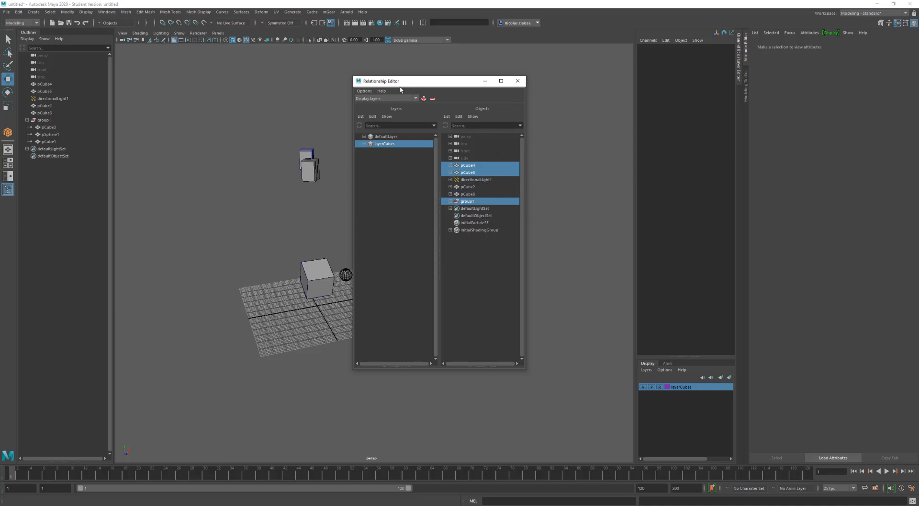
{"action": "left_click", "coordinate": [105, 11]}
{"action": "mouse_move", "coordinate": [143, 65]}
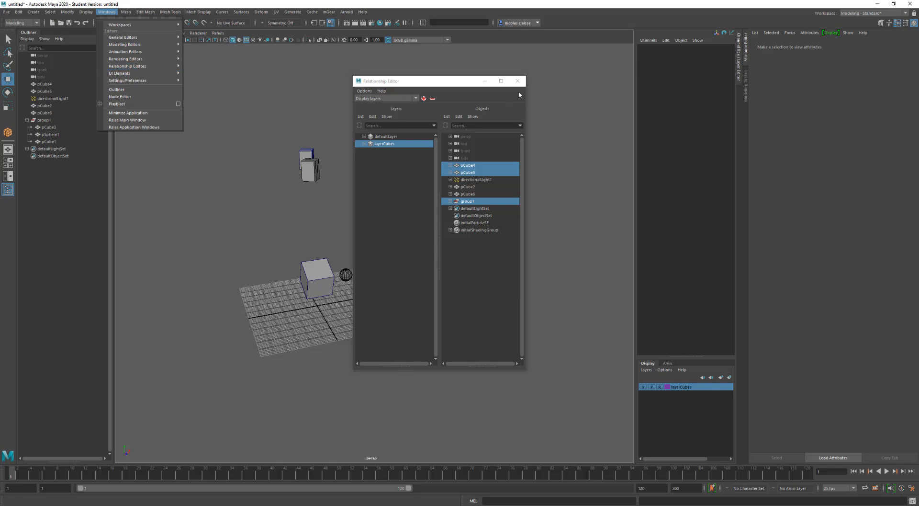
{"action": "left_click", "coordinate": [518, 82]}
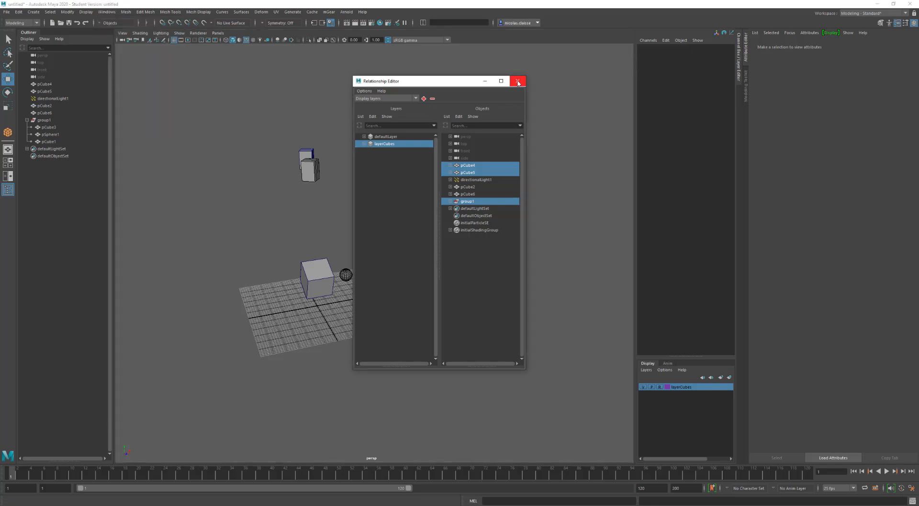
{"action": "left_click", "coordinate": [518, 82]}
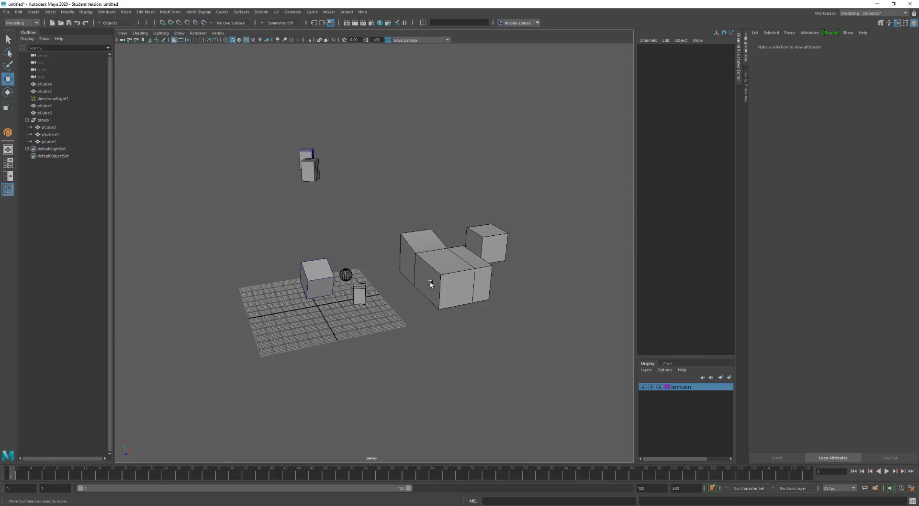
Step: Reduce the Layer Editor's height to give the Channel Box more room
{"action": "left_click_drag", "start_coordinate": [430, 284], "coordinate": [448, 273], "text": "alt"}
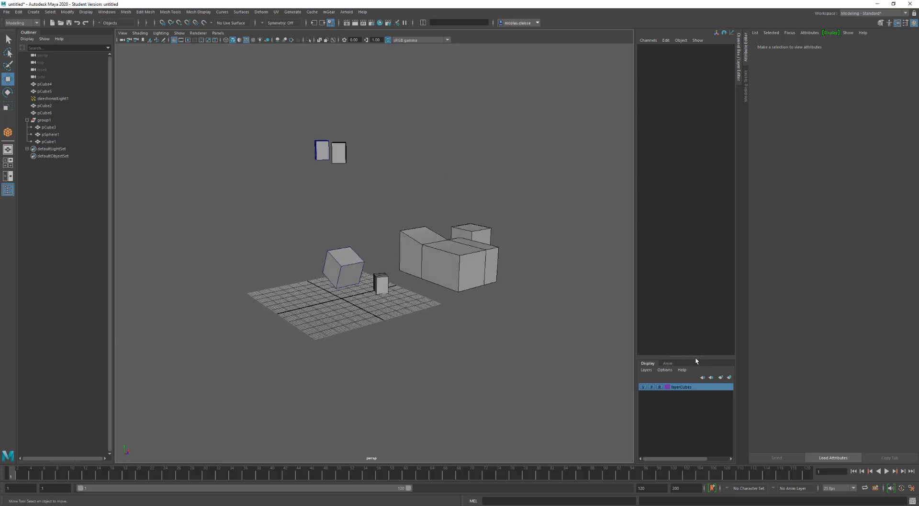
{"action": "left_click_drag", "start_coordinate": [693, 356], "coordinate": [693, 379]}
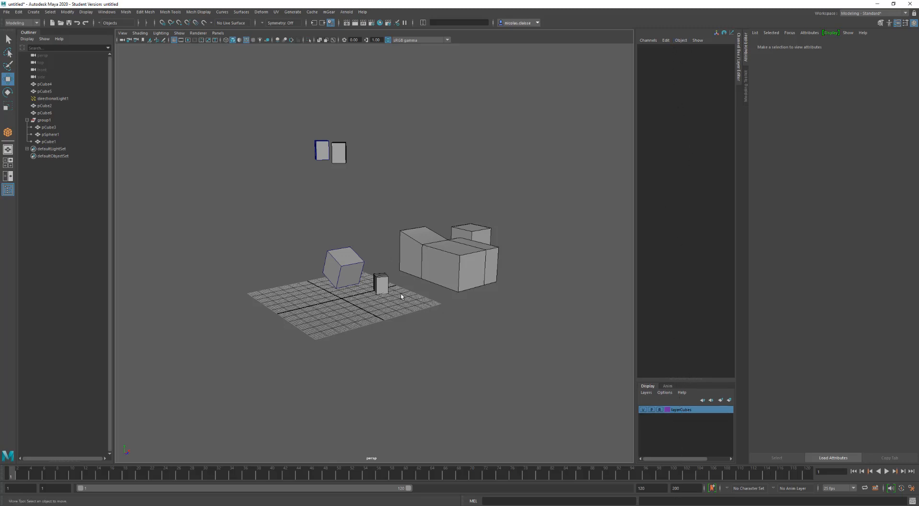
Step: Select pCube6, show its polyCube4 creation settings in the viewport with the Show Manipulator Tool, and clear the selection
{"action": "left_click_drag", "start_coordinate": [401, 294], "coordinate": [342, 294], "text": "alt"}
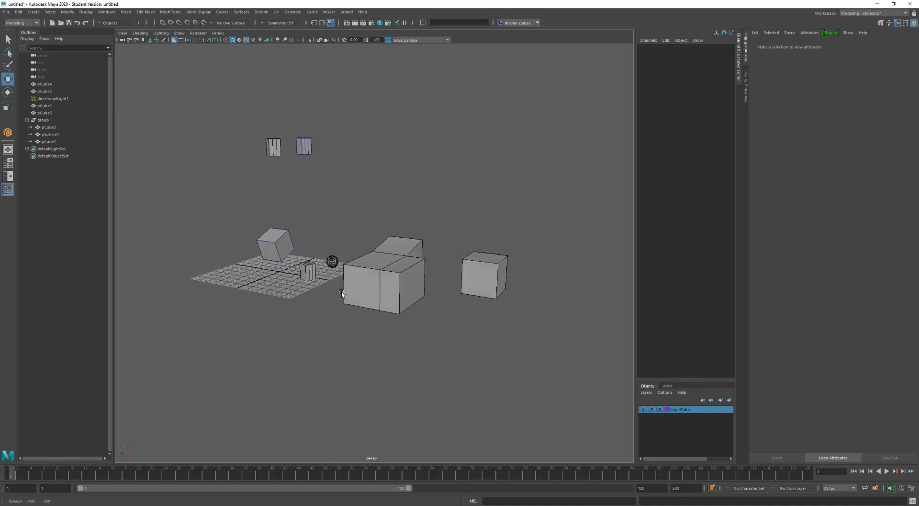
{"action": "left_click", "coordinate": [274, 243]}
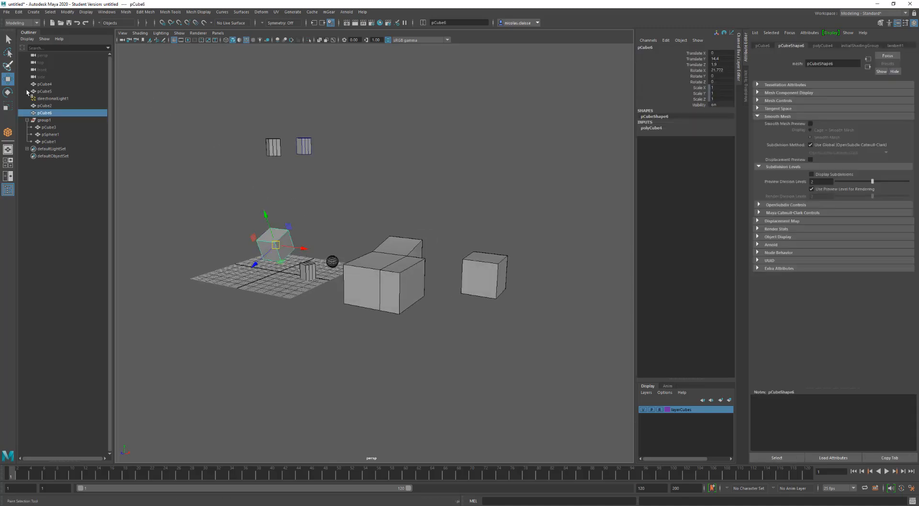
{"action": "key", "text": "t"}
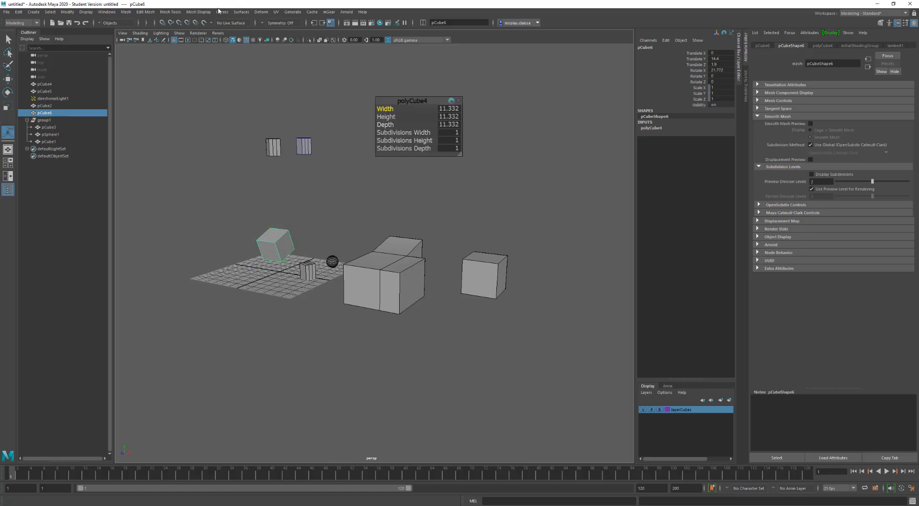
{"action": "left_click", "coordinate": [102, 12]}
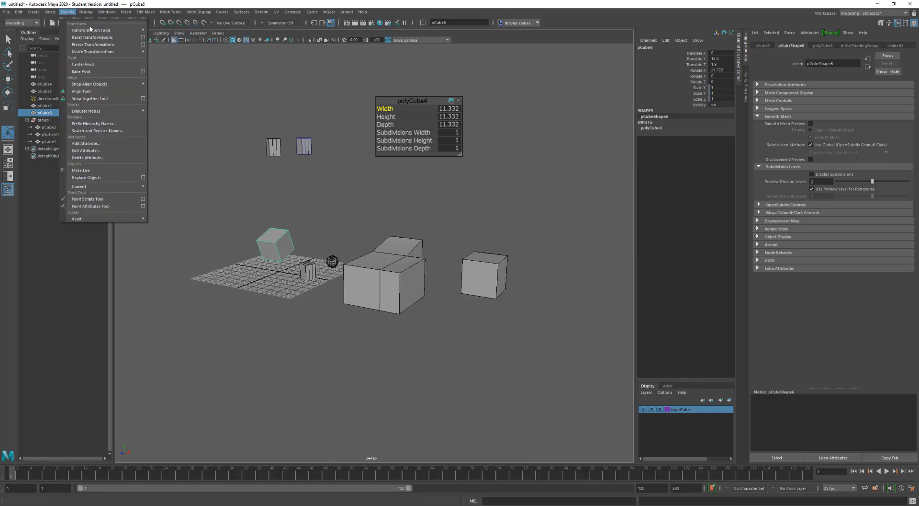
{"action": "mouse_move", "coordinate": [123, 30]}
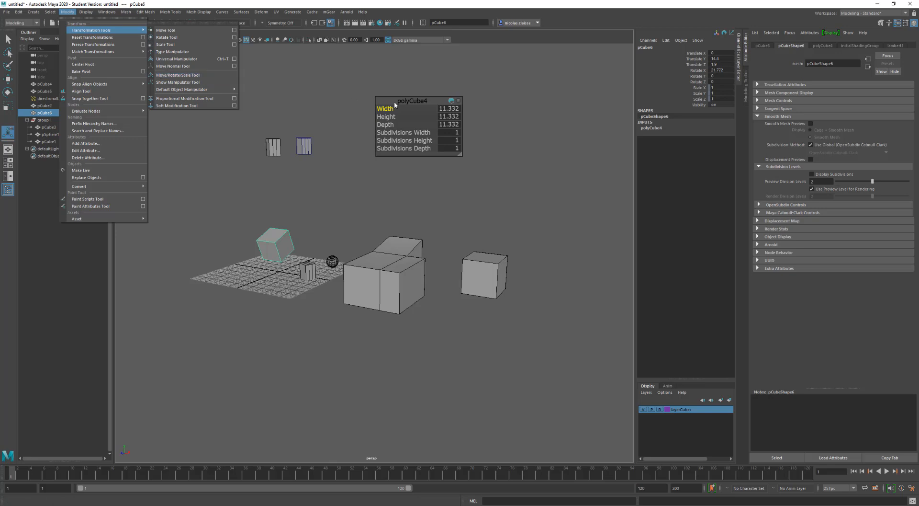
{"action": "left_click", "coordinate": [177, 82]}
{"action": "left_click", "coordinate": [331, 72]}
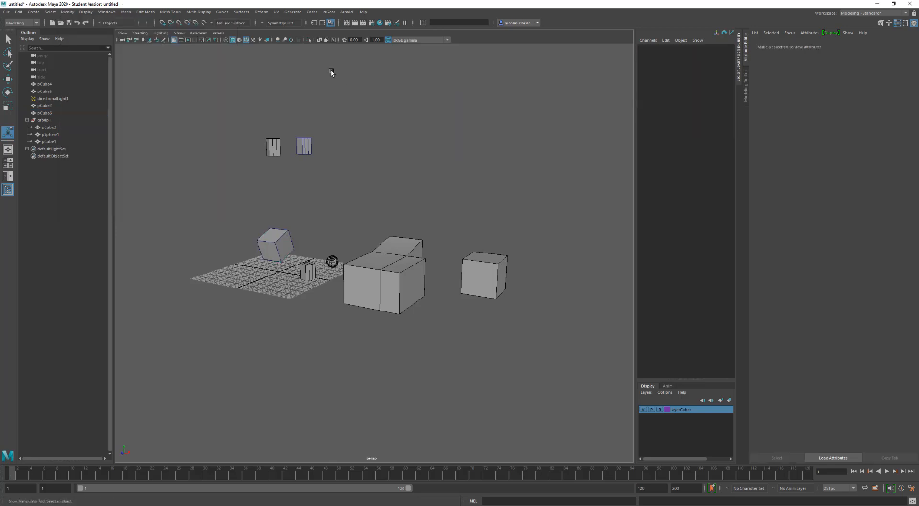